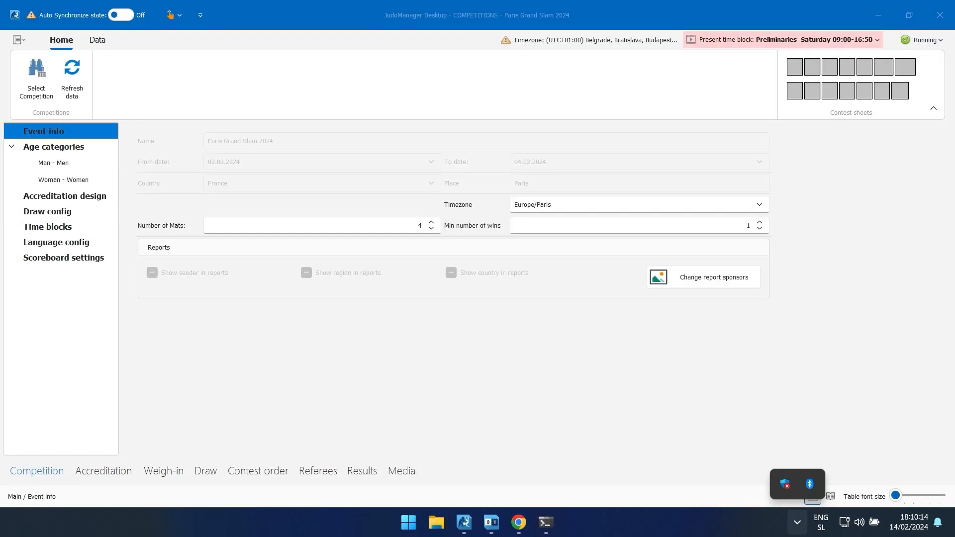
click(796, 522)
click(797, 522)
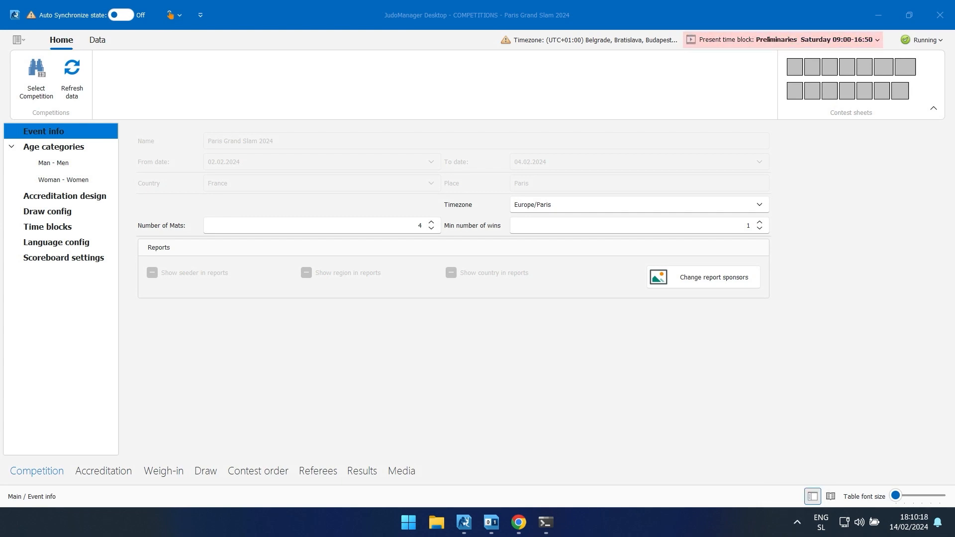
click(821, 522)
click(820, 522)
click(797, 522)
click(796, 522)
Step: View the list of competitions available for selection and close it without changing the competition
click(35, 77)
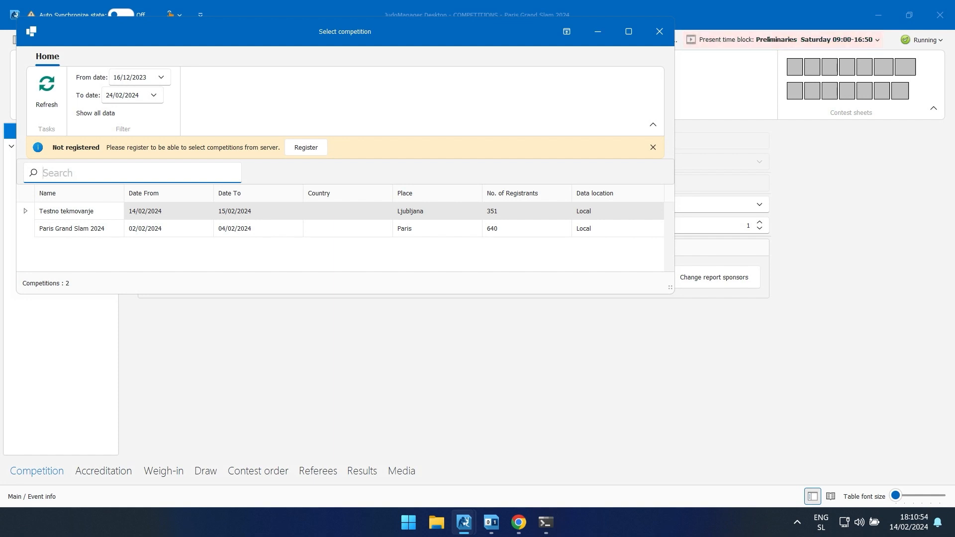
click(659, 31)
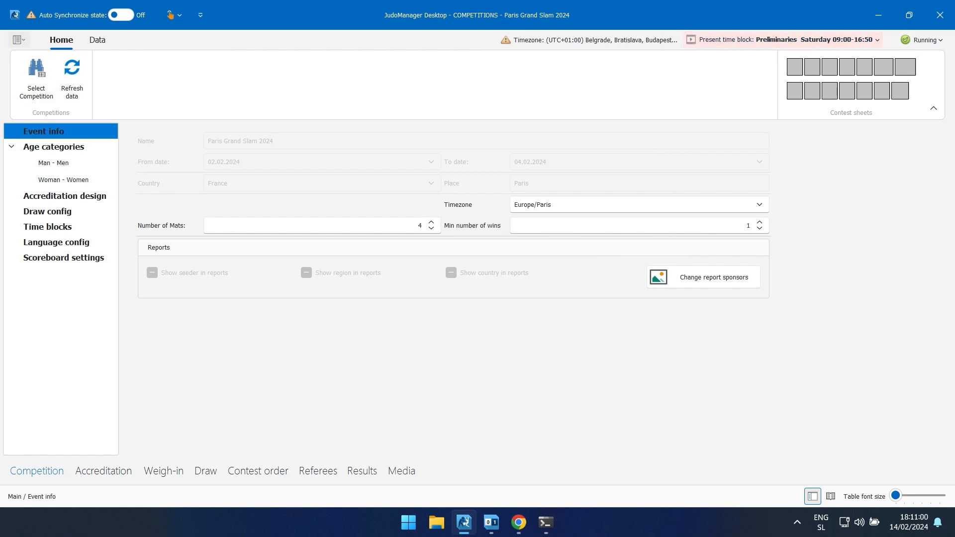
Step: Open the account page and select IJF as the user interface type
click(19, 39)
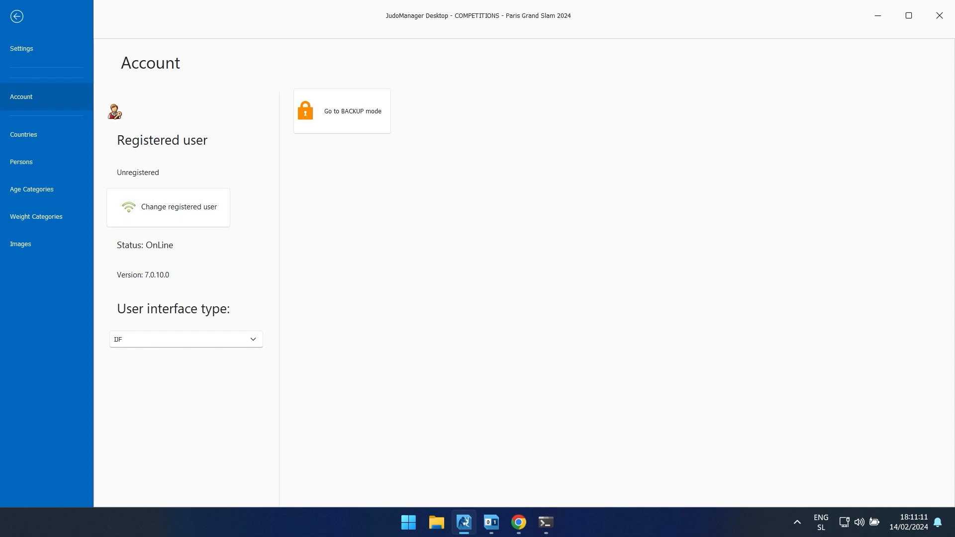
click(253, 340)
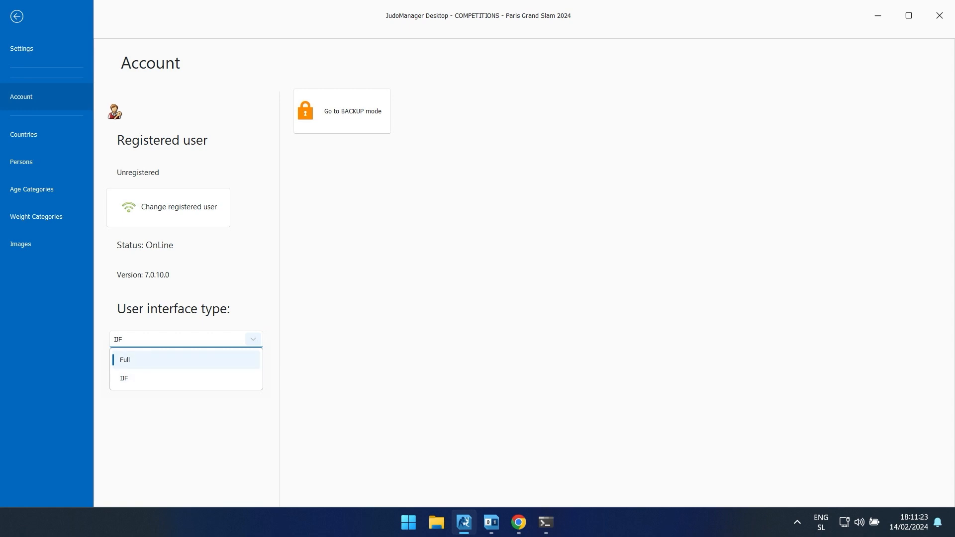
click(186, 378)
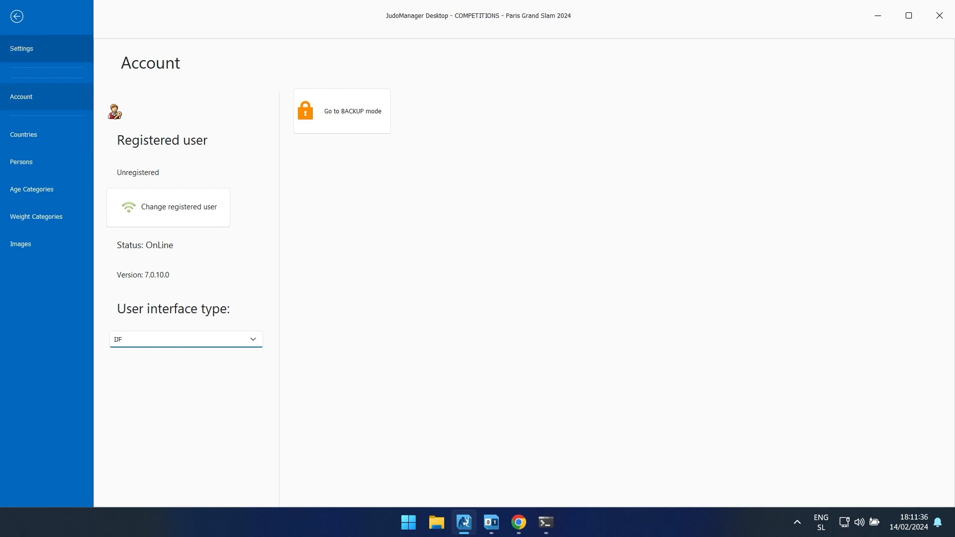
Step: Enable draw animation in the application settings, look through the REST api and winner points advanced settings, and accept the dialog
click(21, 48)
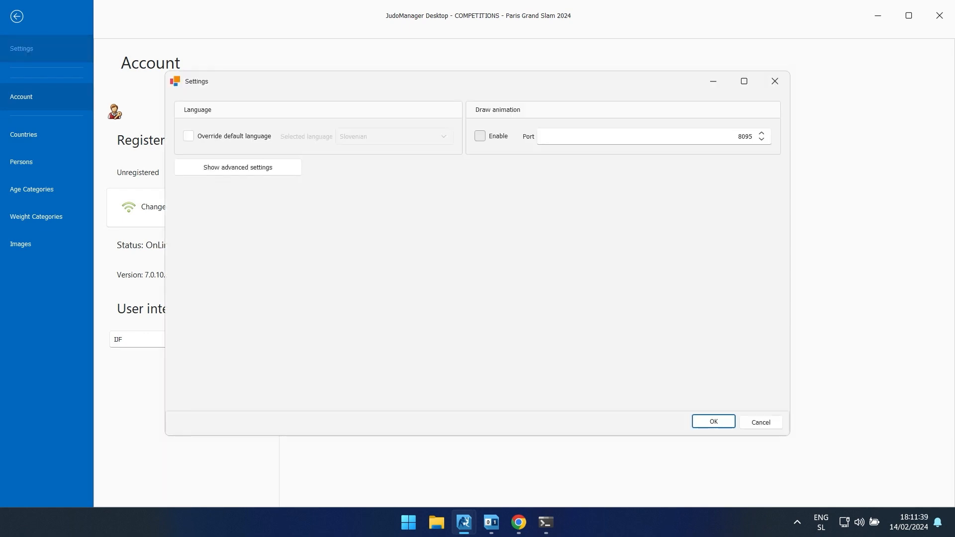
click(480, 136)
click(237, 167)
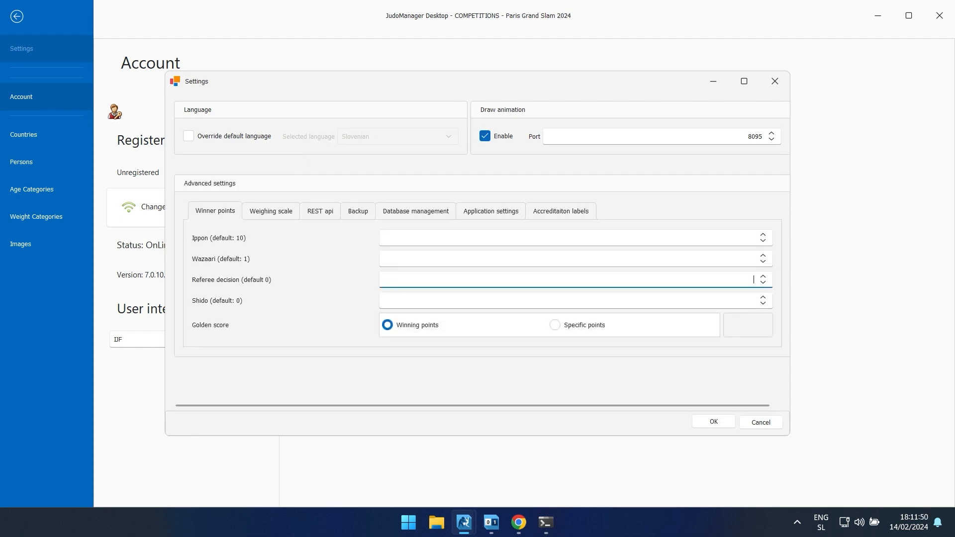
click(320, 211)
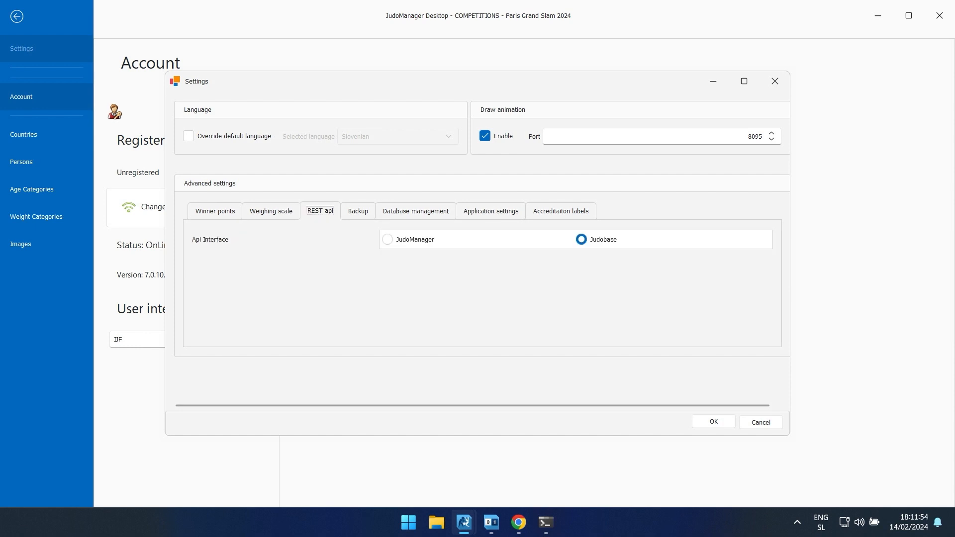
click(215, 211)
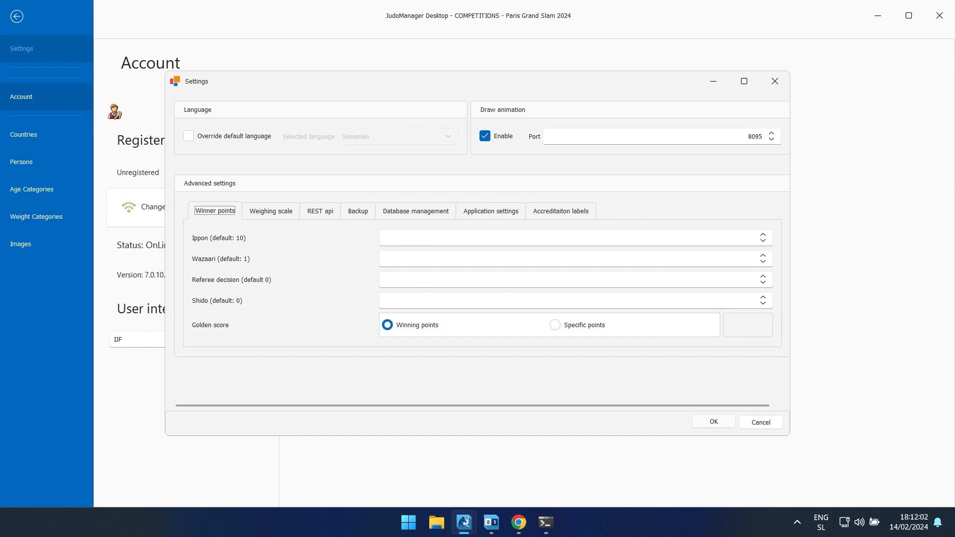
click(714, 422)
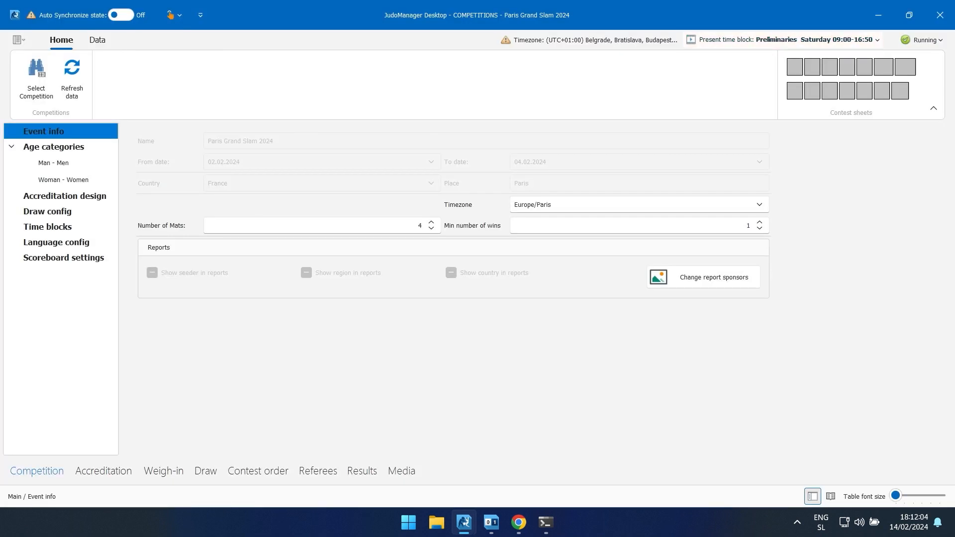
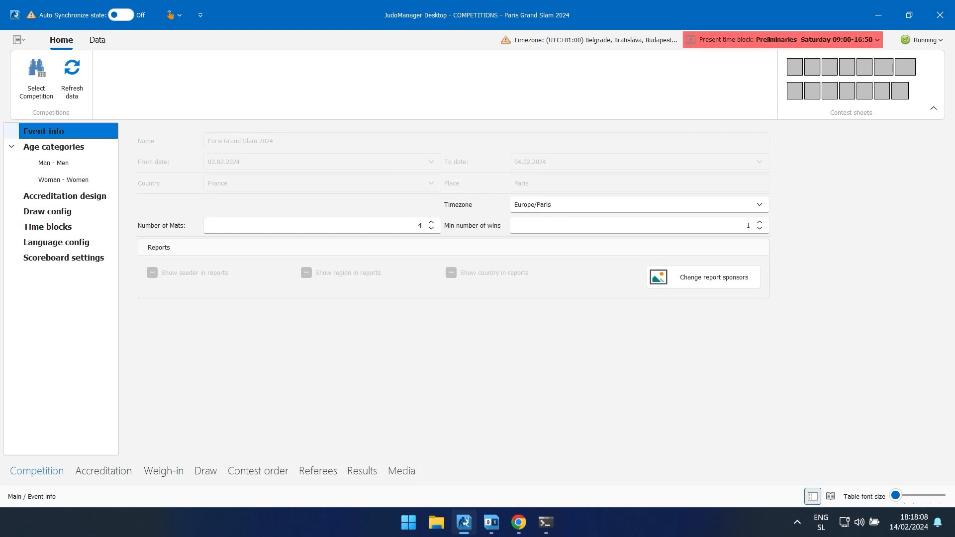
Step: Step the number of mats up and back to 4, and show the age categories overview
click(431, 222)
click(431, 228)
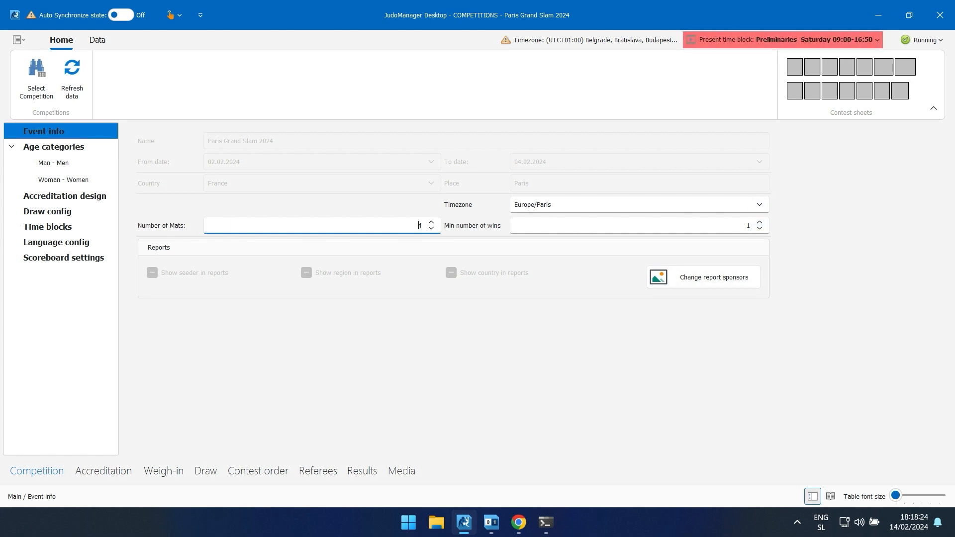
click(54, 147)
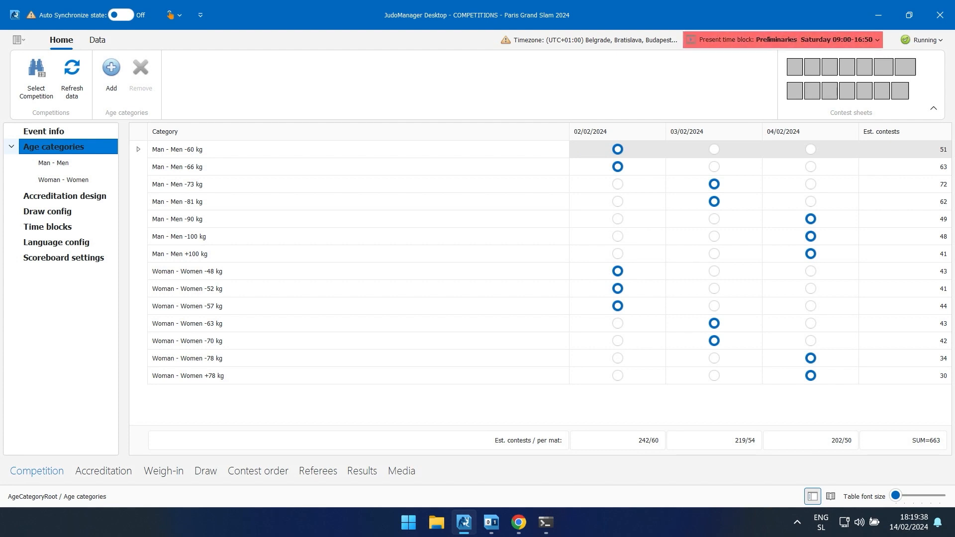
Step: Set the event's number of mats to 2 and check the estimated contests per mat in the age categories
click(43, 131)
click(432, 228)
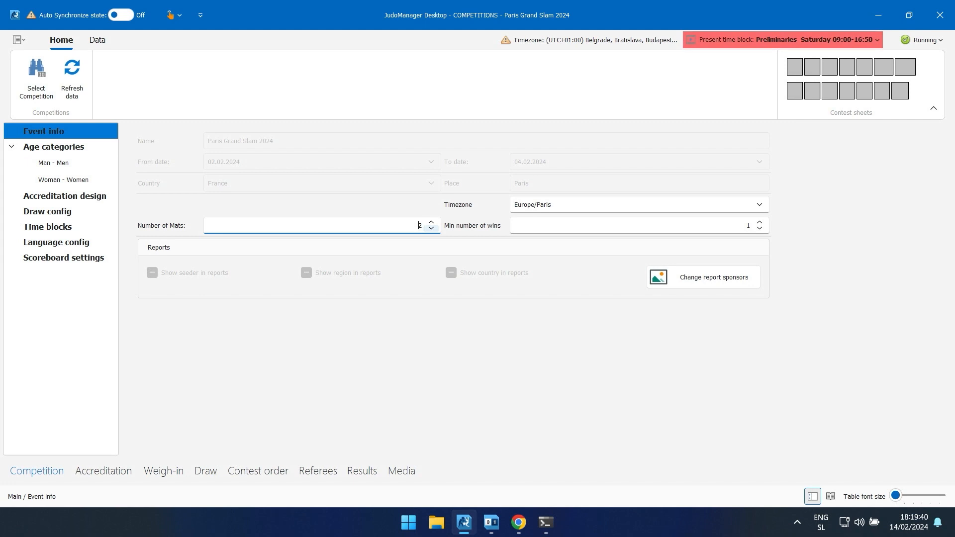
click(53, 147)
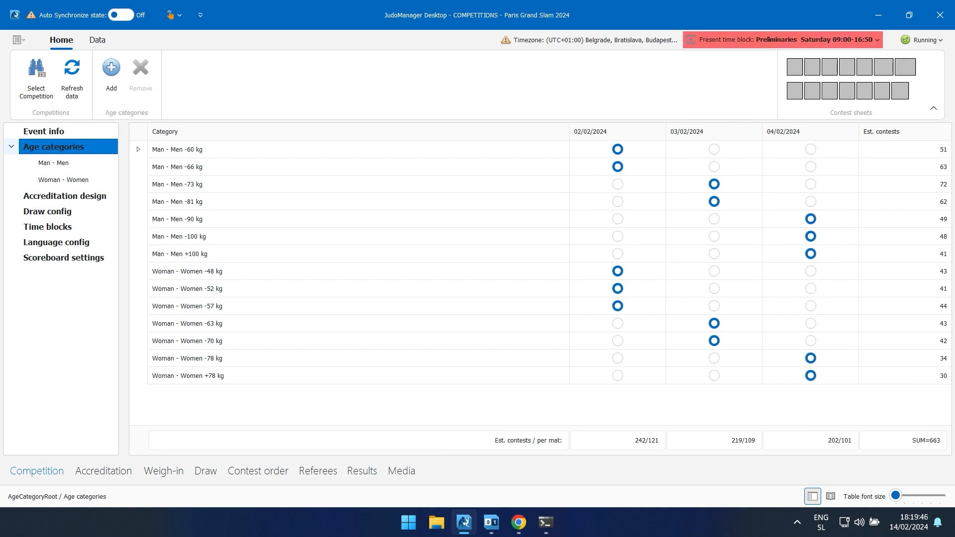
click(358, 149)
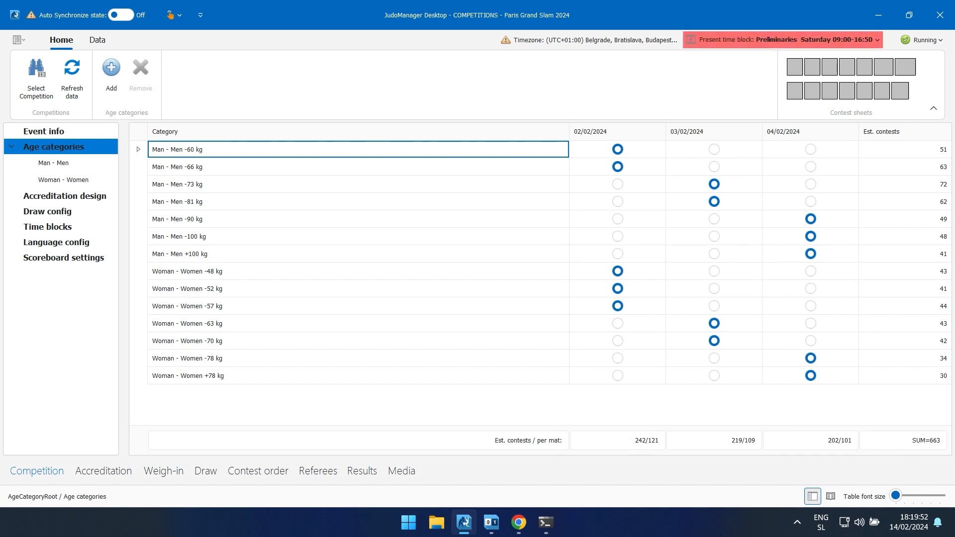
Step: Set the event's number of mats to 4 and recheck the age categories' estimated contests per mat
click(44, 131)
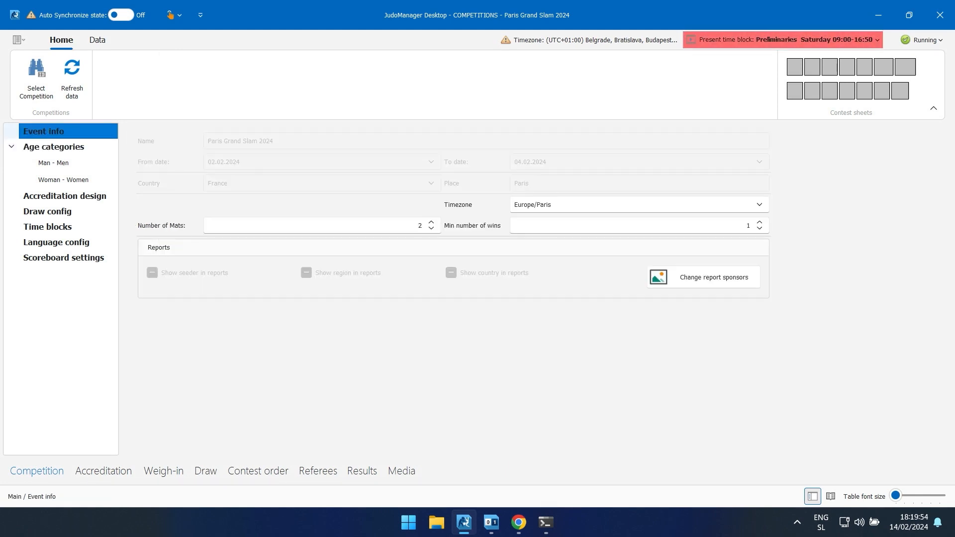
click(431, 223)
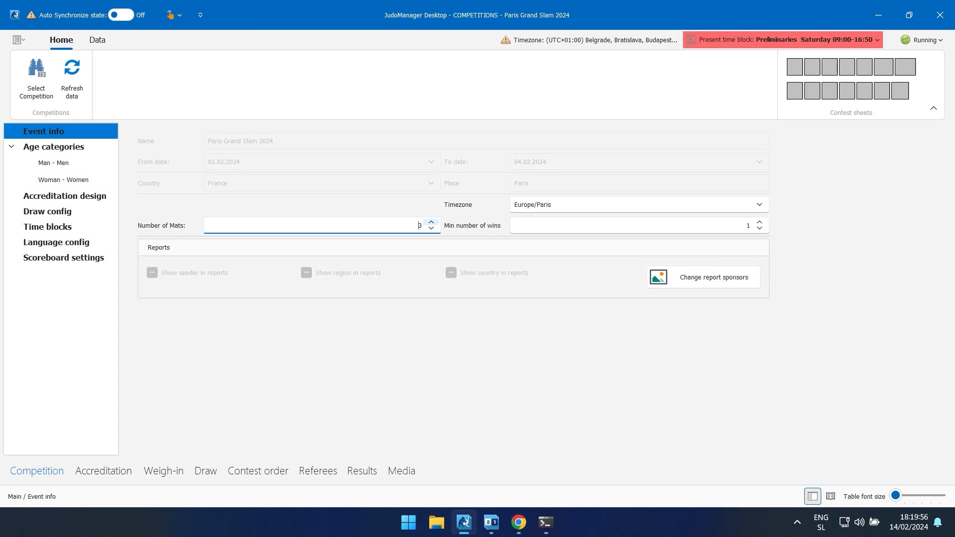
click(432, 222)
click(53, 146)
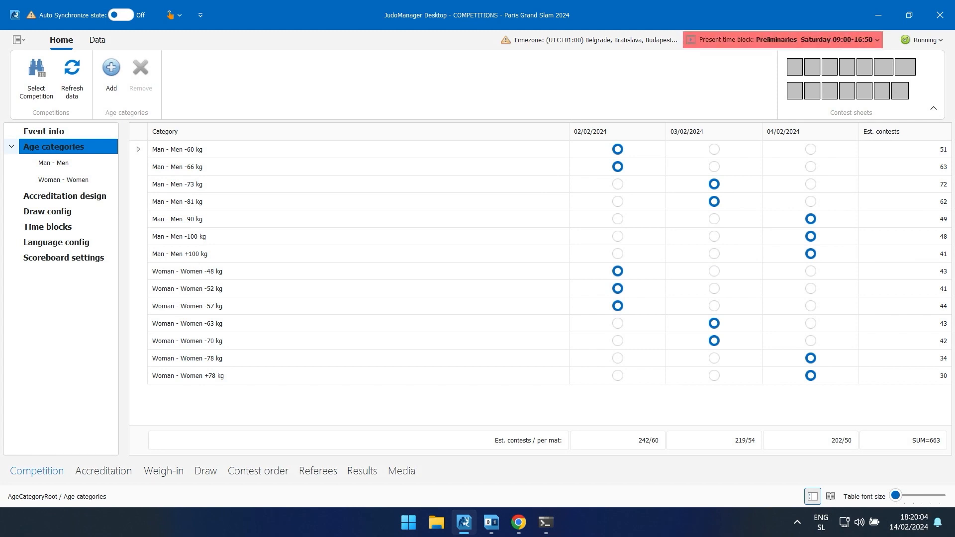
Step: Set the weight tolerance of the men's -60 and -66 weight categories to 0,1
click(54, 163)
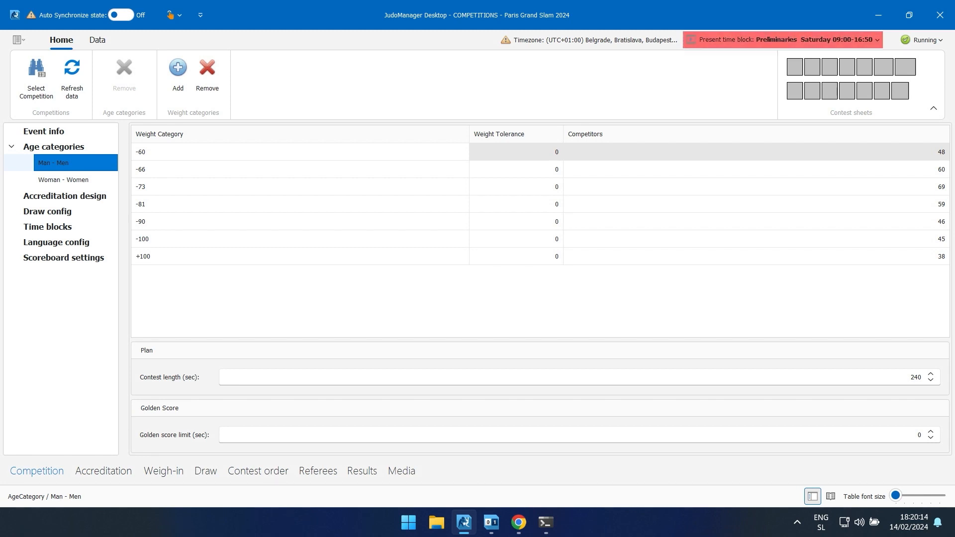
click(542, 152)
text(1)
click(541, 170)
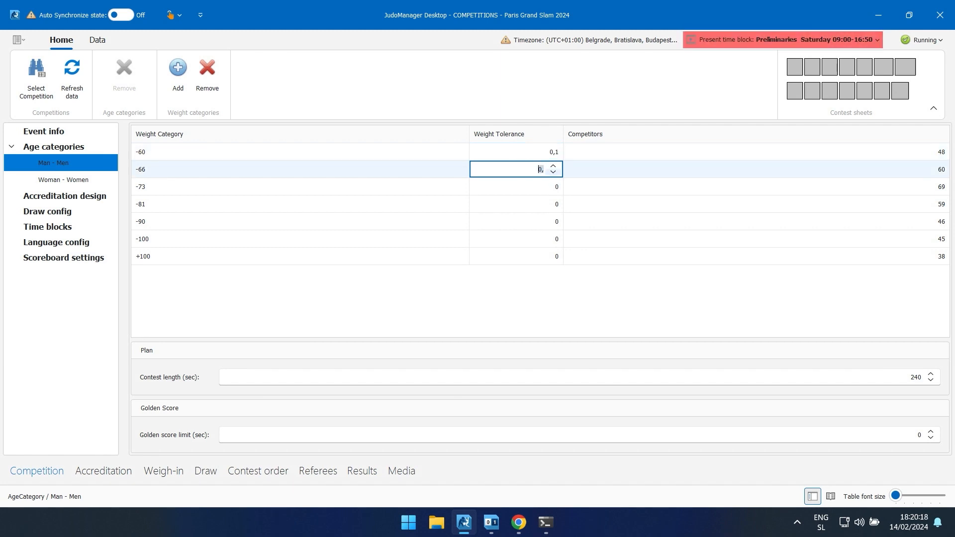
text(1)
click(539, 187)
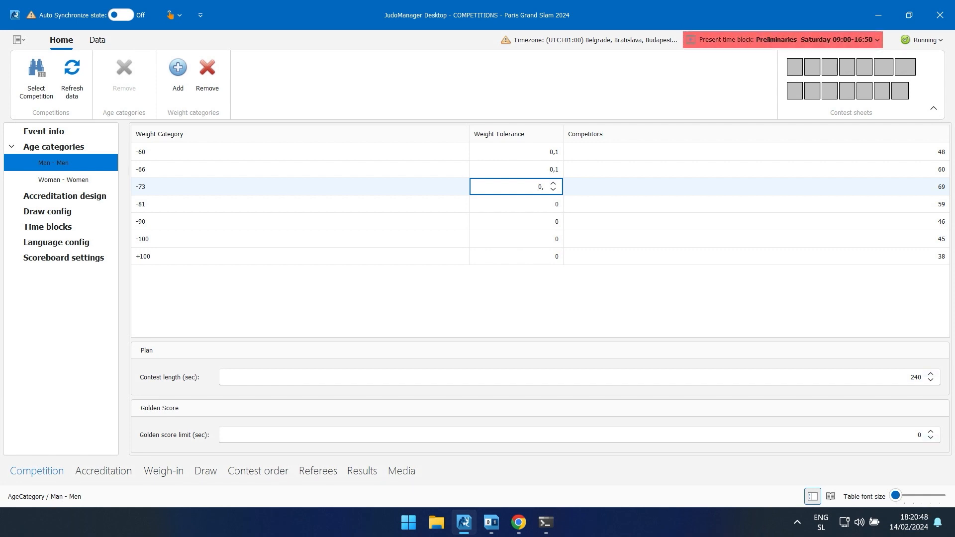
Step: Show the weight categories and contest length of the Woman - Women age category
click(63, 179)
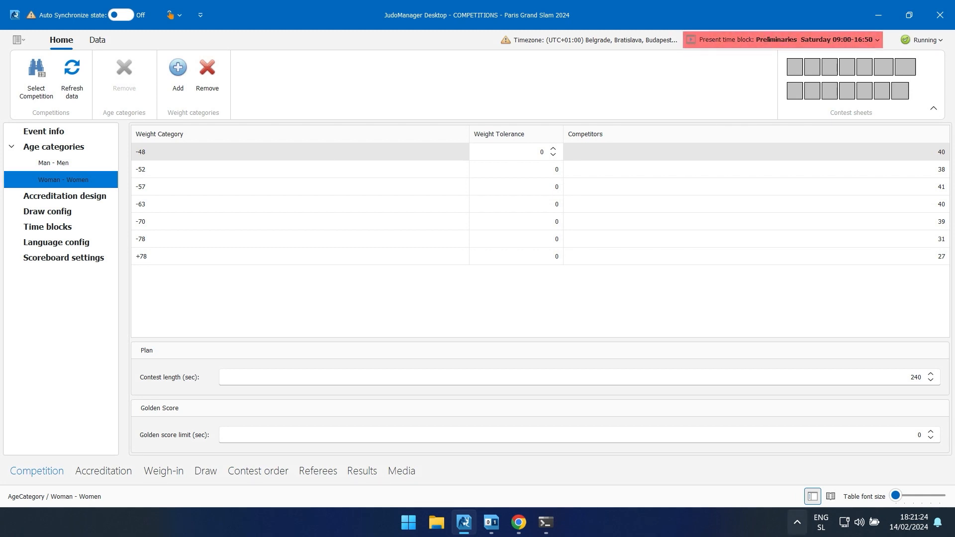
click(797, 522)
click(796, 522)
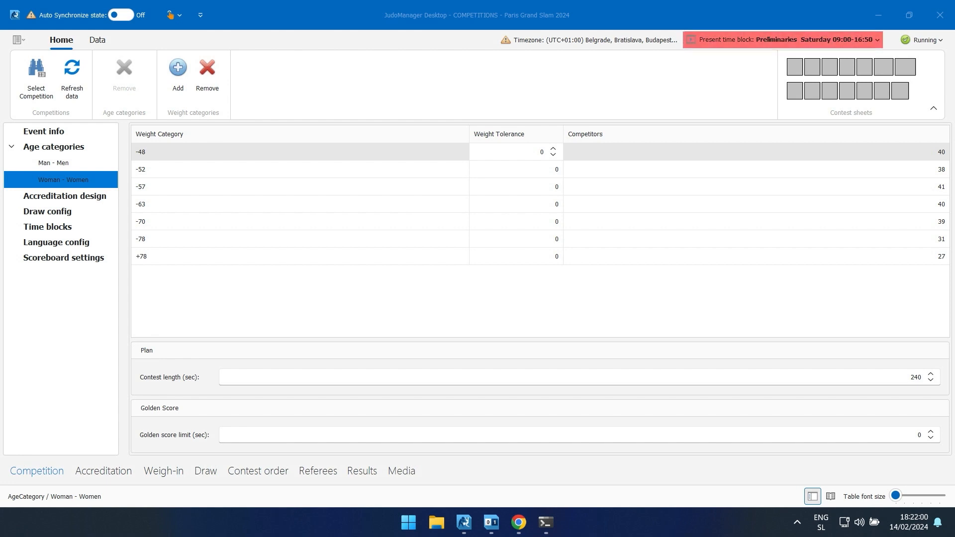
Step: Look at the report footer sponsor logos in the event info and close them unchanged
click(43, 131)
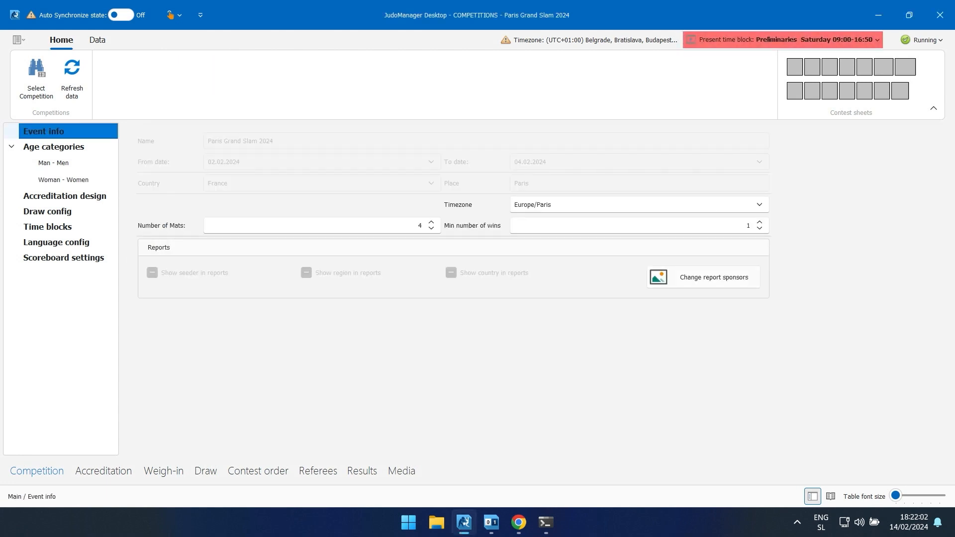
click(703, 277)
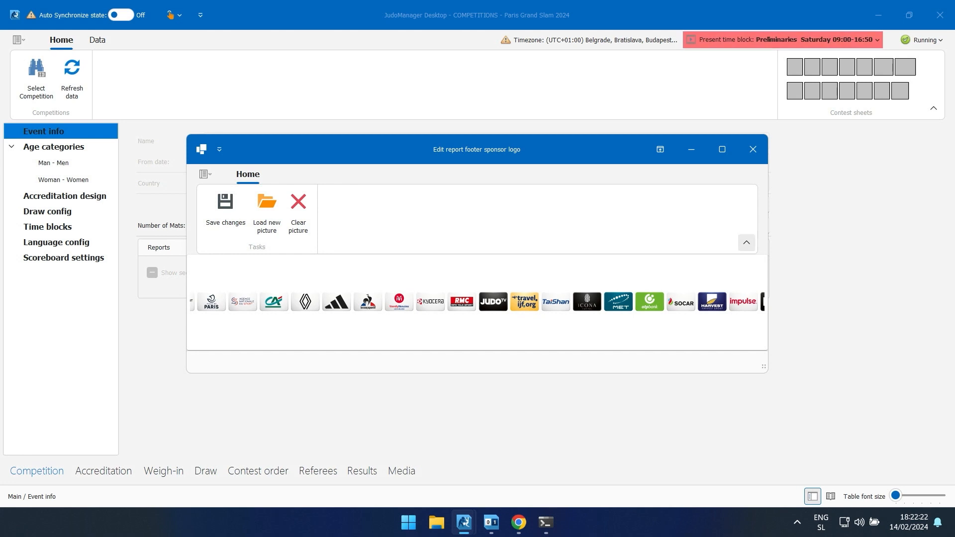
click(753, 149)
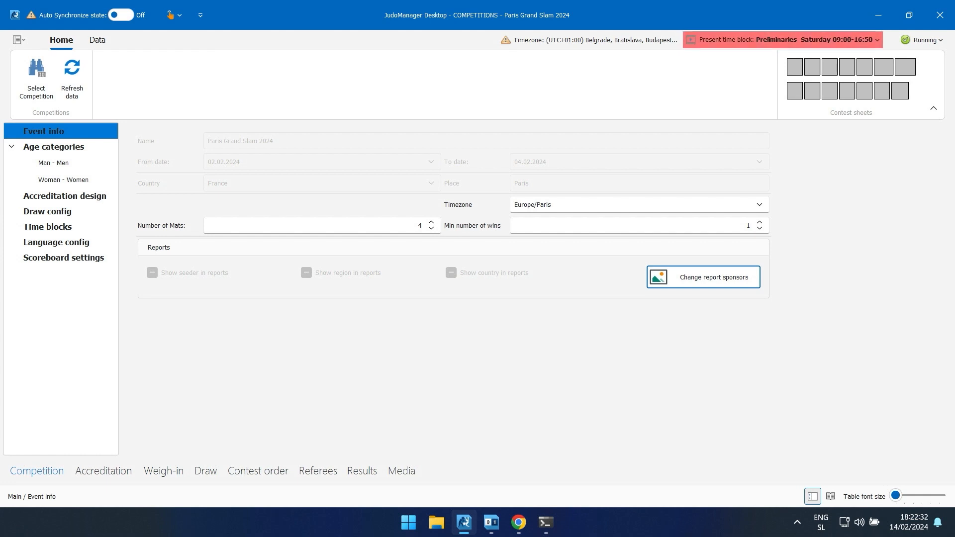
Step: Reset all accreditation card designs to the IJF design
click(64, 195)
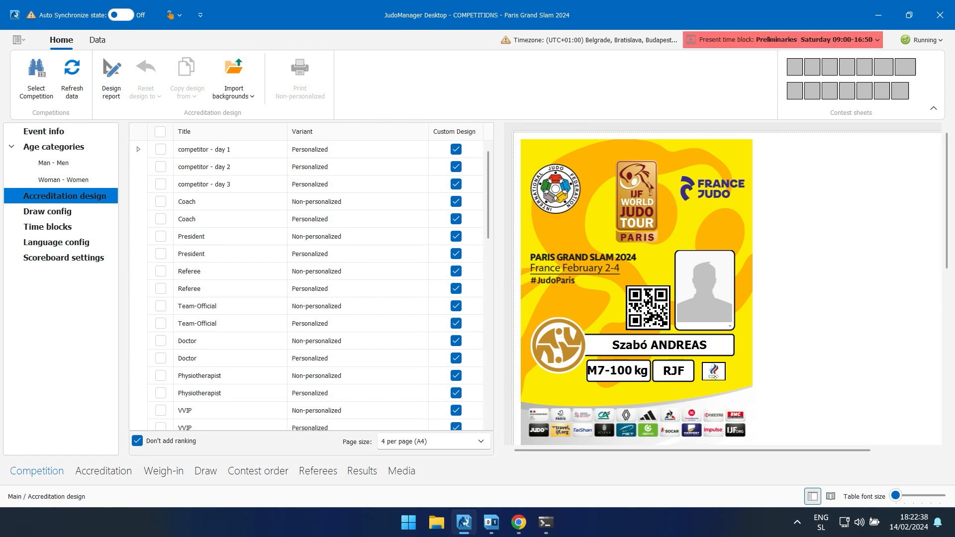
click(160, 131)
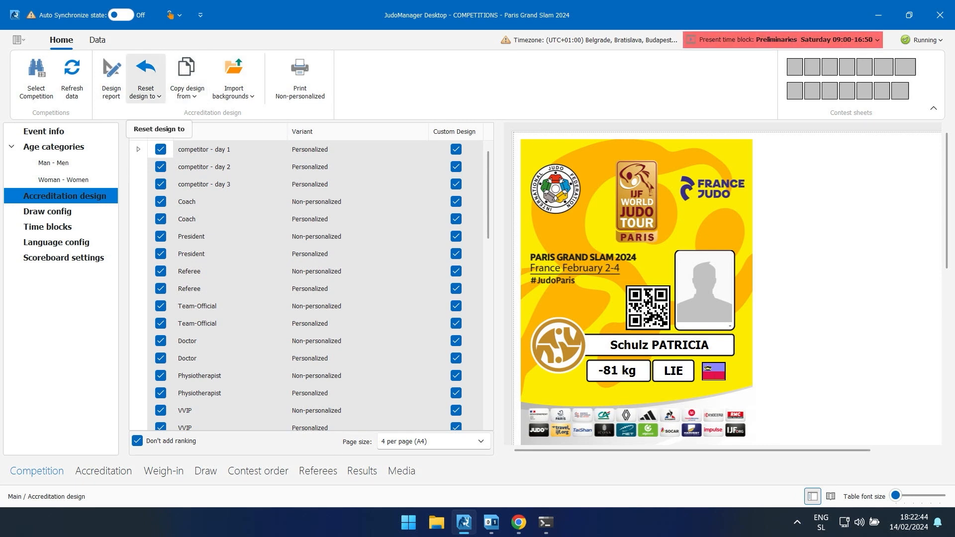
click(146, 79)
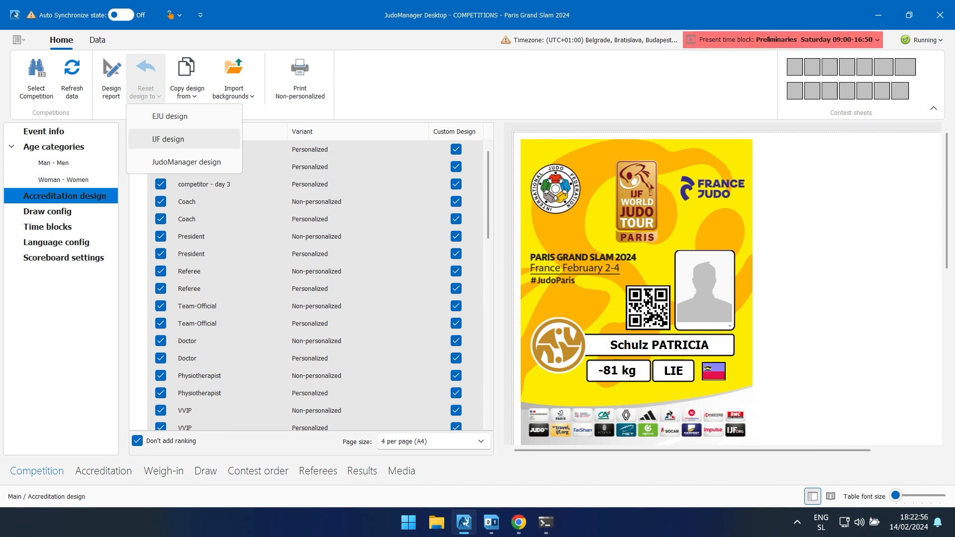
click(184, 139)
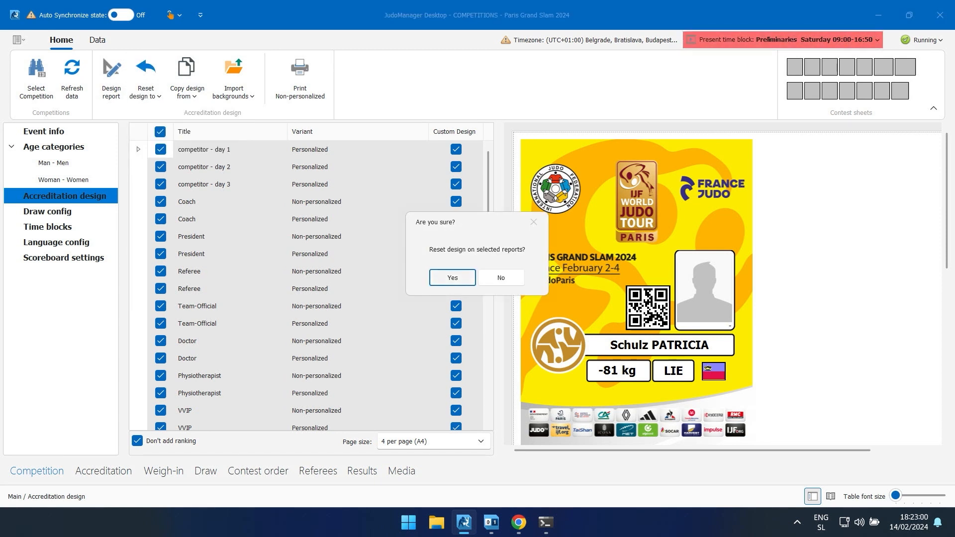
key(Return)
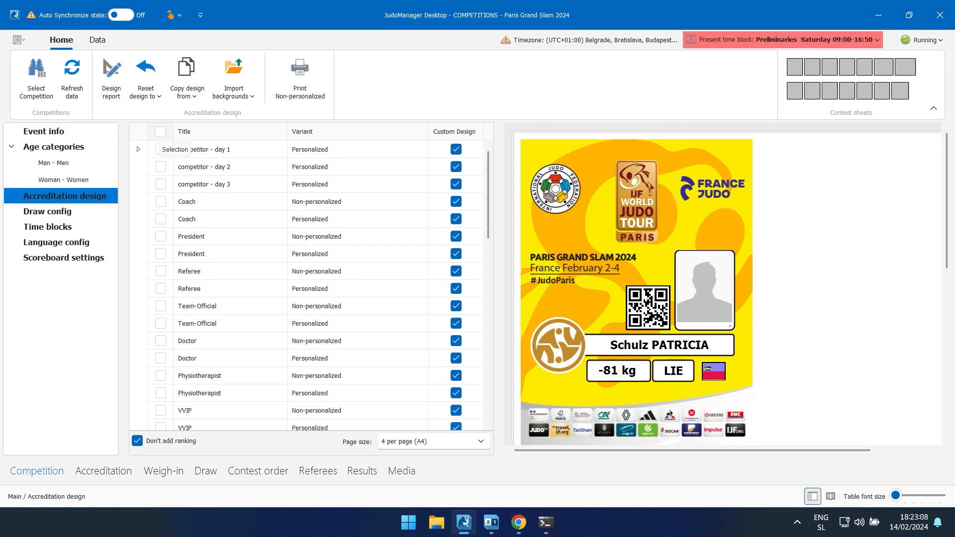
Step: Select all accreditation designs, check the background import choices, and turn off the Don't add ranking option
click(160, 131)
click(233, 80)
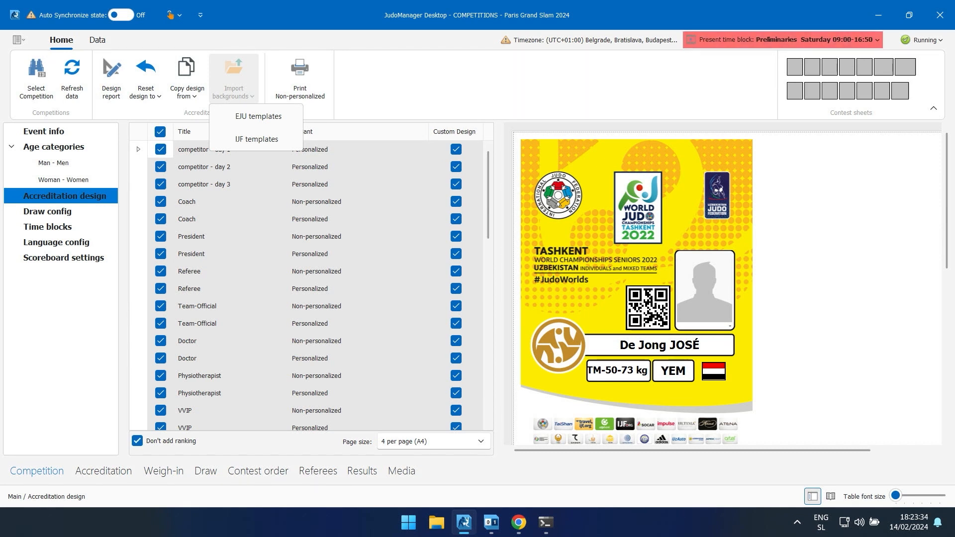
click(137, 441)
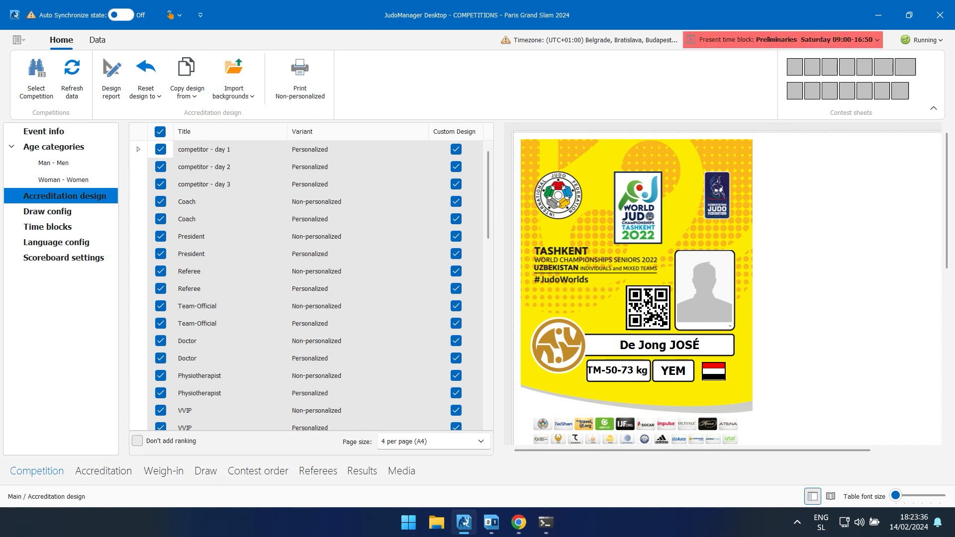
Step: Turn on the Don't add ranking option for the accreditation designs and show the delegation registrations overview
click(137, 441)
click(103, 470)
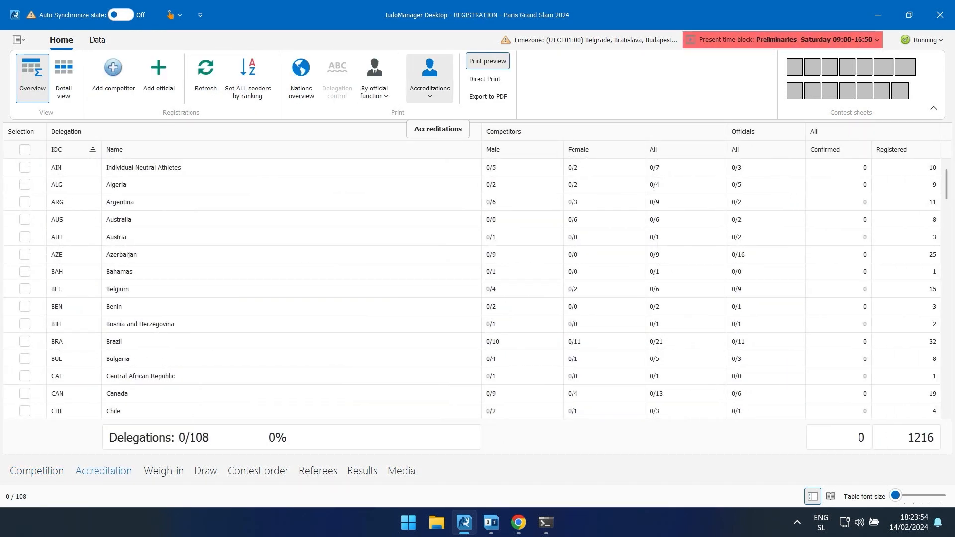
Step: Look at the options for generating a PDF of all accreditations, try 1 for the back side, and close without creating the PDF
click(429, 79)
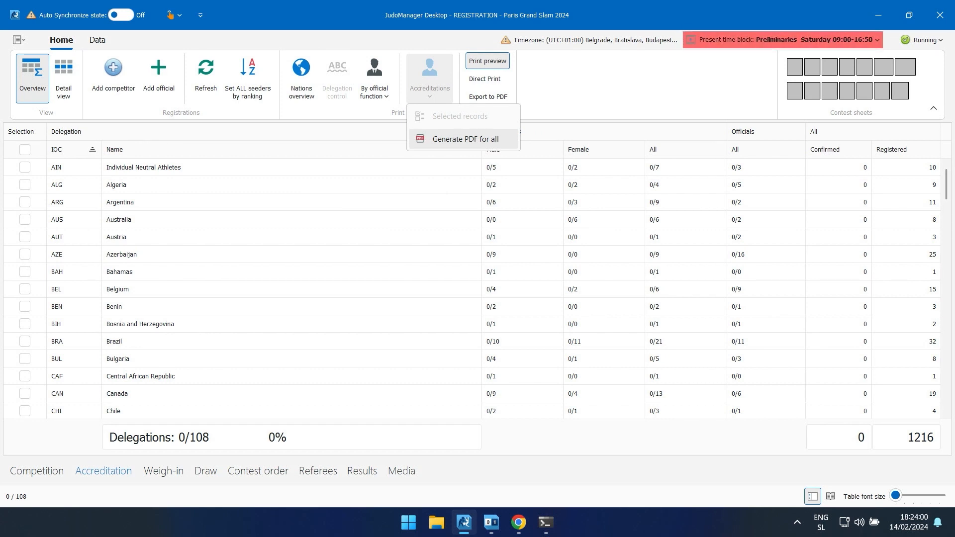
click(465, 139)
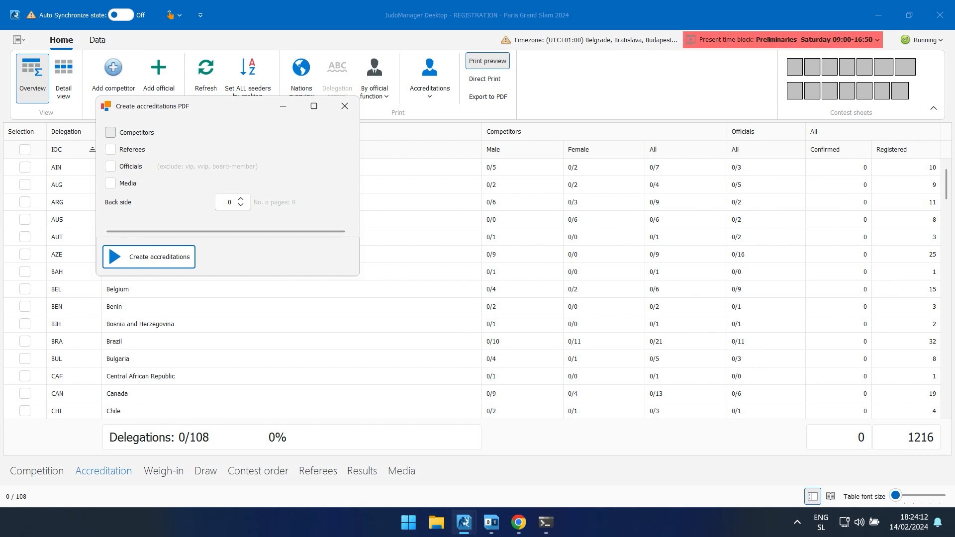
click(241, 198)
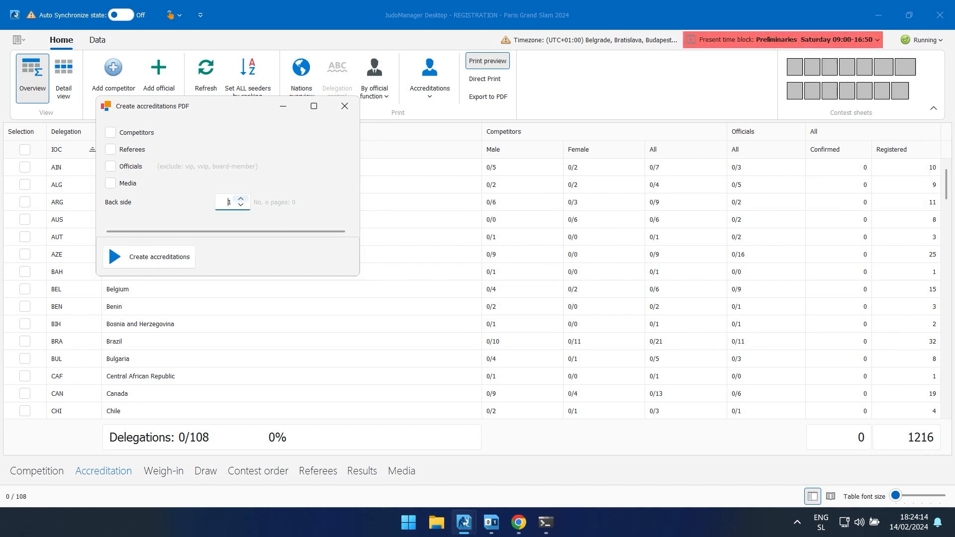
click(240, 204)
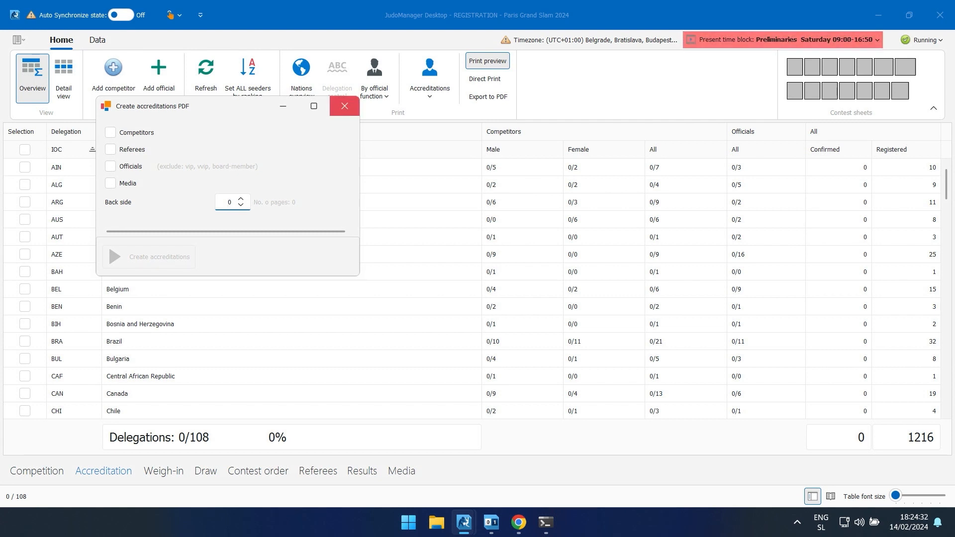
click(344, 106)
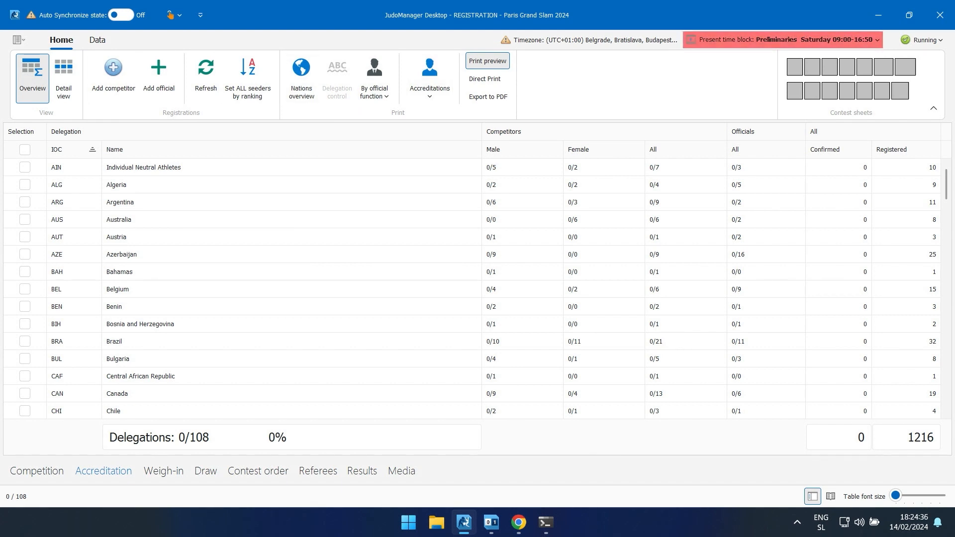
click(37, 471)
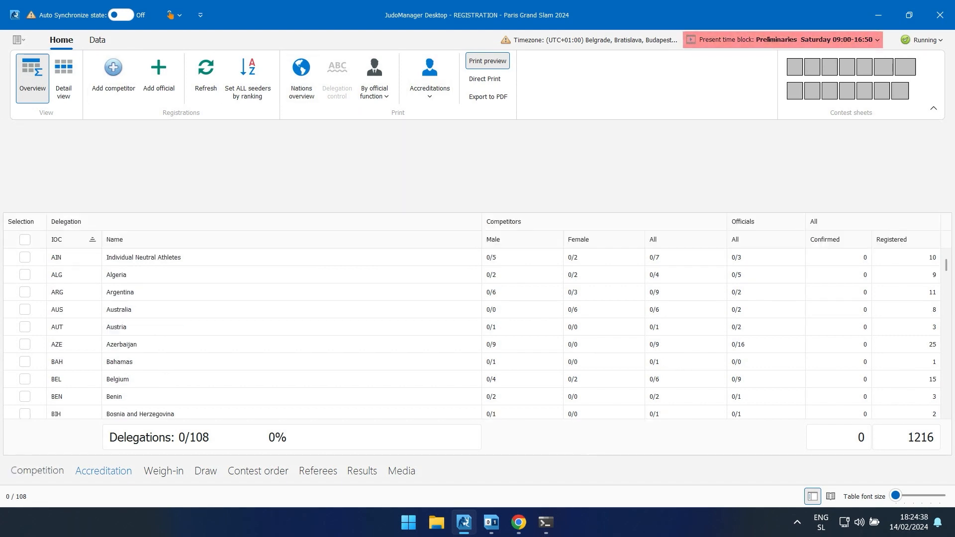
click(104, 470)
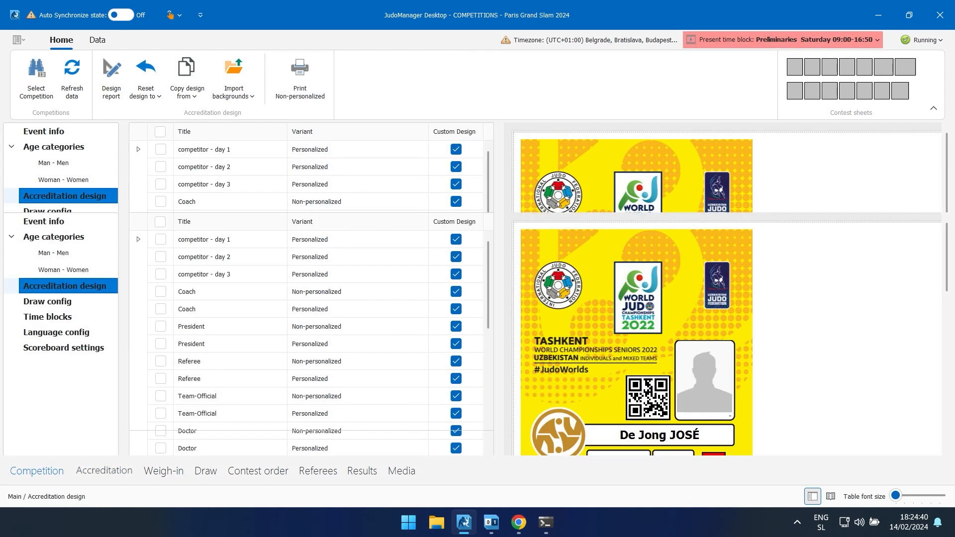
click(163, 470)
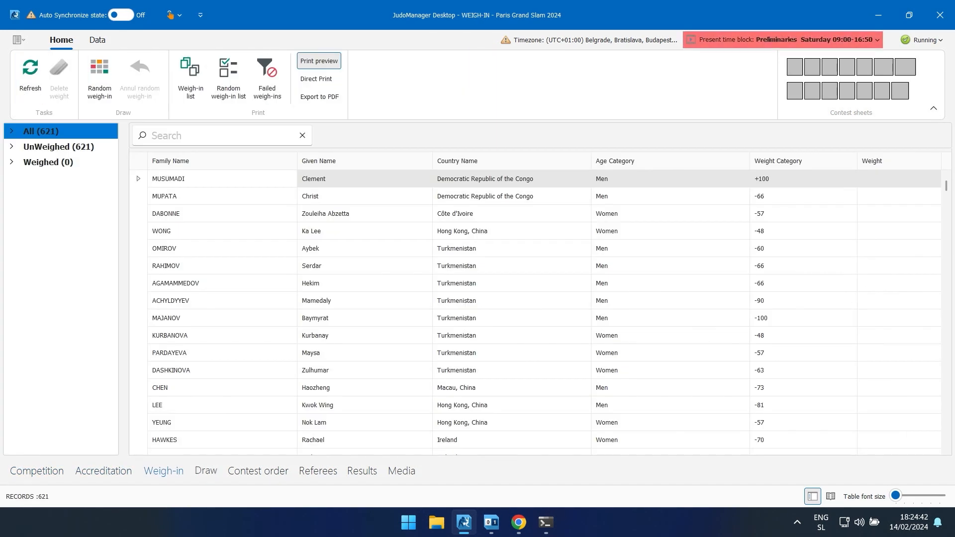
click(205, 471)
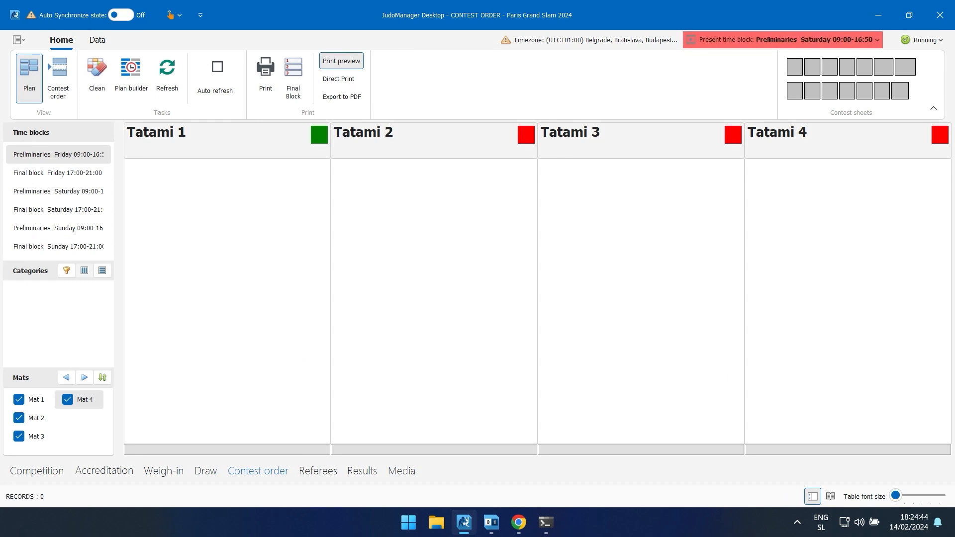
Step: Select the Algeria delegation in the registrations overview, read through its Delegation Control report preview, and close the preview
click(103, 471)
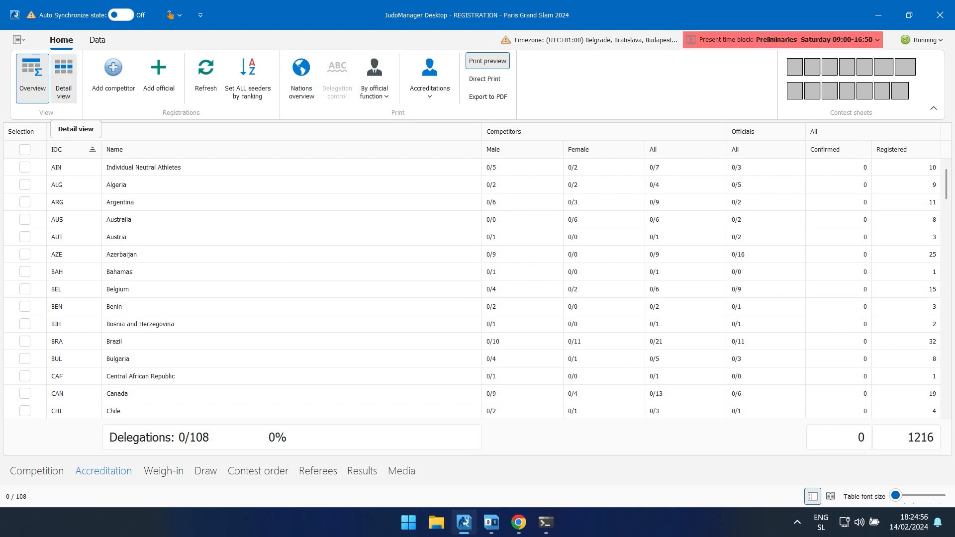
click(25, 184)
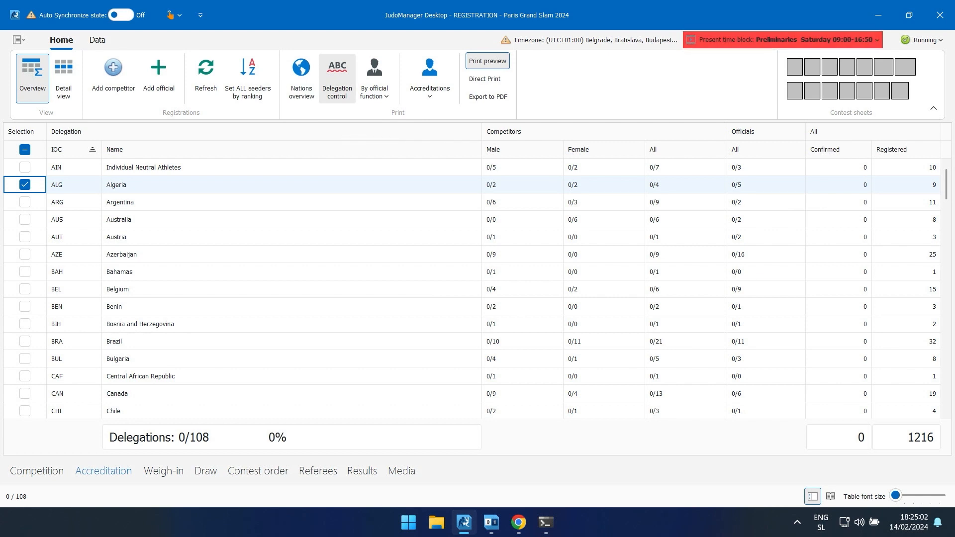
click(336, 77)
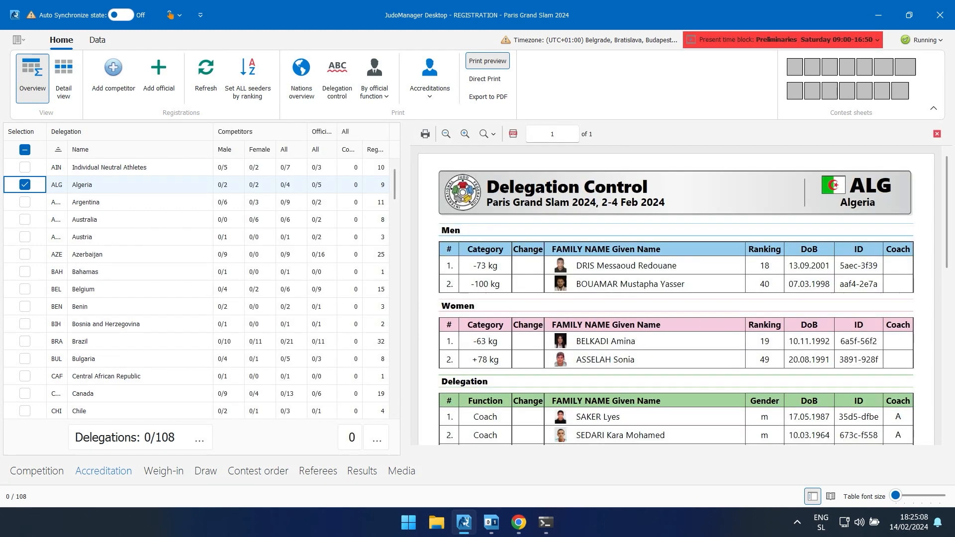
scroll(676, 295, down, 5)
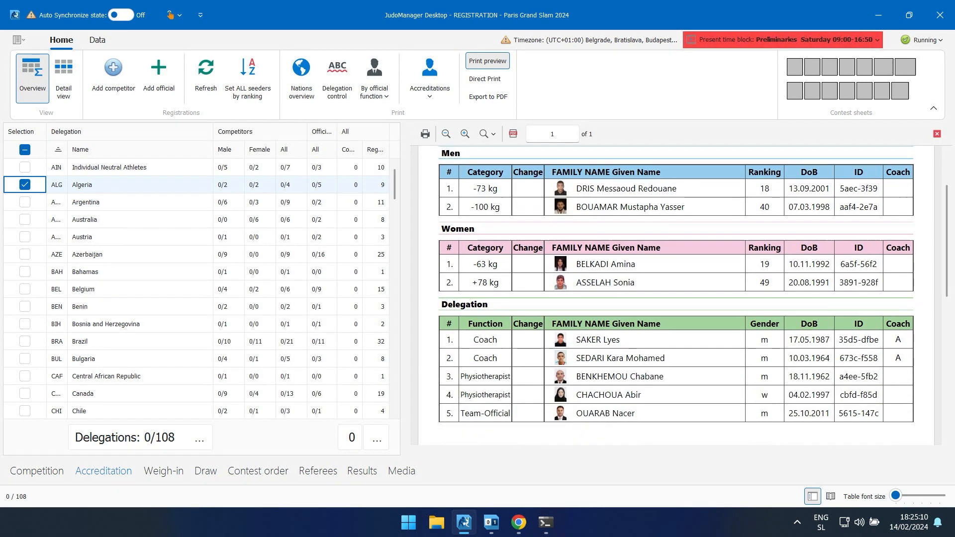
scroll(677, 295, up, 5)
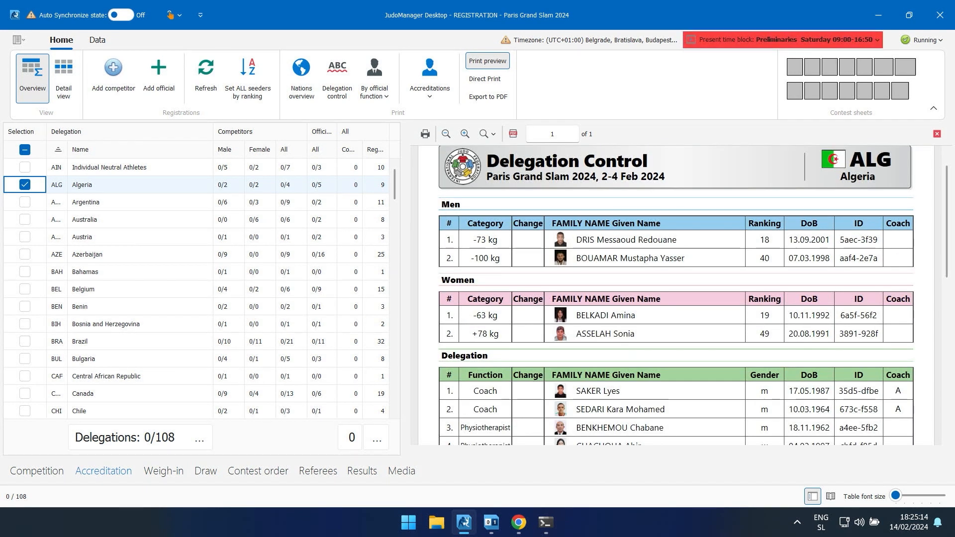
scroll(676, 295, down, 5)
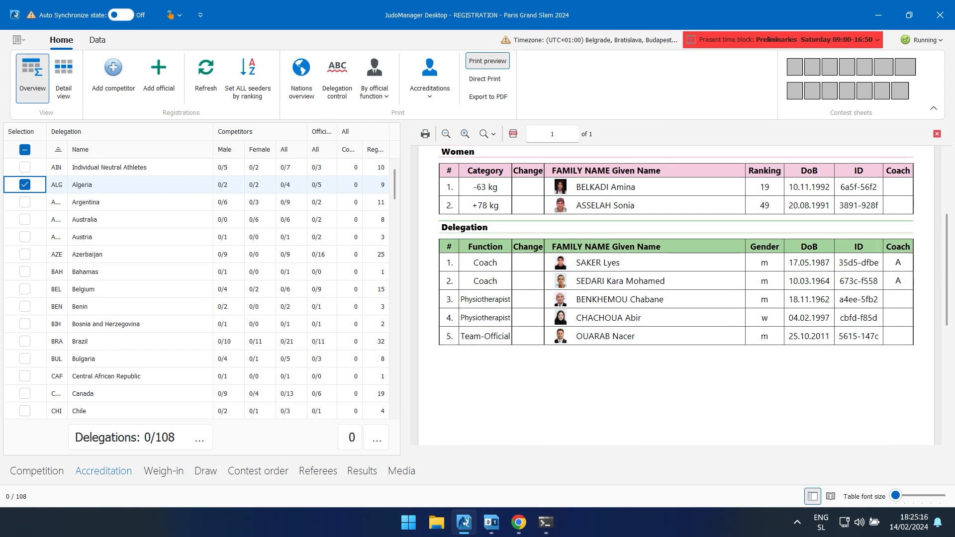
scroll(676, 295, up, 5)
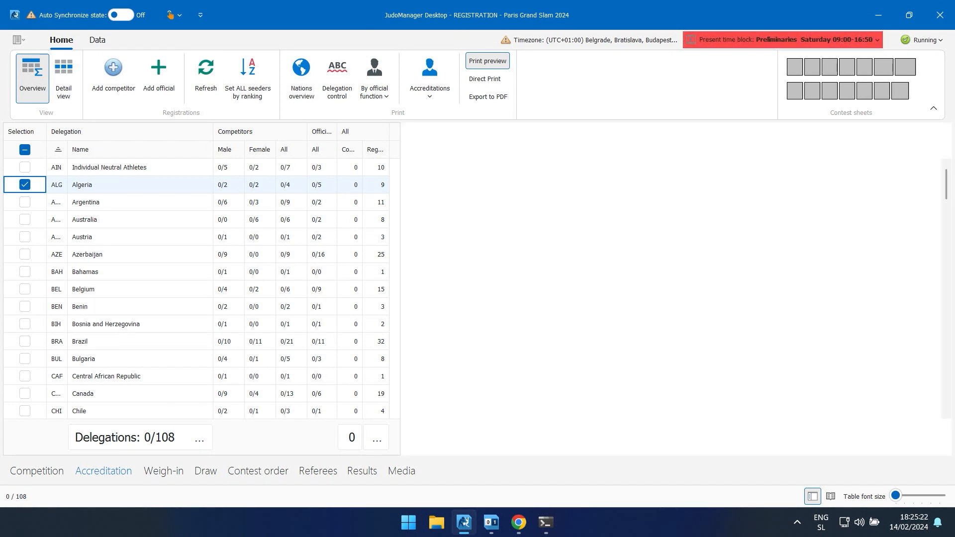
click(937, 133)
Step: Preview the Nations Overview report, read through to its third page, and close the preview
click(302, 77)
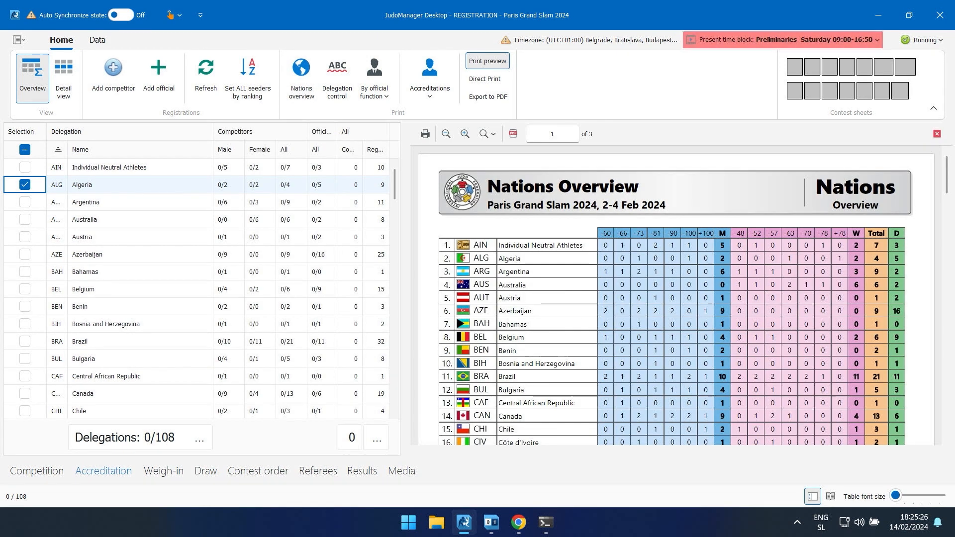
scroll(677, 298, down, 10)
scroll(676, 296, down, 15)
scroll(676, 296, down, 7)
scroll(677, 295, down, 1)
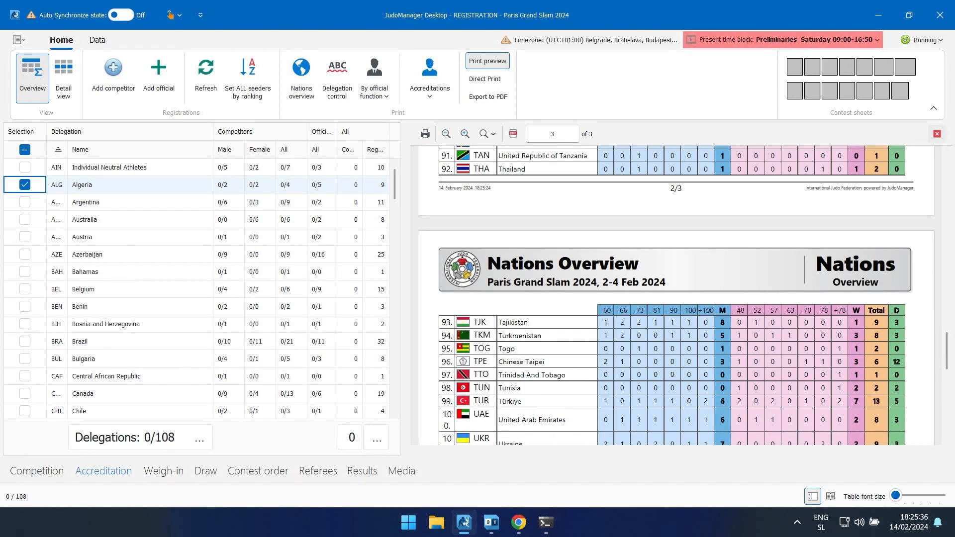
click(937, 134)
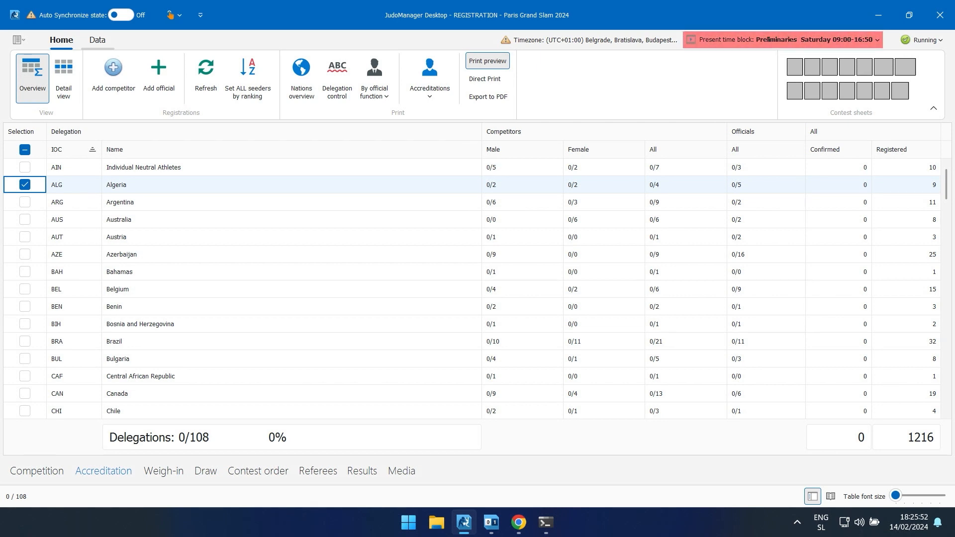
Step: Look at the data synchronization and export tools and the Clean data & Fetch choices, without running any
click(98, 40)
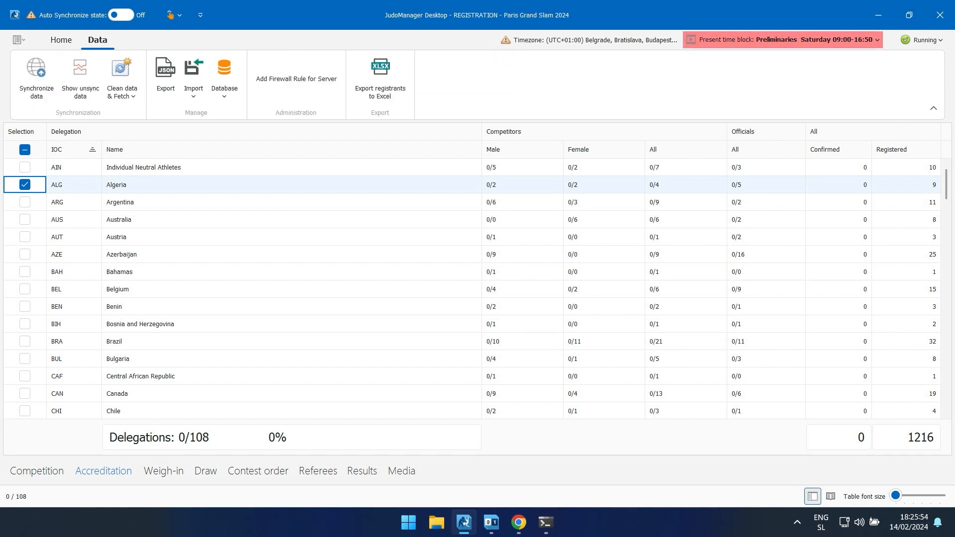
click(122, 82)
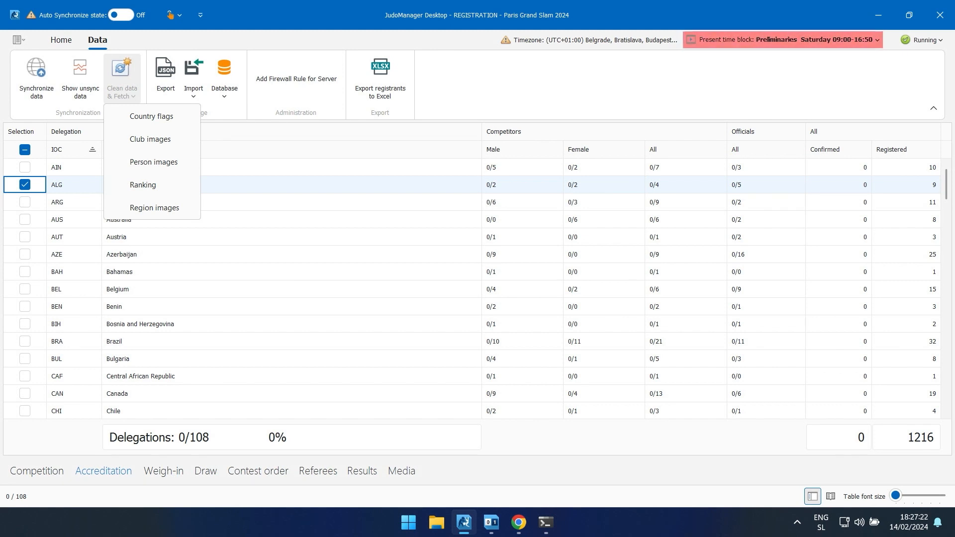
click(61, 40)
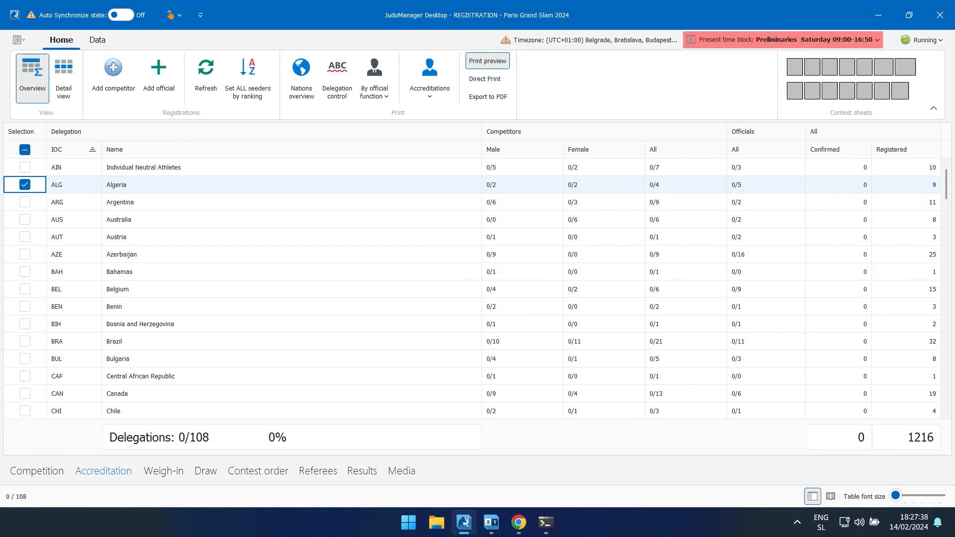
Step: Examine the competition's Preliminaries and Final block time blocks for all three days
click(37, 470)
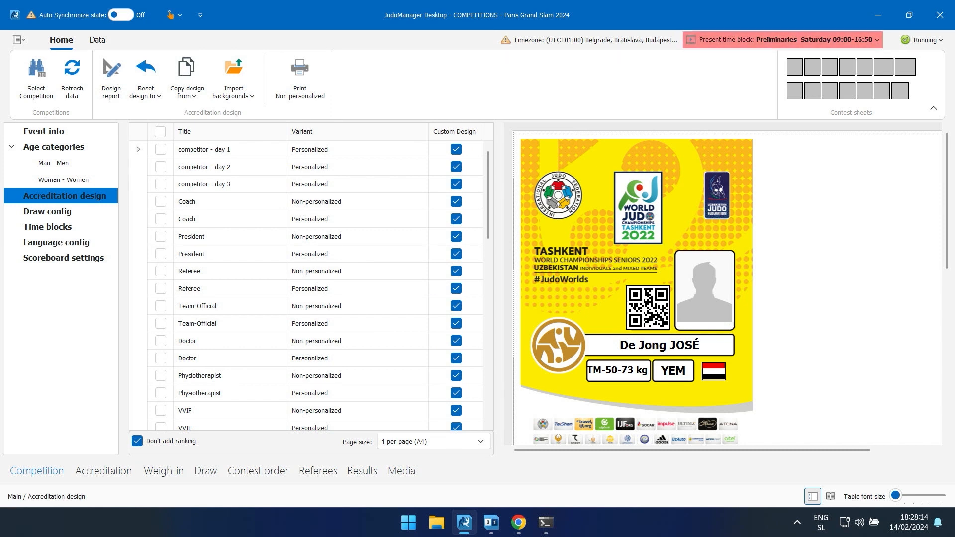
click(47, 227)
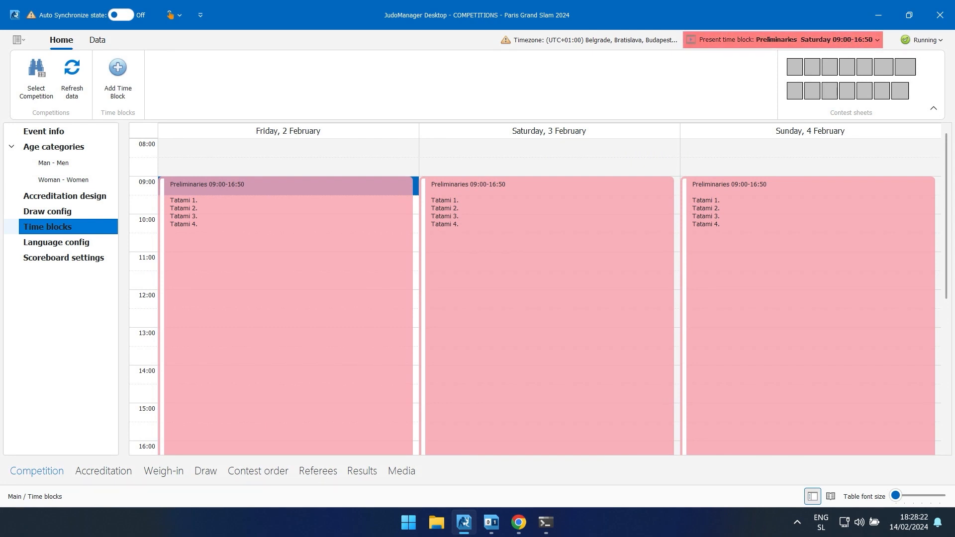
mouse_move(288, 312)
scroll(535, 297, down, 5)
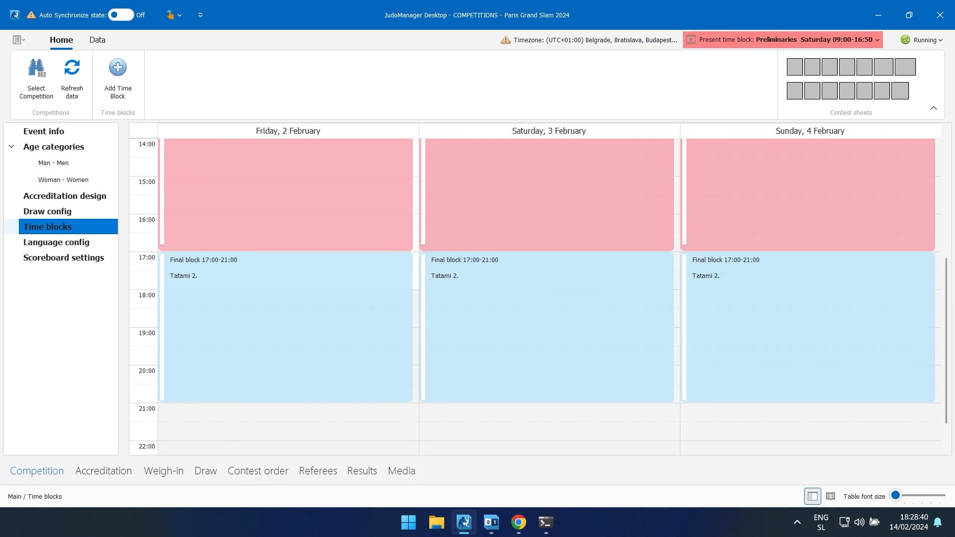
scroll(412, 282, up, 5)
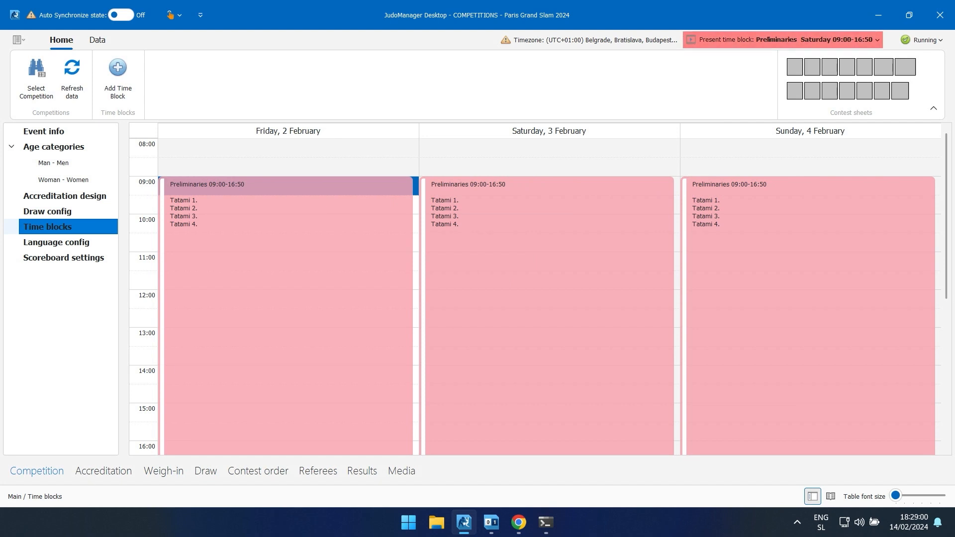
Step: Start a Preliminaries time block on Friday, 2 February from 08:30 to 09:00 with mats 1, 2 and 3 active
double_click(289, 167)
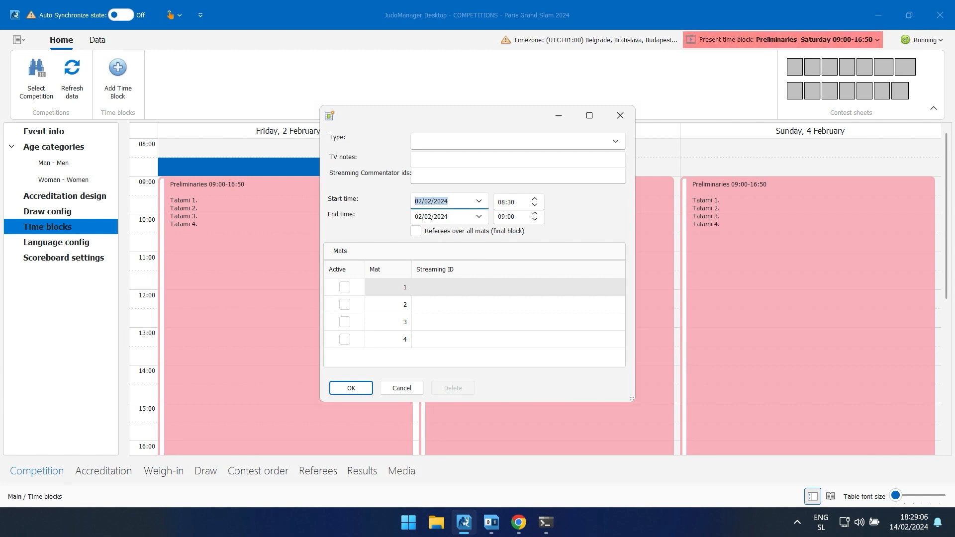
click(616, 141)
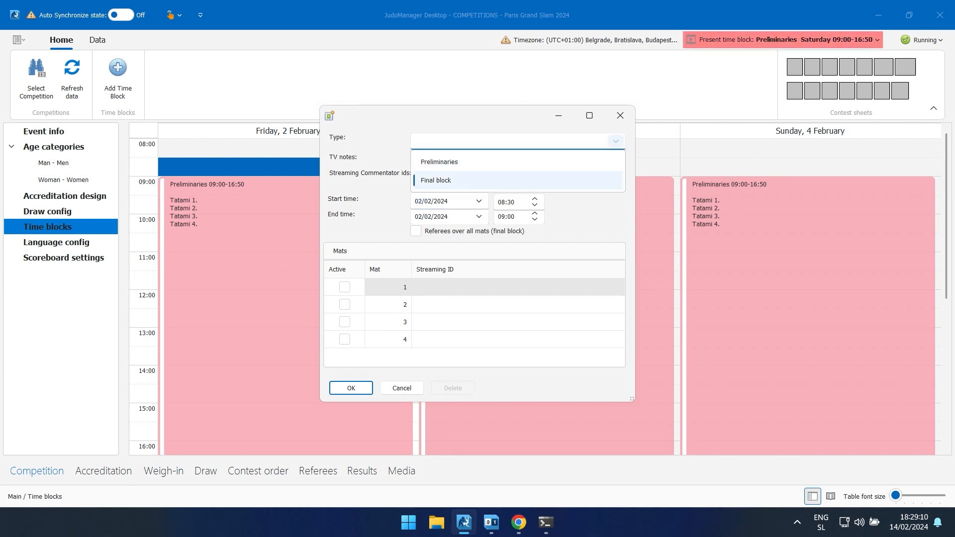
click(436, 181)
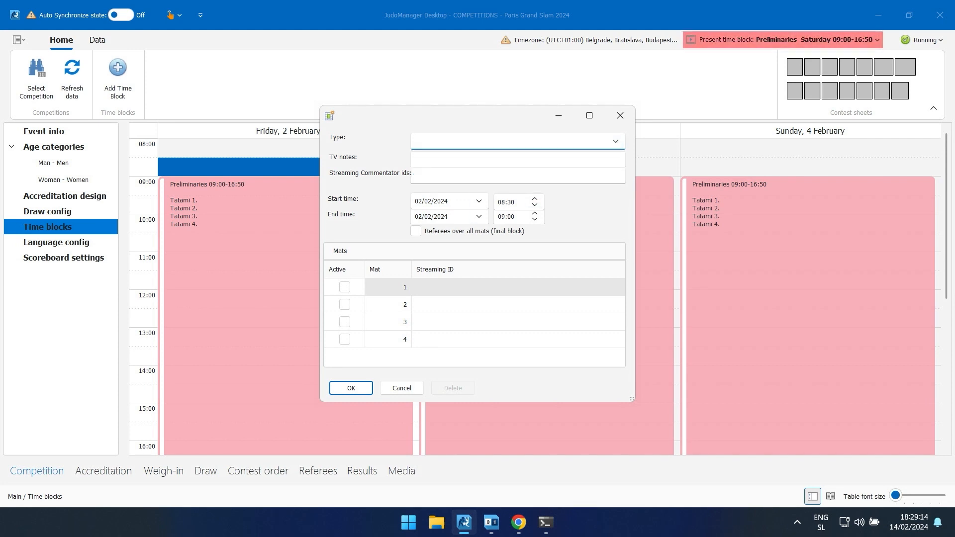
click(616, 141)
click(451, 162)
click(344, 287)
click(344, 287)
click(344, 304)
click(344, 322)
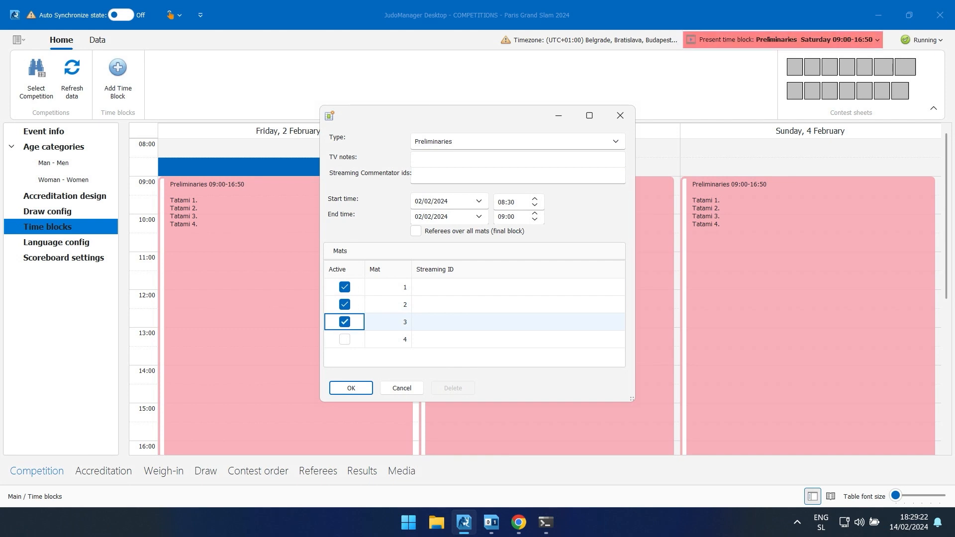
Step: Deactivate mats 1, 2 and 3 and discard the new time block
click(344, 321)
click(344, 304)
click(344, 287)
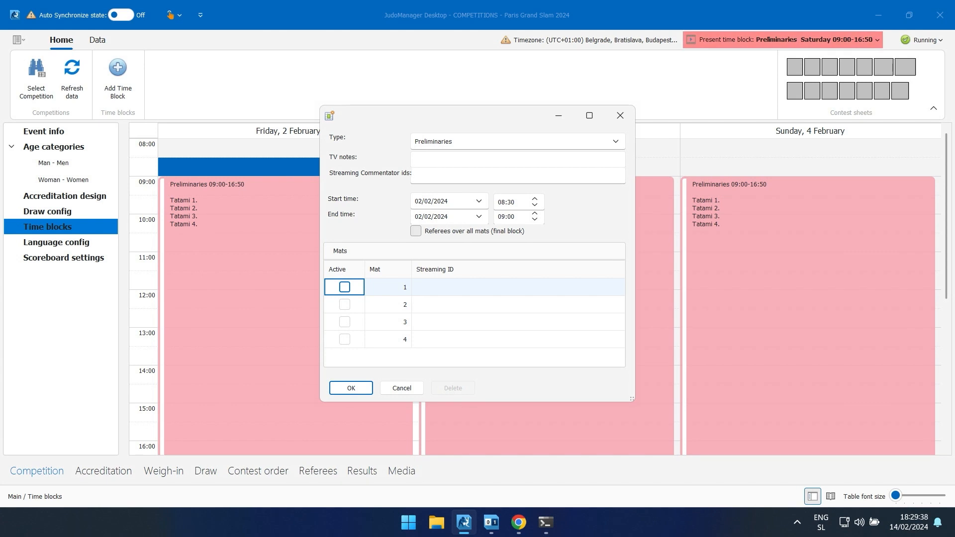
click(401, 388)
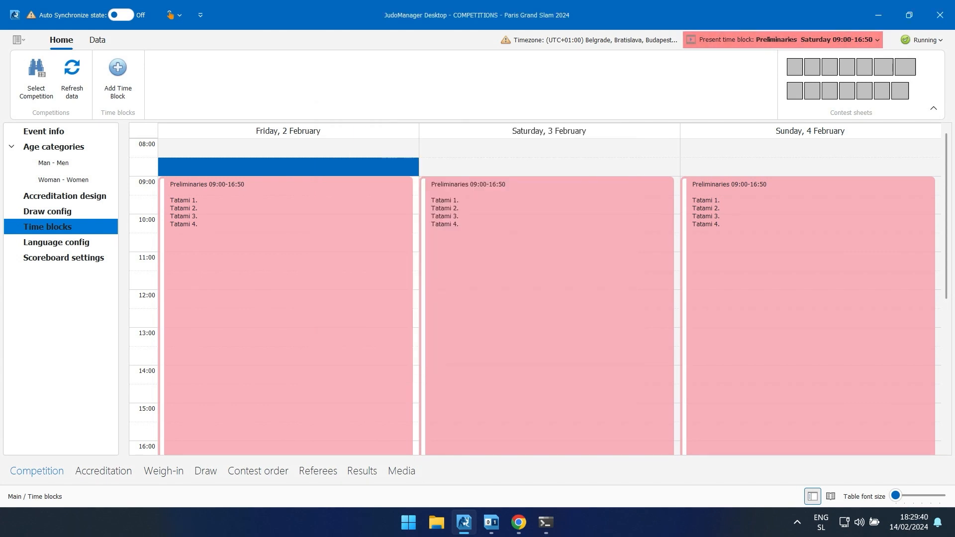
Step: Select the Friday Preliminaries time block and look at the Final blocks in the evening hours
click(286, 298)
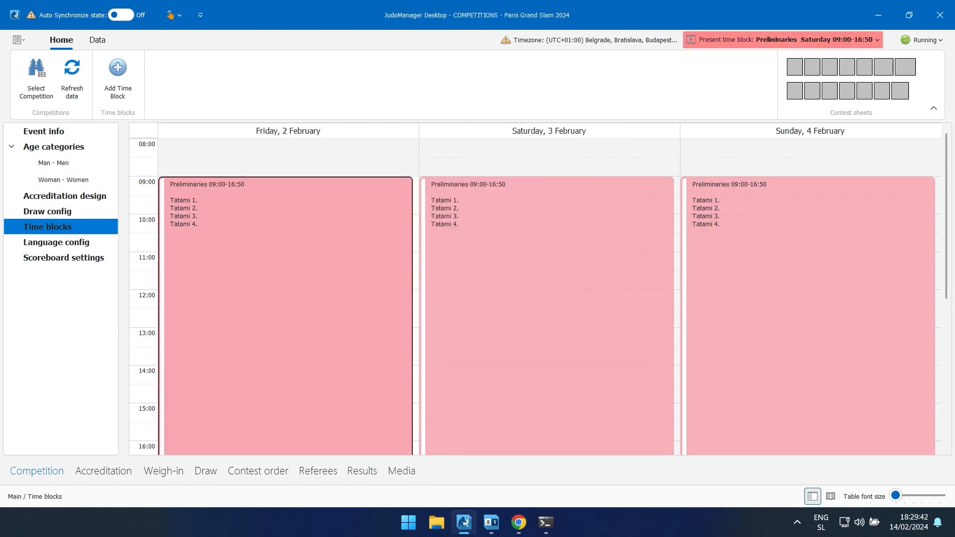
mouse_move(285, 298)
mouse_down()
mouse_move(286, 491)
mouse_move(285, 299)
mouse_up()
scroll(285, 298, down, 5)
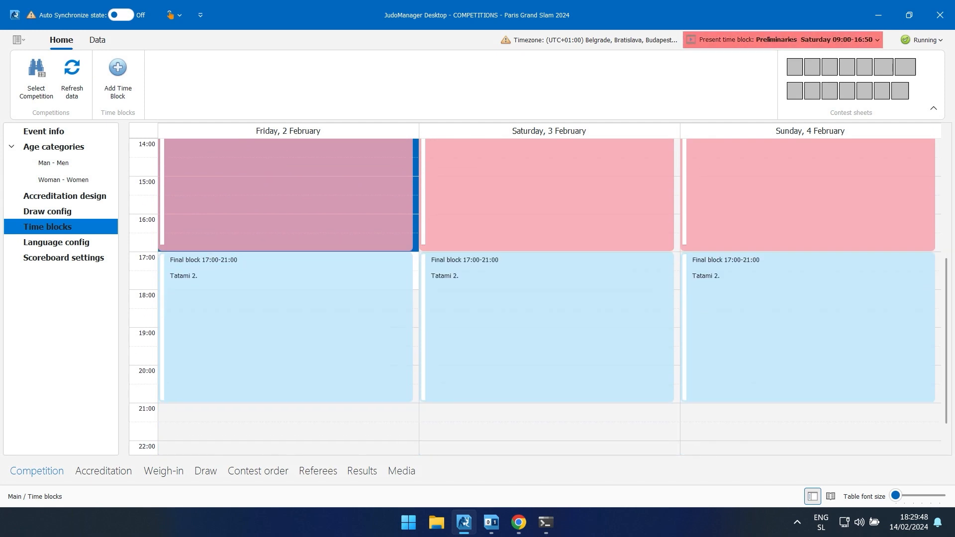
Step: Open the details of Friday's Preliminaries time block, review its times and active mats, and close them without changes
click(285, 199)
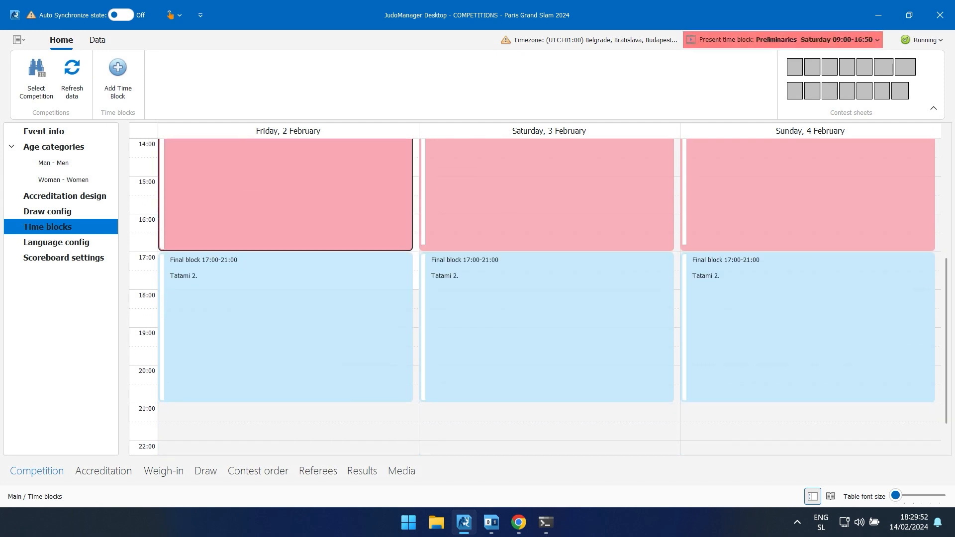
scroll(417, 214, up, 5)
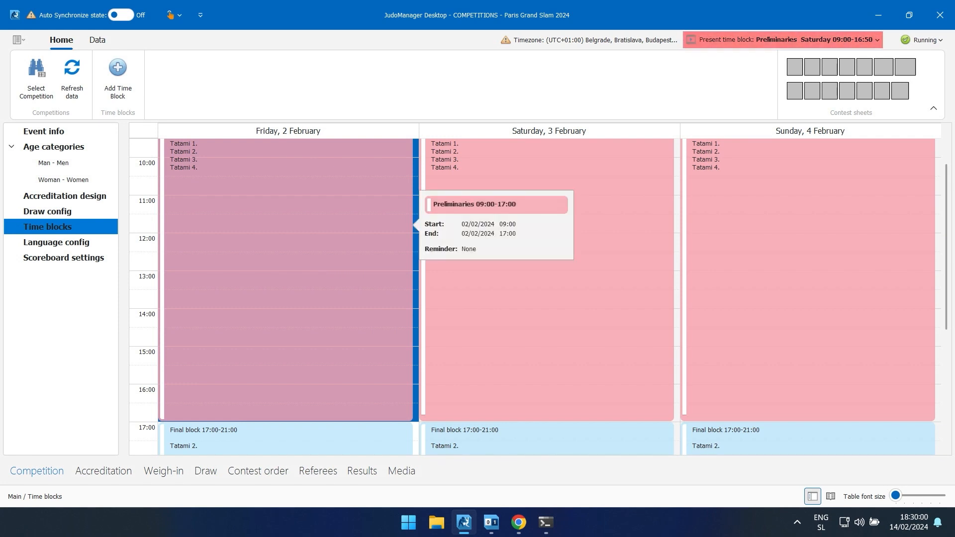
double_click(289, 225)
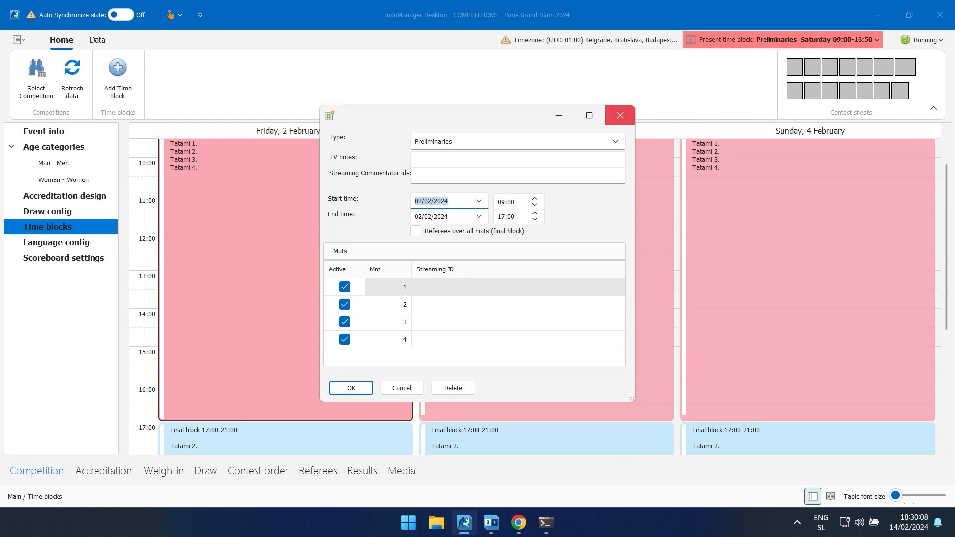
click(620, 115)
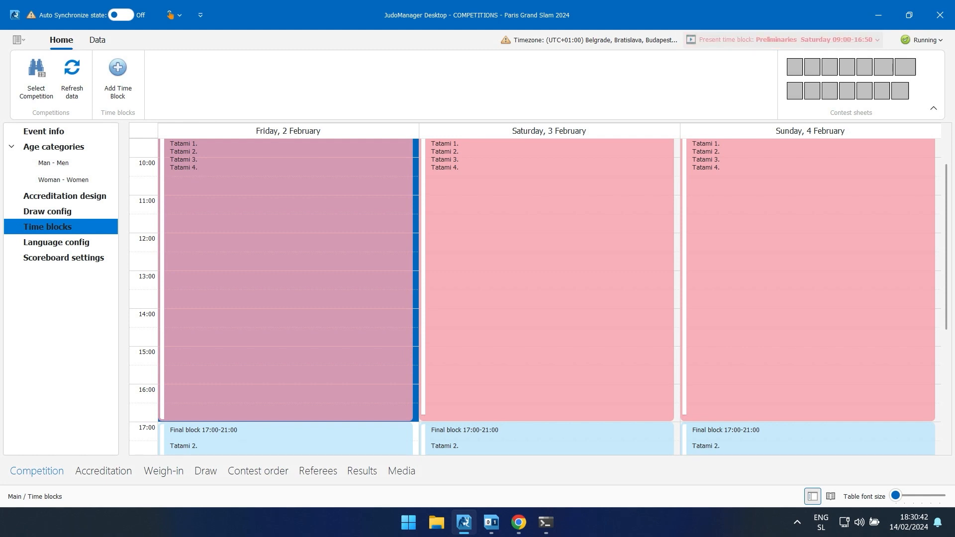
Step: Set the present time block to Preliminaries Friday 09:00-17:00 and accept the change for scoreboards and contest order displays
click(786, 40)
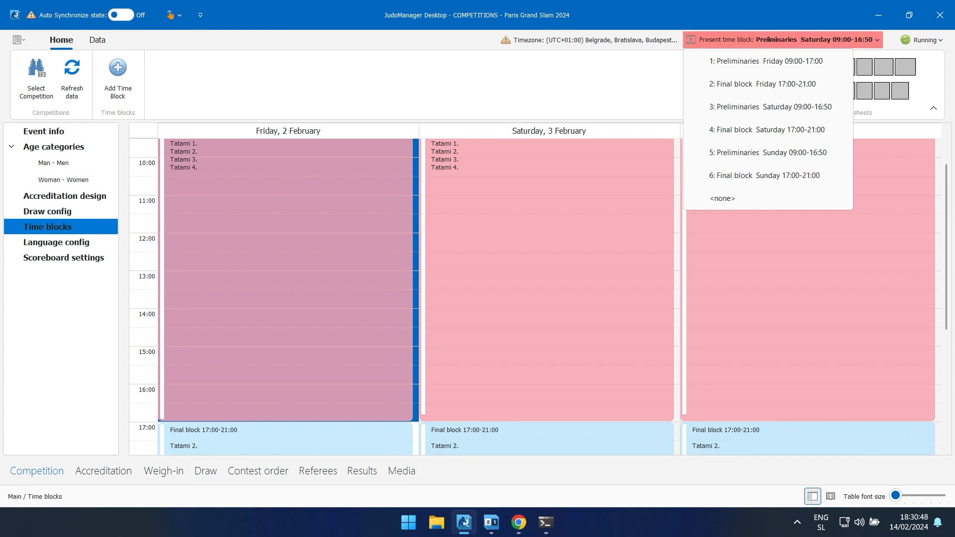
click(766, 61)
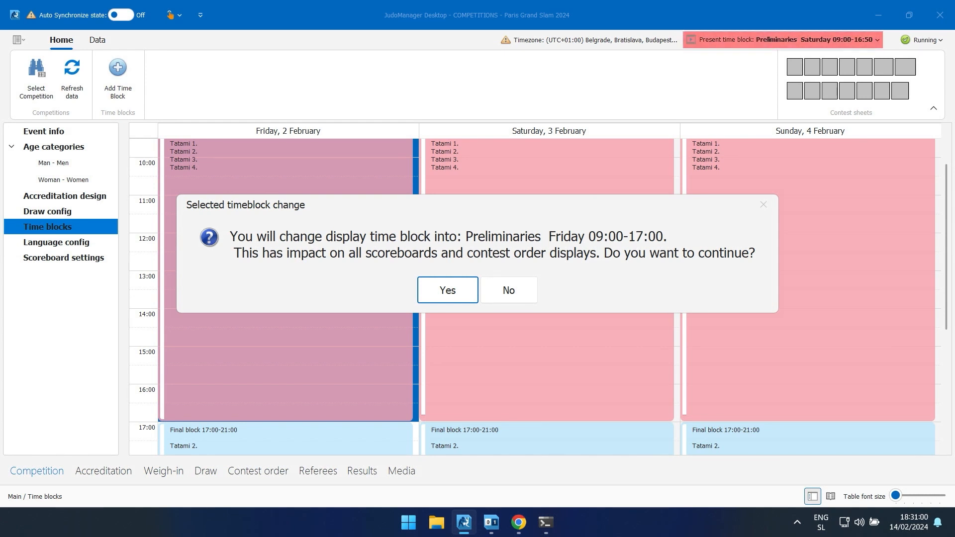
key(Return)
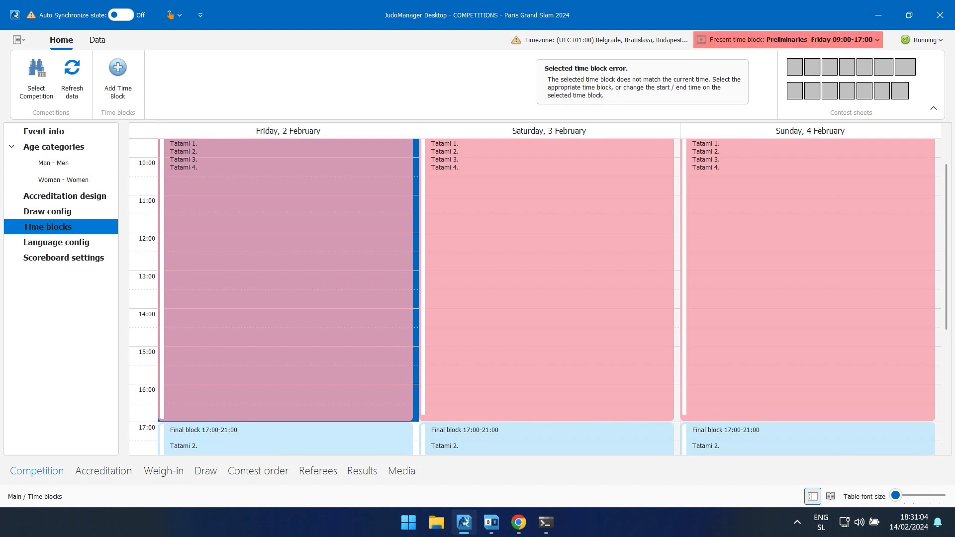
click(788, 40)
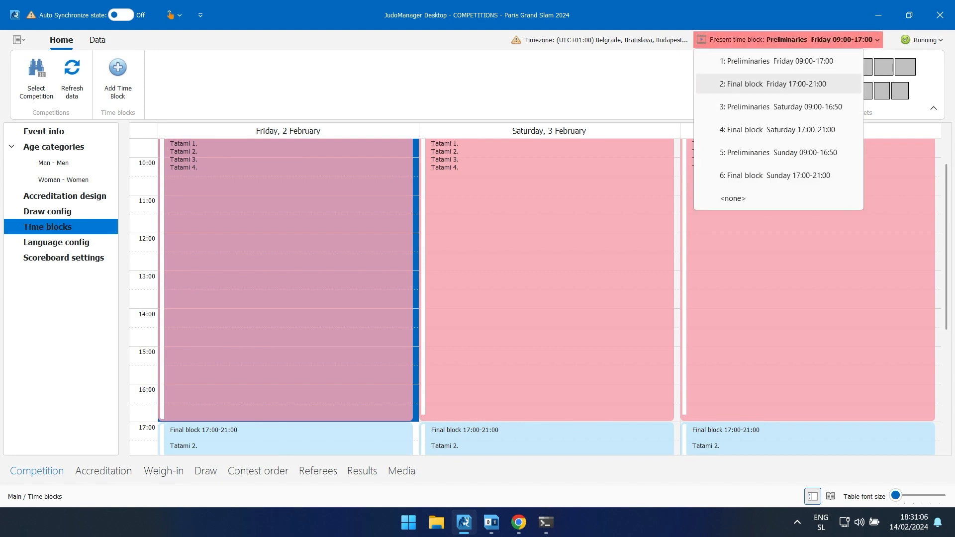
click(772, 84)
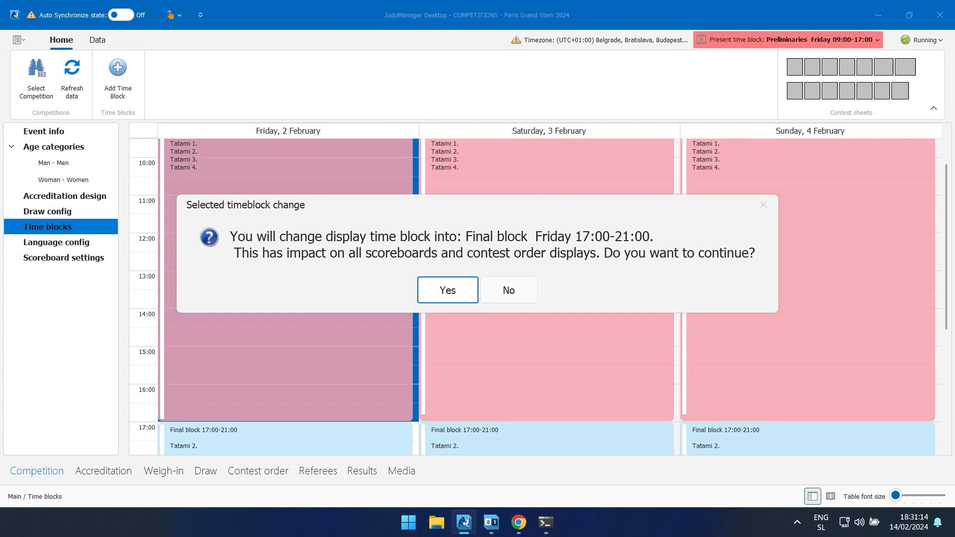
click(508, 290)
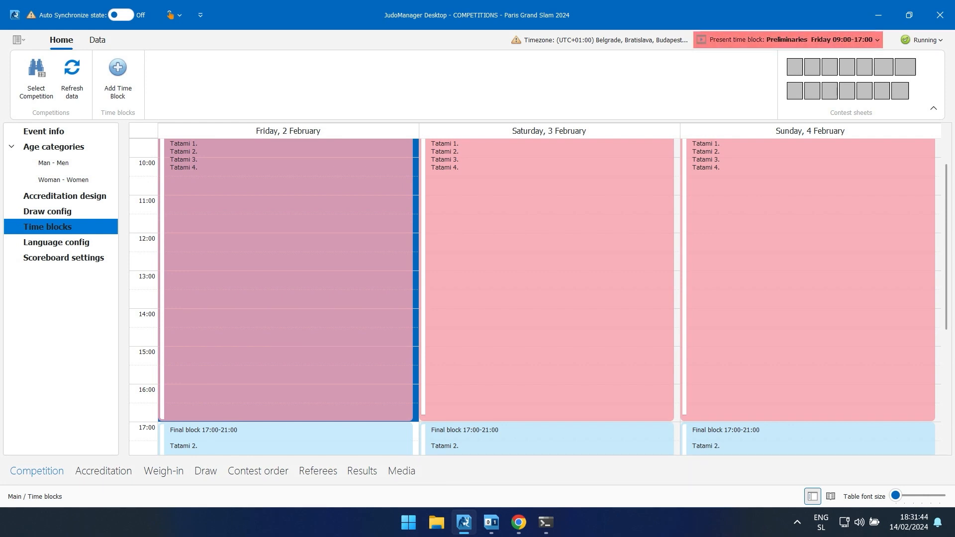
Step: Clear Algeria's selection in the accreditation overview and look through the full list of delegations
click(104, 471)
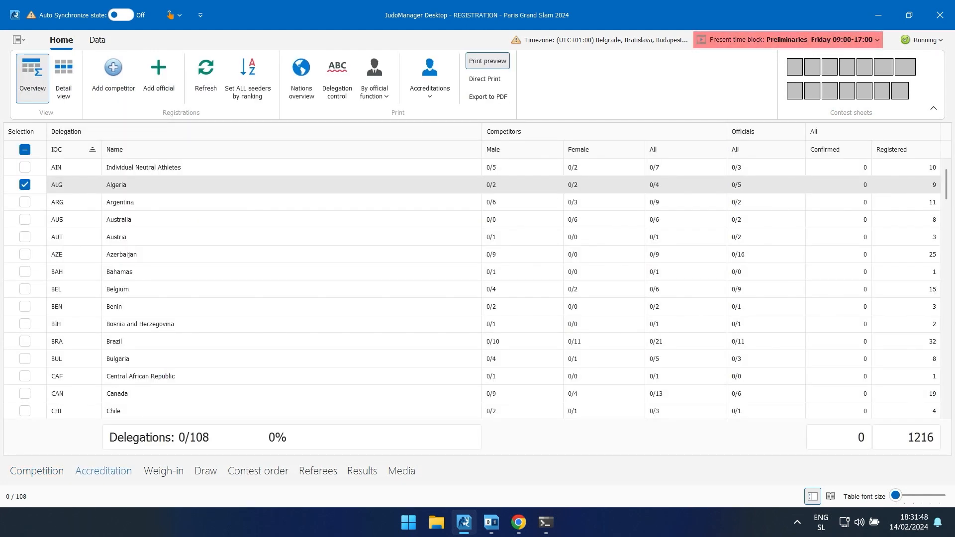
click(24, 184)
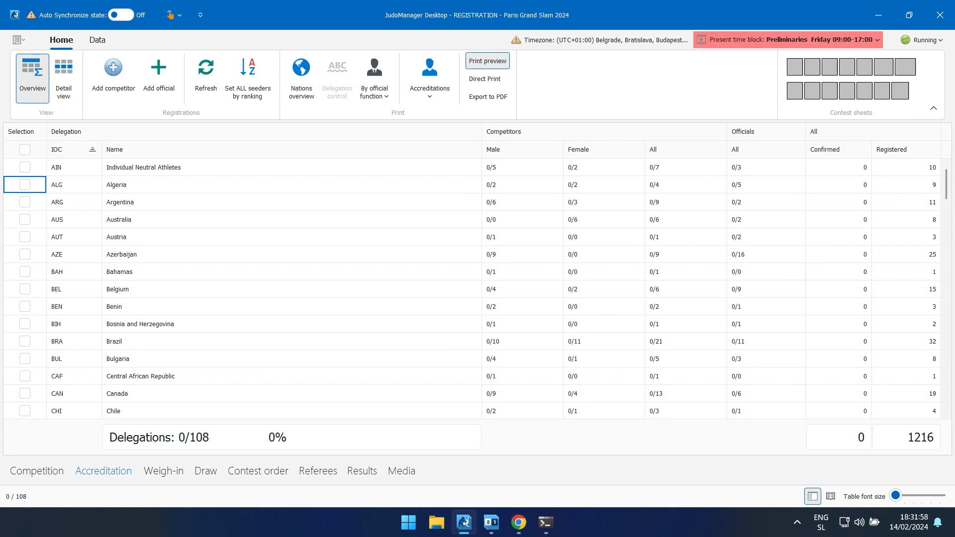
scroll(473, 289, down, 20)
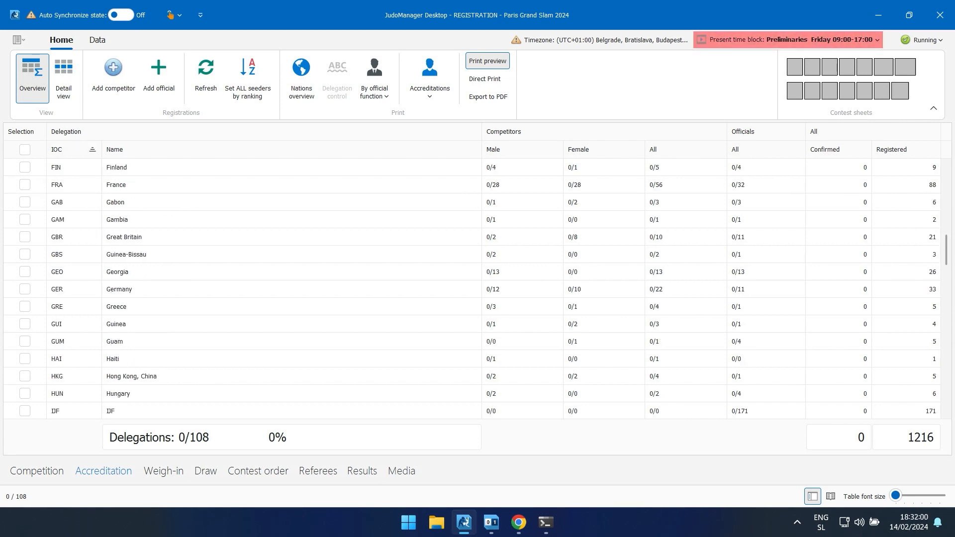
scroll(472, 288, down, 6)
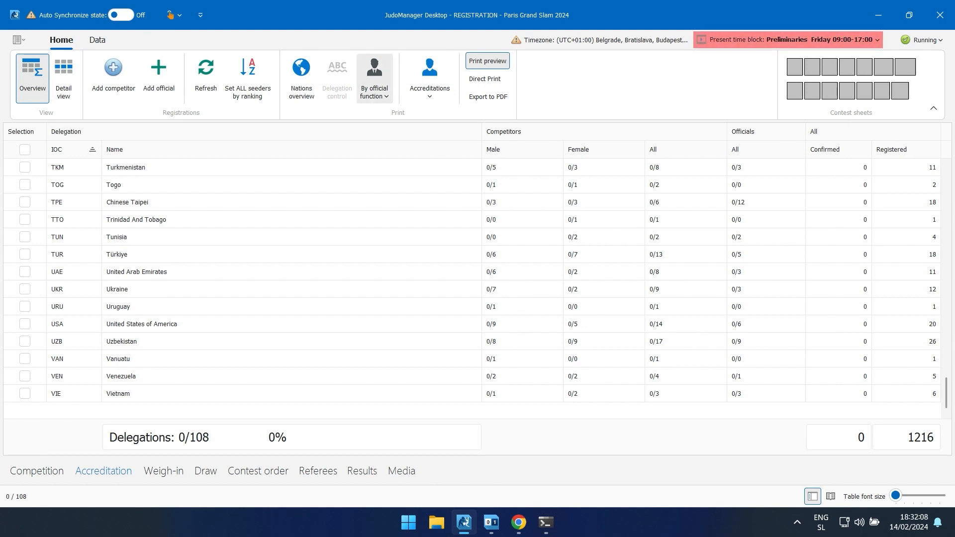
Step: Show the registrations in detail view and look through the delegations under All
click(63, 77)
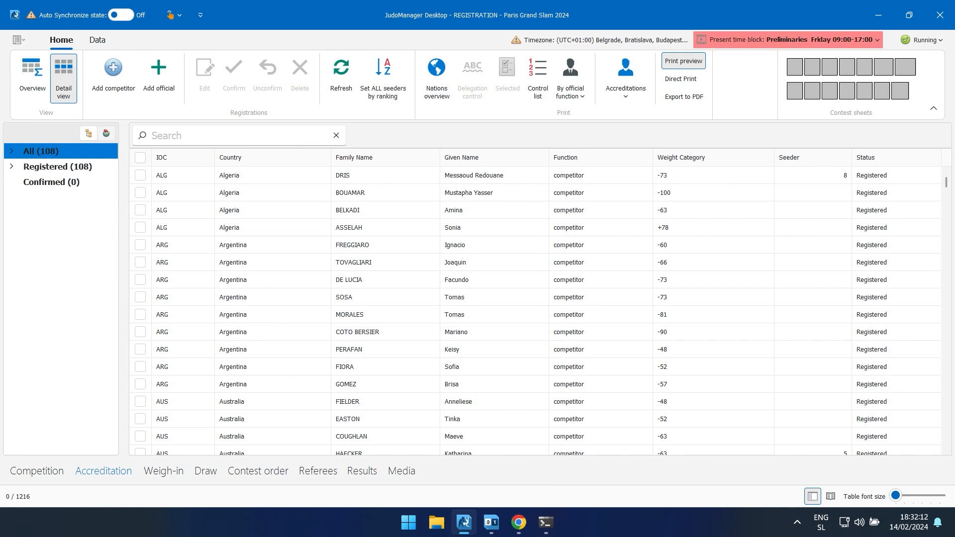
click(12, 151)
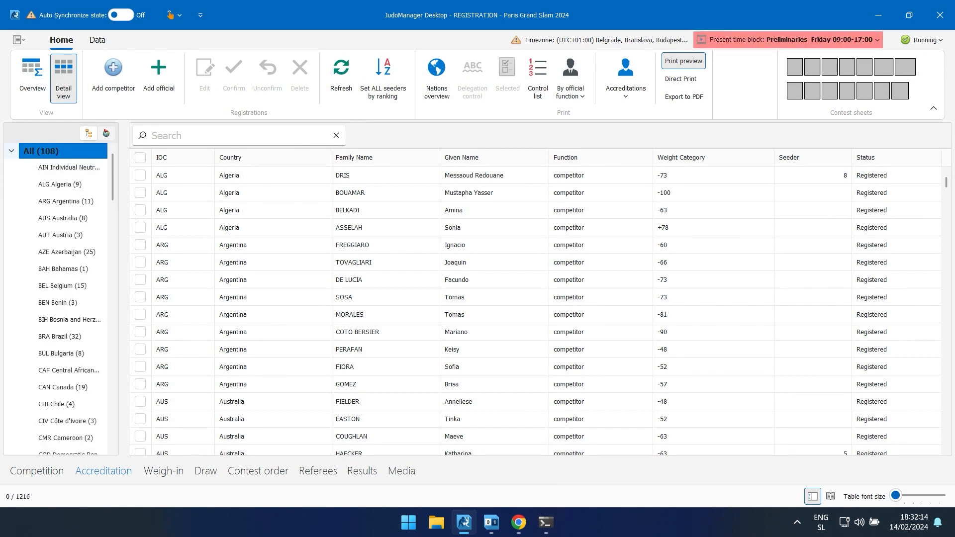
scroll(57, 298, down, 20)
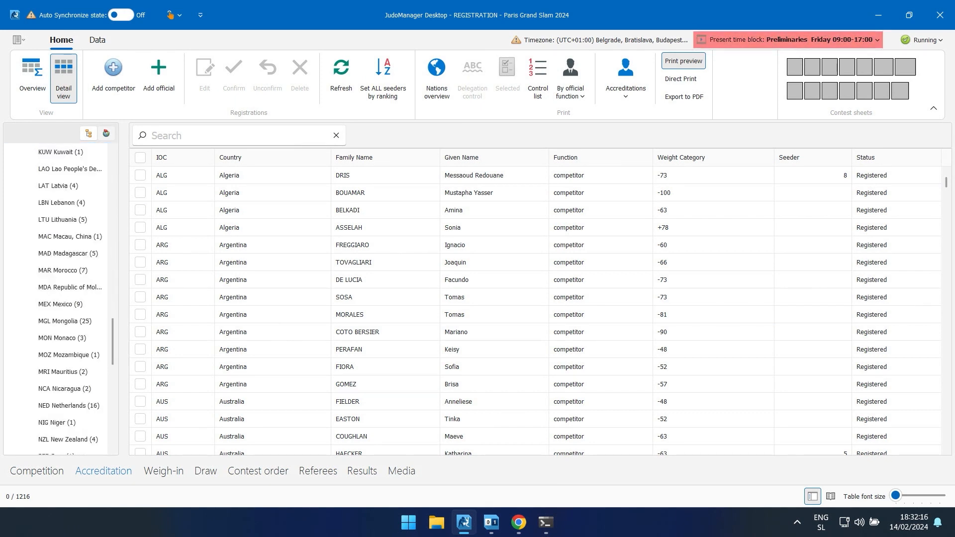
scroll(57, 299, up, 20)
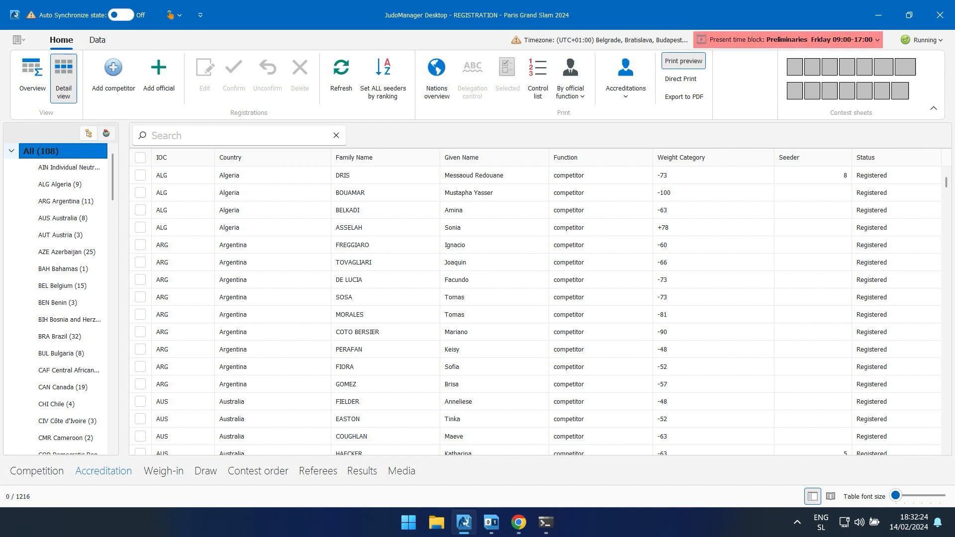
Step: Group the registrations by function and expand the men's weight categories
click(88, 133)
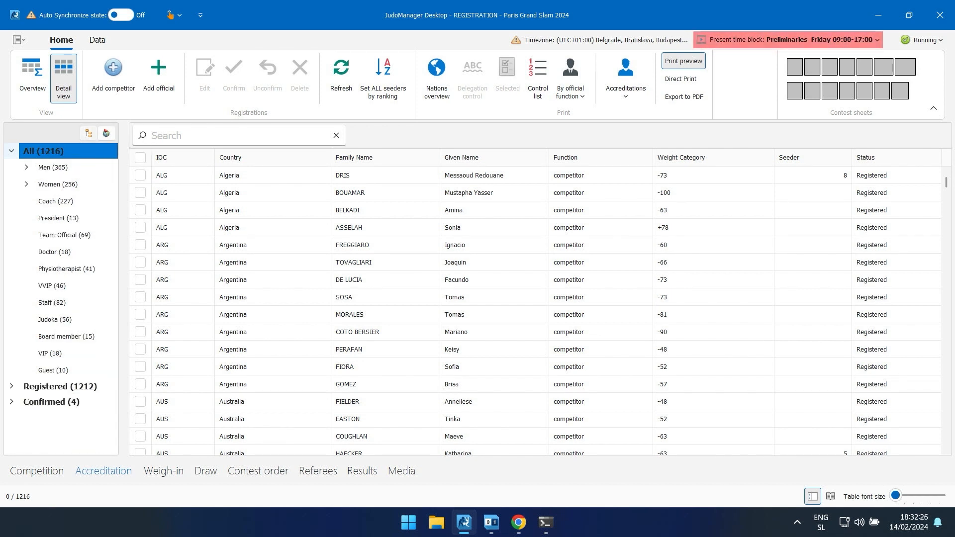
click(27, 168)
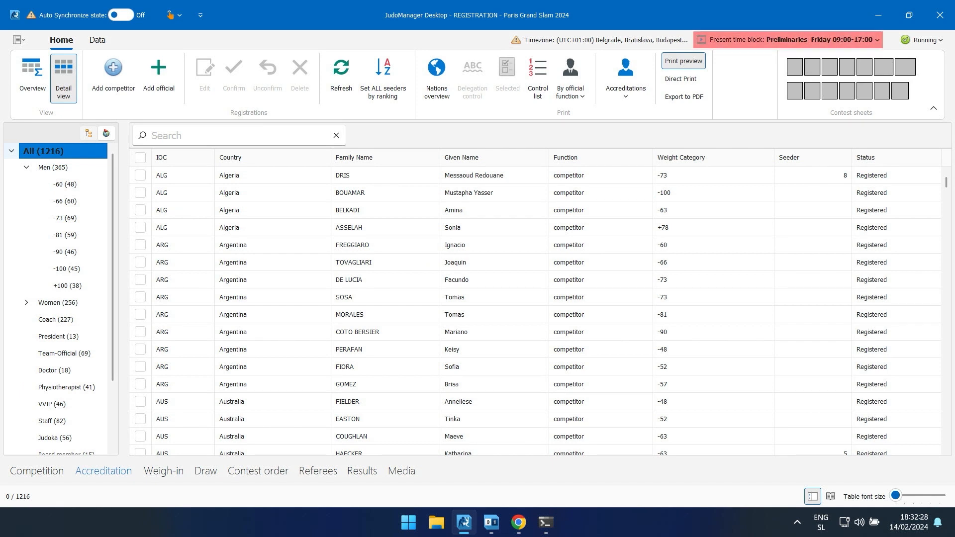
scroll(57, 299, down, 3)
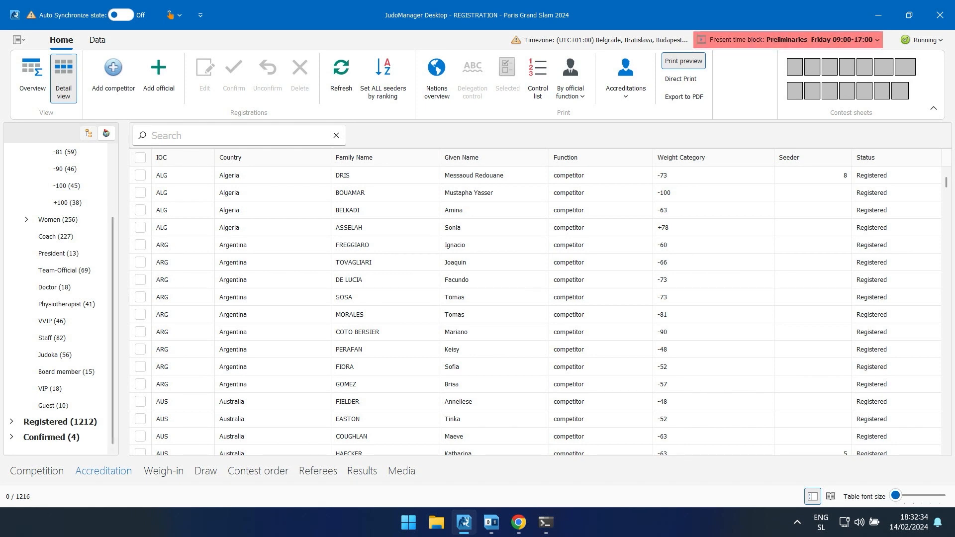
Step: View the registrations for Staff, for Doctor and for the men's -60 weight category in turn
click(52, 338)
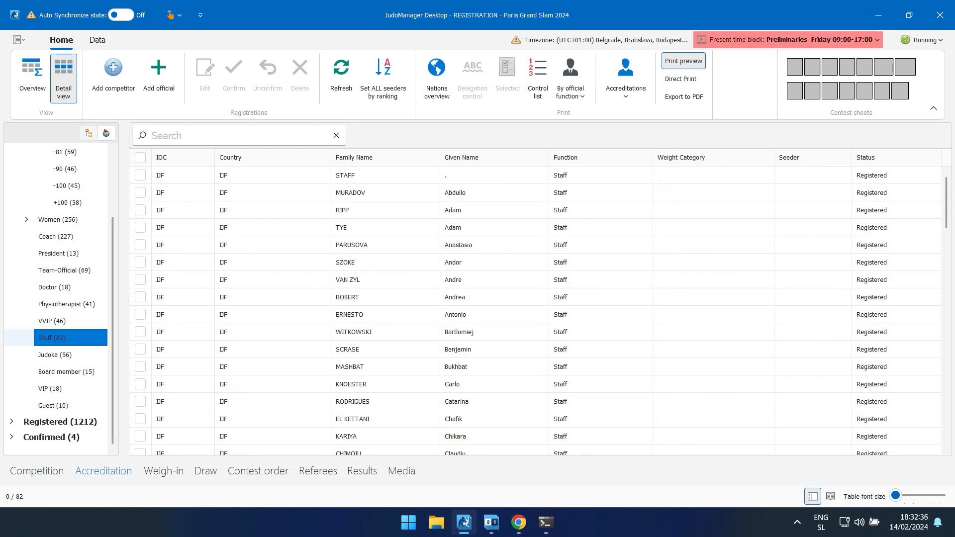
click(55, 287)
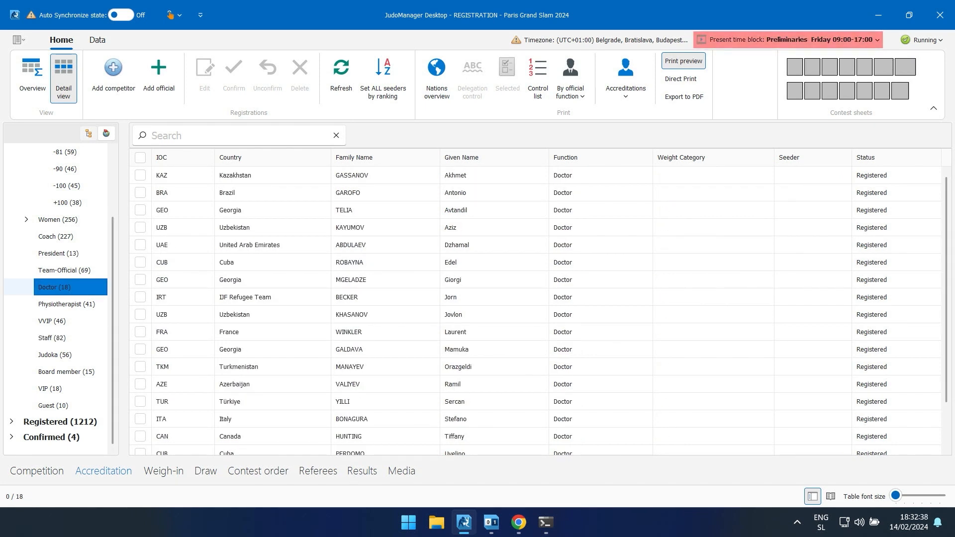
drag(113, 288, 113, 222)
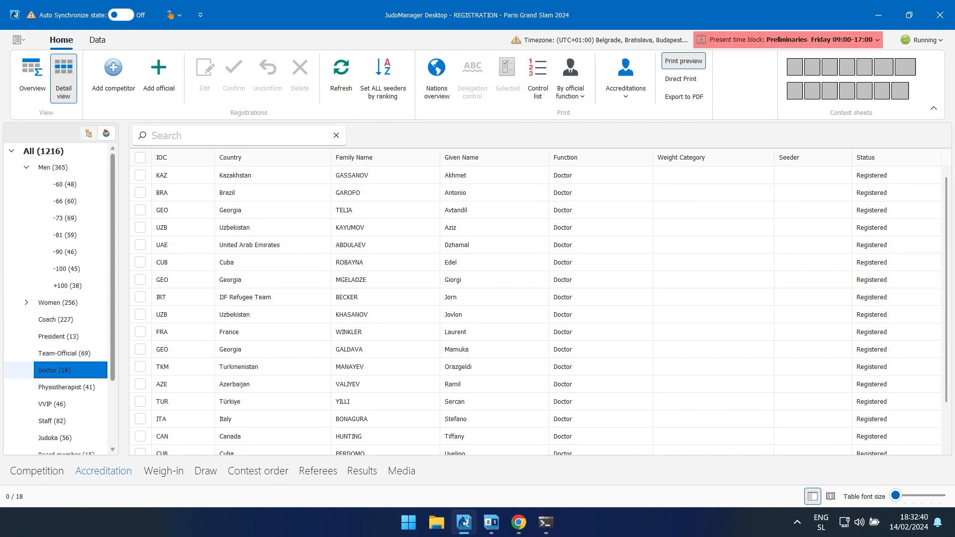
click(66, 184)
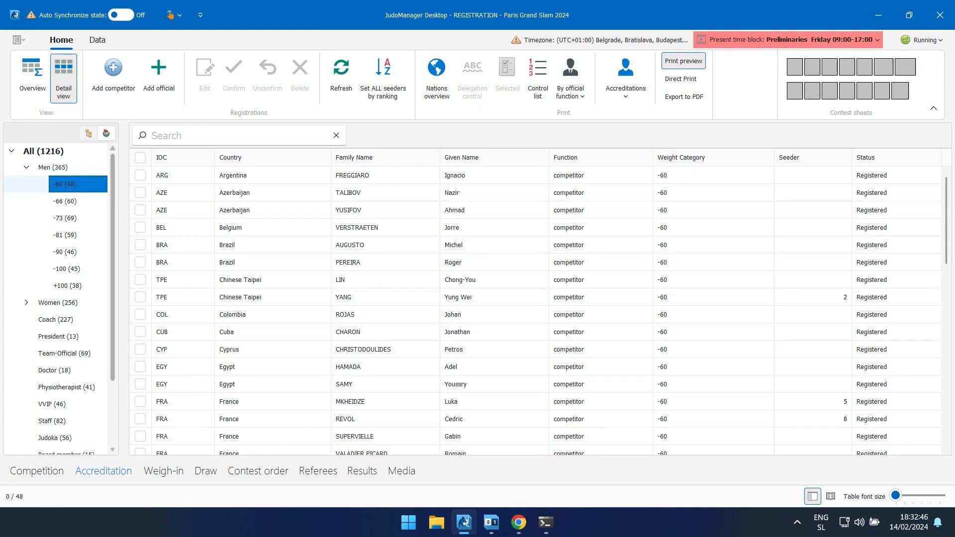
Step: Group the registrations by country again and confirm all members of the Algeria delegation
click(106, 134)
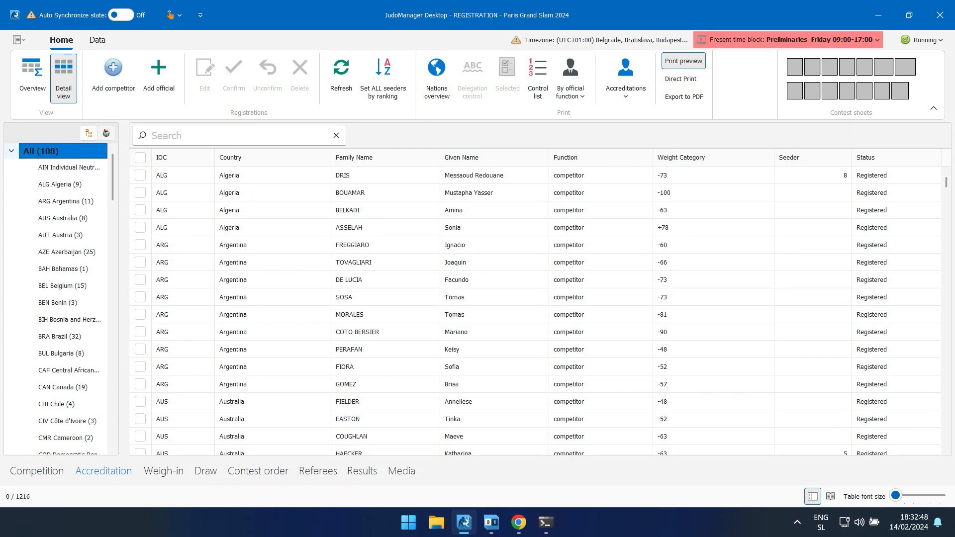
click(60, 185)
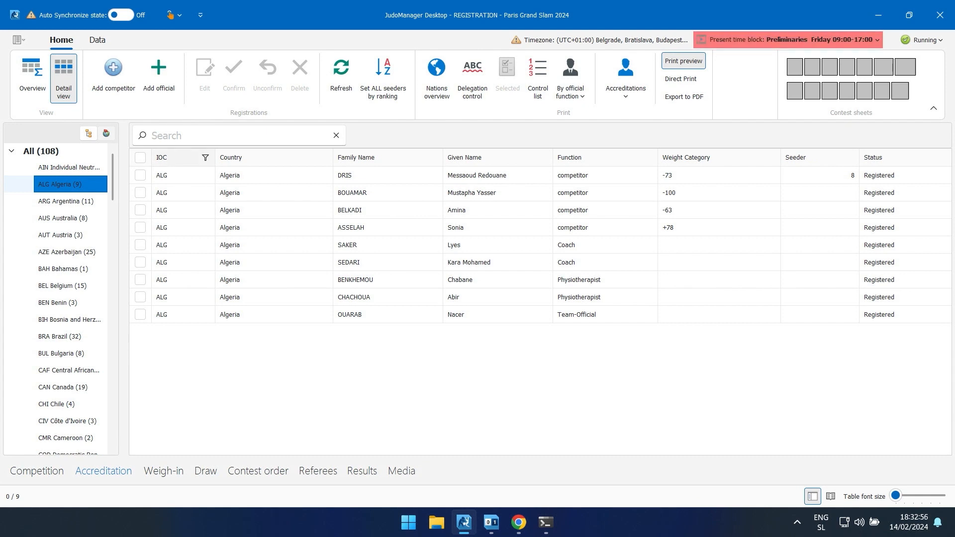
click(140, 158)
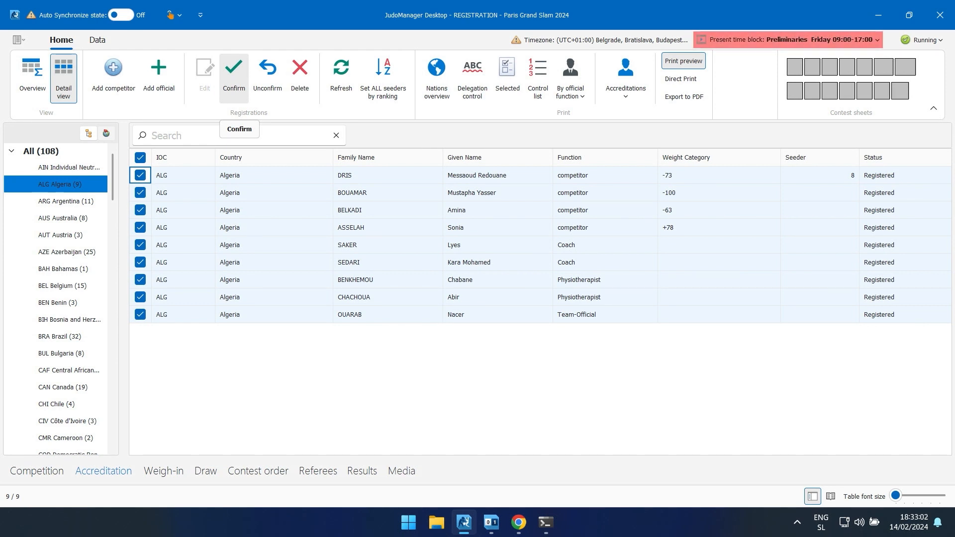
click(233, 74)
Step: Select Algeria's -100 competitor and examine the options for changing the weight category and setting a coach
click(140, 192)
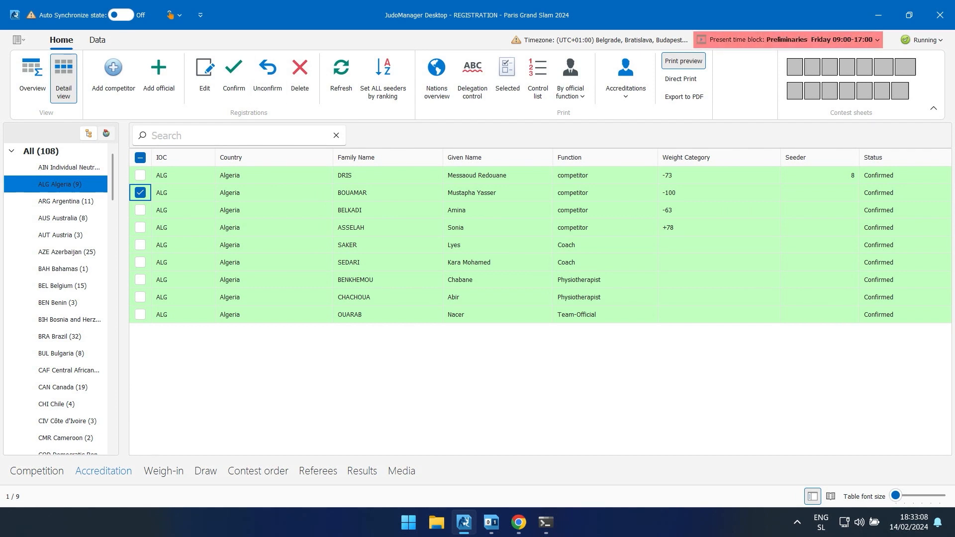
right_click(189, 194)
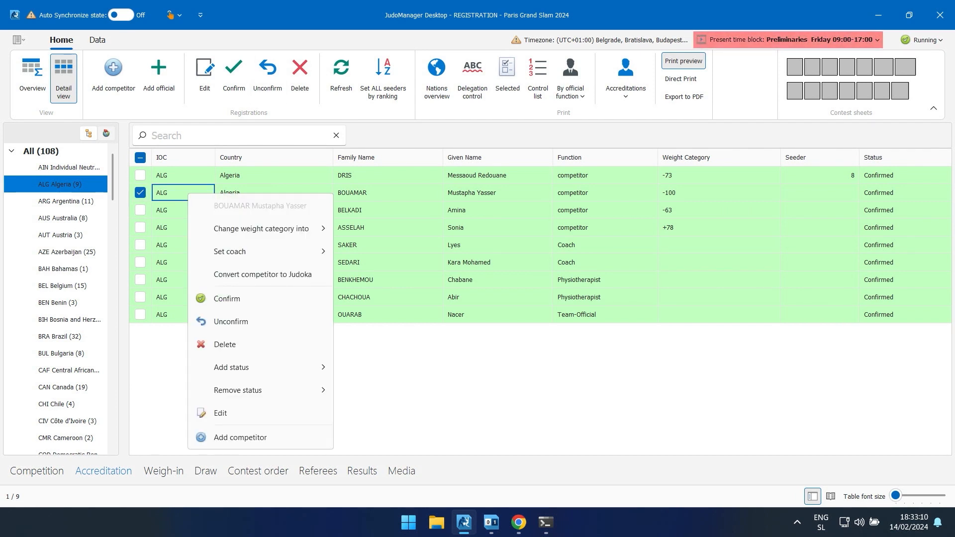
mouse_move(298, 228)
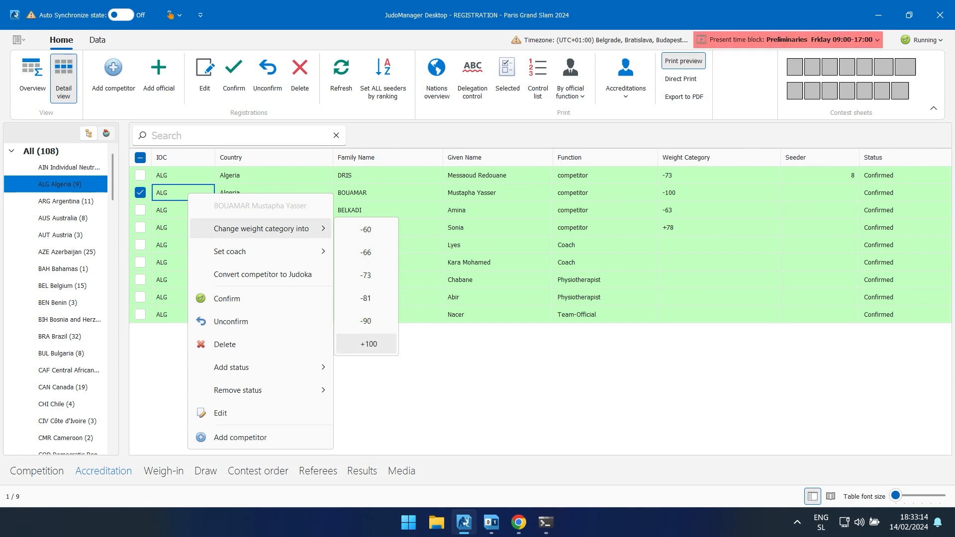
mouse_move(259, 251)
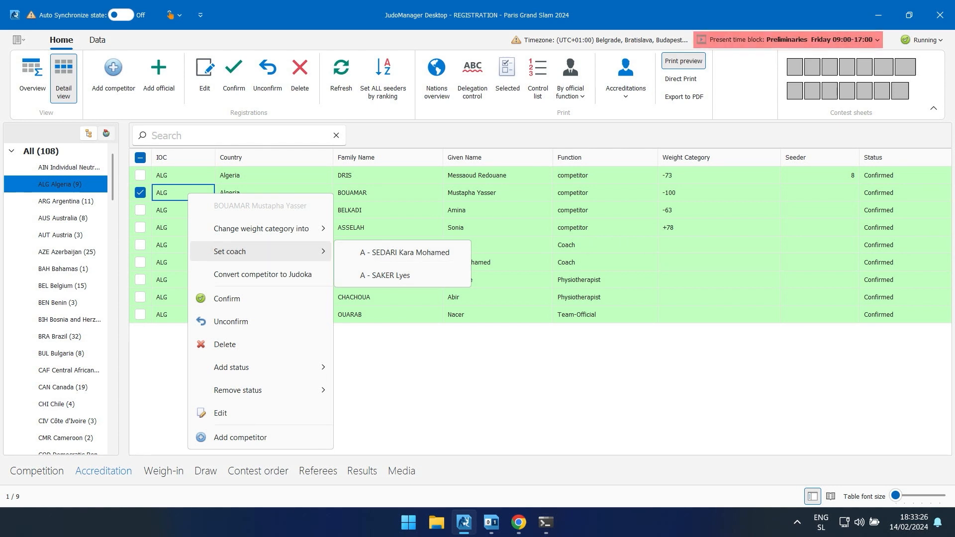
mouse_move(258, 367)
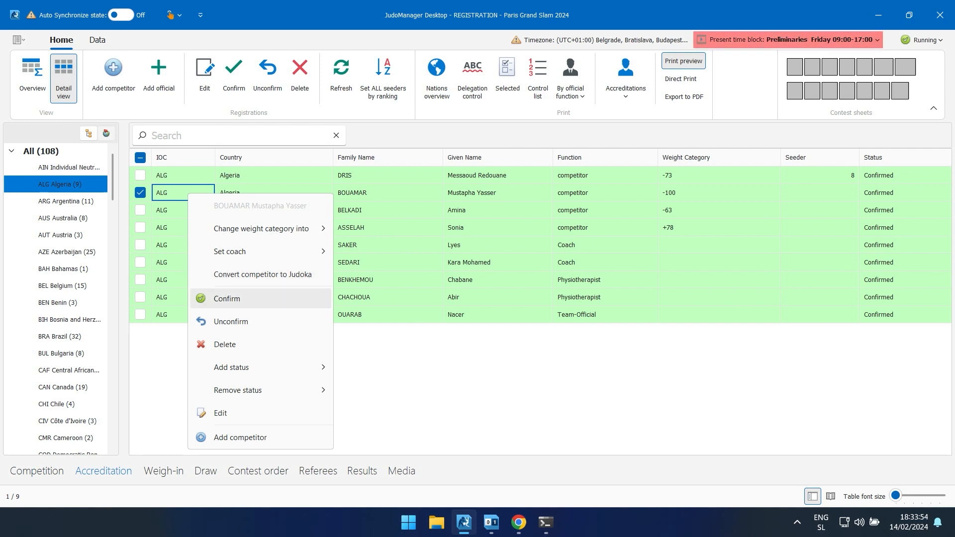
key(Return)
Step: Add Algeria's Team-Official to the selection, examine the function types available for both people, and deselect both
click(140, 314)
right_click(172, 317)
mouse_move(241, 352)
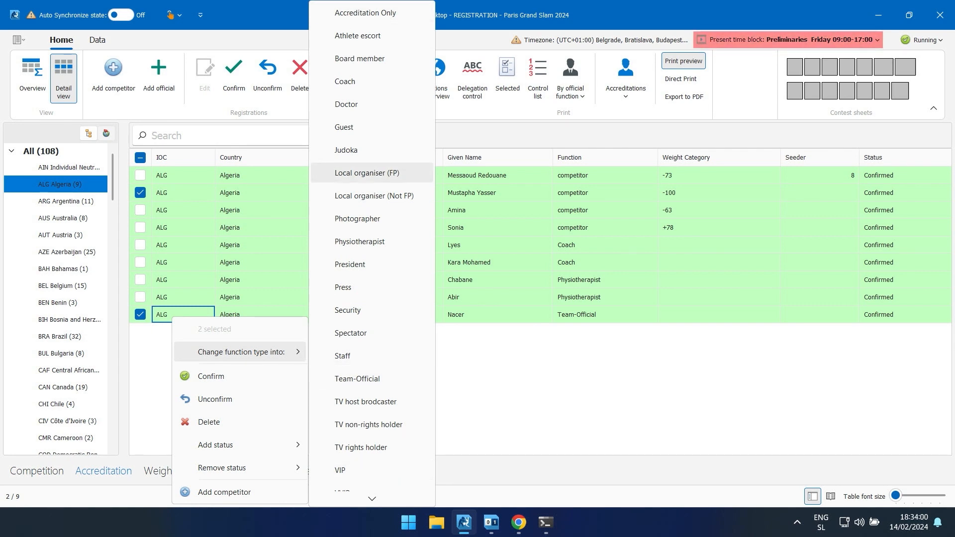
scroll(372, 220, down, 1)
scroll(372, 438, up, 1)
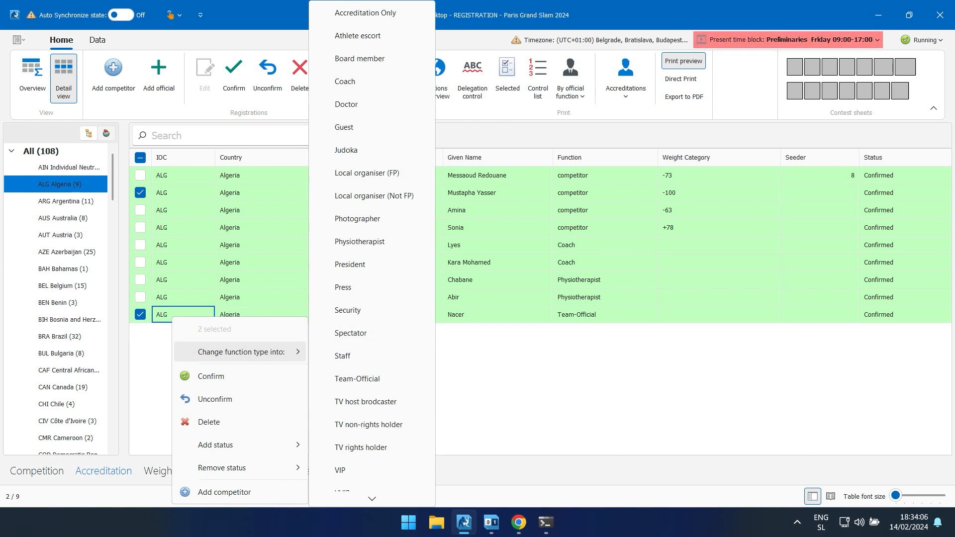
click(497, 368)
click(140, 315)
click(140, 192)
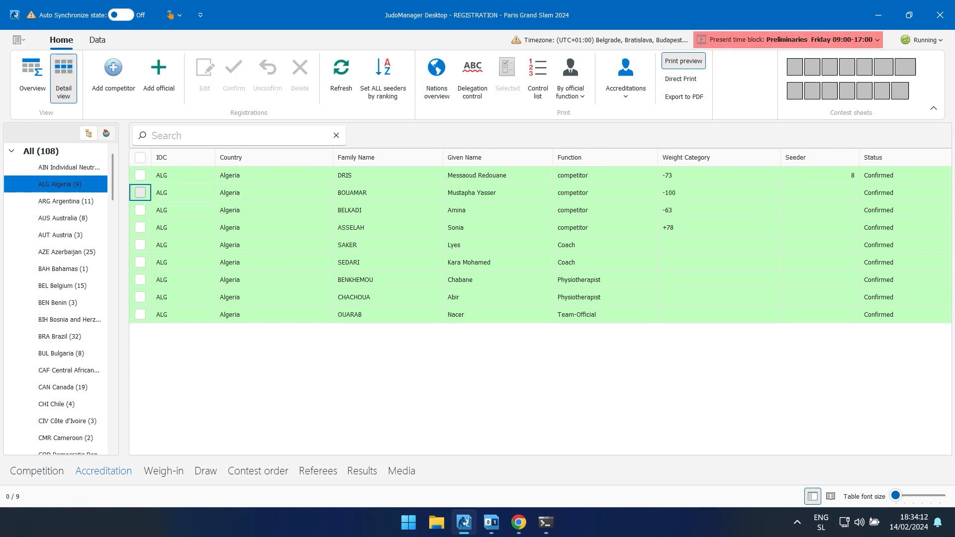
Step: Select Algeria's -100 competitor and examine the statuses that can be added to the registration
click(140, 192)
right_click(185, 195)
mouse_move(258, 231)
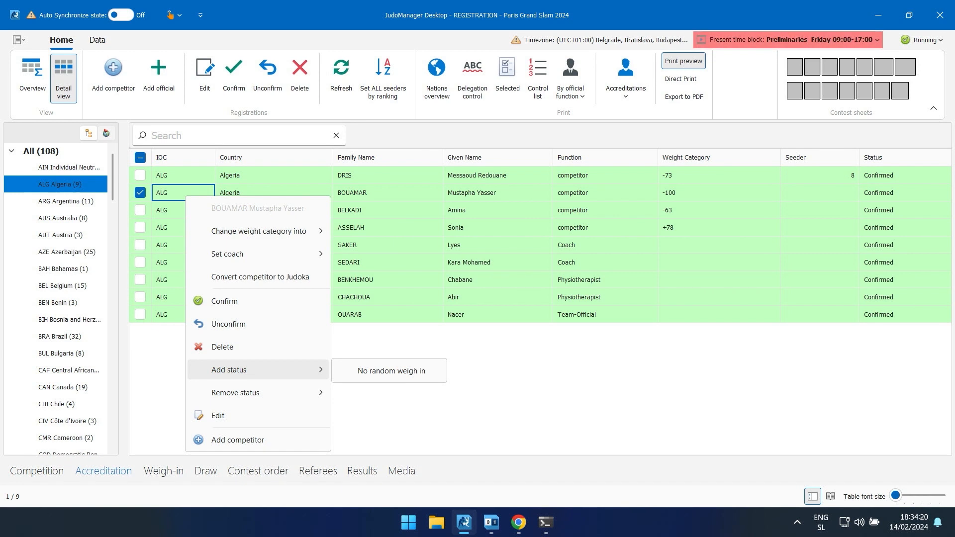
key(Escape)
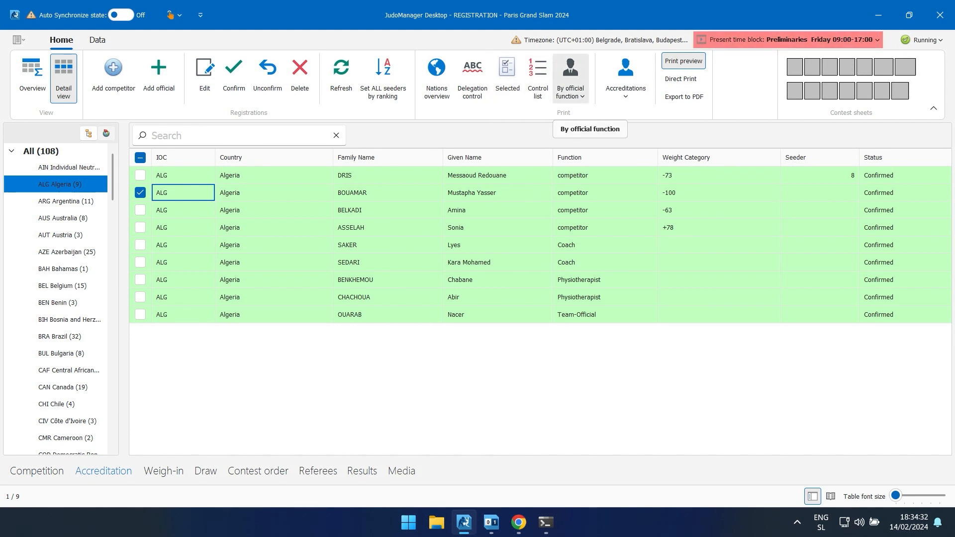
Step: Check the official functions available for printing, preview the category Control list, look through its first three pages and close it
click(570, 77)
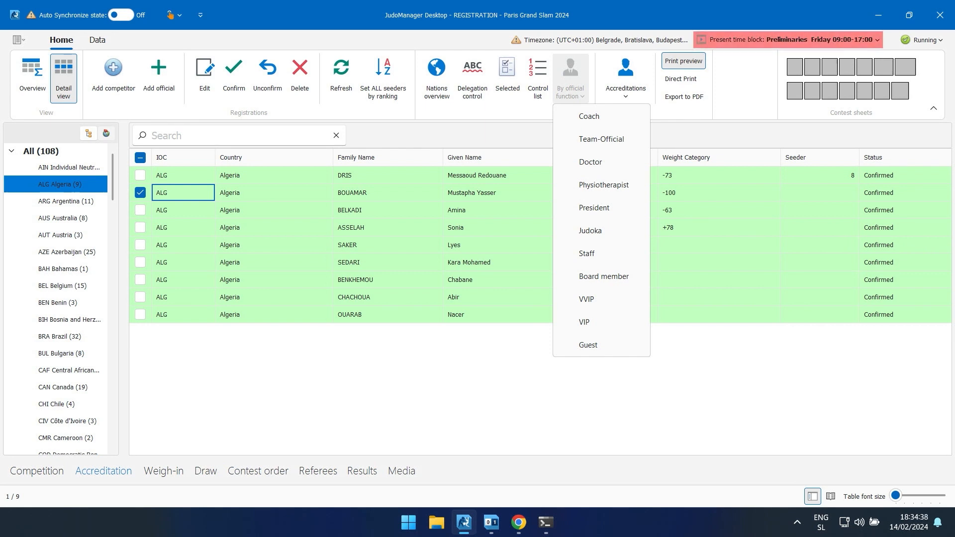
click(602, 139)
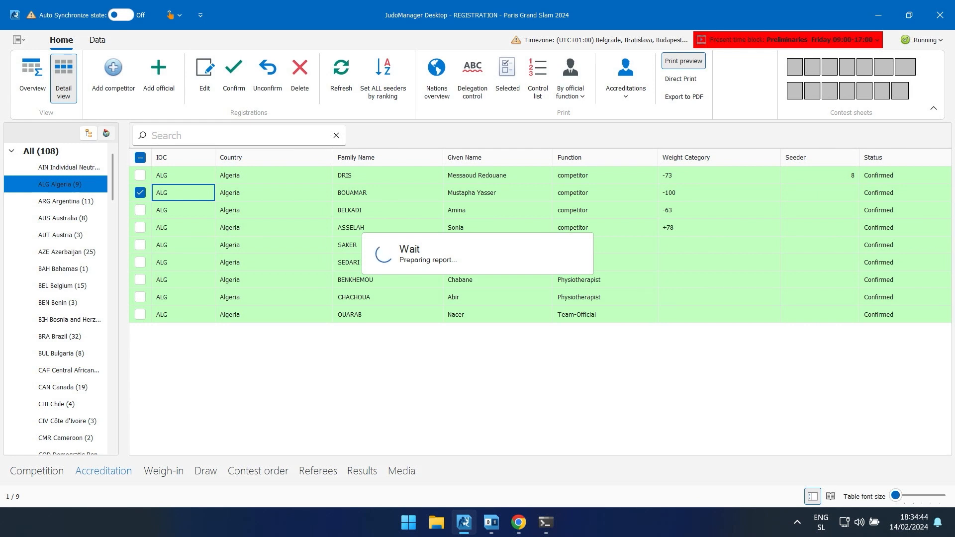
scroll(675, 295, down, 3)
scroll(676, 296, down, 15)
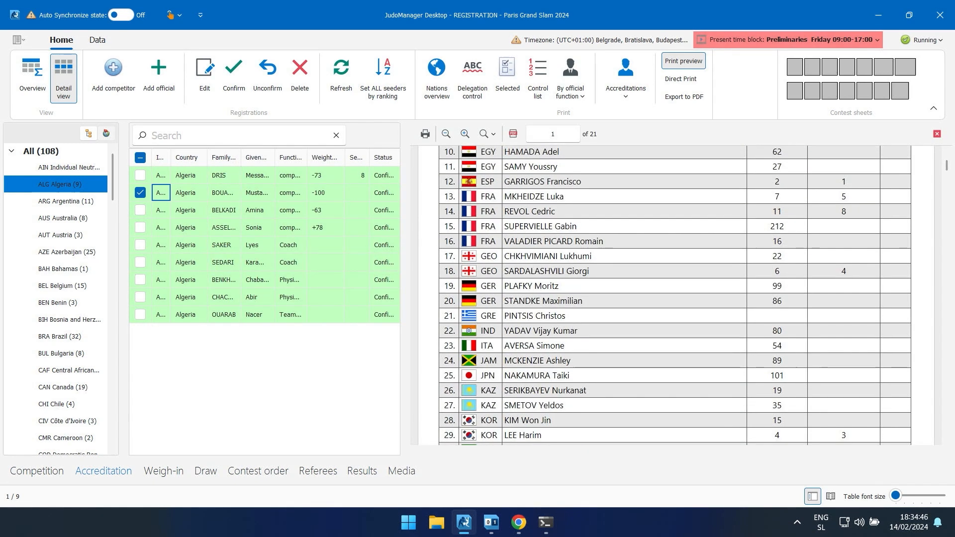
scroll(675, 295, up, 12)
scroll(675, 295, up, 5)
scroll(675, 295, down, 14)
scroll(675, 295, down, 20)
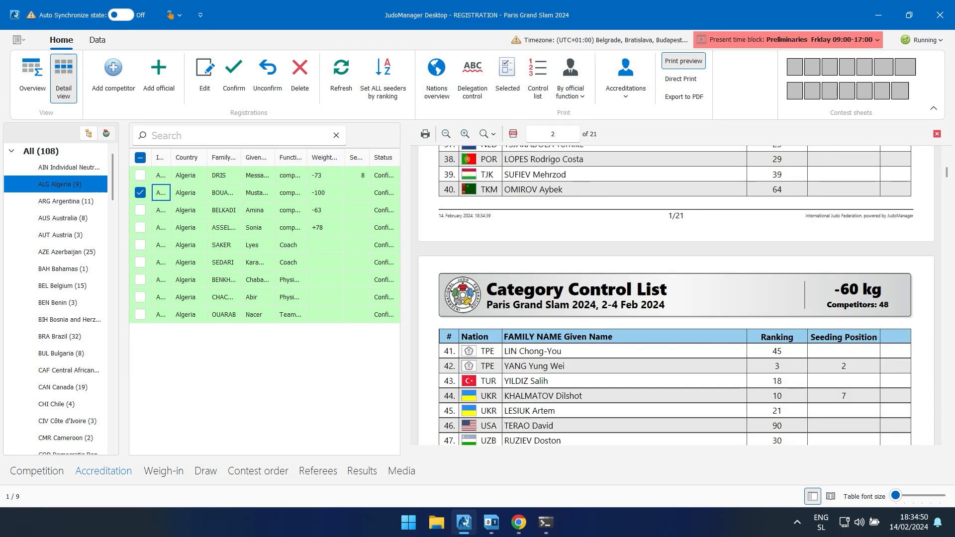
scroll(675, 295, down, 8)
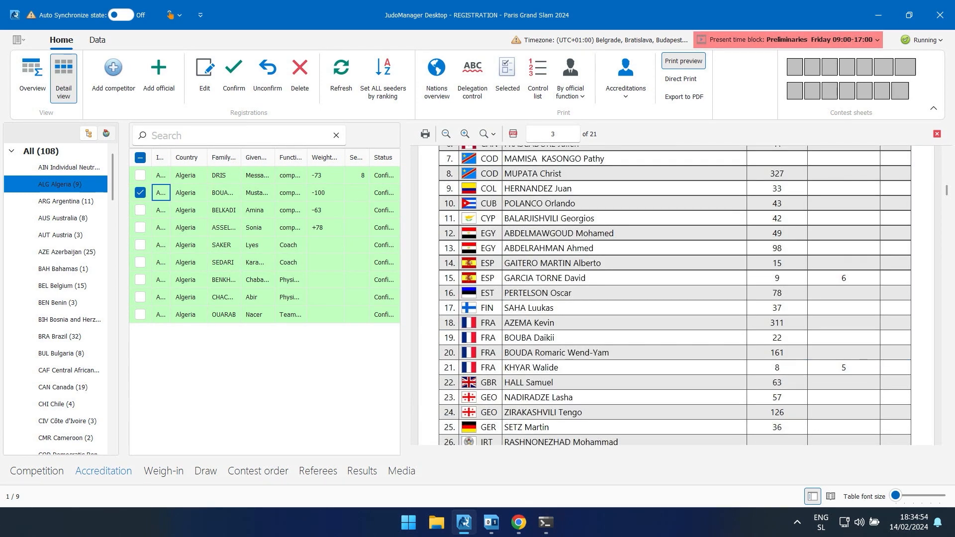
click(937, 134)
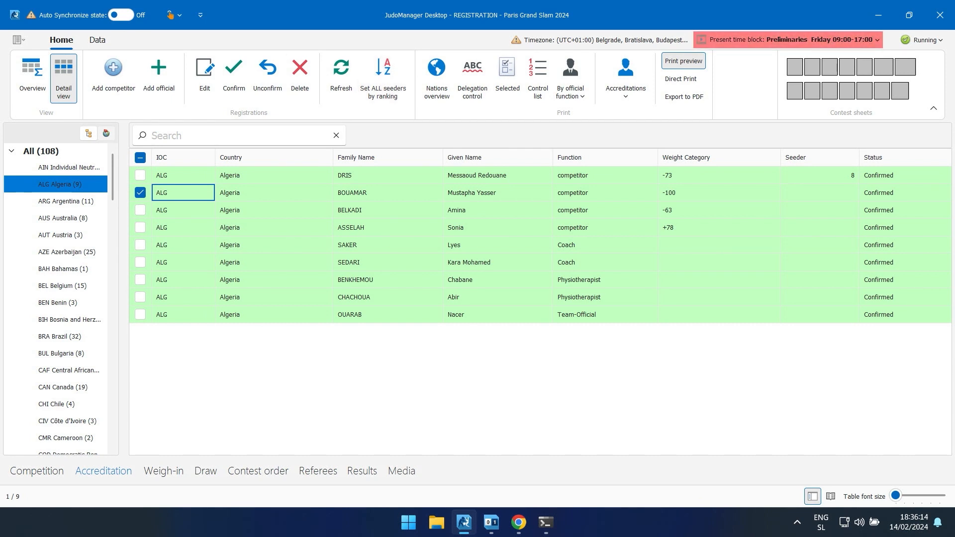
Step: Clear the selection, group the registrations by categories and confirm all competitors in the men's -60 weight category
click(140, 192)
click(140, 193)
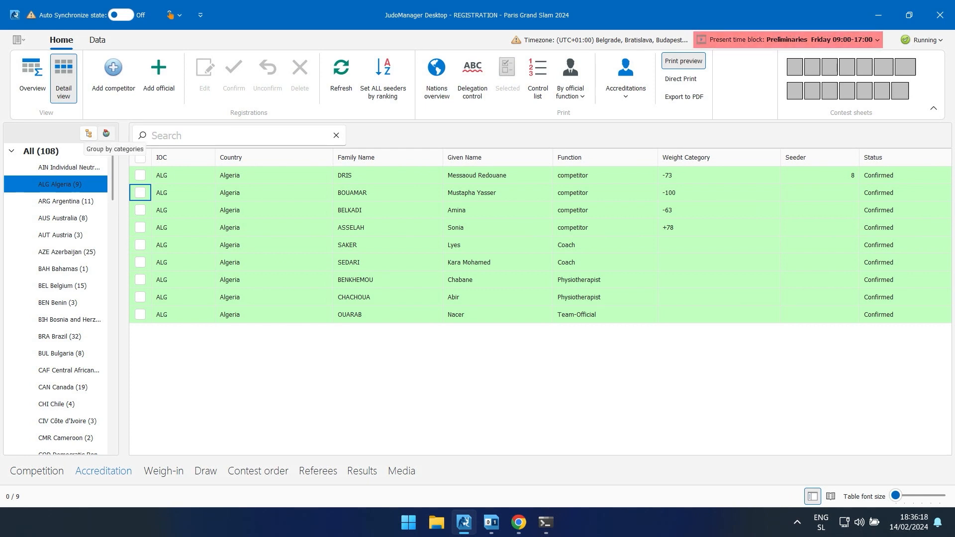
click(88, 133)
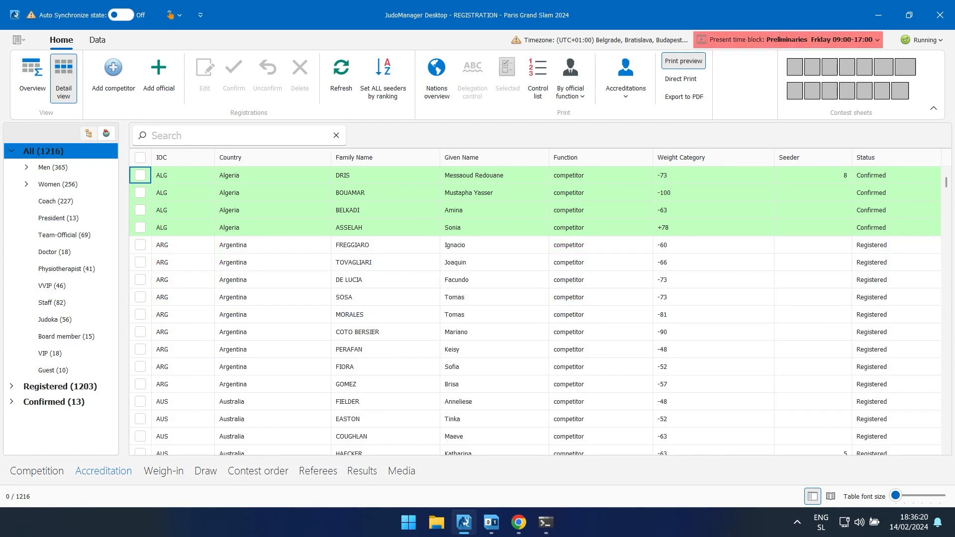
click(27, 168)
click(65, 184)
click(65, 202)
click(65, 184)
click(140, 158)
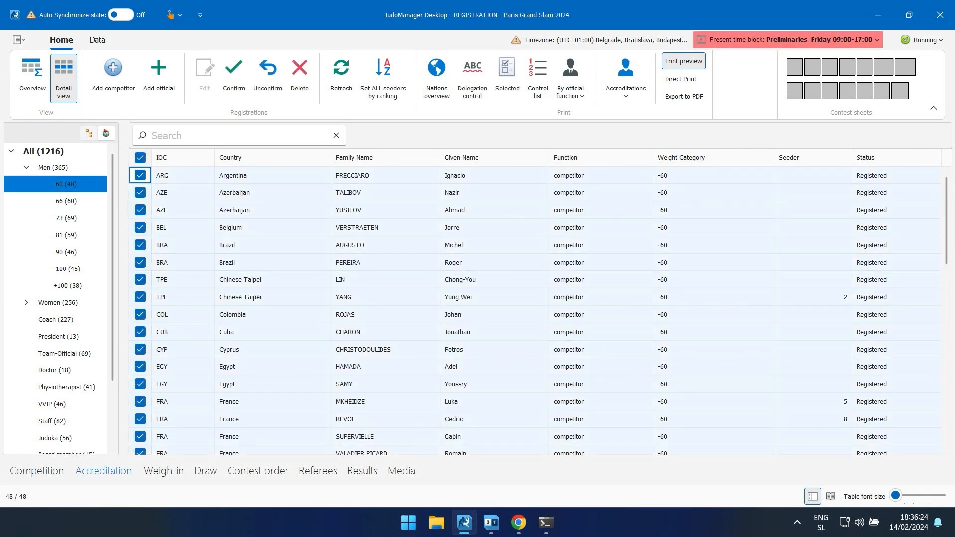
click(234, 74)
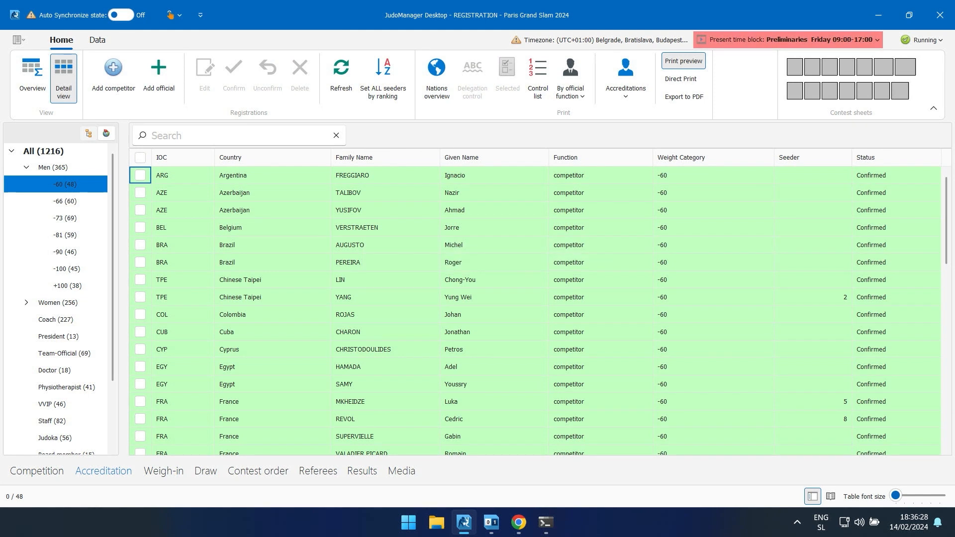
Step: Confirm all competitors in the men's -66 weight category
click(65, 201)
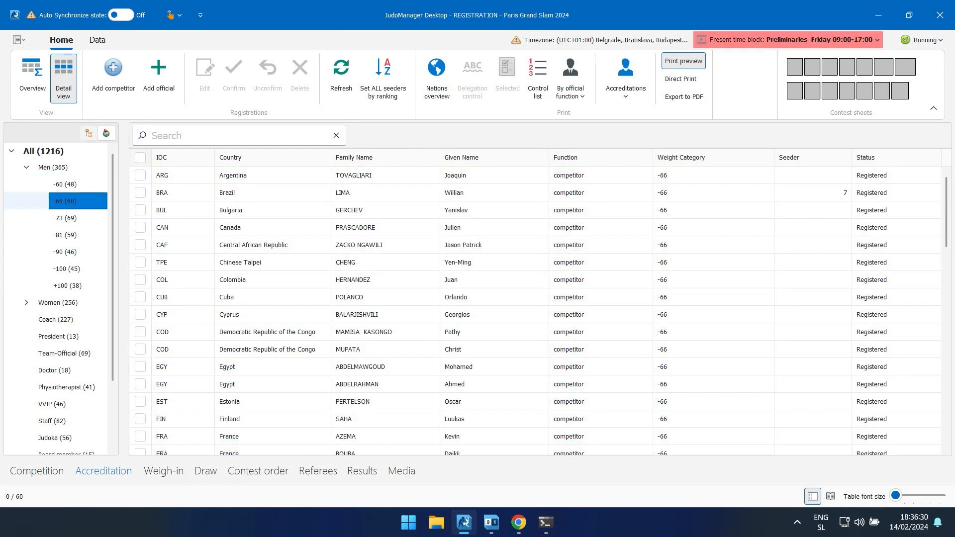
click(140, 157)
click(234, 75)
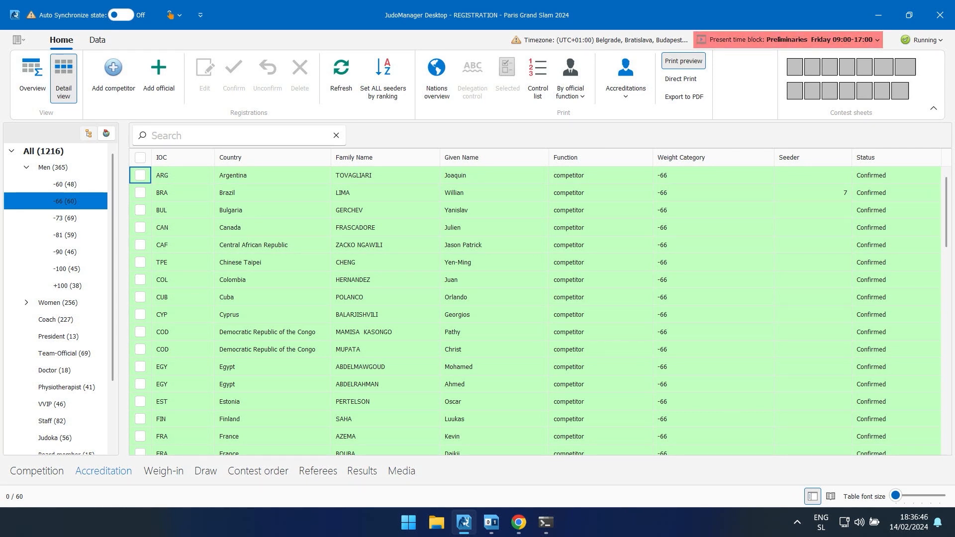
Step: Open the Referees section and sort the referee list by number, and after that by mat in descending order
click(318, 470)
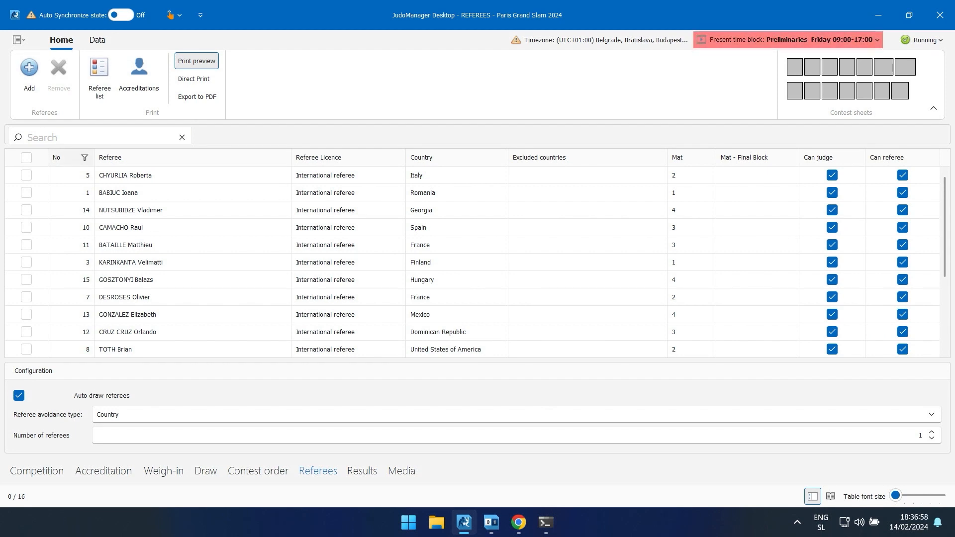
click(65, 157)
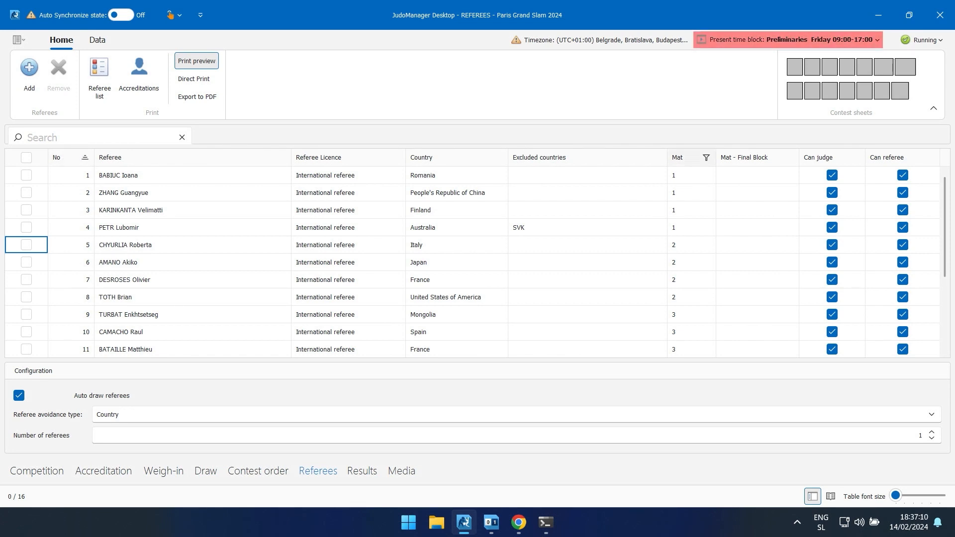
click(684, 159)
click(683, 159)
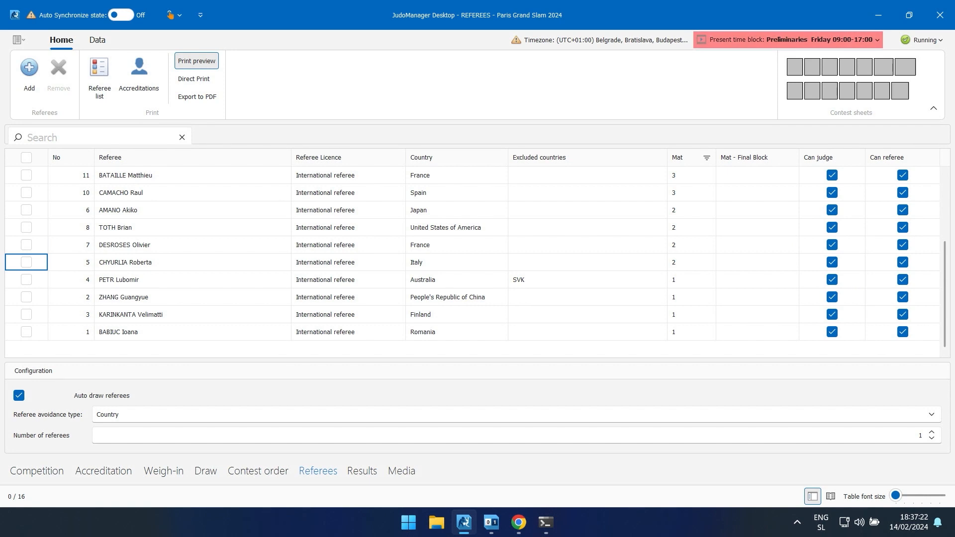
Step: Open referee No 11's final block mat for editing, and switch Auto draw referees off and back on
click(741, 175)
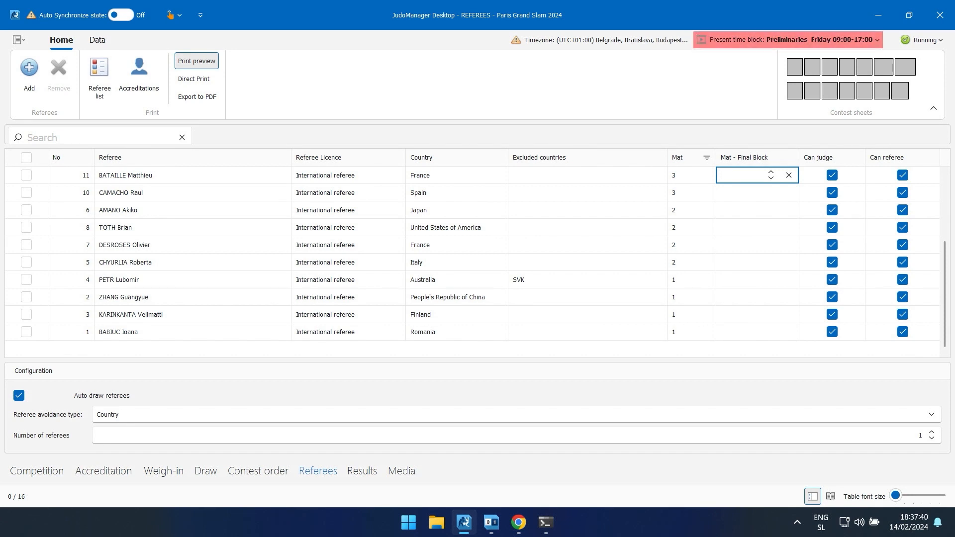
click(19, 396)
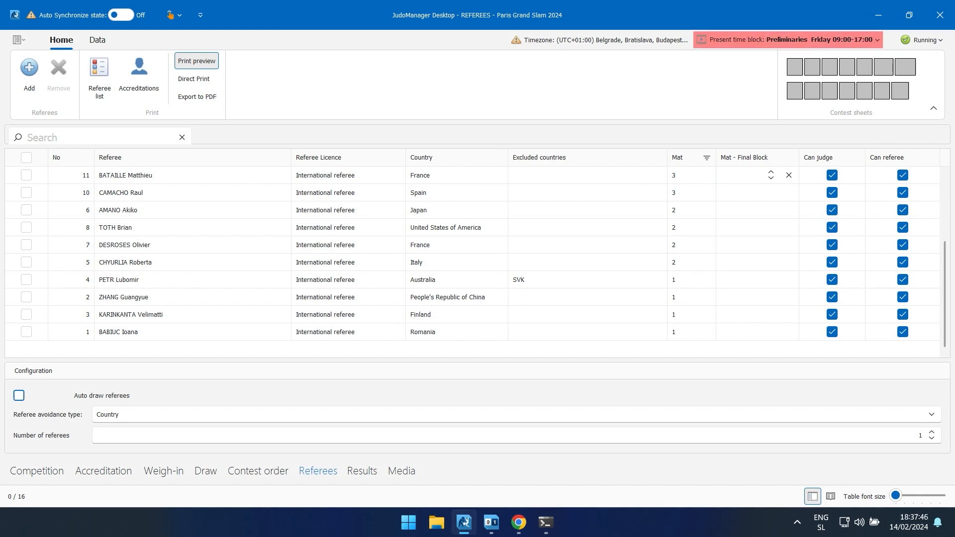
key(space)
Step: Set the referee avoidance type to No avoidance and the number of referees to 3
click(512, 415)
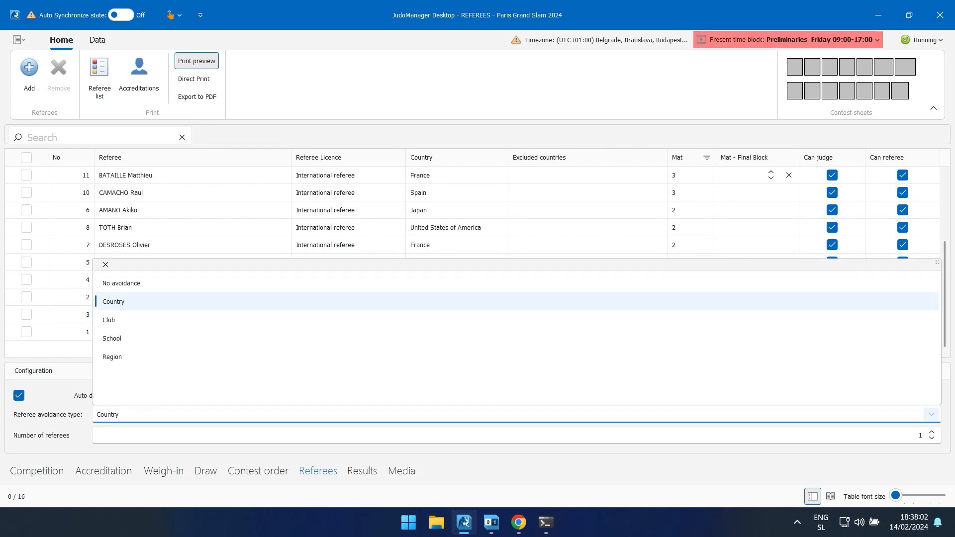
key(Up)
key(Down)
key(Up)
key(Down)
key(Down)
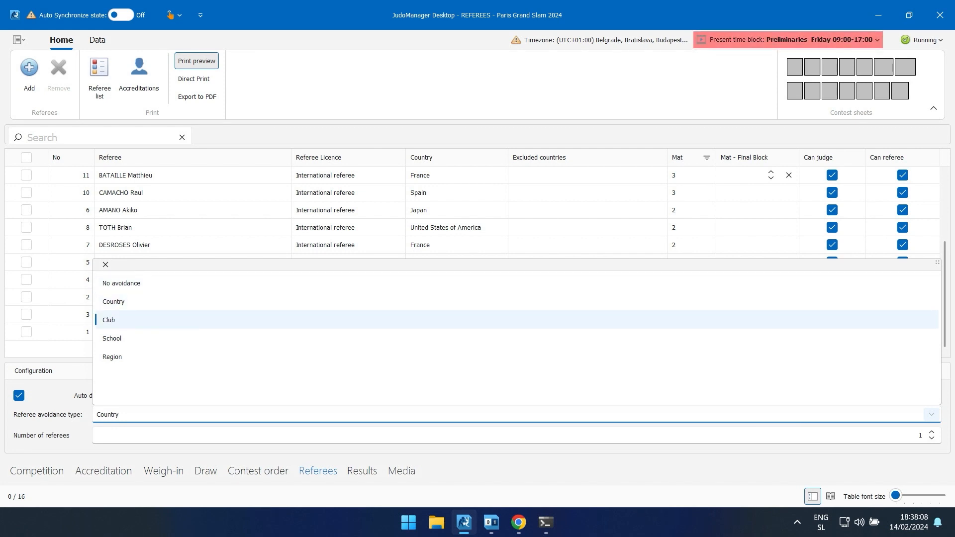
key(Down)
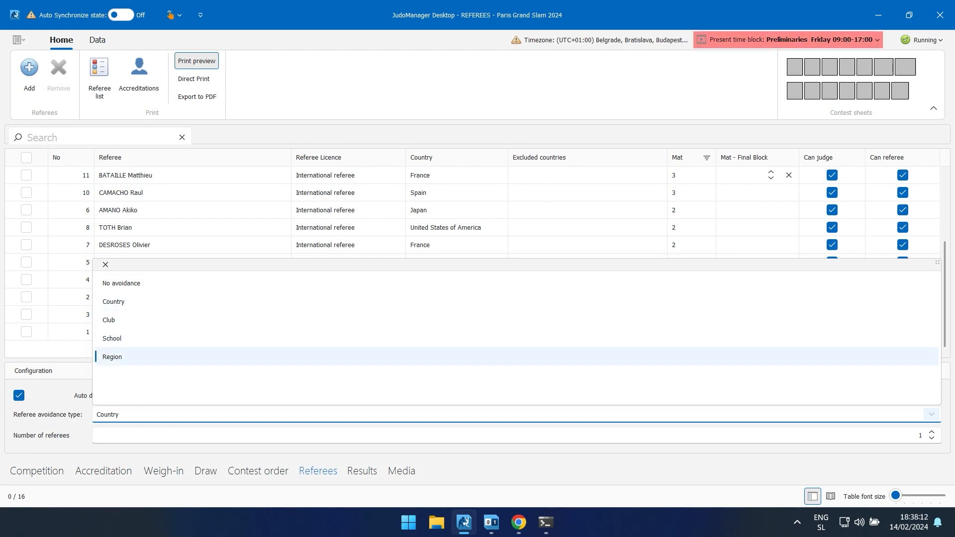
key(Up)
key(Up)
key(Up)
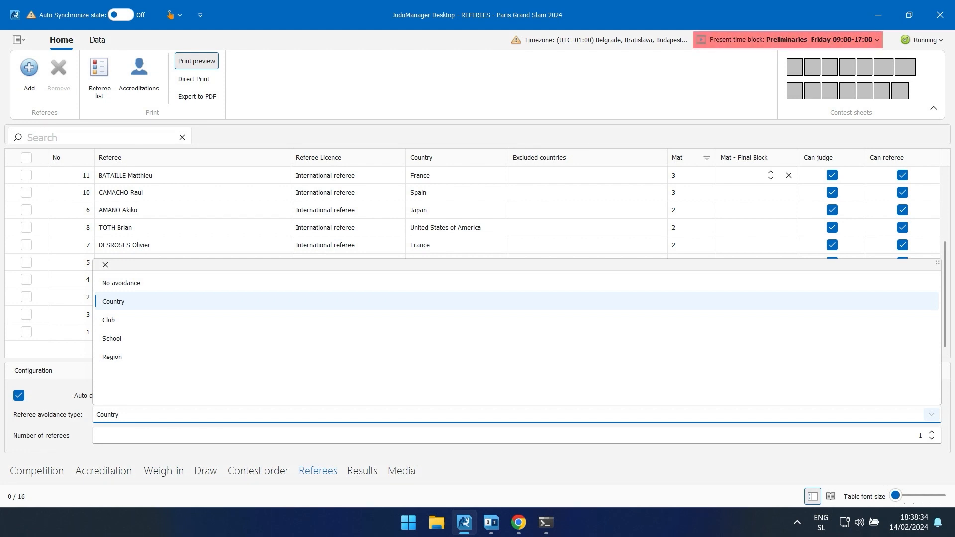
key(Up)
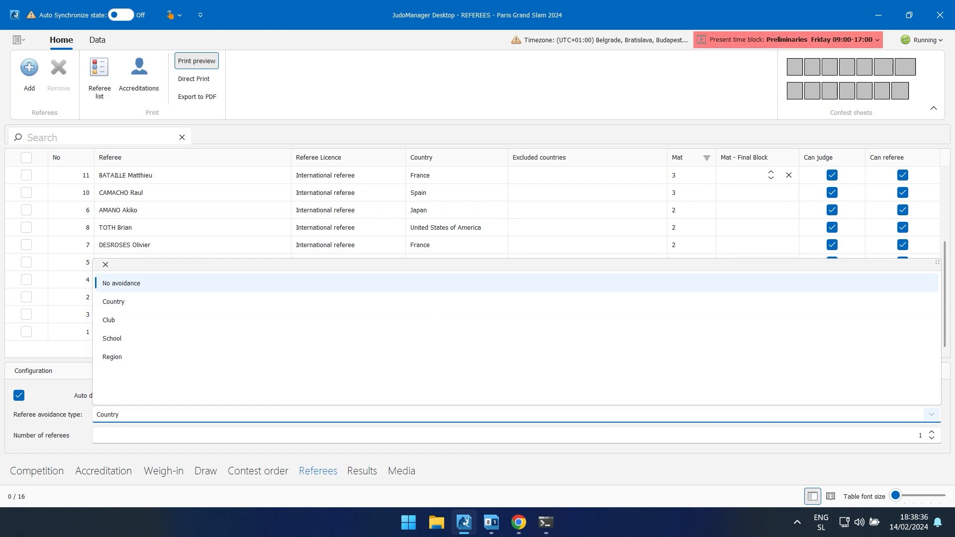
key(Return)
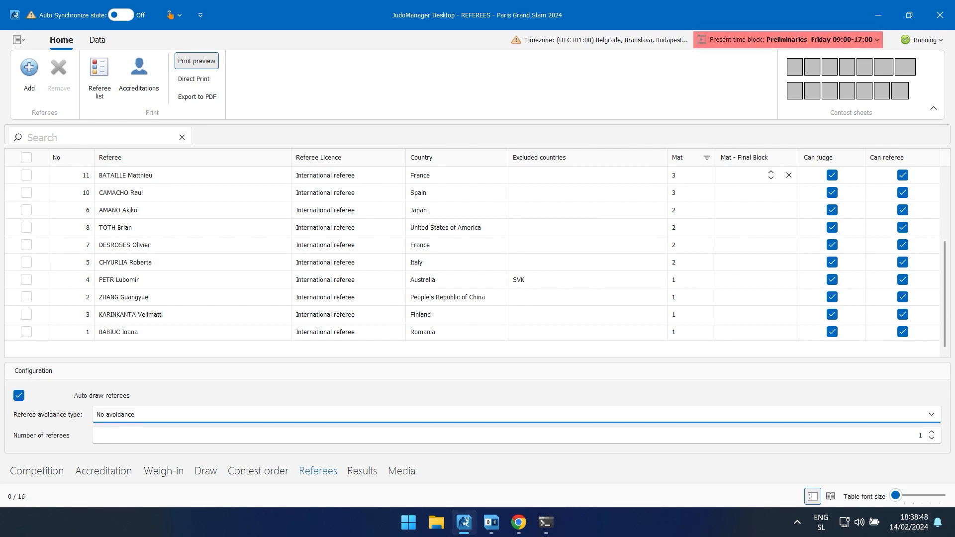
click(931, 432)
click(931, 432)
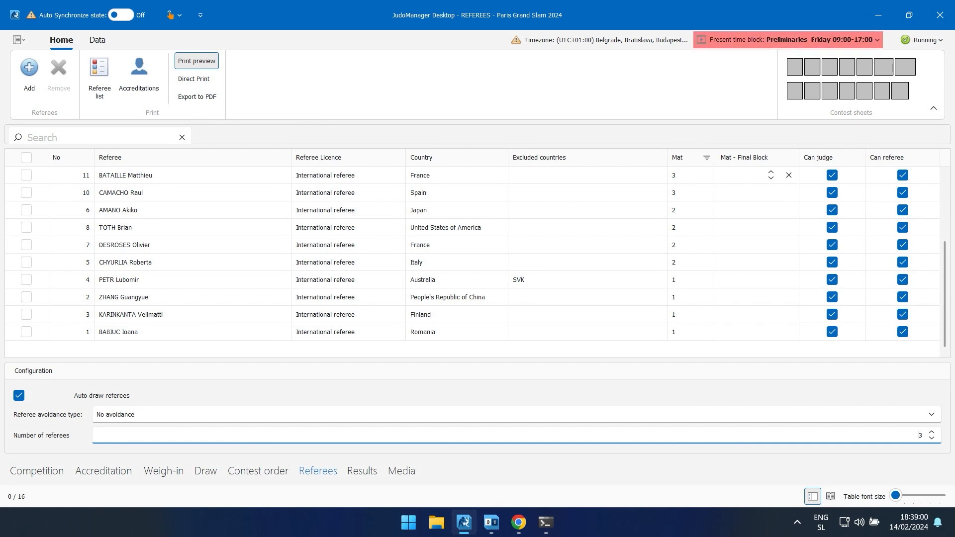
Step: Turn off the Can referee option in the details of referee No 11 and save the changes
double_click(149, 175)
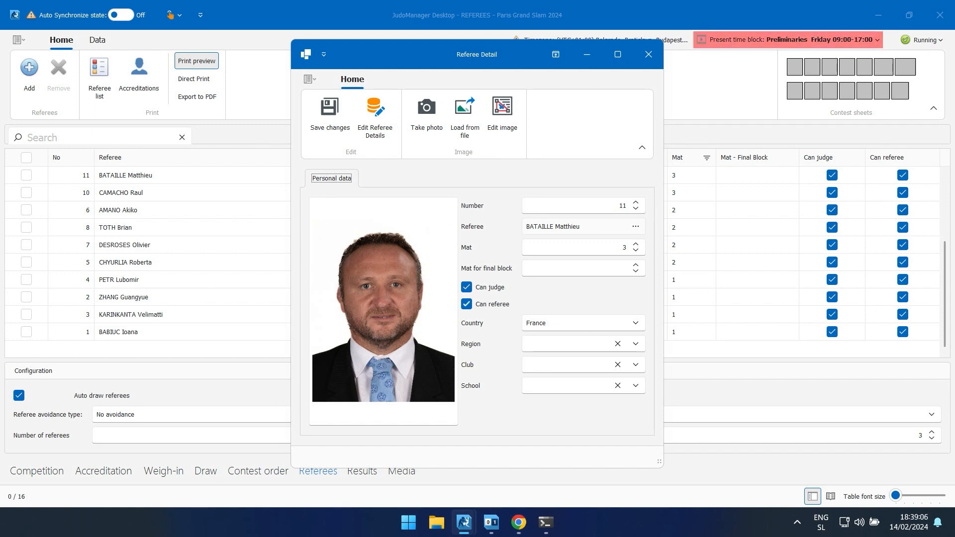
click(467, 304)
click(329, 115)
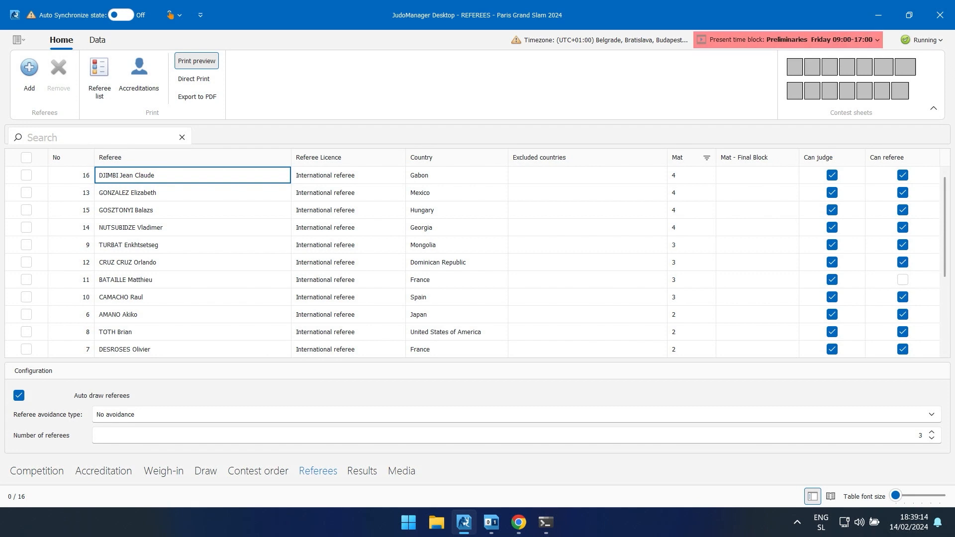
Step: Turn the Can referee option back on for referee No 11 and save the changes
click(193, 279)
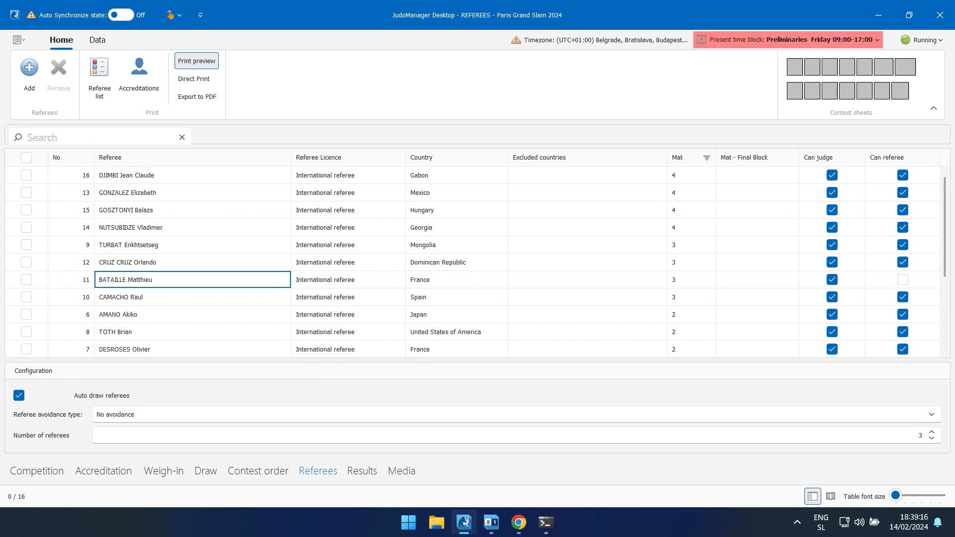
double_click(193, 280)
click(466, 304)
click(330, 112)
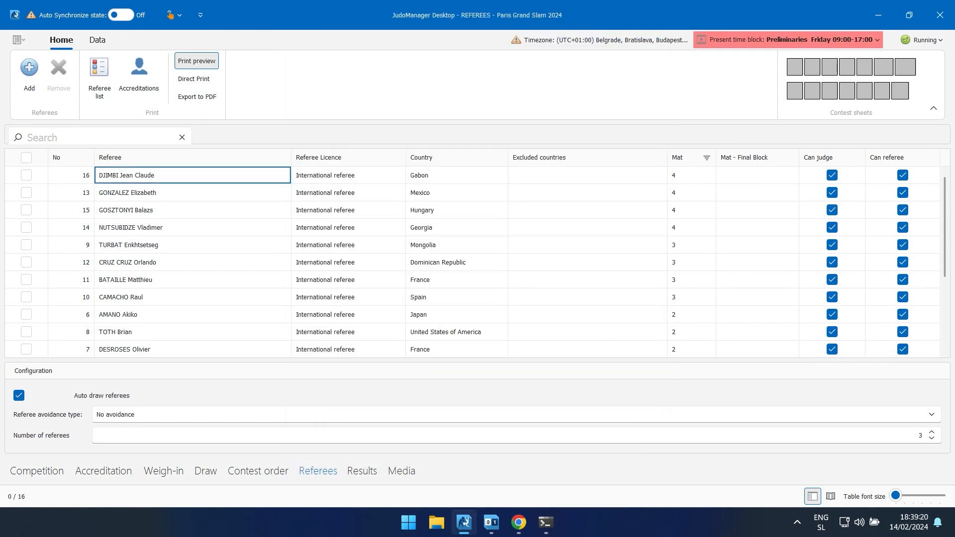
scroll(472, 262, down, 1)
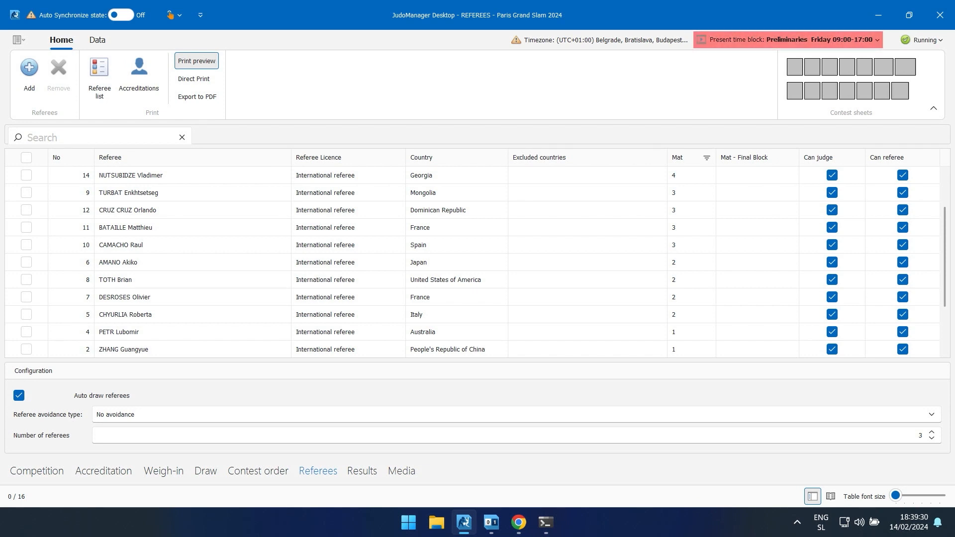
scroll(472, 262, down, 1)
scroll(472, 262, up, 2)
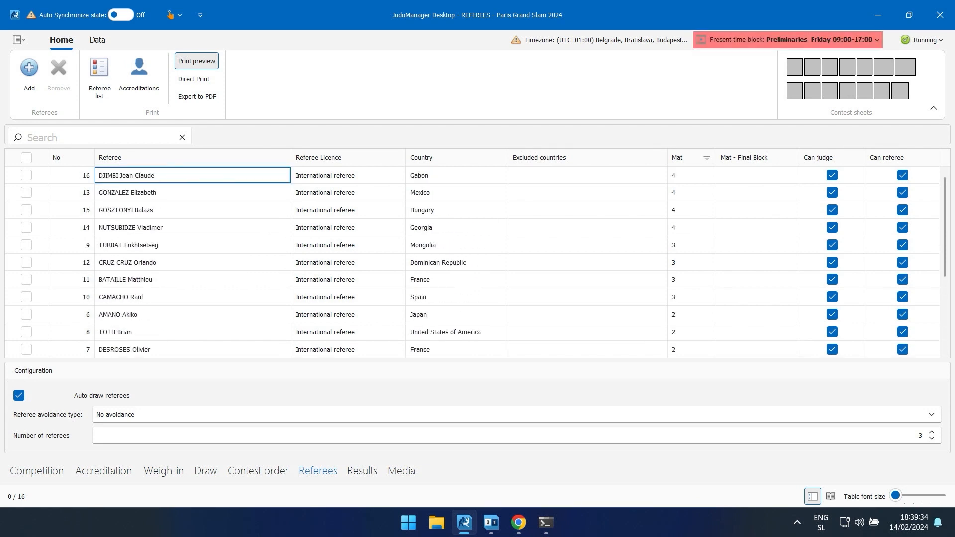
Step: Open the details of referee No 4 and their personal data record for review, and close both without saving
scroll(473, 262, down, 3)
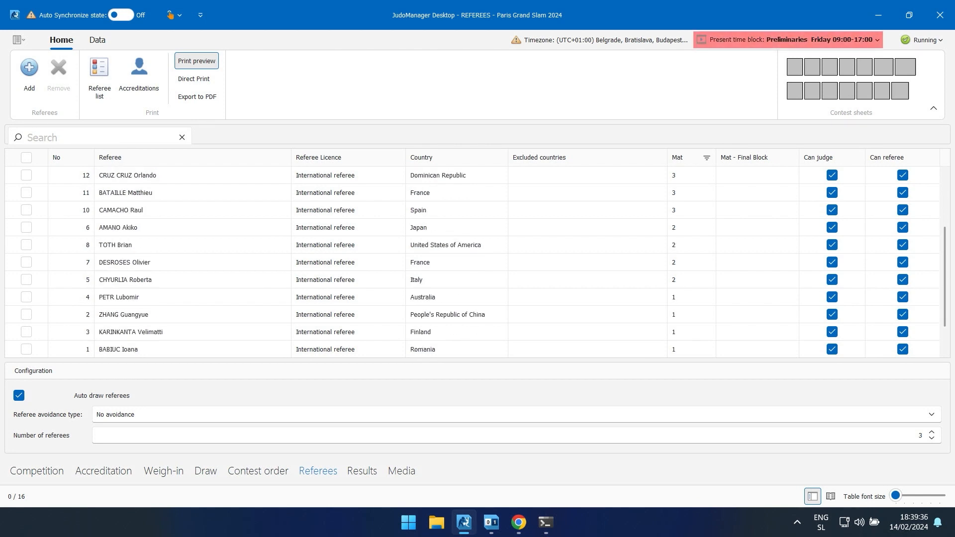
scroll(473, 262, down, 1)
double_click(192, 279)
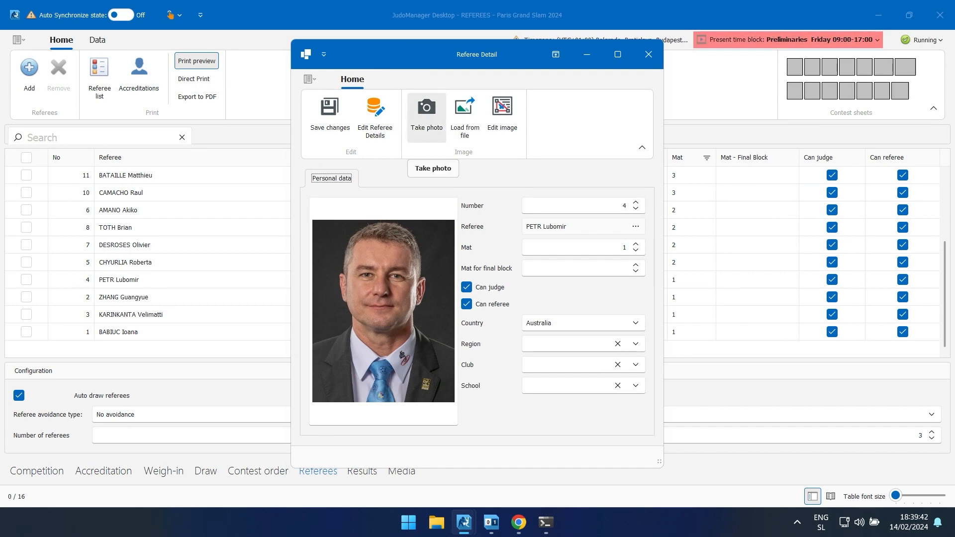
click(375, 112)
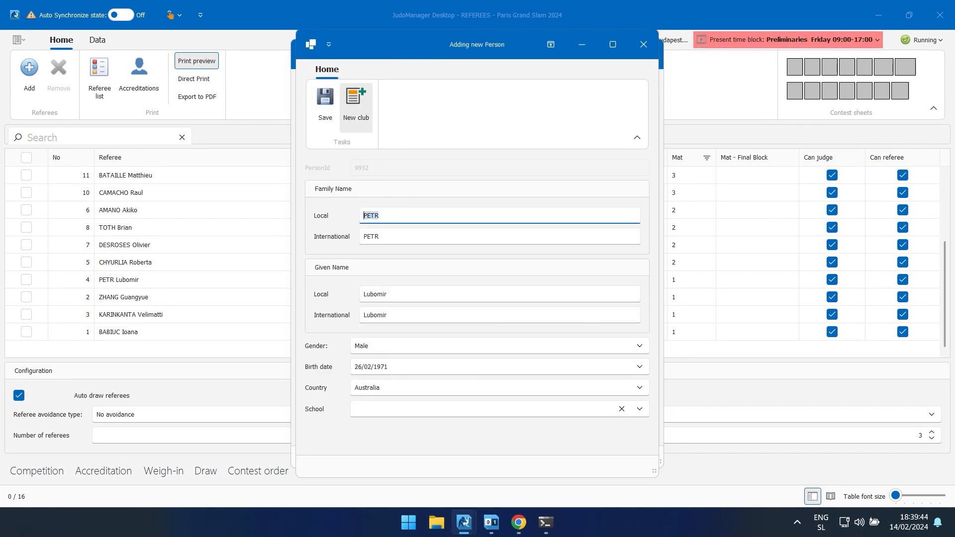
click(643, 44)
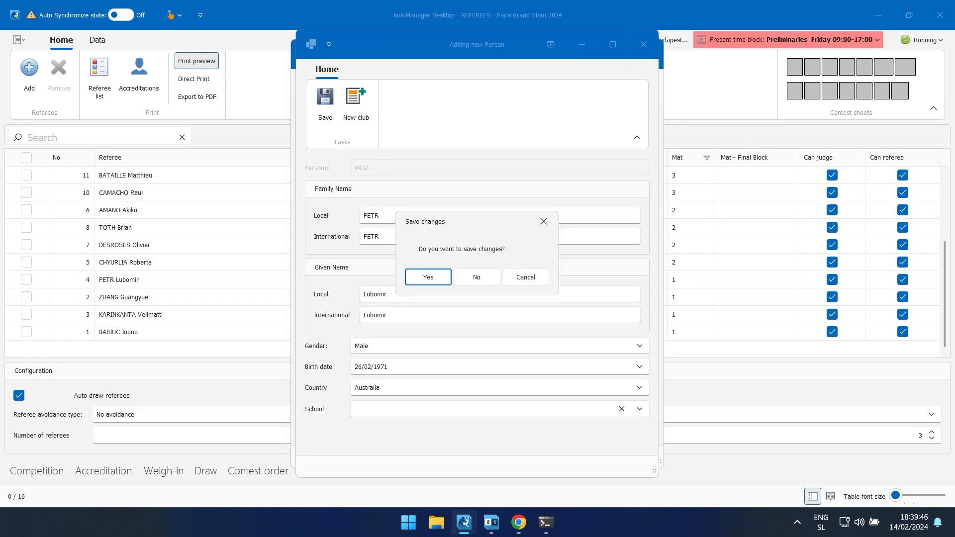
click(477, 277)
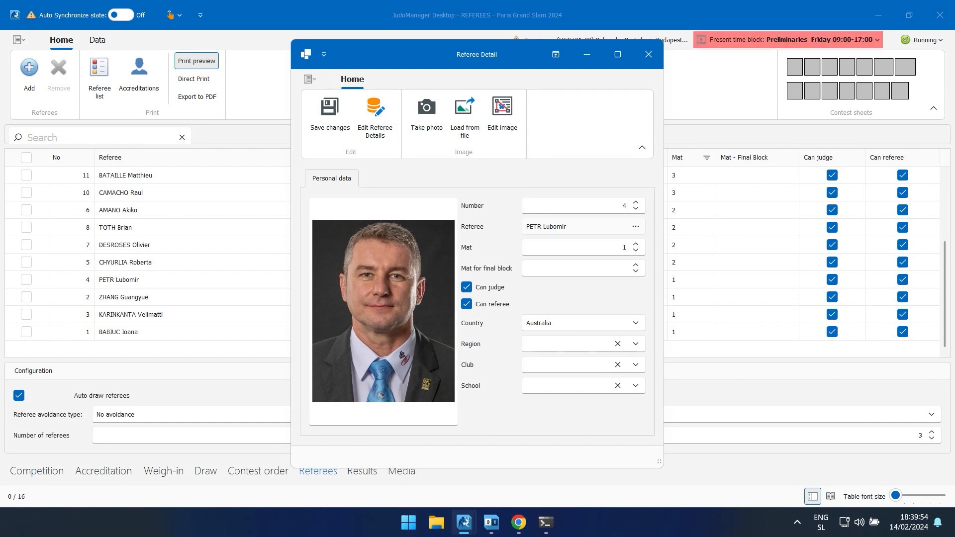
click(649, 54)
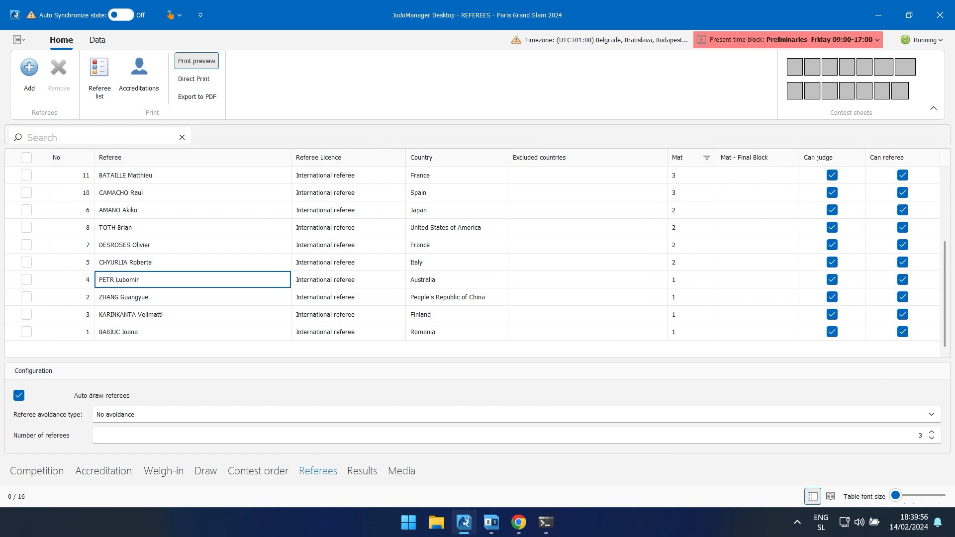
Step: Review the details of referee No 4 once more and close them
double_click(119, 280)
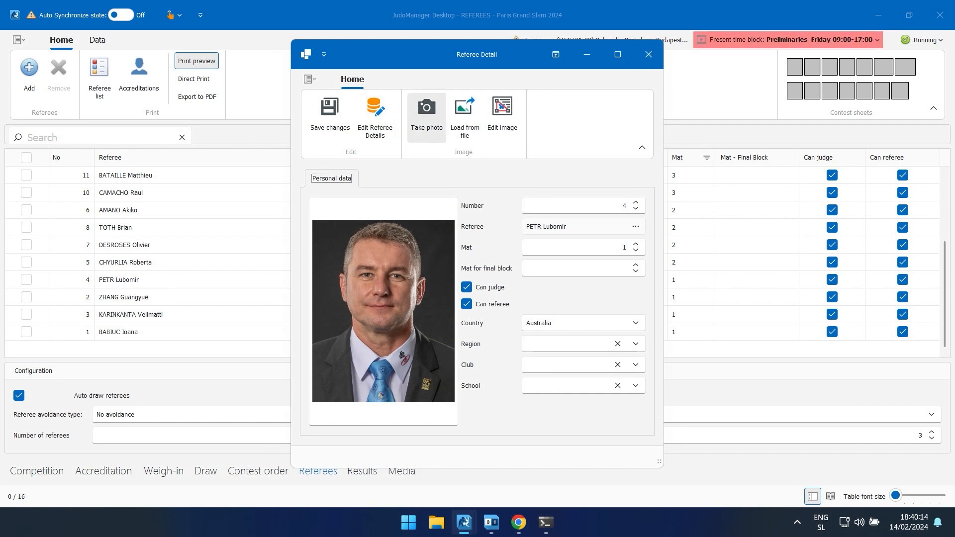
click(648, 54)
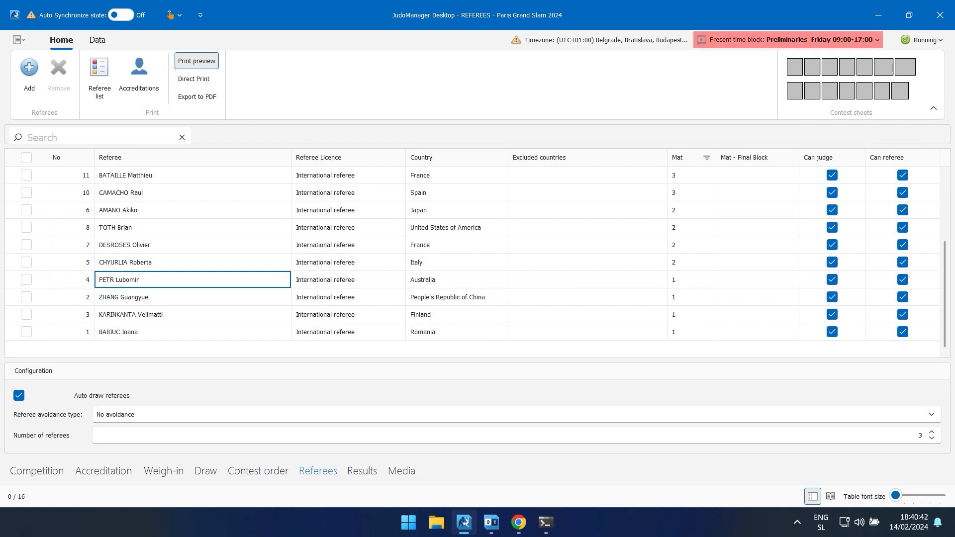
Step: Look over the men's -66 registrations in the Accreditation detail view and the category list in Draw
click(104, 470)
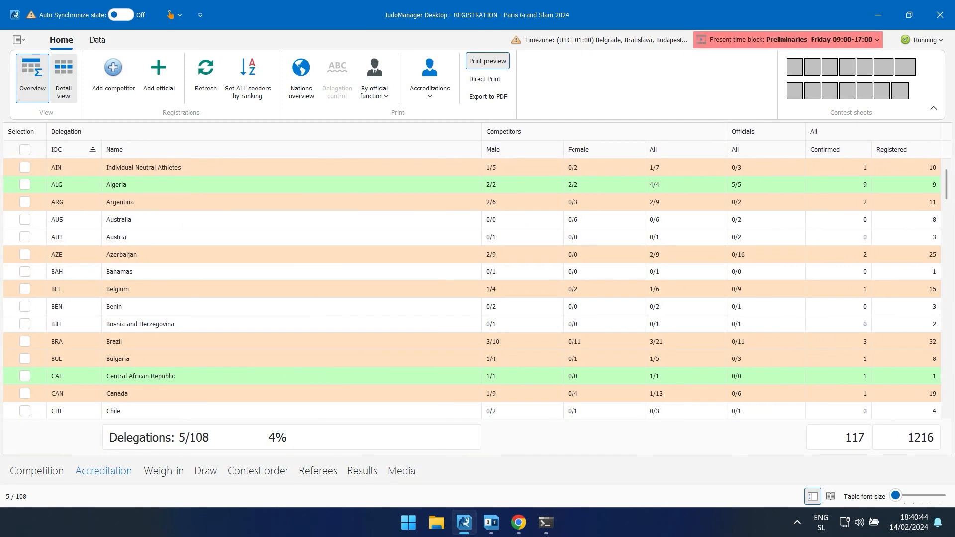
click(63, 79)
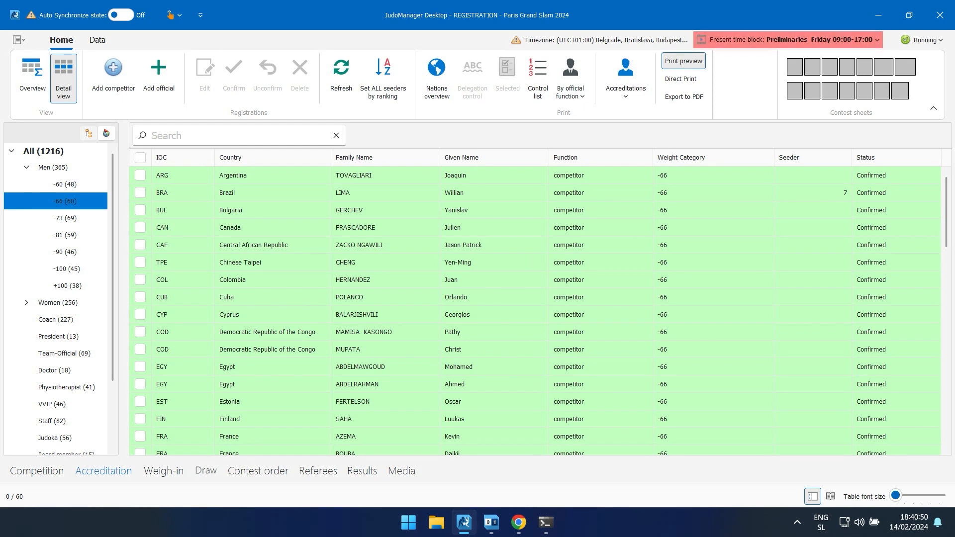
click(206, 470)
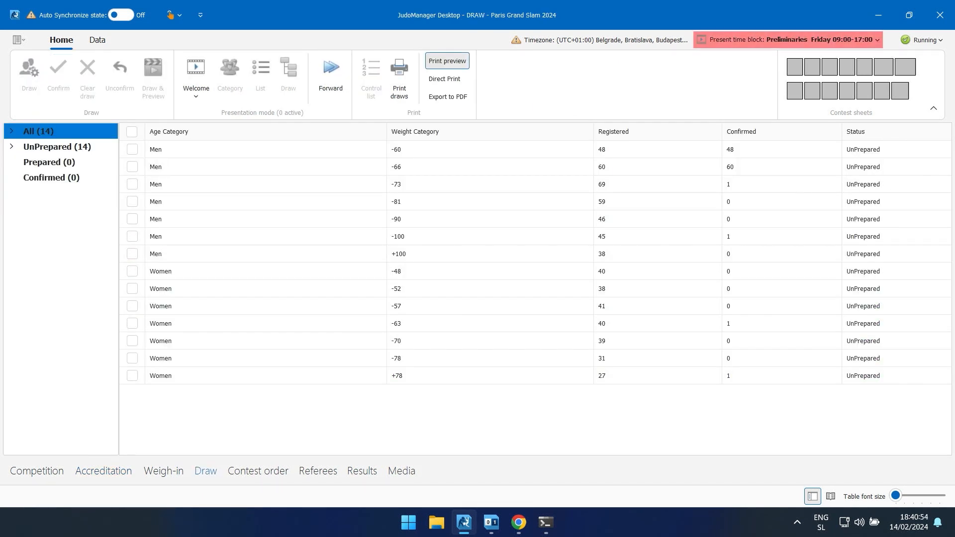
Step: In the competition's draw configuration, check the repechage types without changing them and set the draw type to IJF
click(37, 470)
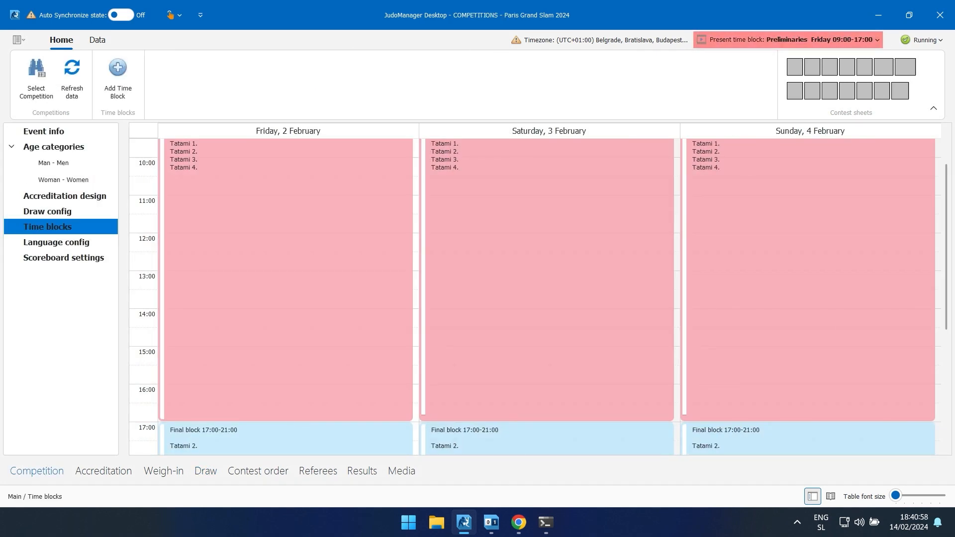
click(47, 212)
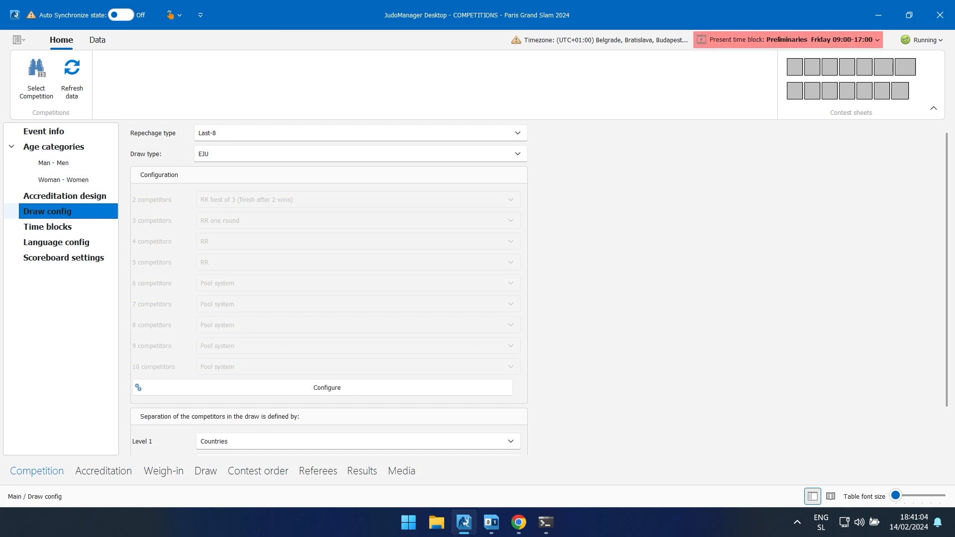
click(517, 133)
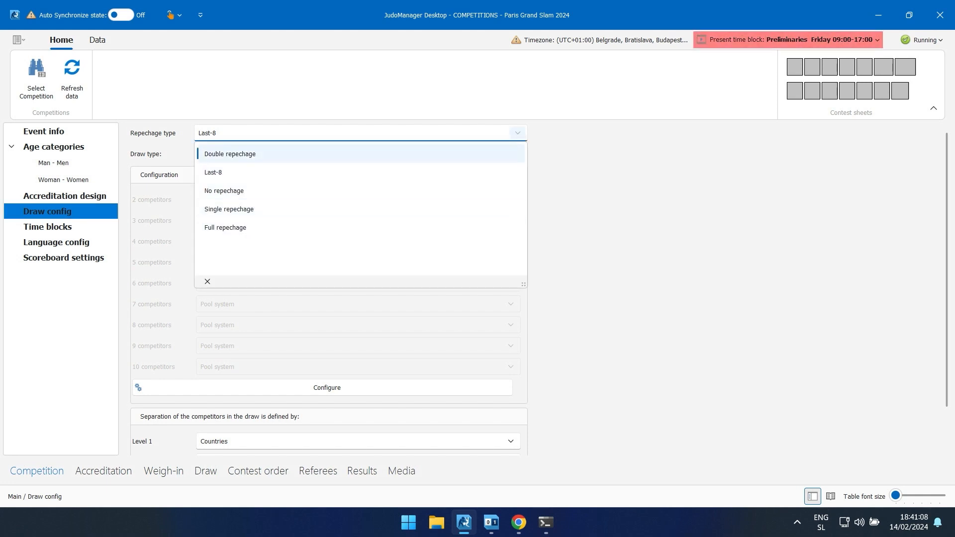
key(Escape)
click(518, 153)
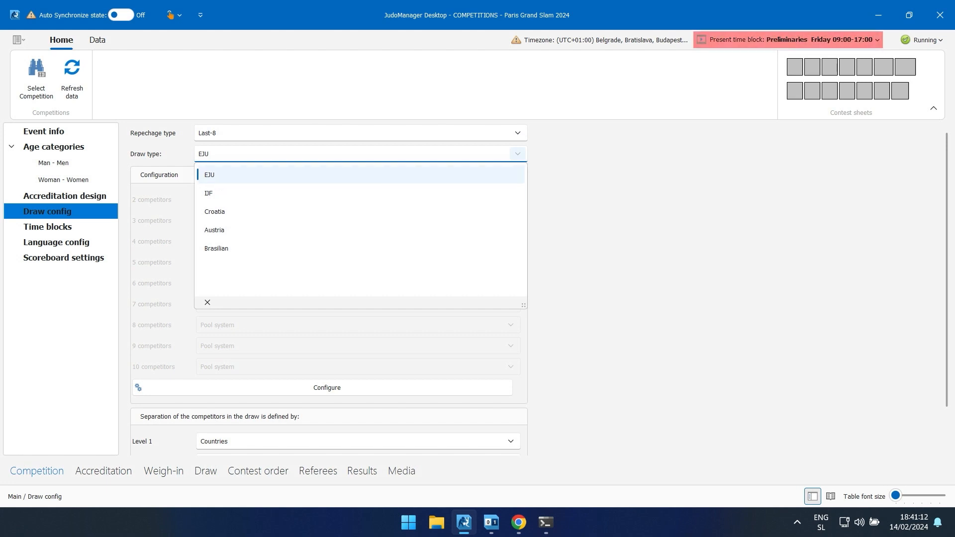
key(Down)
key(Return)
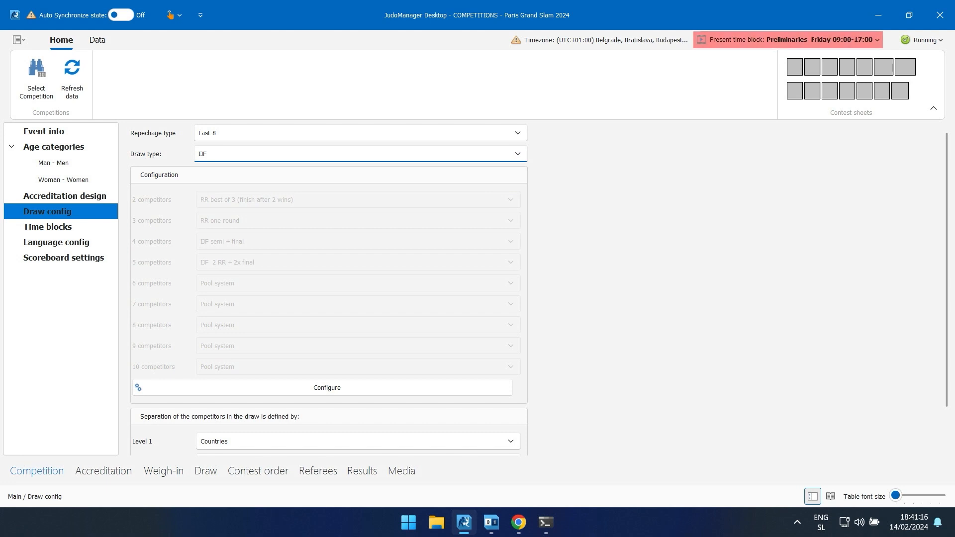
Step: Open the advanced draw configuration and enable Use default for 3 competitors
key(Tab)
key(Return)
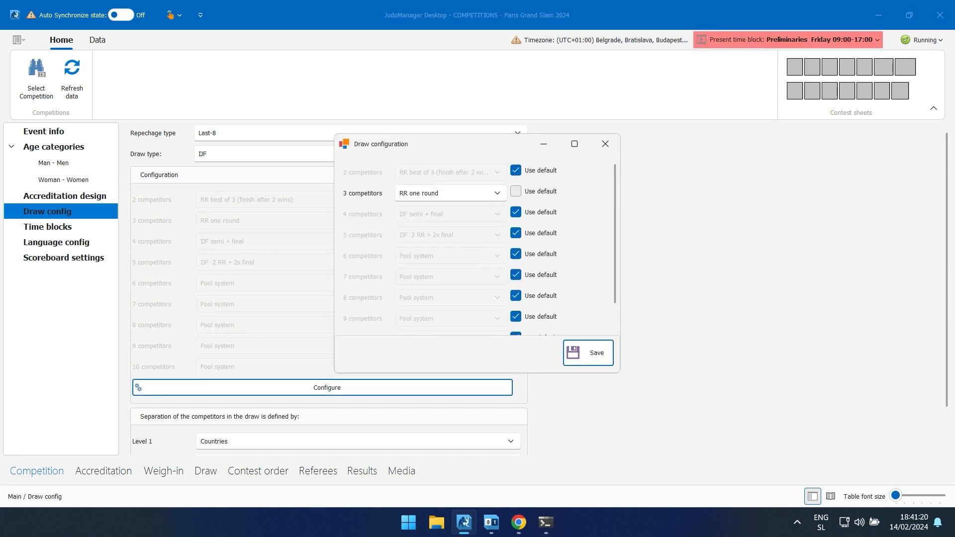
click(515, 191)
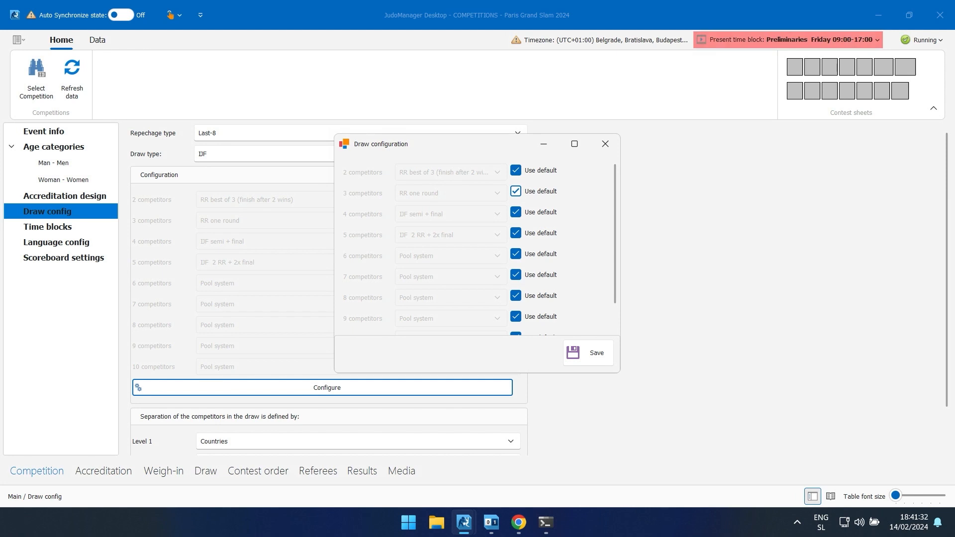
Step: Unlock the 2 competitors setting, browse its draw systems, and restore its default
click(515, 170)
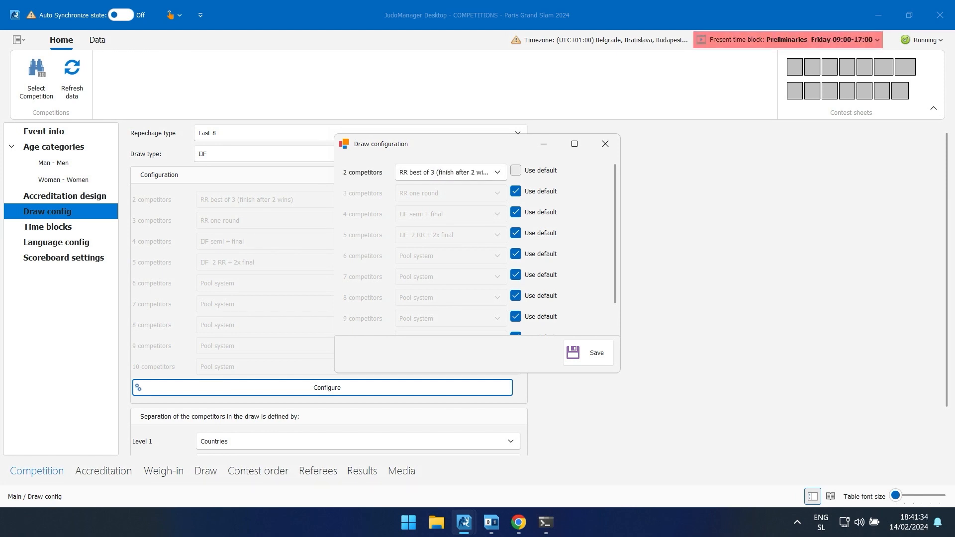
click(496, 172)
key(Up)
key(Down)
key(Down)
key(Up)
key(Up)
key(Down)
key(Down)
key(Up)
key(Up)
click(516, 170)
Step: Unlock the 3 competitors setting, compare its round-robin options, and restore its default
click(515, 191)
click(496, 193)
key(Down)
key(Up)
key(Down)
key(Down)
key(Up)
key(Up)
key(Down)
key(Down)
key(Up)
key(Up)
key(Down)
key(Down)
key(Up)
key(Up)
key(Down)
key(Down)
key(Up)
key(Up)
key(Down)
key(Down)
key(Up)
key(Up)
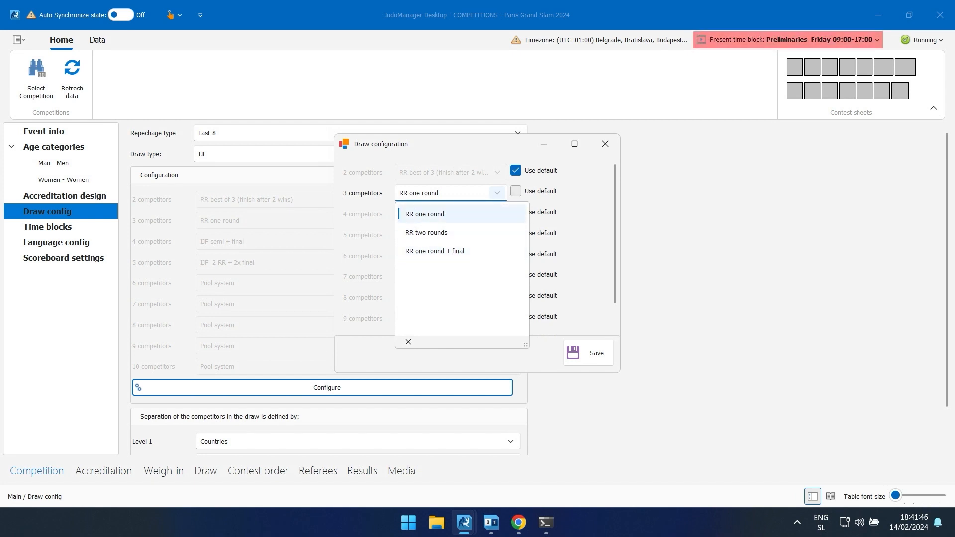
click(516, 191)
Step: Unlock the 4 competitors setting, review its draw systems, and restore its default
click(515, 212)
click(497, 214)
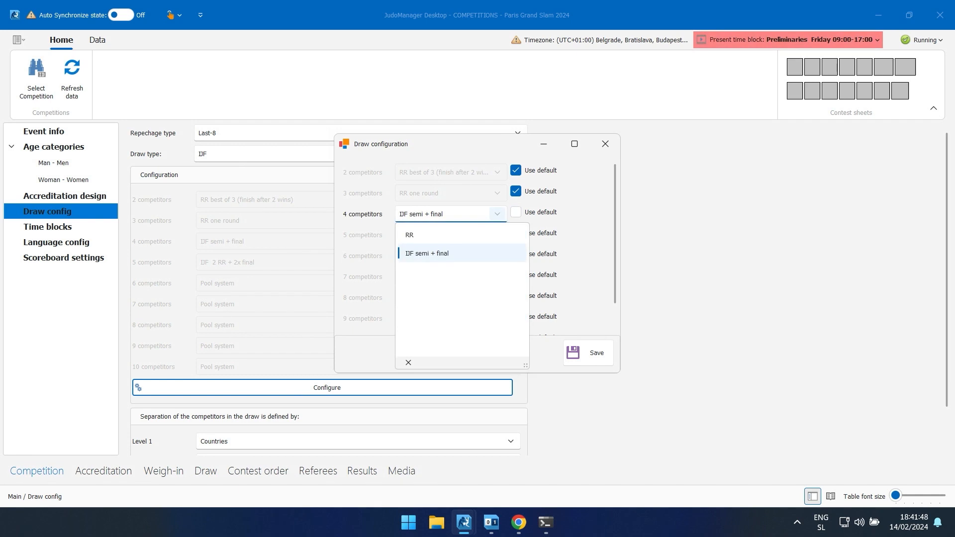
click(516, 212)
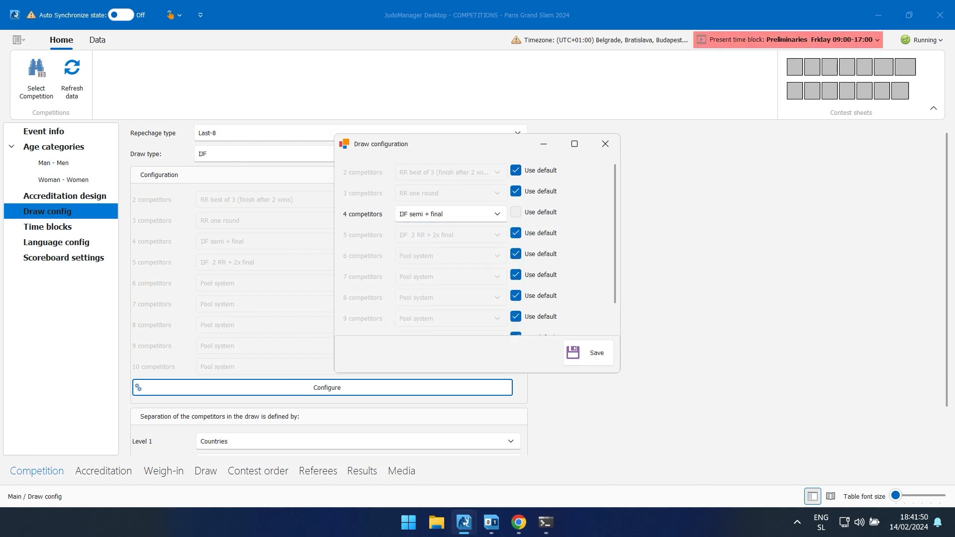
Step: Unlock the 5 competitors setting, compare its draw systems, and restore its default
click(516, 233)
click(497, 234)
key(Up)
key(Down)
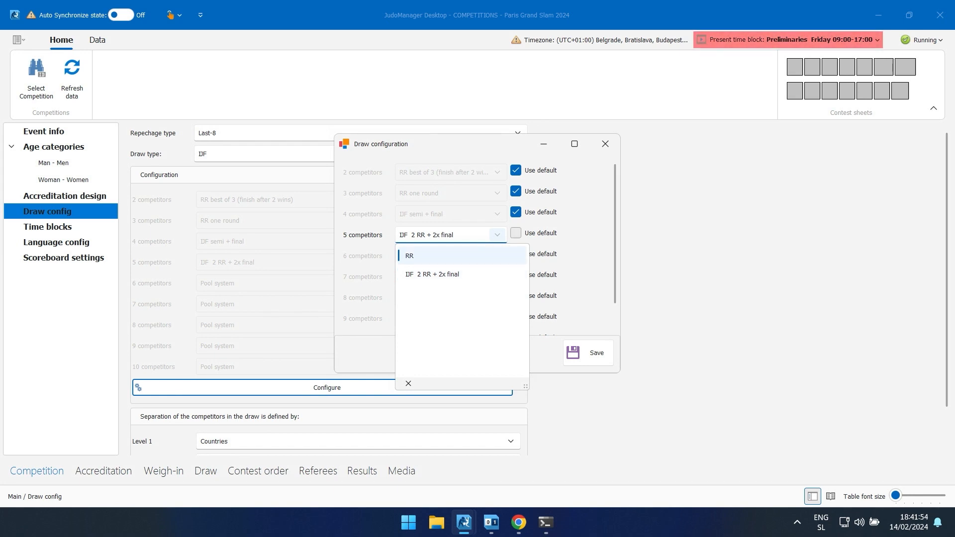
click(516, 232)
Step: Unlock the 6 competitors setting, browse its pool, group and round-robin options, and restore its default
click(515, 254)
click(497, 256)
key(Down)
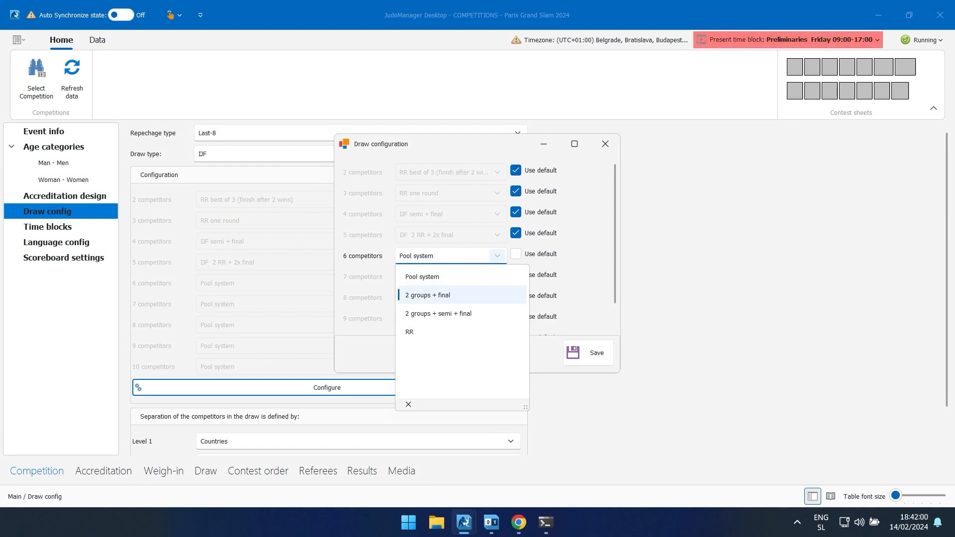
key(Down)
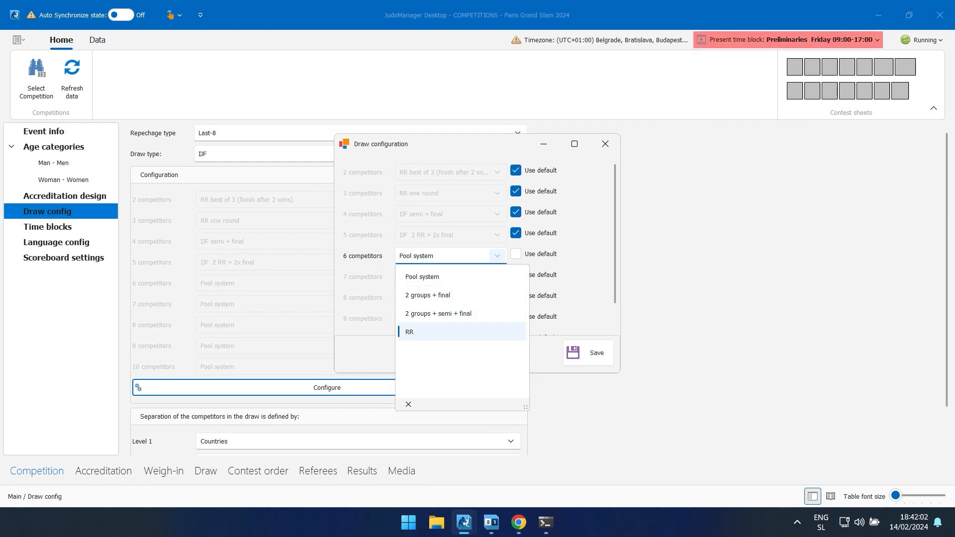
click(515, 254)
Step: Review the draw systems for 7 competitors, restore the default there, and save the advanced draw configuration
click(515, 274)
click(496, 276)
key(Up)
key(Up)
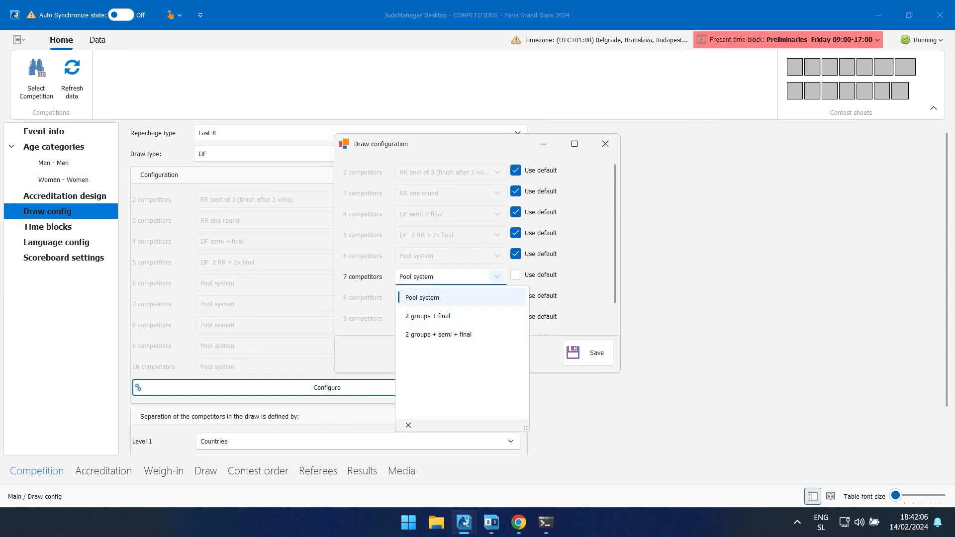
click(516, 275)
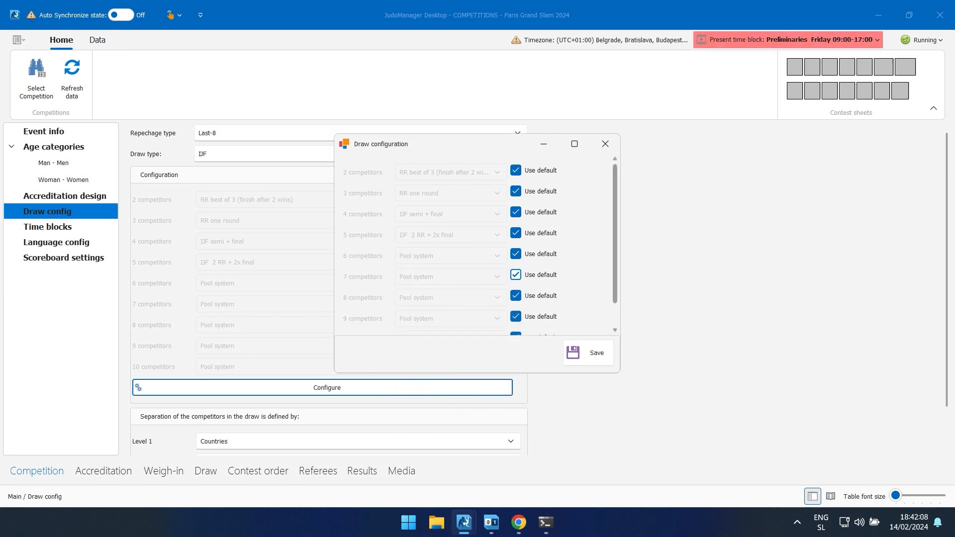
scroll(476, 246, down, 1)
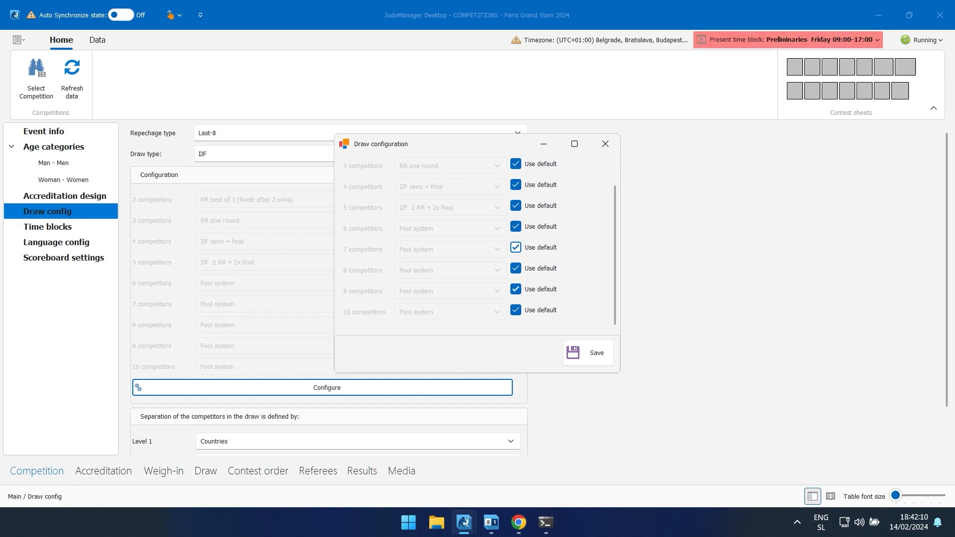
click(588, 352)
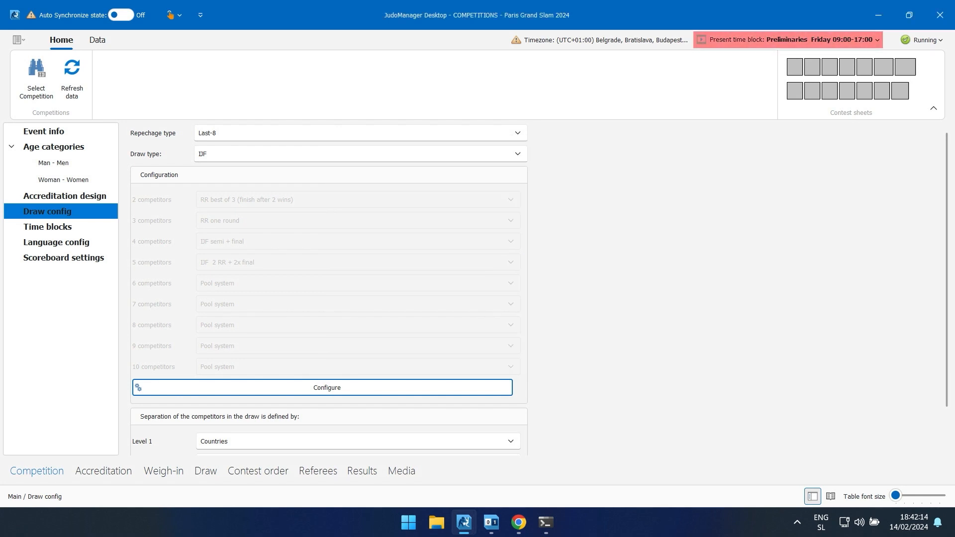
Step: Select Countries as the level 1 separation of competitors and set the number of seeders to 6
scroll(380, 345, down, 1)
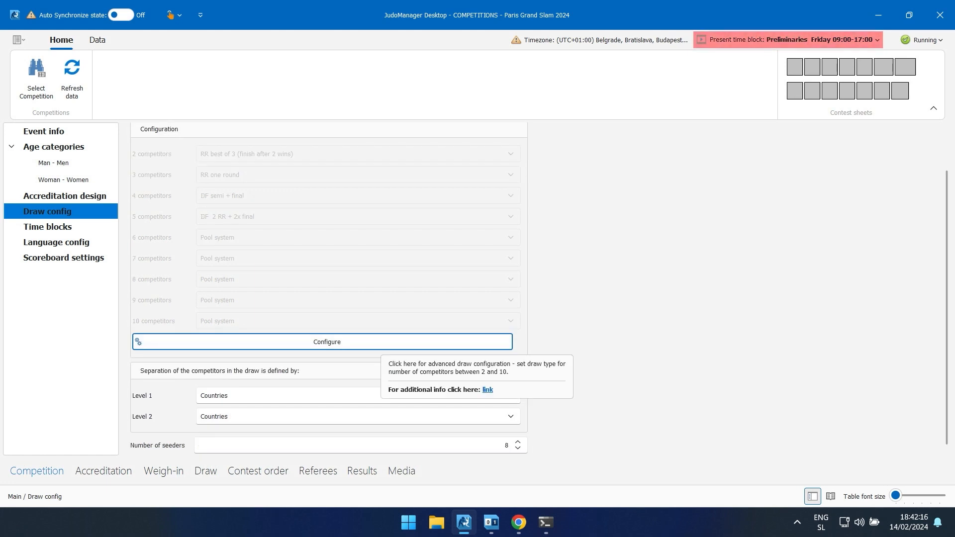
click(510, 395)
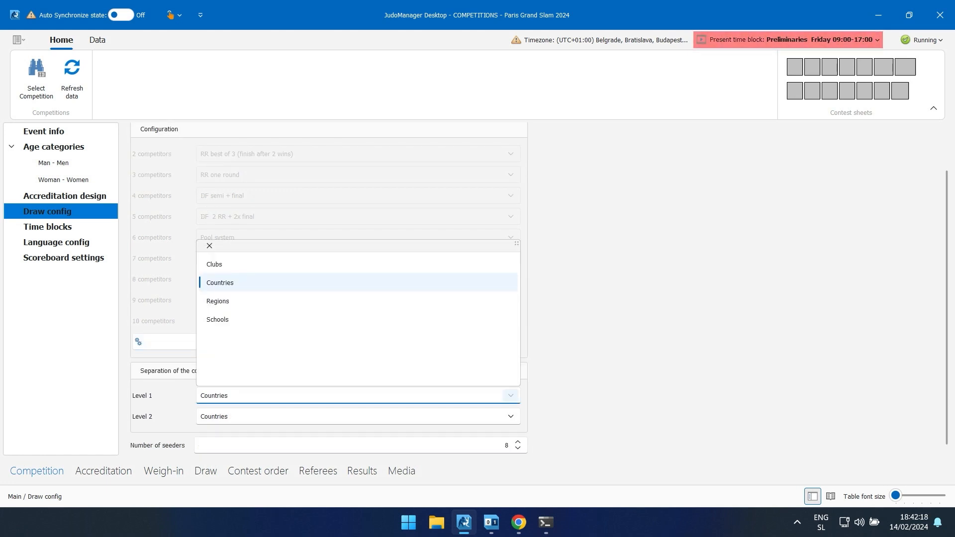
click(510, 396)
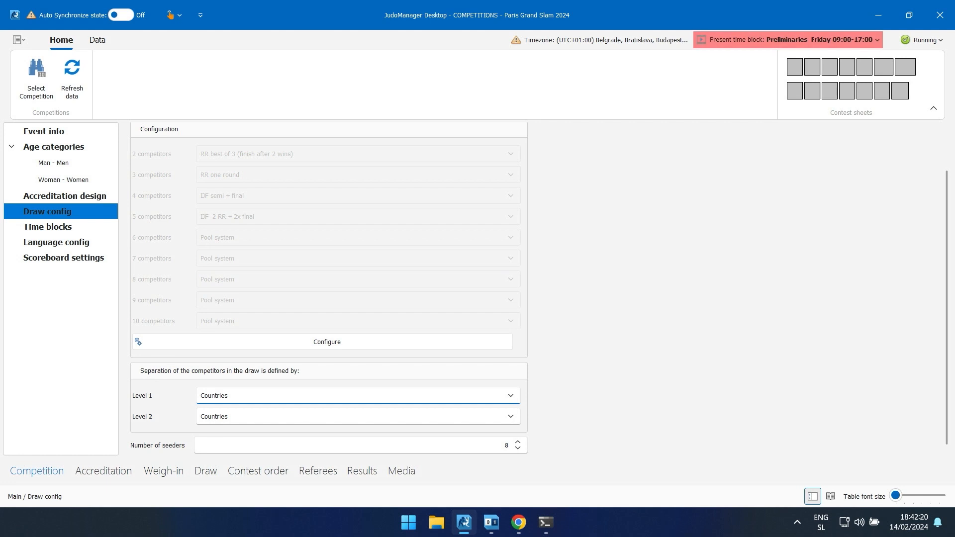
click(511, 396)
key(Down)
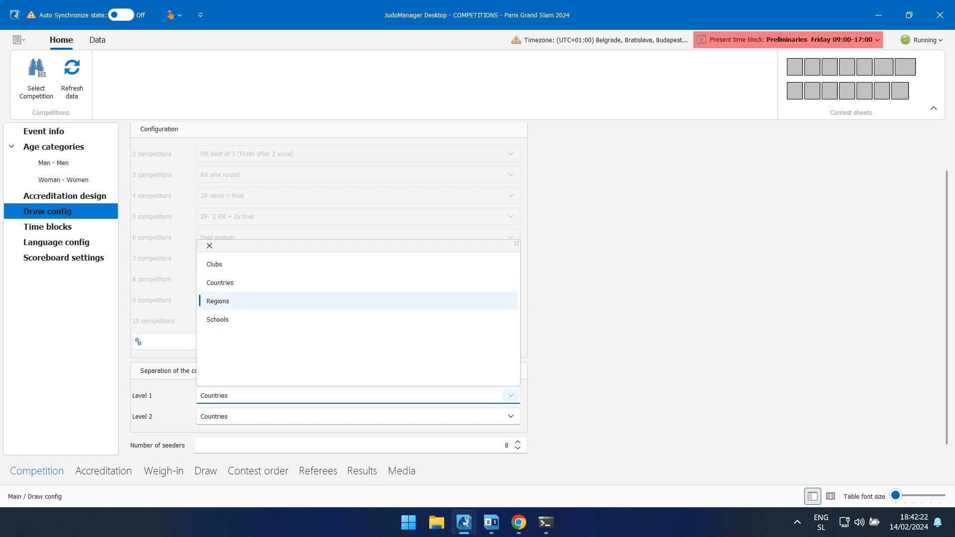
key(Up)
key(Return)
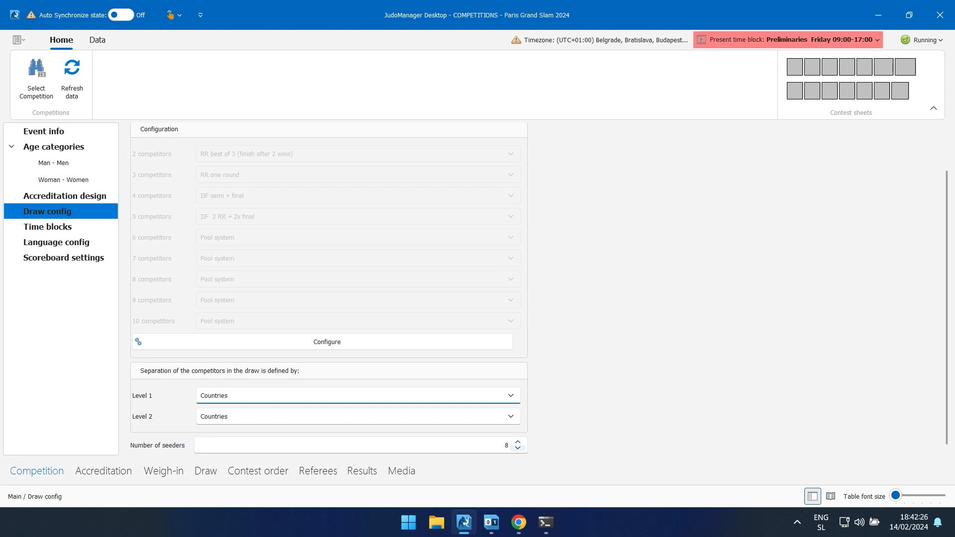
key(Tab)
text(6)
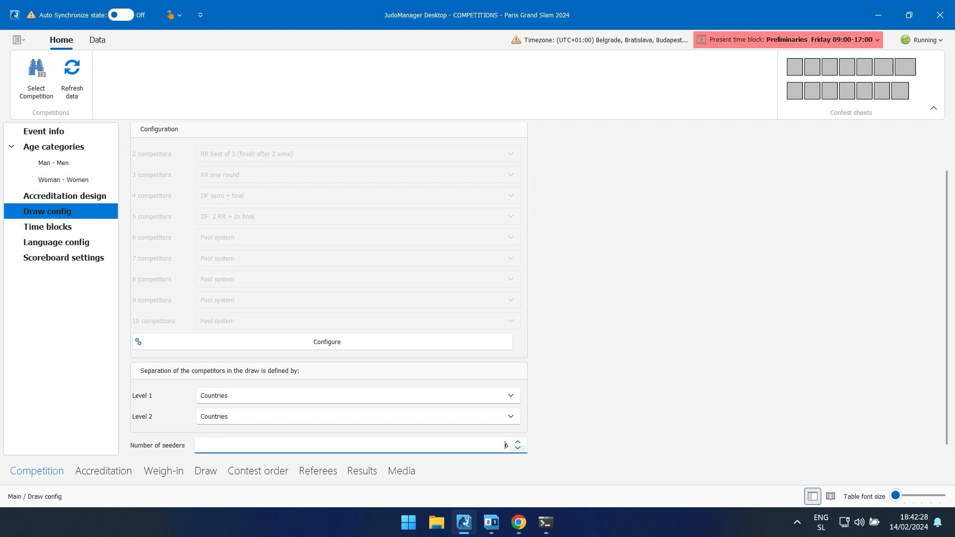
Step: Set the number of seeders to 8 and assign all seeders by ranking in the accreditation's detailed registration view
click(518, 442)
click(518, 442)
click(205, 471)
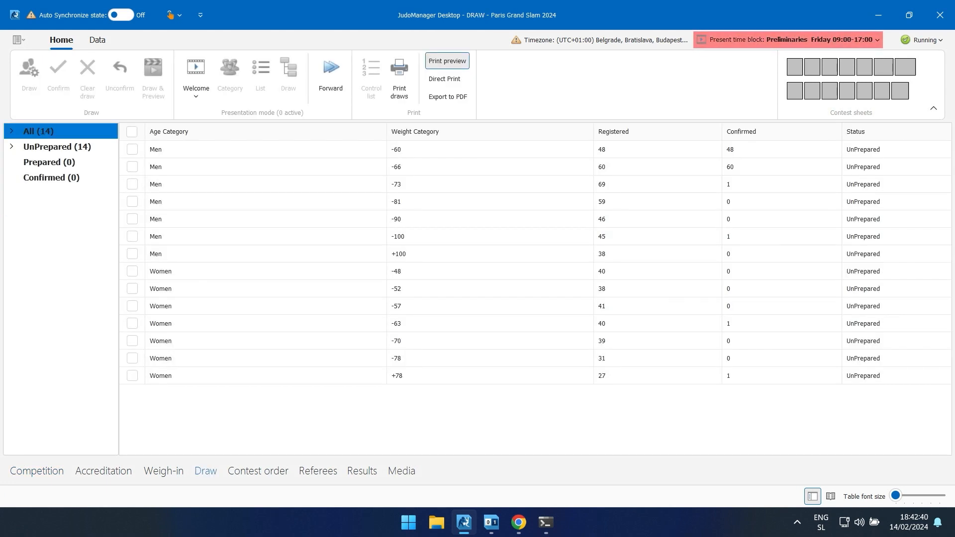
click(104, 470)
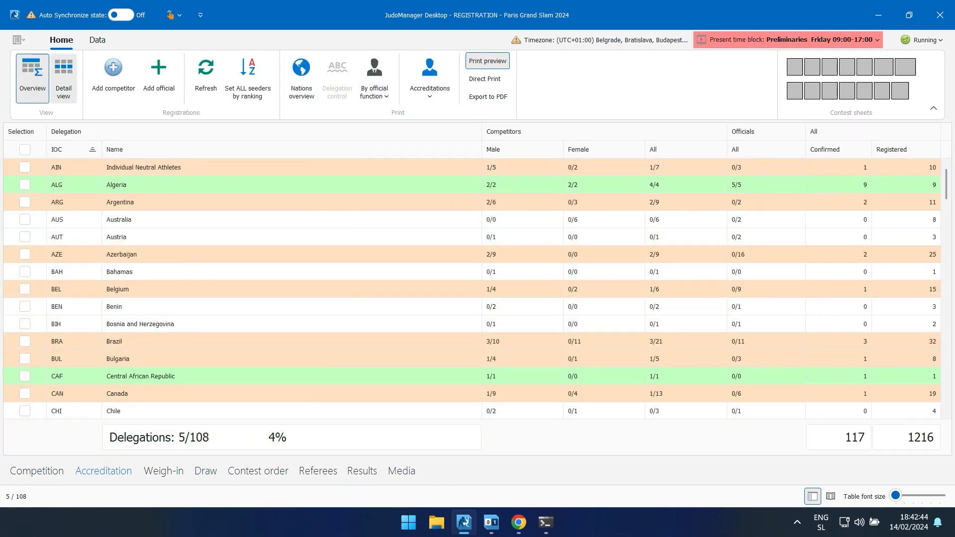
click(63, 78)
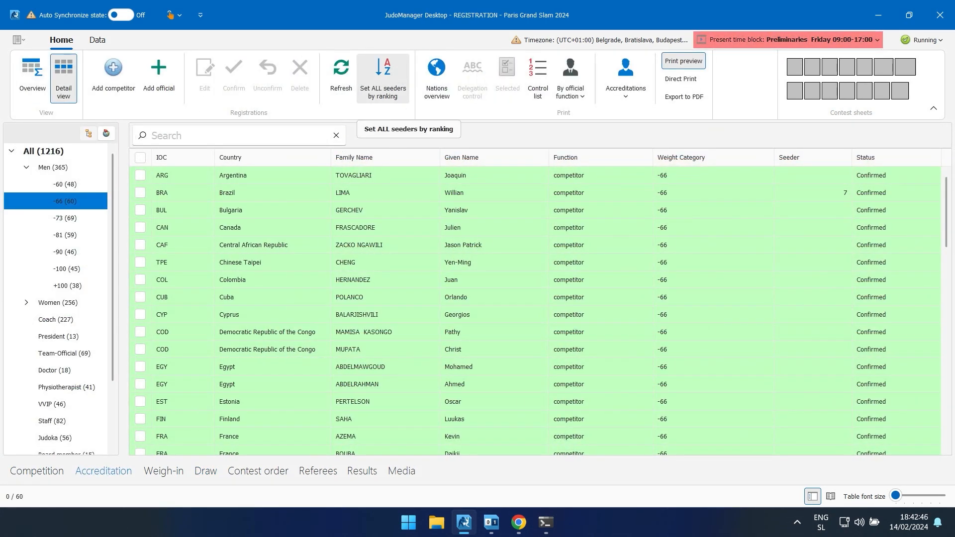
click(383, 77)
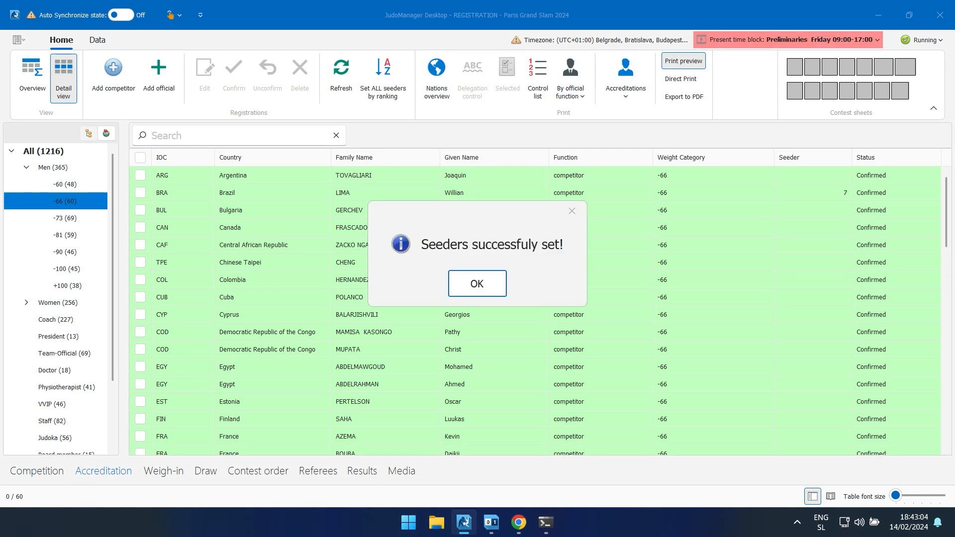
key(Return)
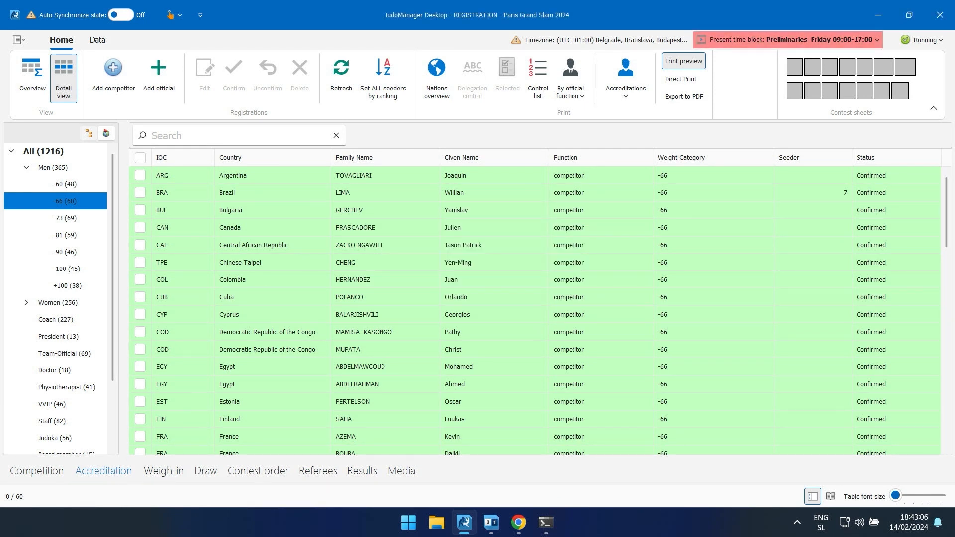
Step: Display the draw for the men's -60 category and sort its athletes by seeder number in ascending order
click(205, 471)
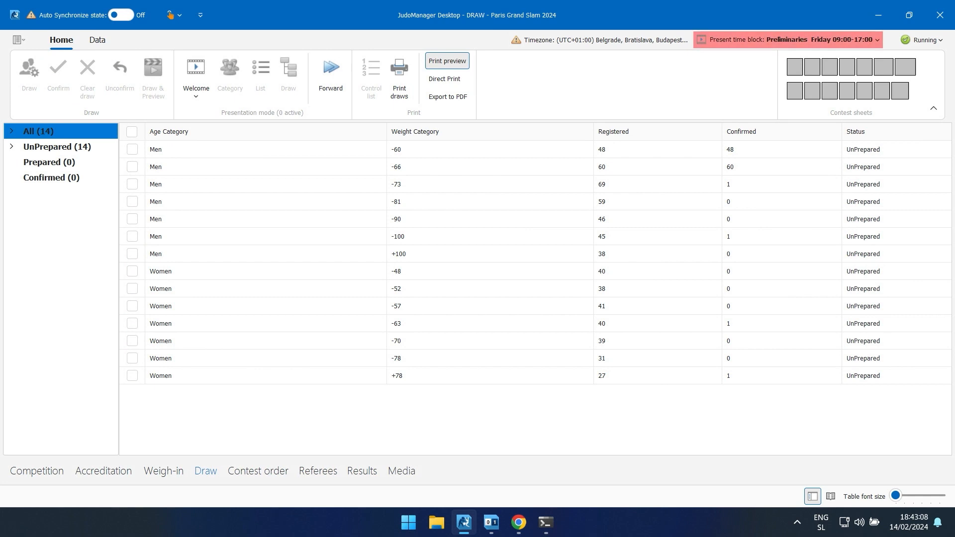
click(12, 131)
click(27, 148)
click(49, 148)
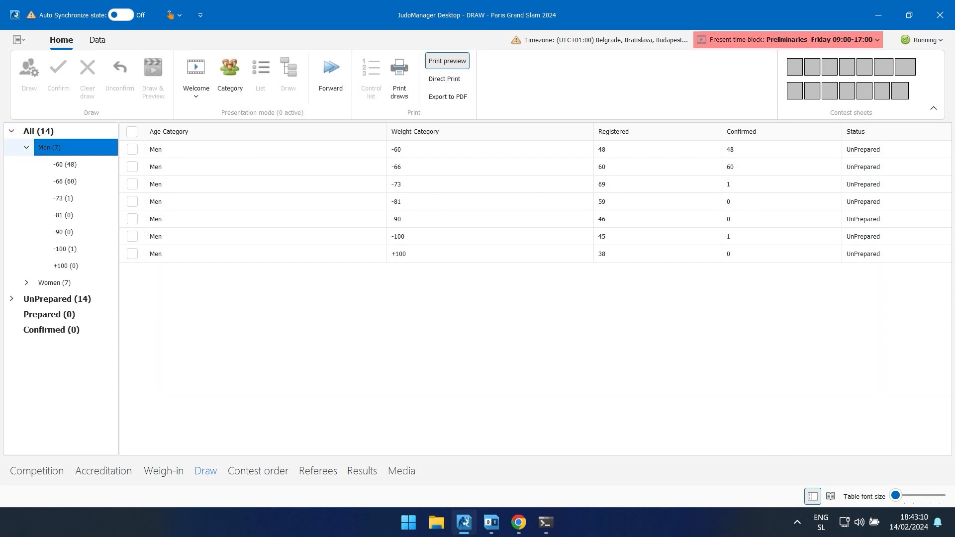
click(64, 164)
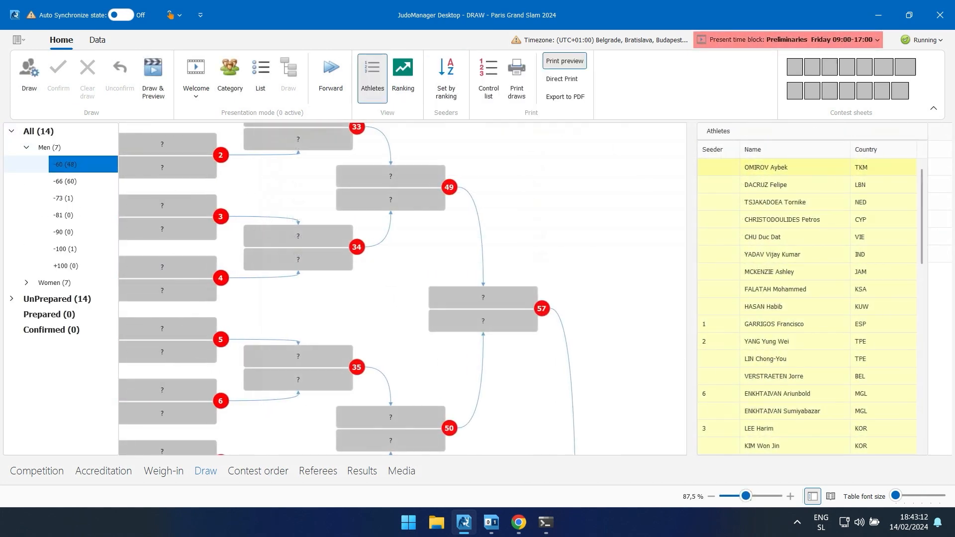
click(741, 149)
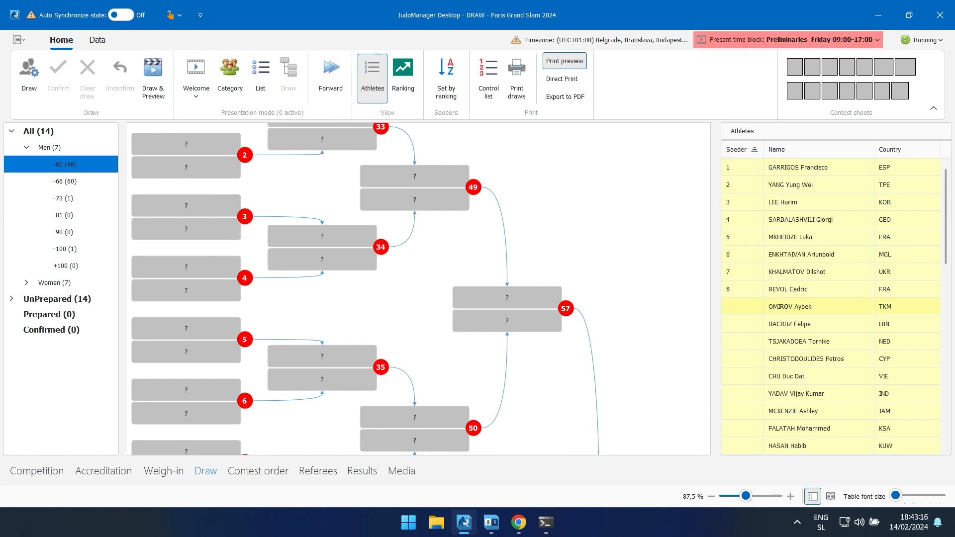
Step: Requalify the crossed-out Georgian athlete in the men's -60 draw list
scroll(831, 306, down, 10)
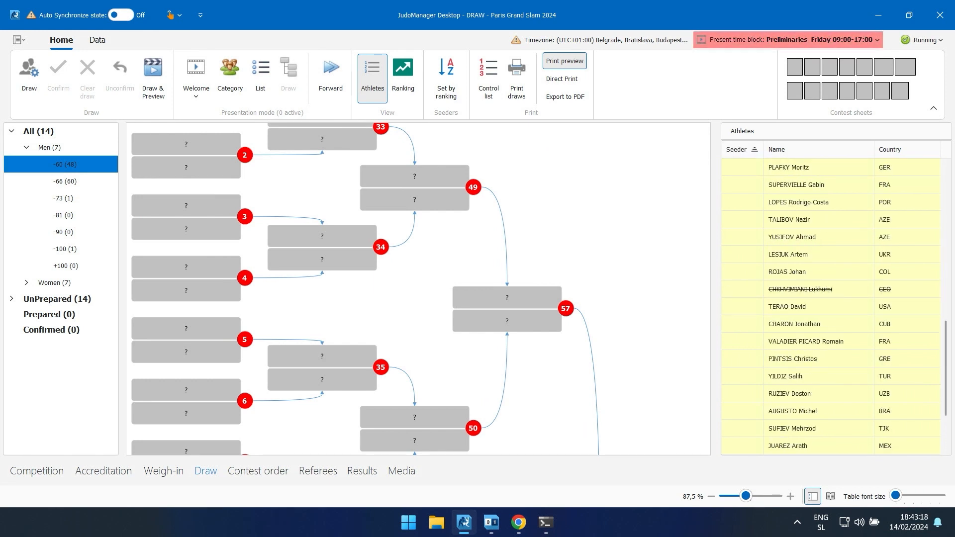
scroll(830, 306, up, 5)
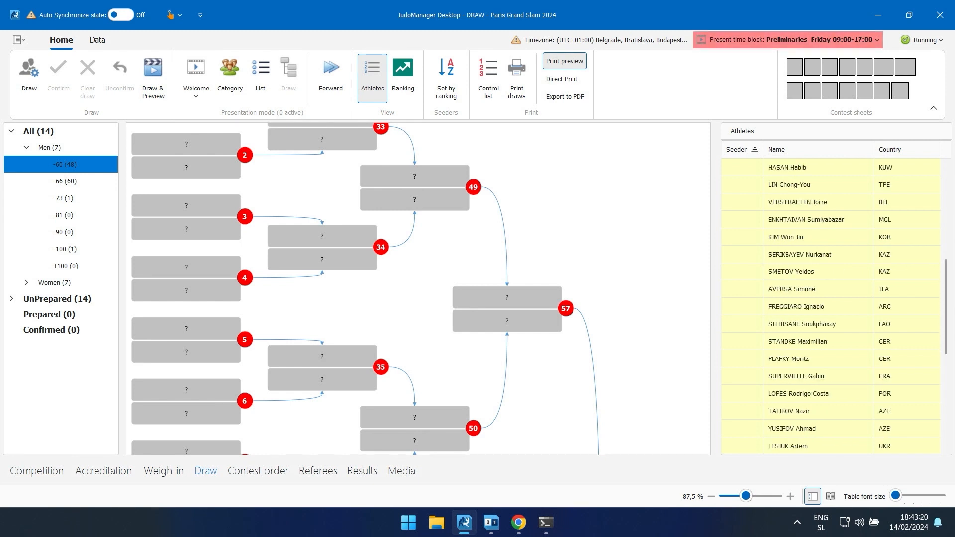
scroll(830, 306, down, 2)
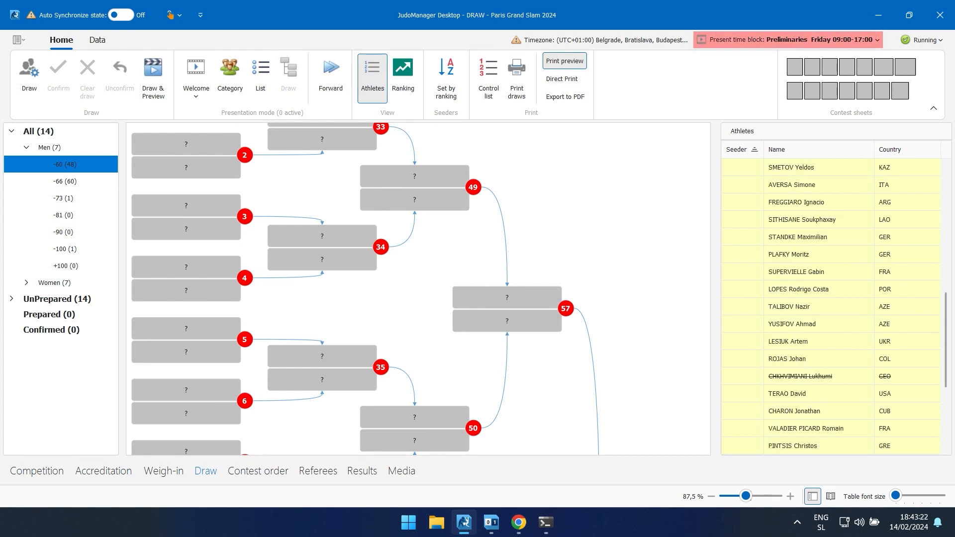
right_click(797, 376)
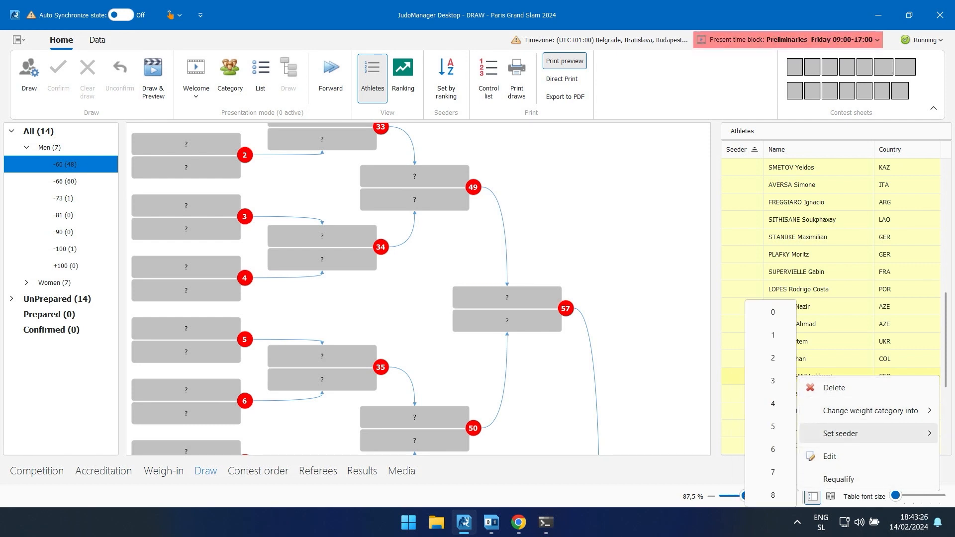
click(840, 359)
right_click(814, 378)
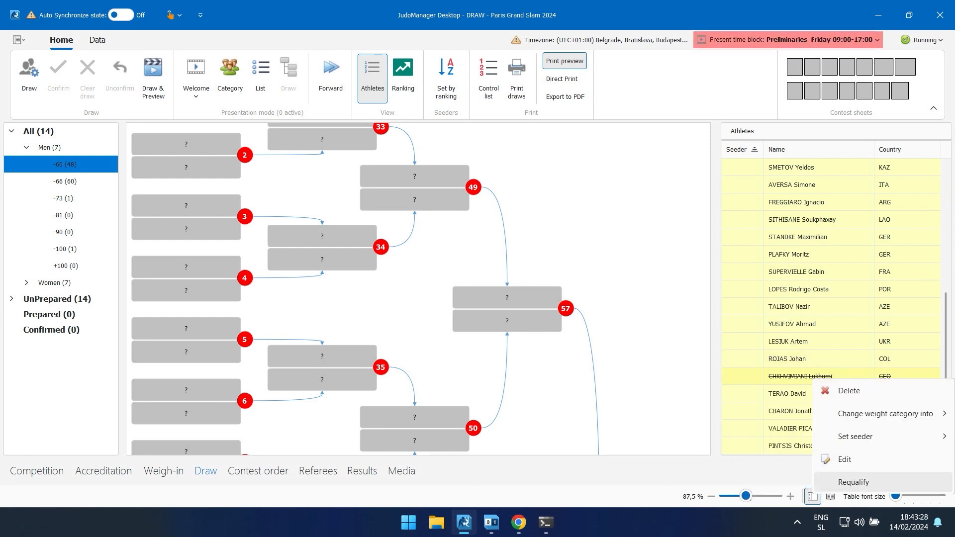
click(856, 482)
Step: Review the actions available for the unseeded Ukrainian athlete in the men's -60 draw list
scroll(836, 343, down, 10)
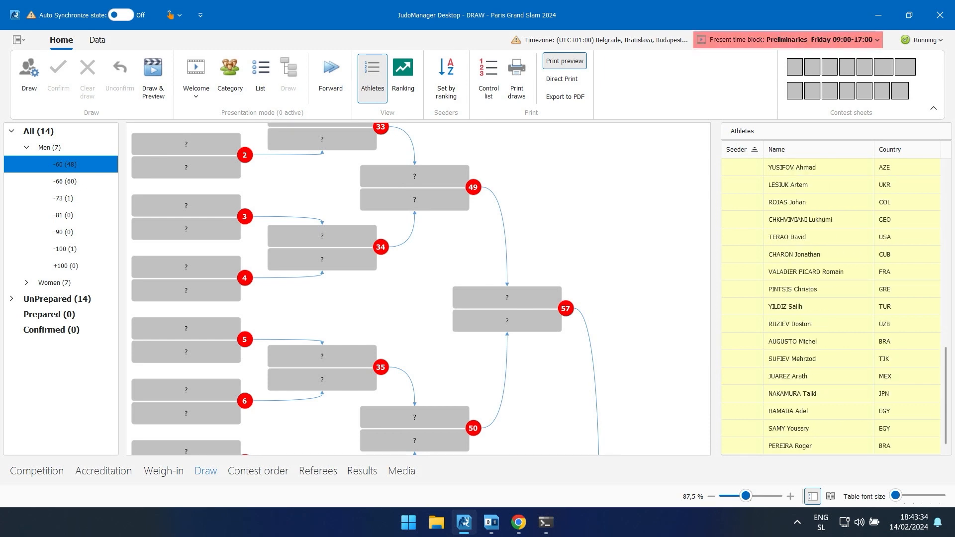
right_click(788, 185)
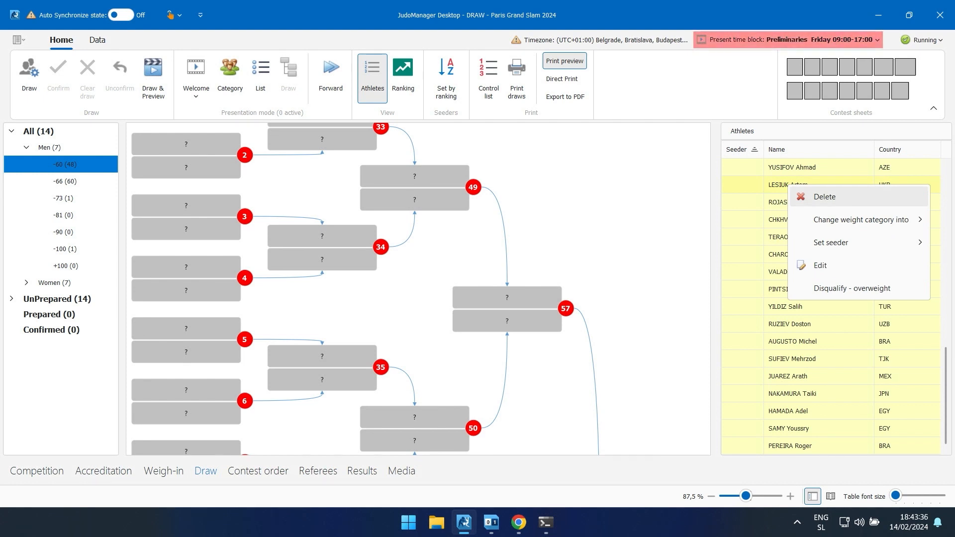
mouse_move(845, 242)
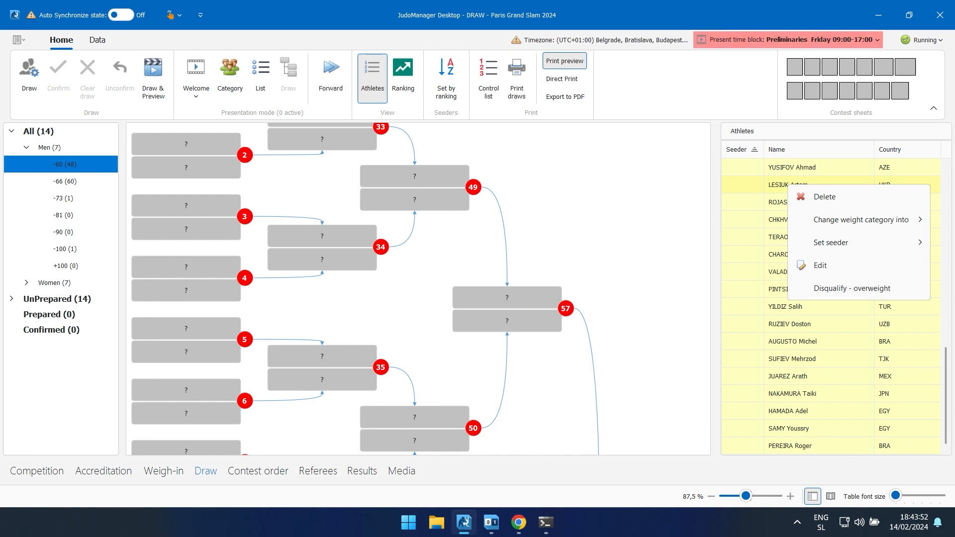
click(761, 219)
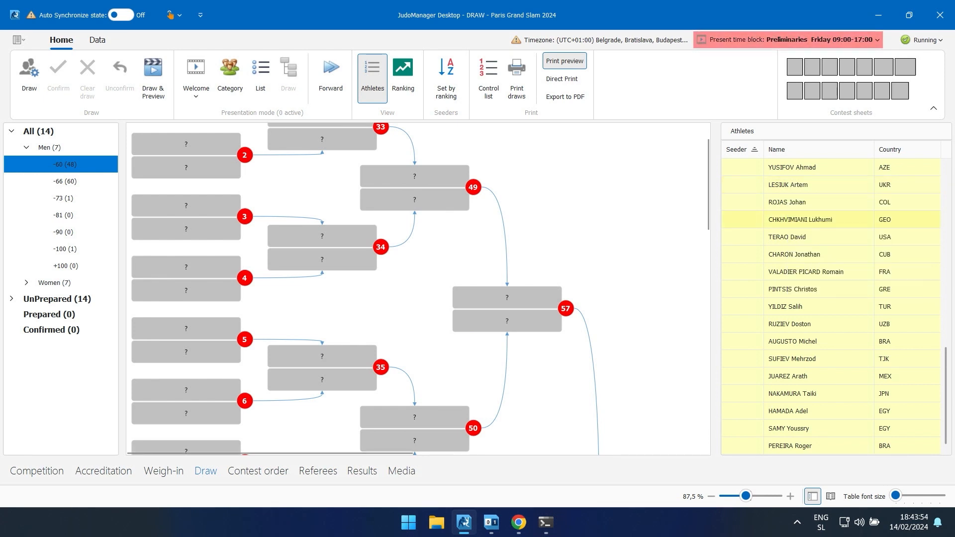
Step: Review the actions available for the Argentine competitor in the detailed men's -60 accreditation list
click(104, 470)
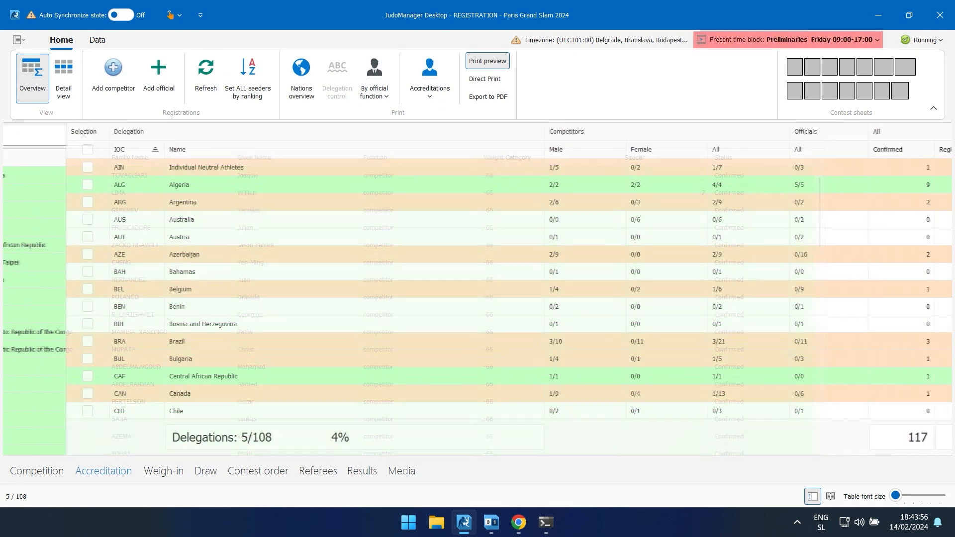
click(63, 78)
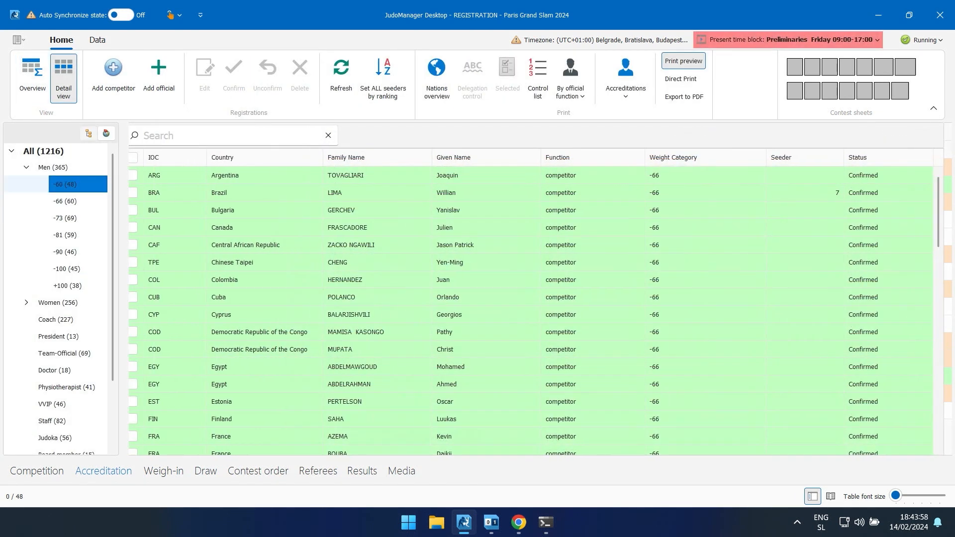
right_click(227, 180)
click(223, 175)
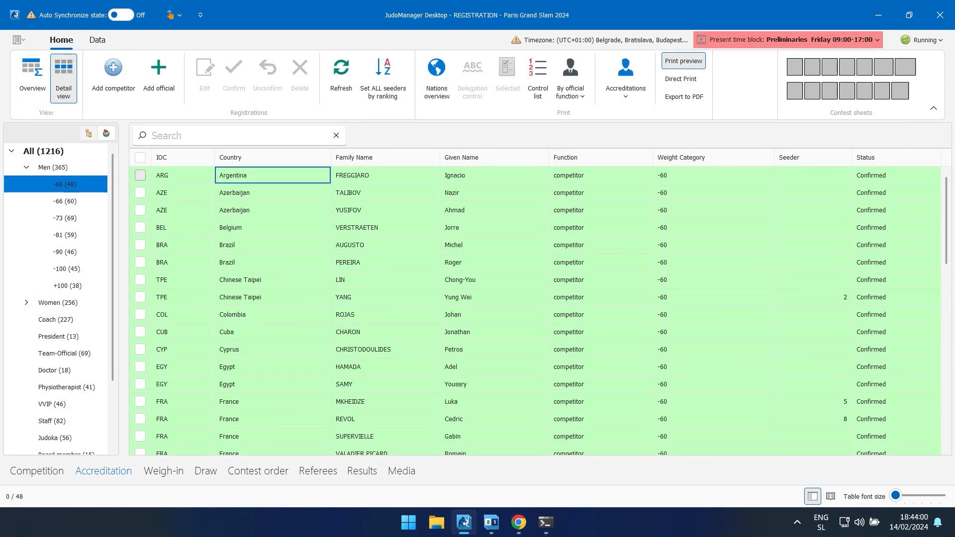
click(140, 175)
right_click(218, 172)
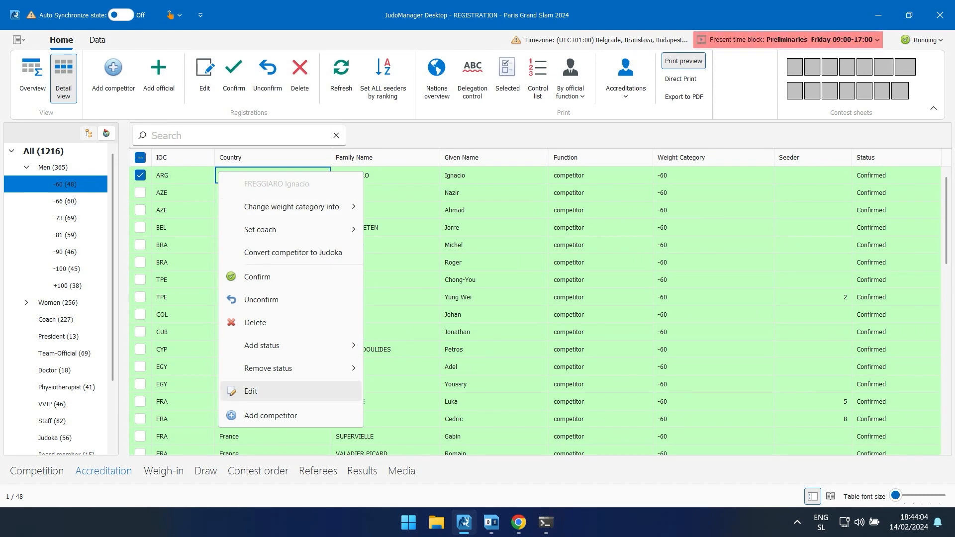
click(398, 279)
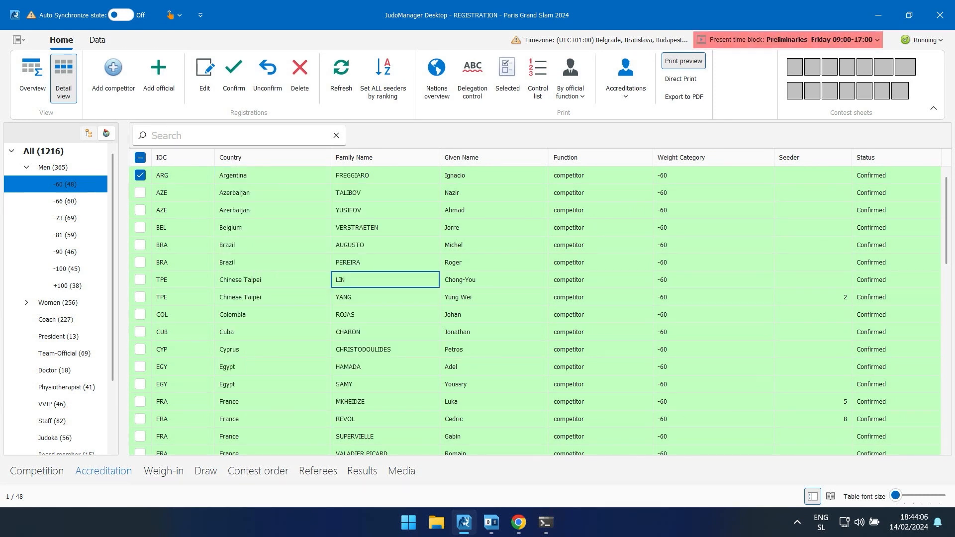
Step: Draw and confirm the men's -60 category, and reverse this by unconfirming and clearing the draw
click(205, 470)
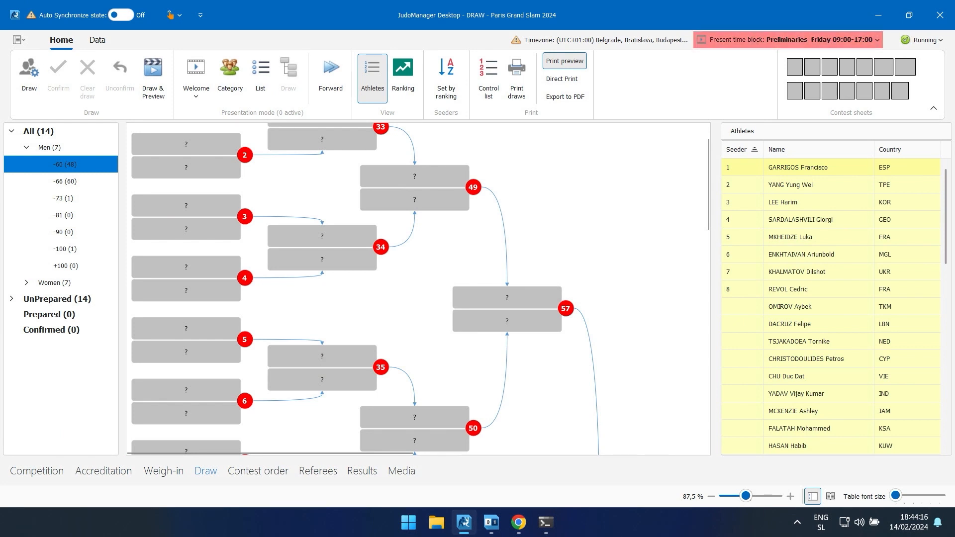
click(29, 74)
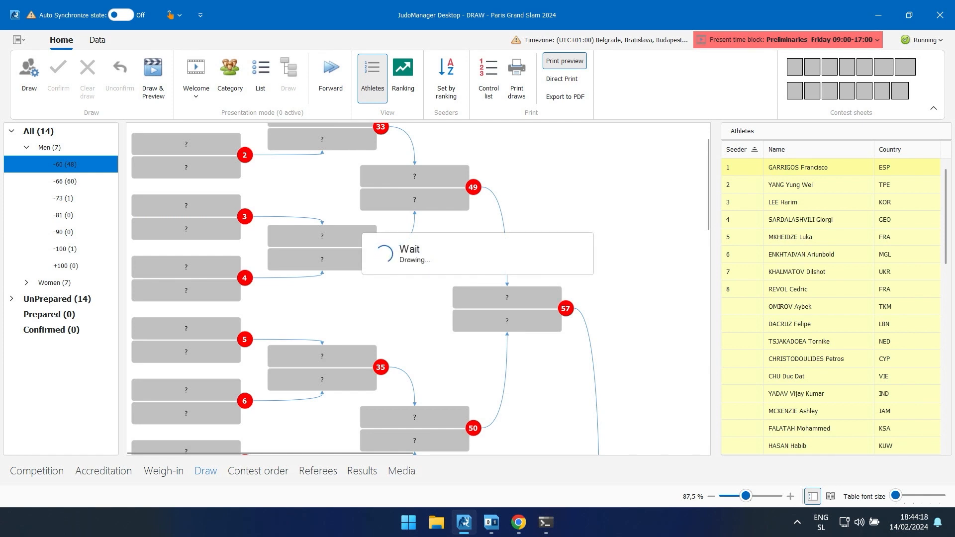
click(58, 75)
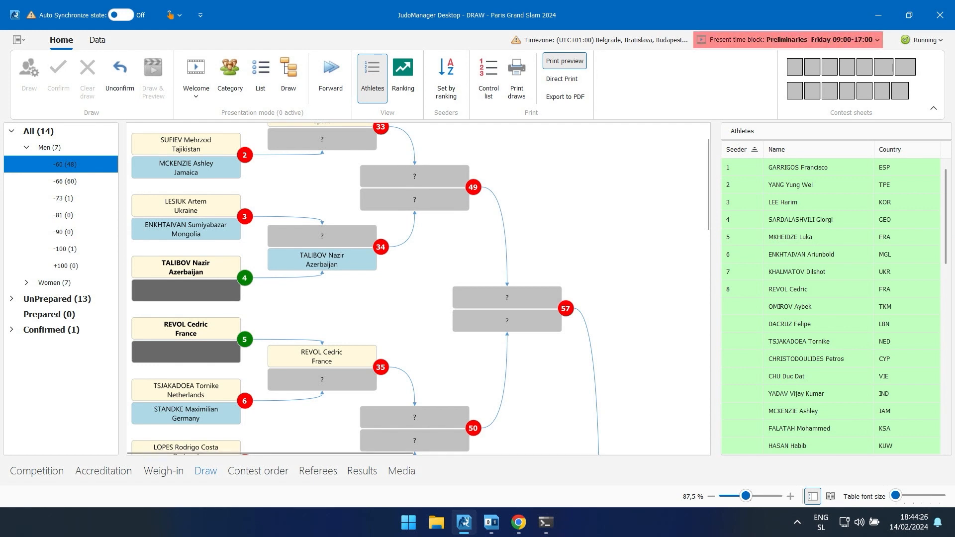
click(119, 72)
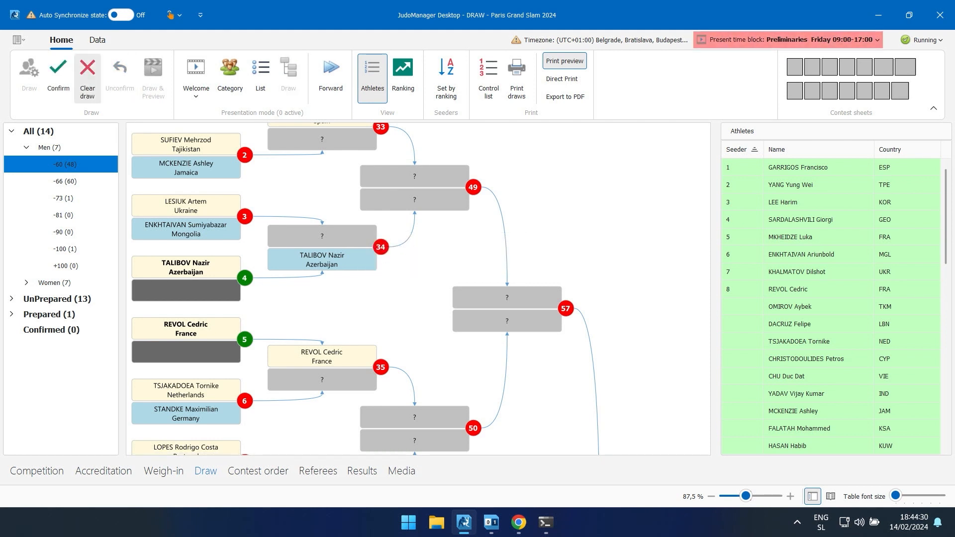
click(88, 77)
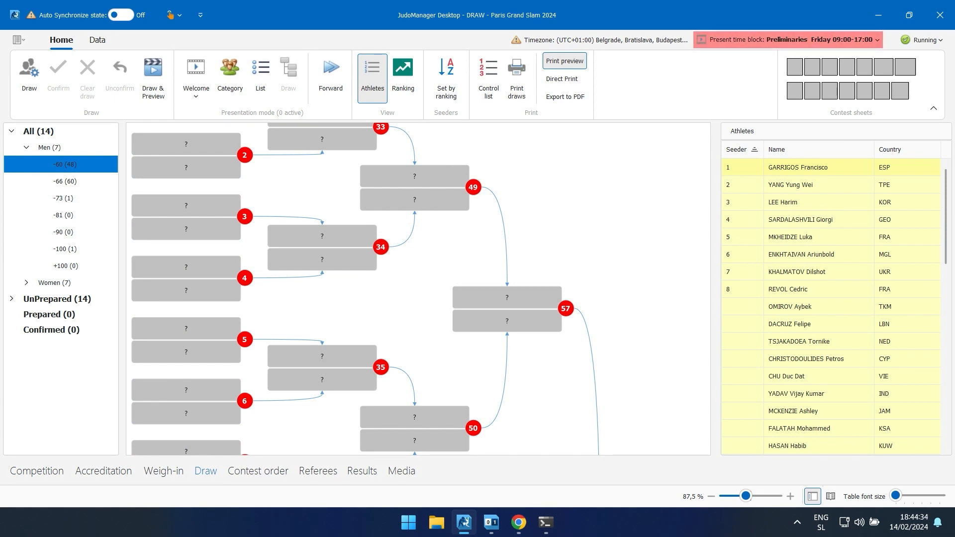
Step: Uncover the desktop and start JudoManager Draw Display with its settings shown full-screen
click(909, 14)
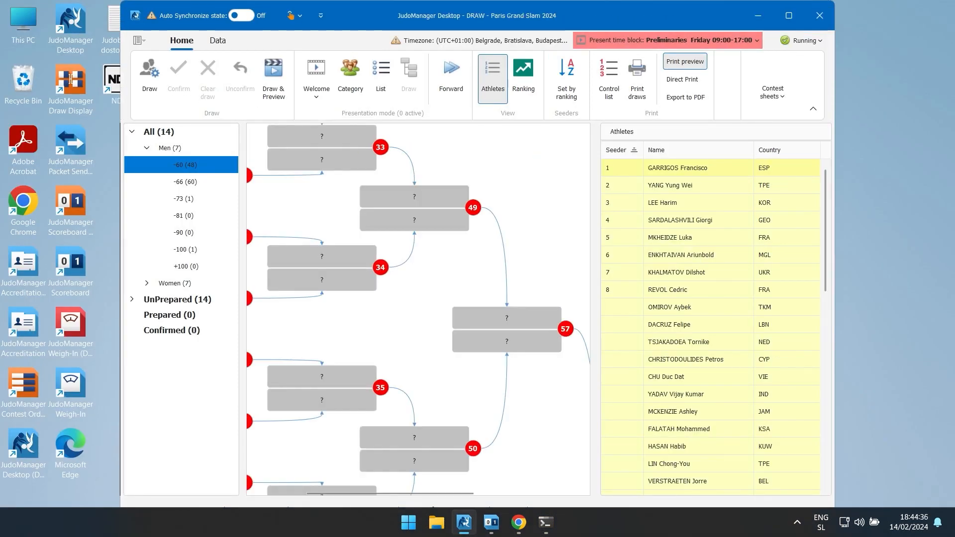
drag(477, 15, 519, 19)
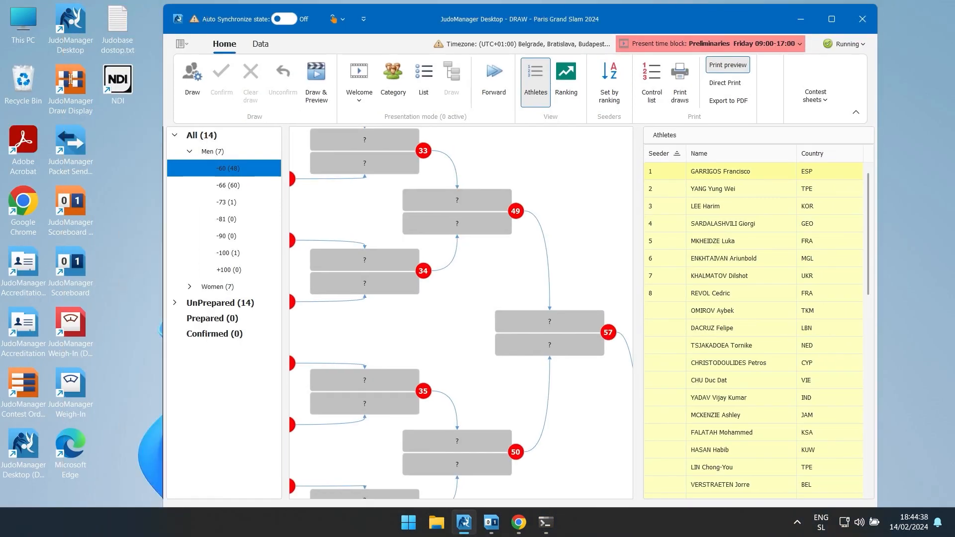
click(70, 89)
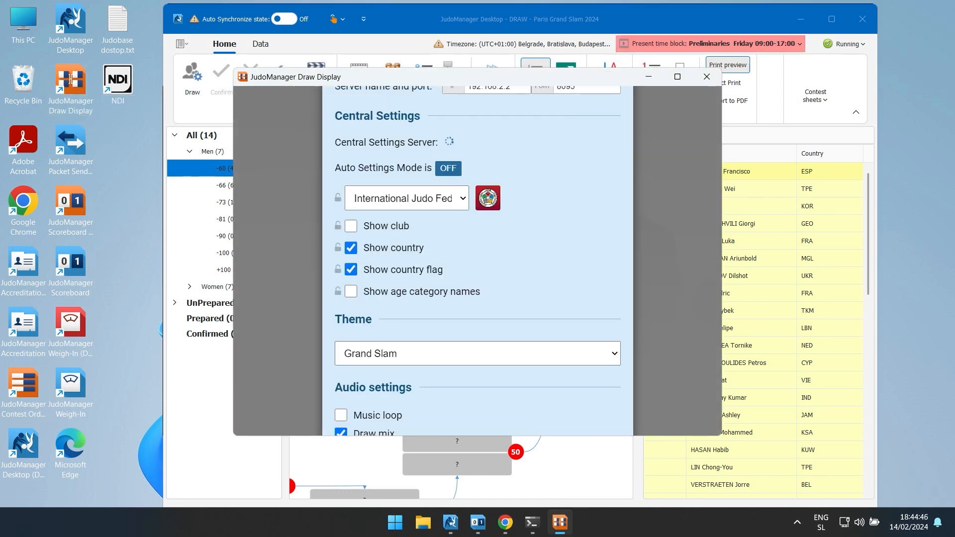
click(676, 76)
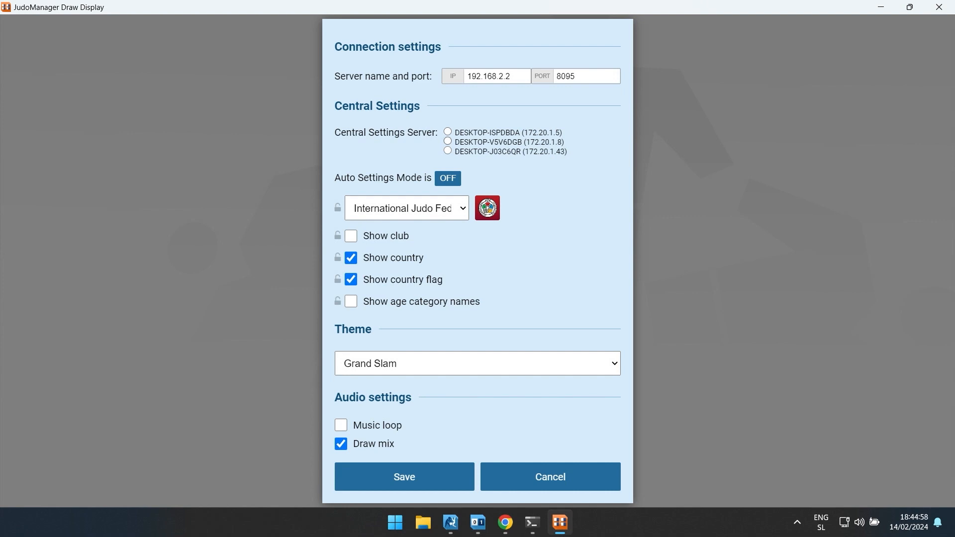
Step: Look up this computer's name with the hostname command and select DESKTOP-J03C6QR (172.20.1.43) as the central settings server
key(super+r)
text(cmd)
key(Return)
text(hostname)
key(Return)
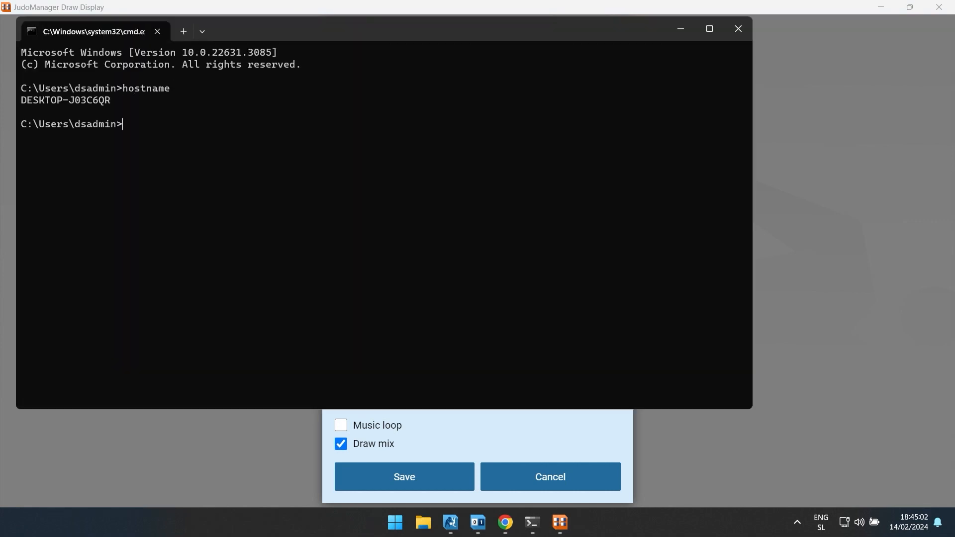
key(Return)
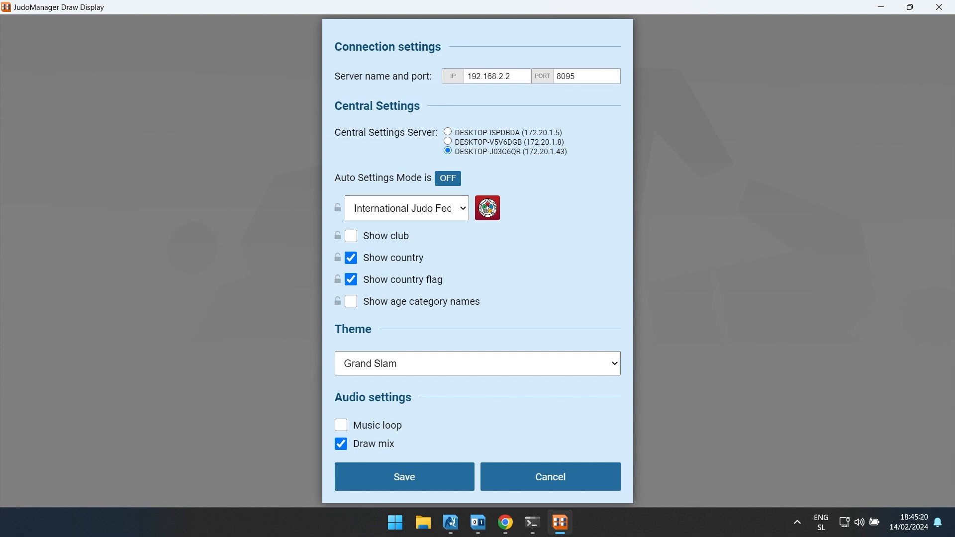
Step: Review the available federation logos and display themes, keeping International Judo Federation and Grand Slam
click(407, 208)
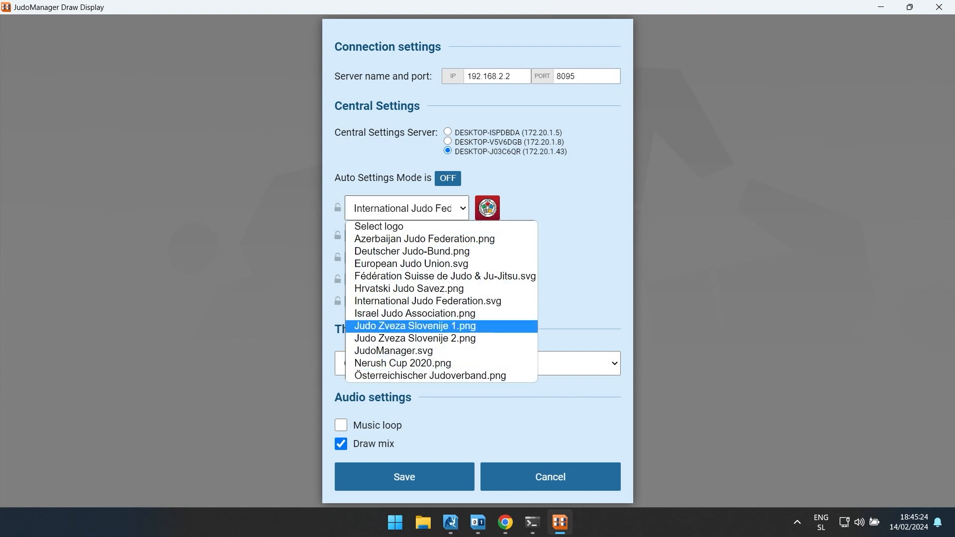
key(Escape)
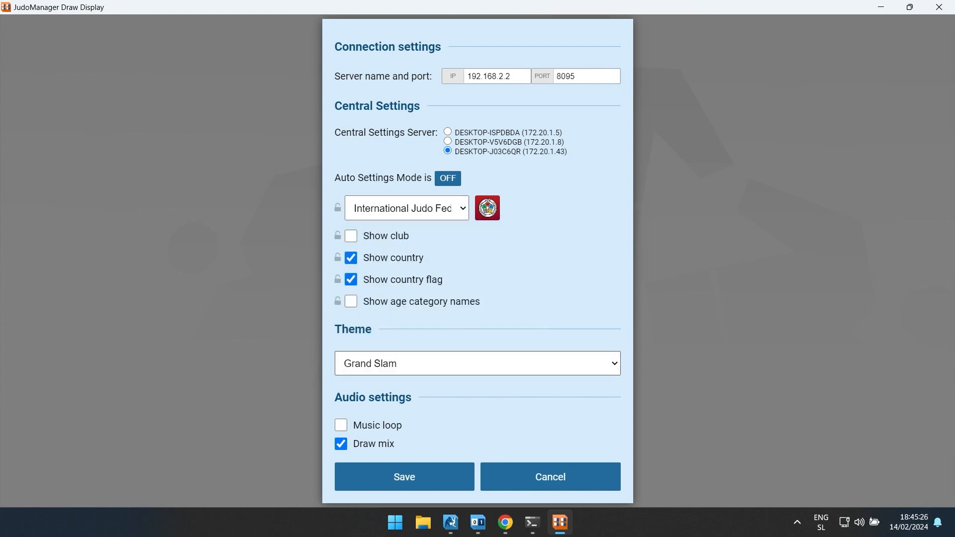
click(478, 364)
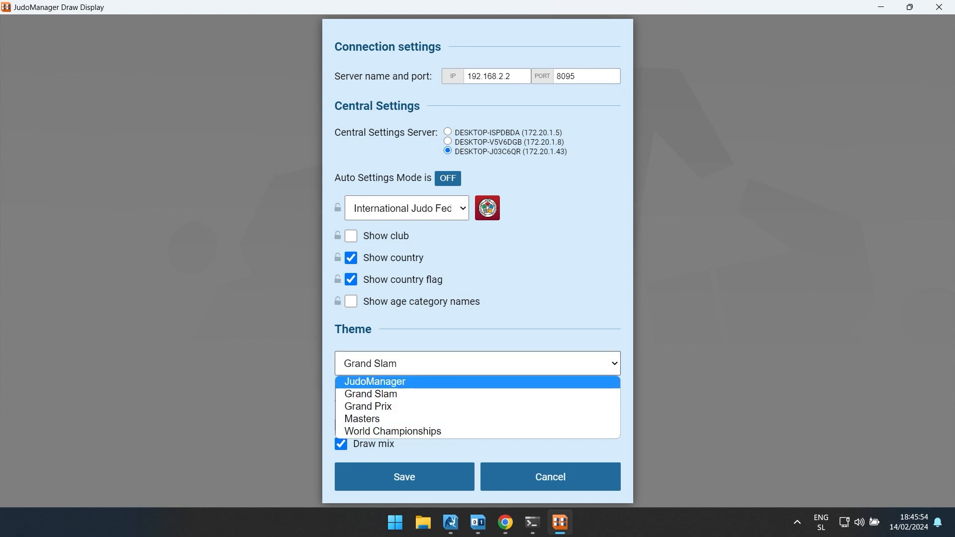
key(Escape)
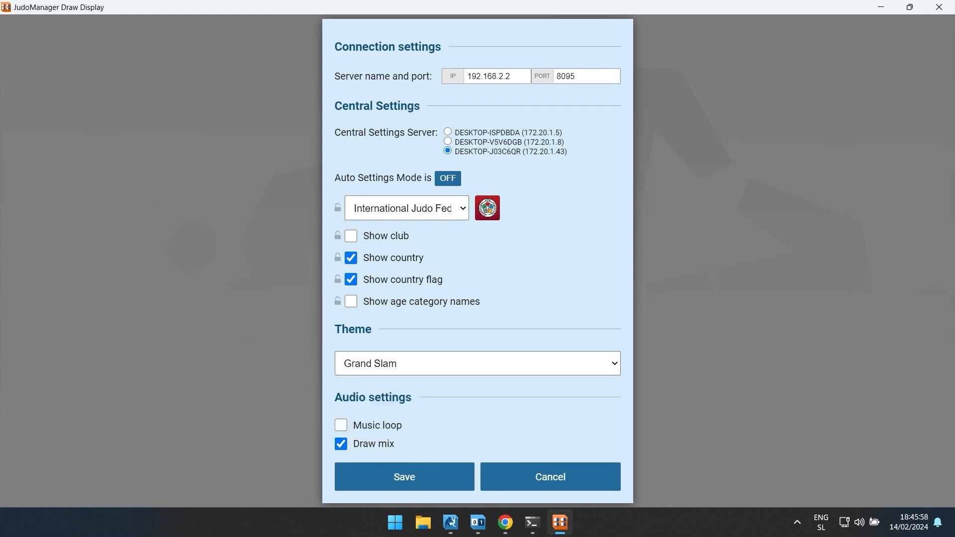
Step: Enable both the music loop and the draw mix, and save the Draw Display settings
click(341, 426)
click(340, 425)
click(341, 444)
click(340, 443)
click(340, 425)
click(404, 477)
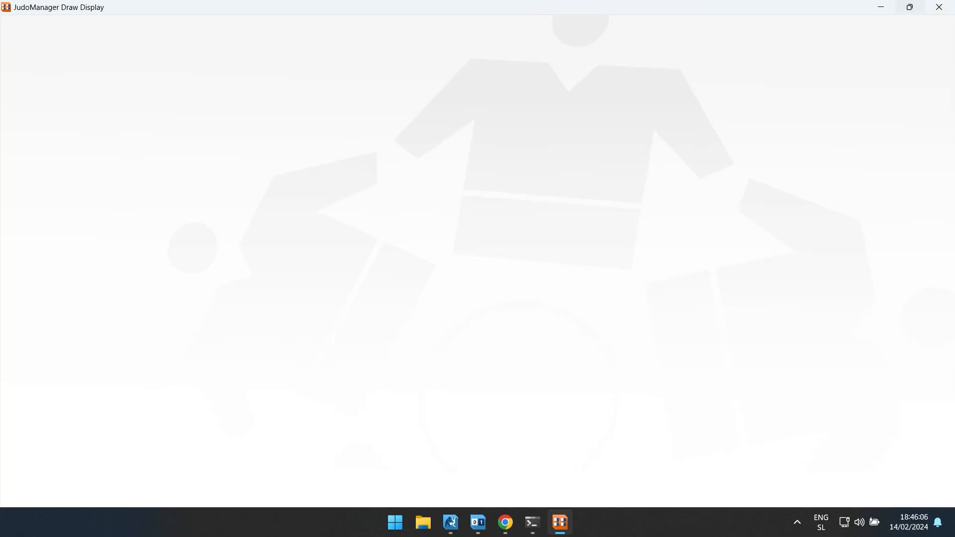
Step: Reduce the Draw Display to a window overlapping the draw window and mute the computer's sound
click(910, 7)
mouse_move(388, 77)
mouse_down()
mouse_move(598, 90)
mouse_move(613, 58)
mouse_move(603, 19)
mouse_up()
drag(396, 20, 290, 31)
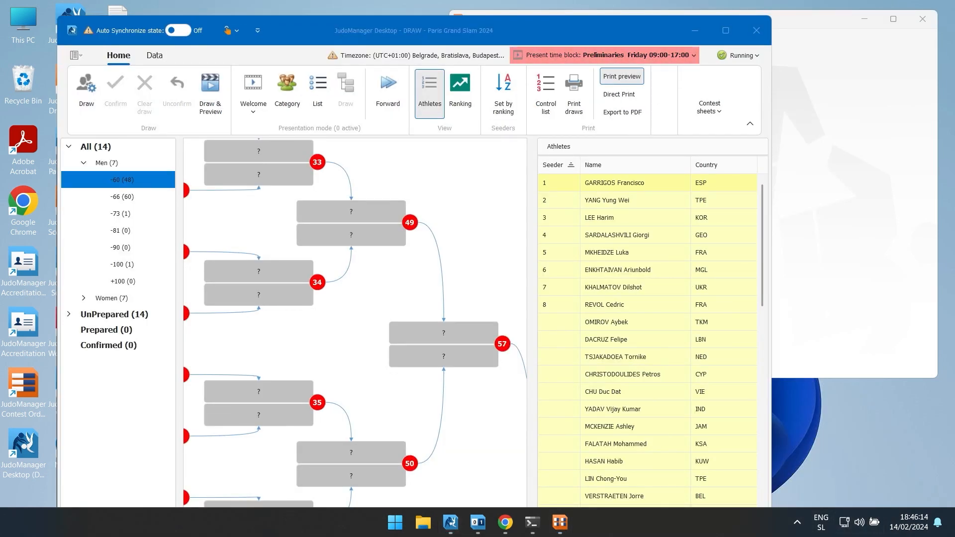
click(859, 522)
click(746, 444)
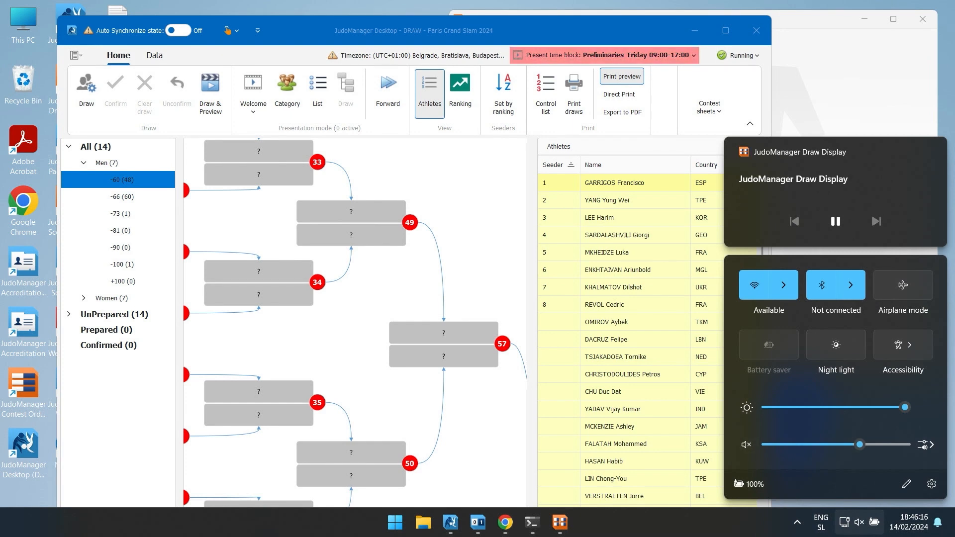
click(852, 82)
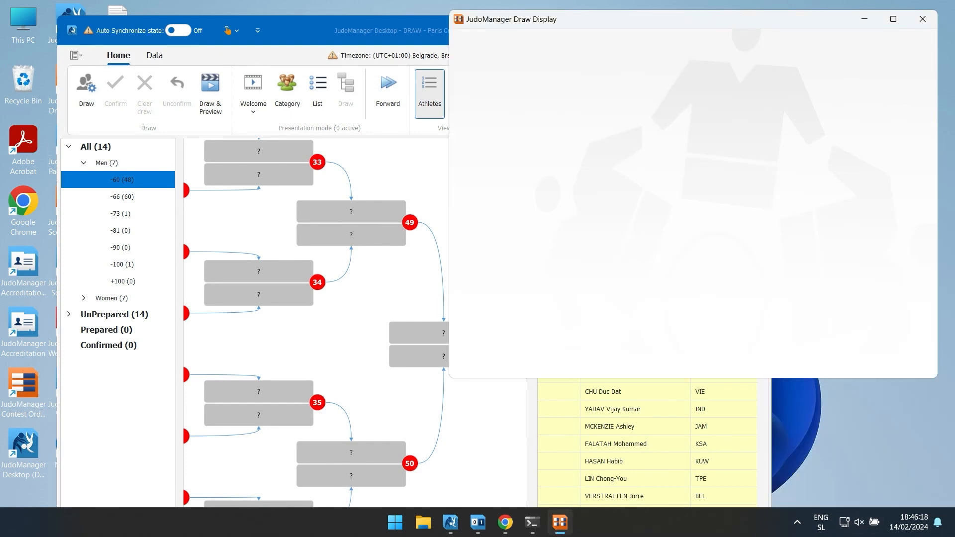
Step: Select the Men age category and try to present the Welcome screen on the Draw Display
click(107, 163)
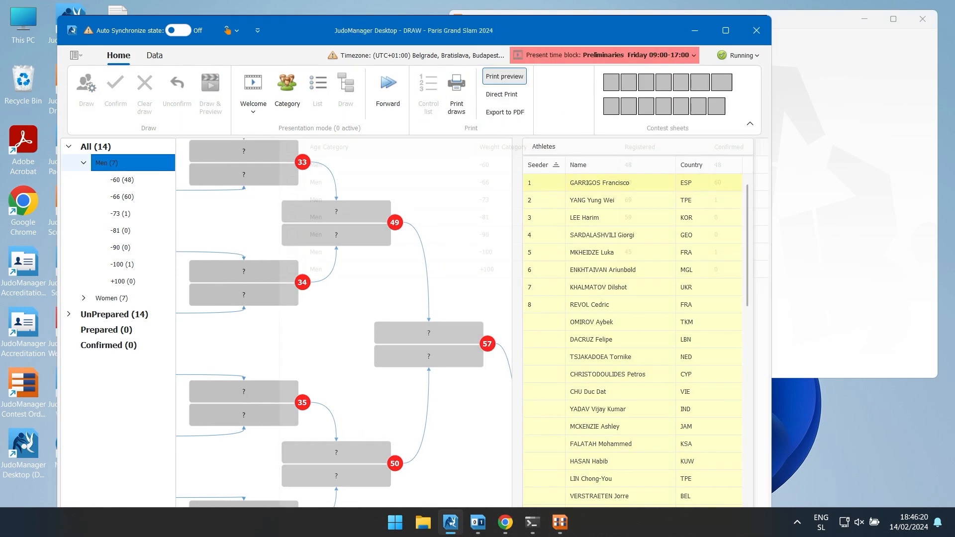
drag(804, 20, 811, 23)
click(253, 84)
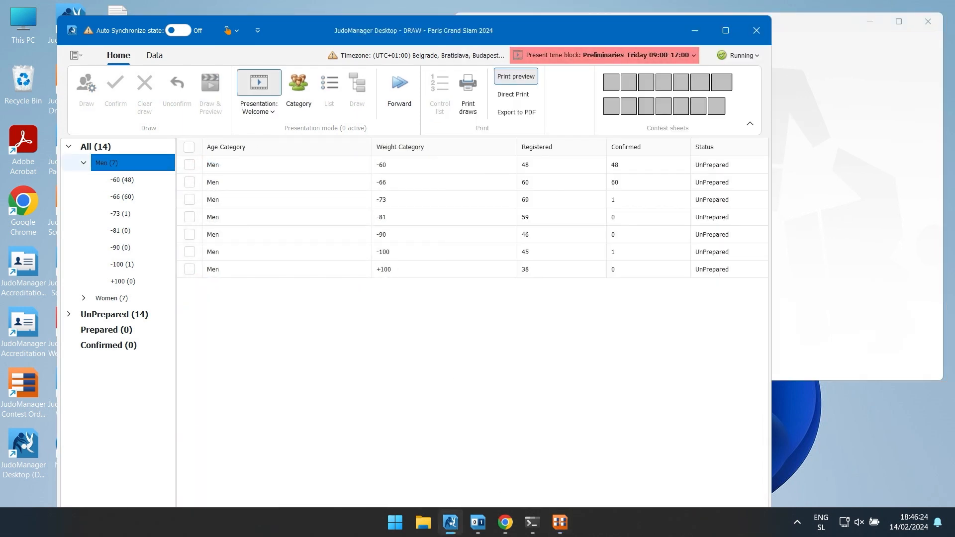
click(259, 108)
click(271, 130)
click(259, 108)
click(271, 131)
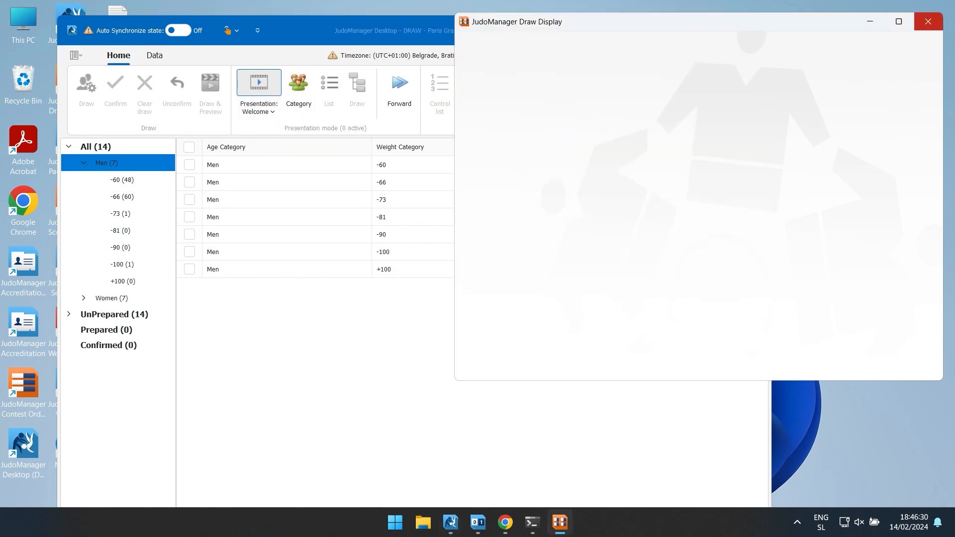
Step: Close JudoManager Draw Display, uncover the desktop and restart it with its settings shown full-screen
drag(326, 39, 302, 34)
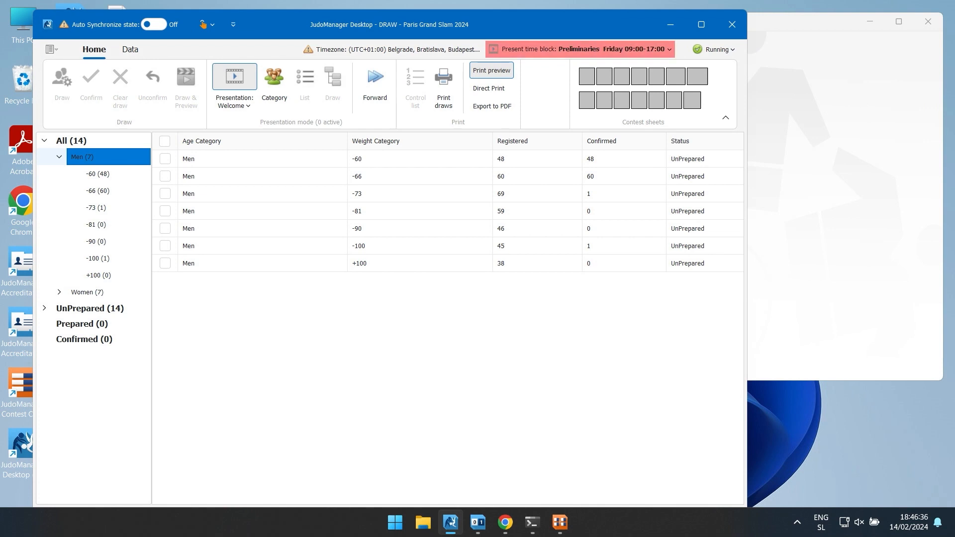
click(928, 21)
mouse_move(373, 13)
mouse_down()
mouse_move(493, 16)
mouse_move(495, 7)
mouse_up()
double_click(71, 79)
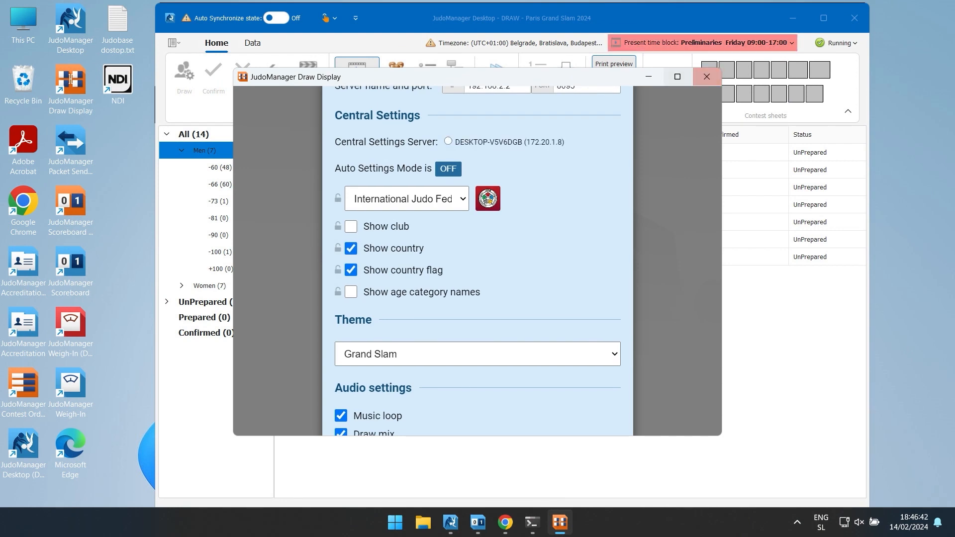
click(677, 76)
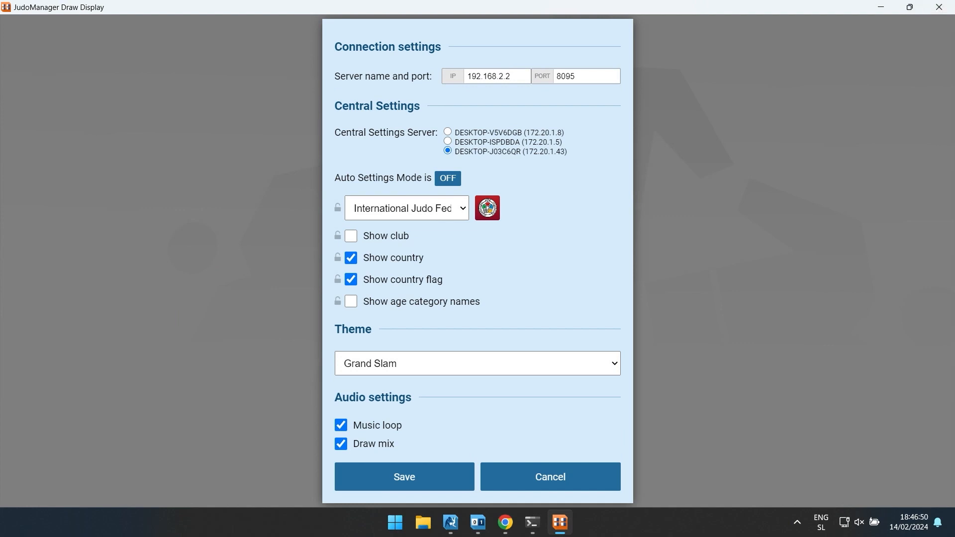
double_click(488, 76)
text(127)
click(404, 476)
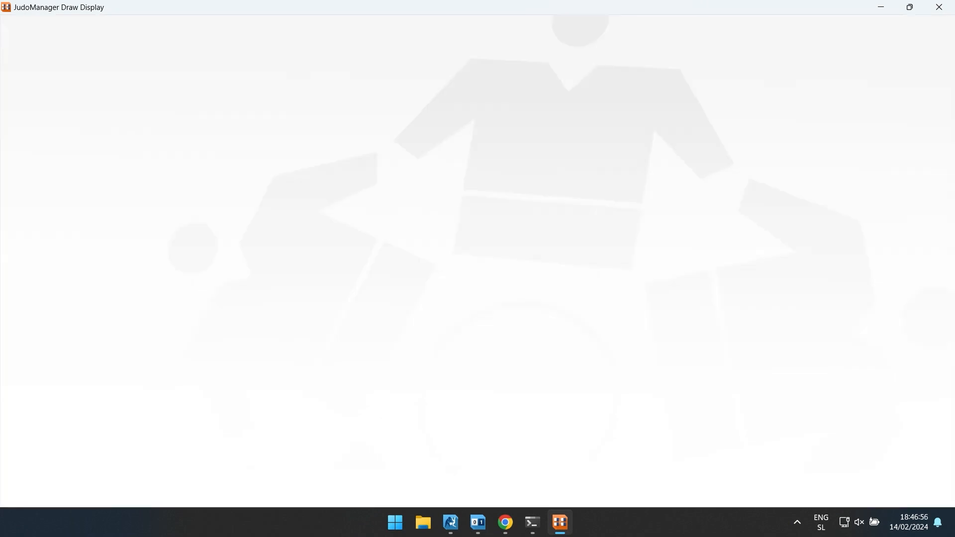
Step: Present the Welcome screen with the draw window and reduced Draw Display placed next to each other, and look at the service options
click(909, 7)
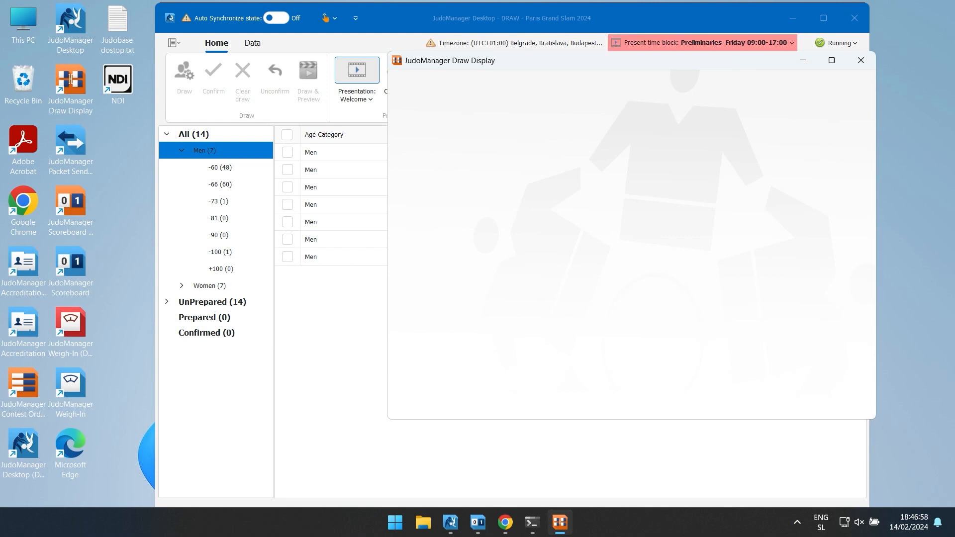
click(357, 94)
click(376, 119)
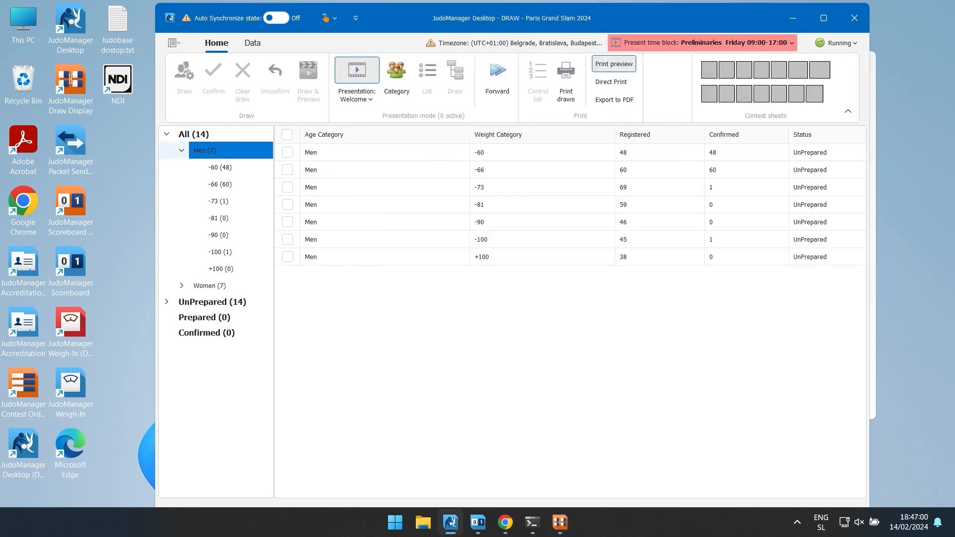
drag(717, 27, 567, 24)
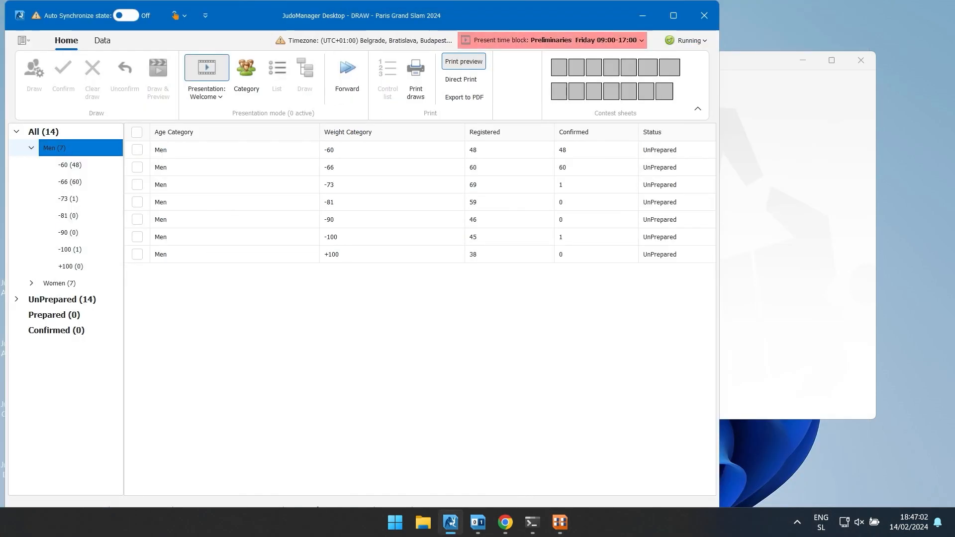
click(746, 61)
mouse_move(659, 59)
mouse_down()
mouse_move(727, 79)
mouse_move(735, 57)
mouse_up()
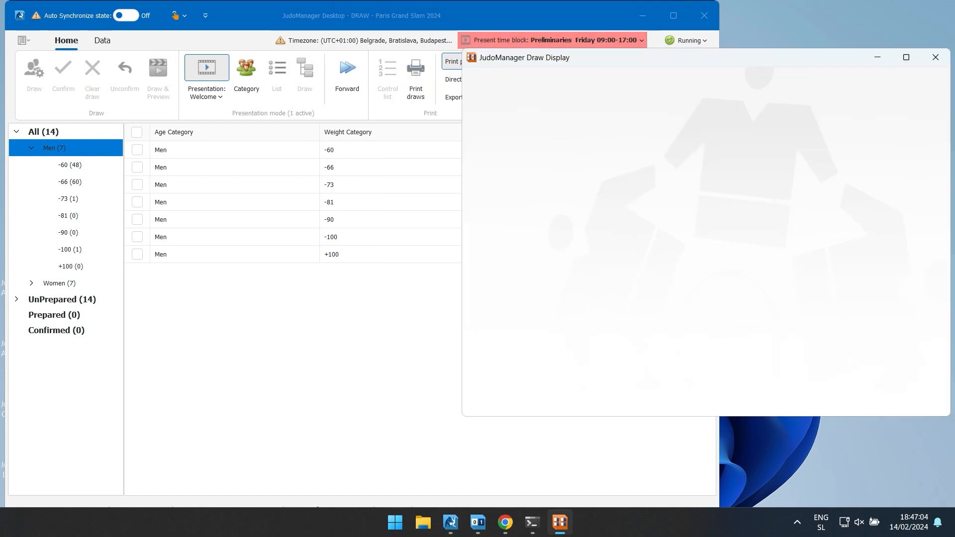
click(688, 40)
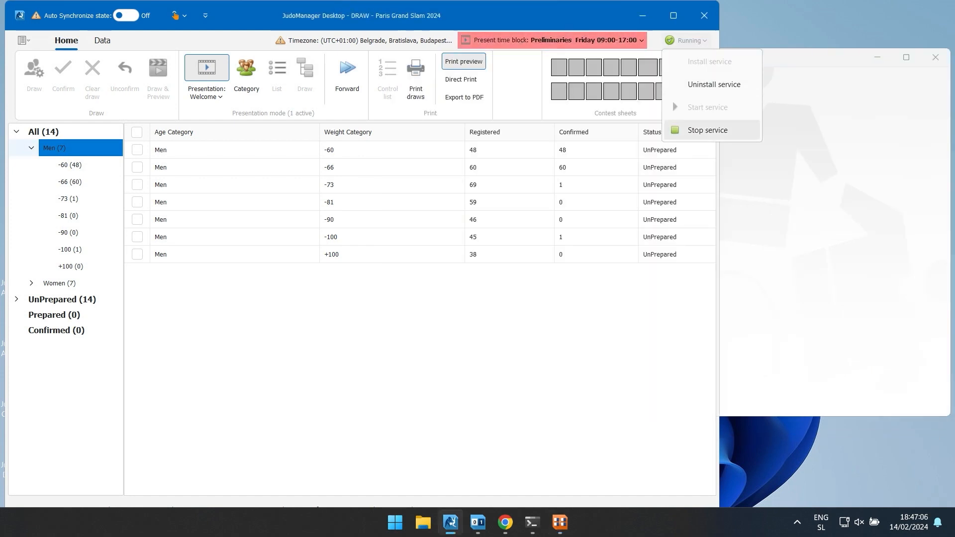
click(815, 150)
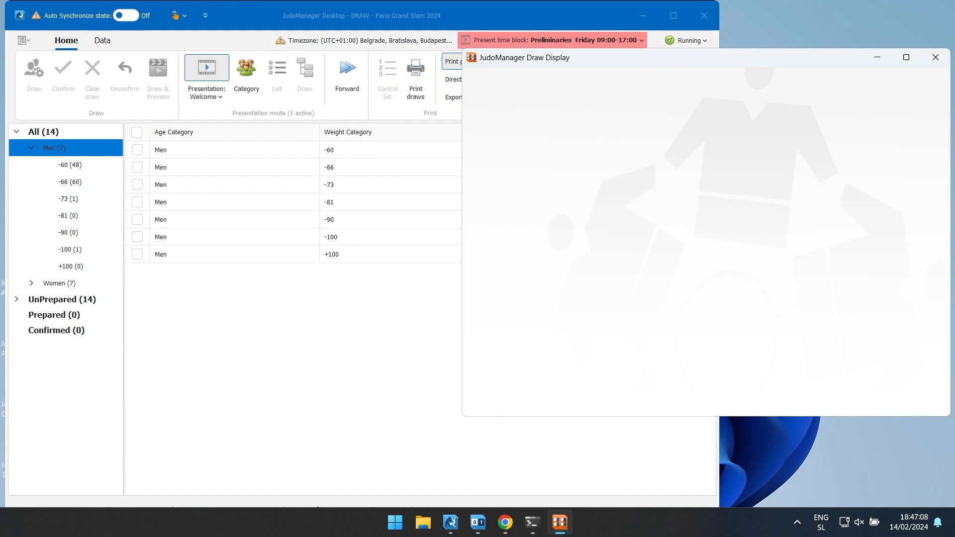
key(Escape)
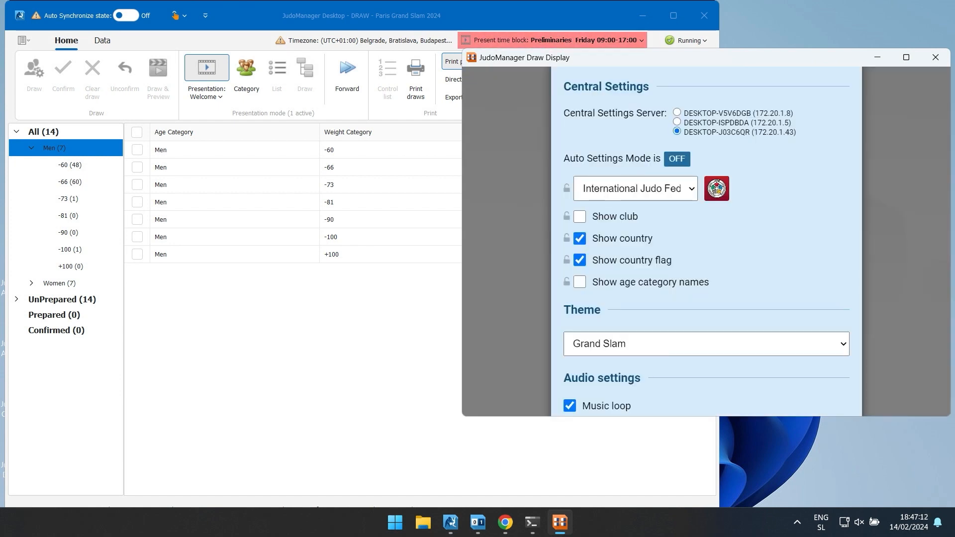
double_click(706, 49)
drag(733, 78, 694, 78)
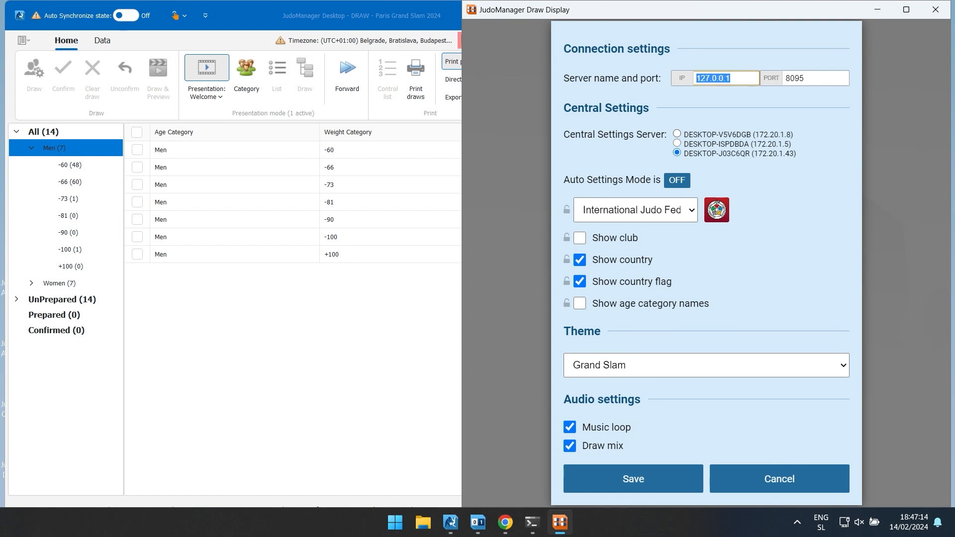
text(172)
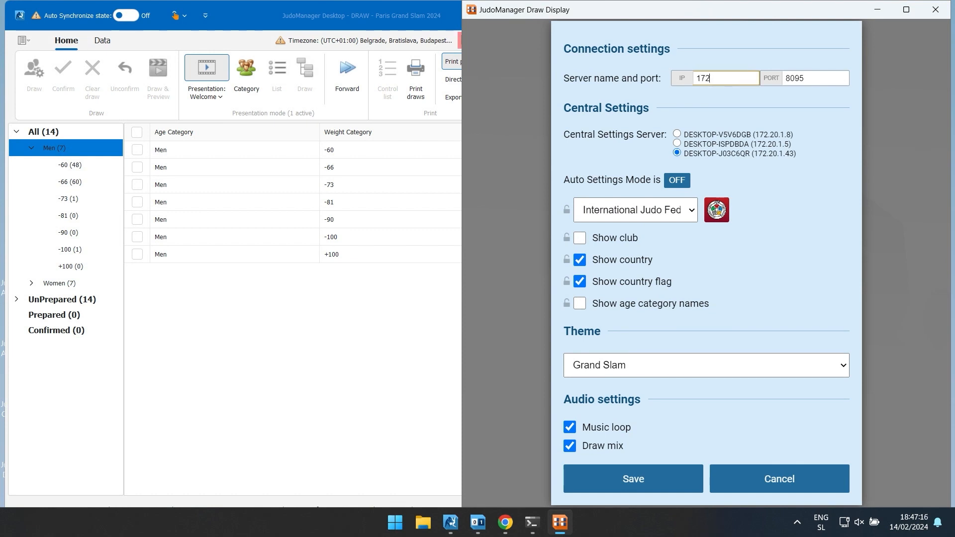
text(.20.1.43)
key(ctrl+a)
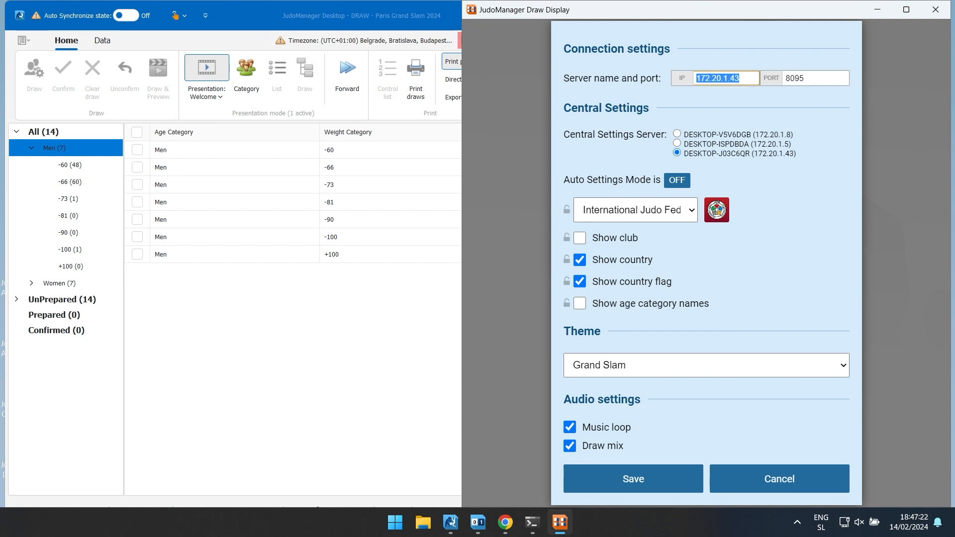
key(Return)
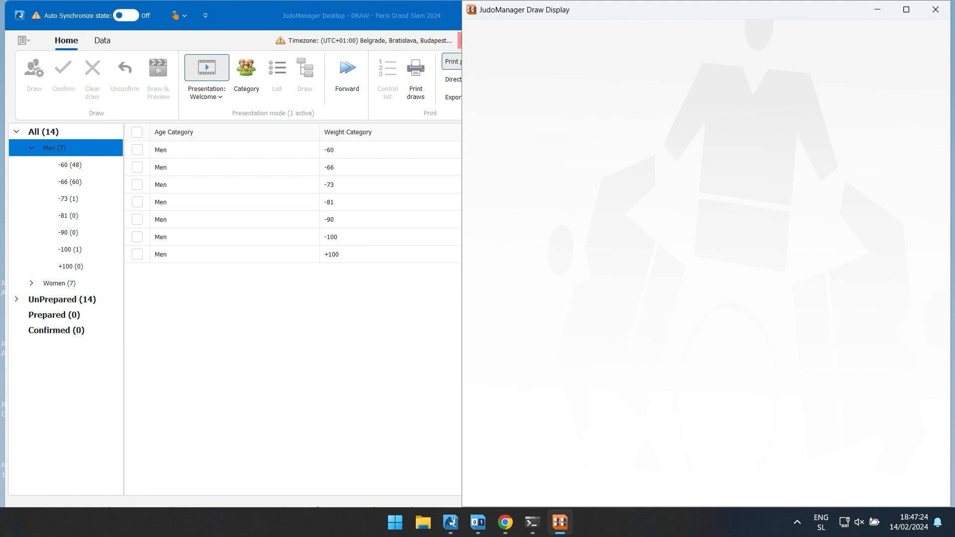
click(207, 93)
click(227, 116)
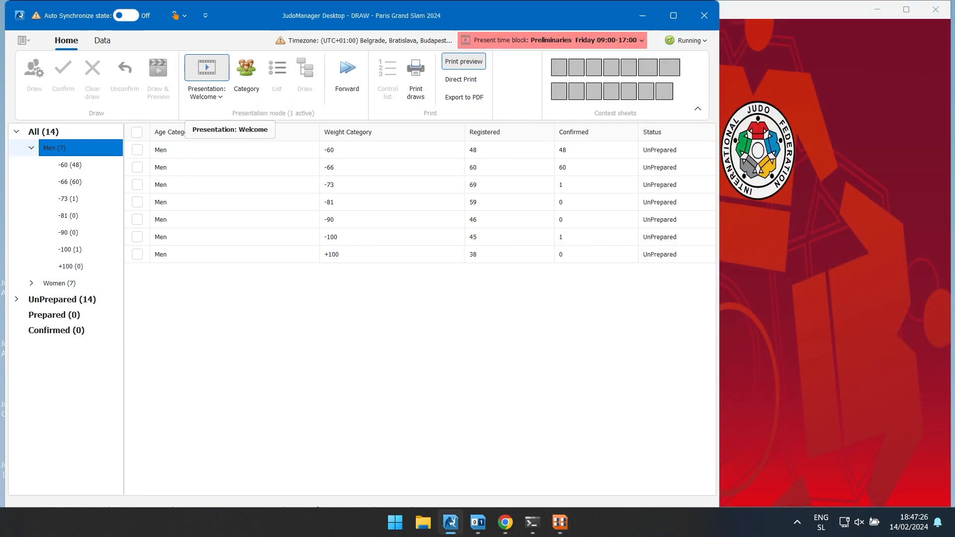
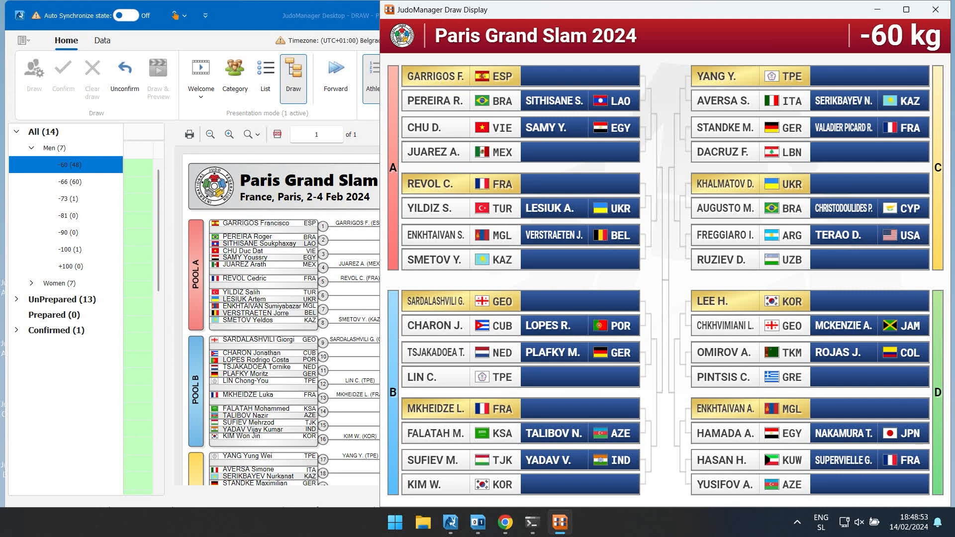
key(s)
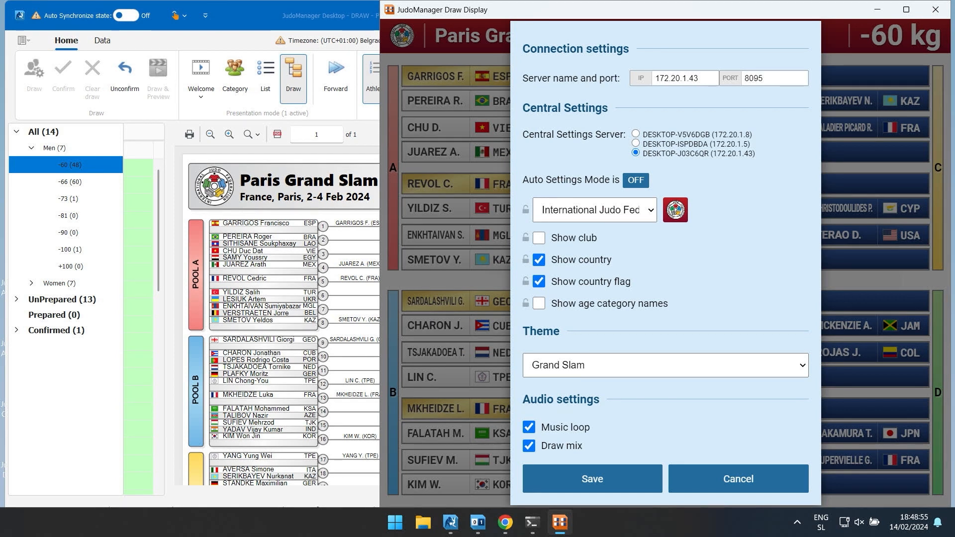
double_click(697, 78)
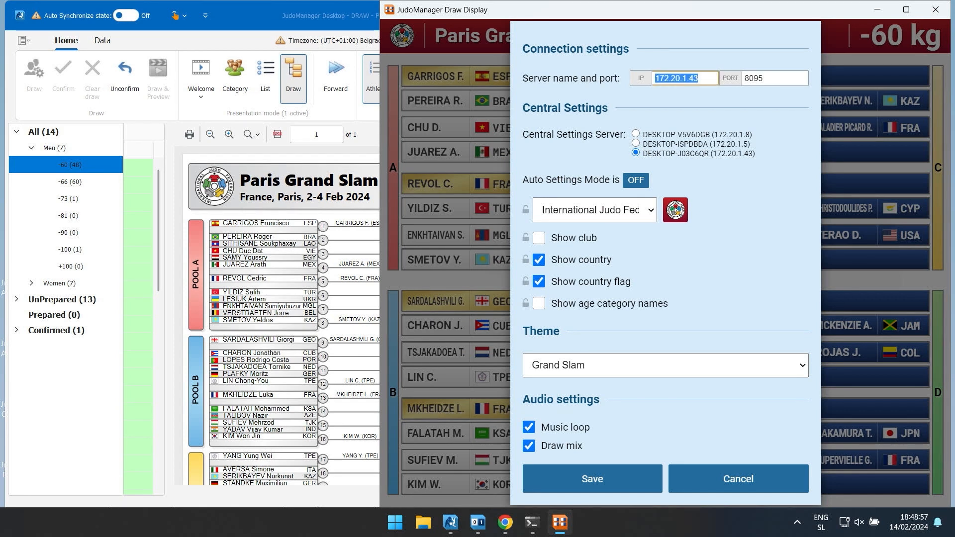
text(localhost)
key(Return)
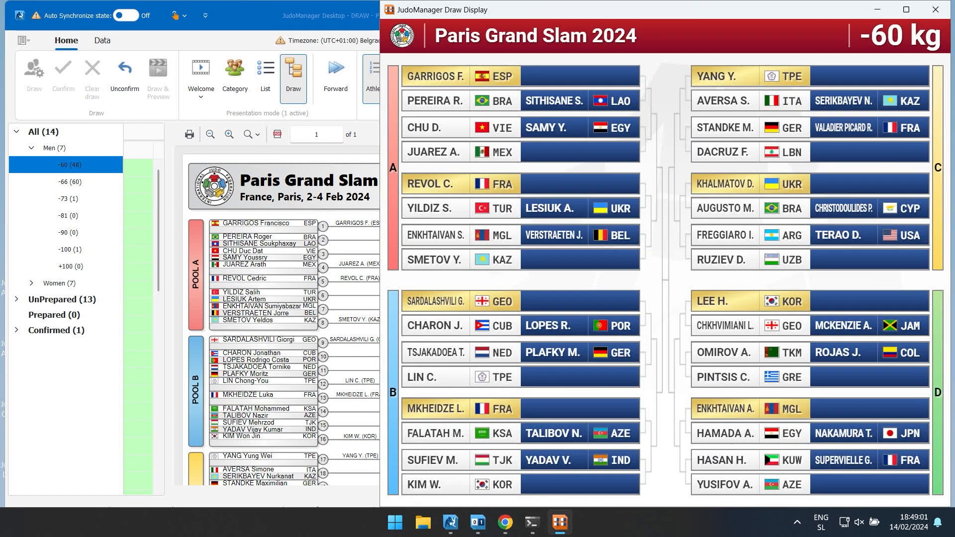
key(Escape)
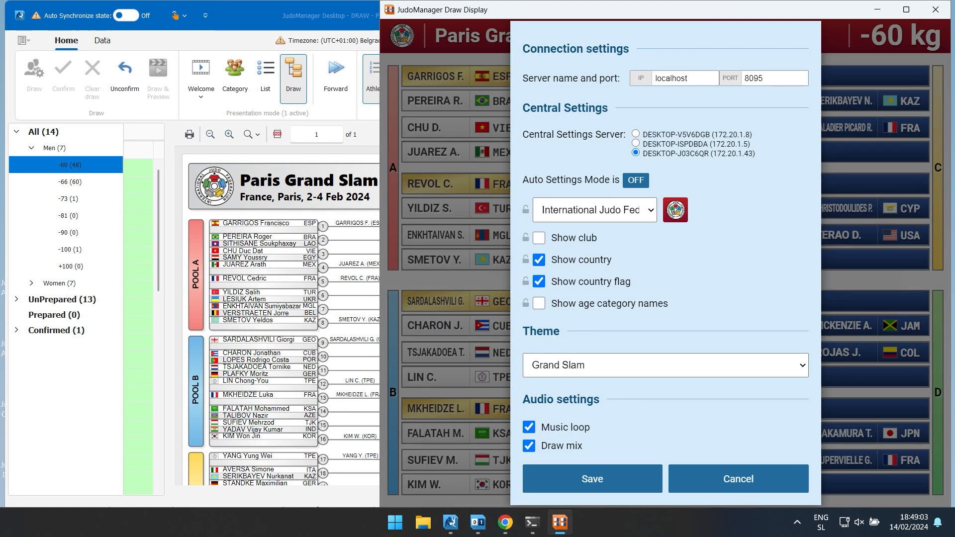
key(Escape)
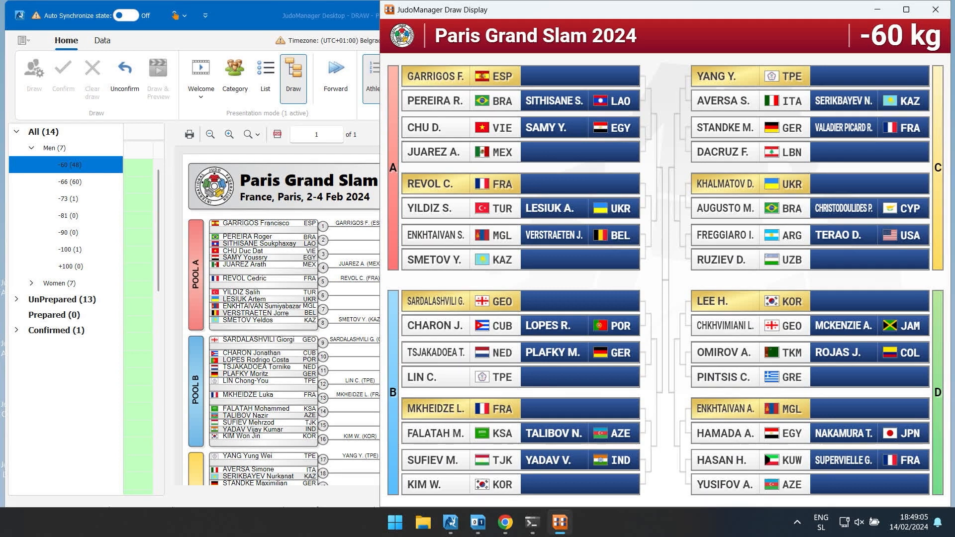
Step: Advance the presentation from the men's -60 draw to the -66 category and its athlete list
drag(814, 460, 938, 484)
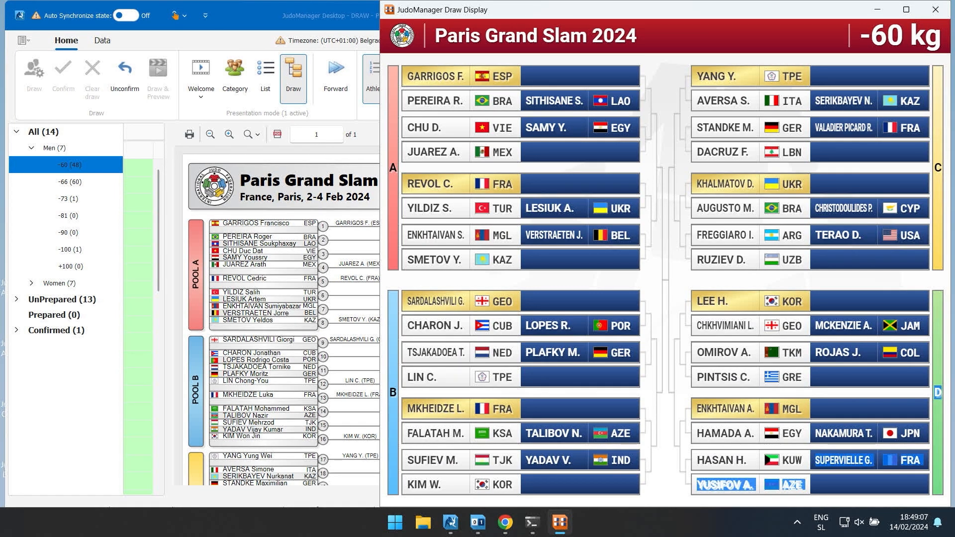
click(336, 75)
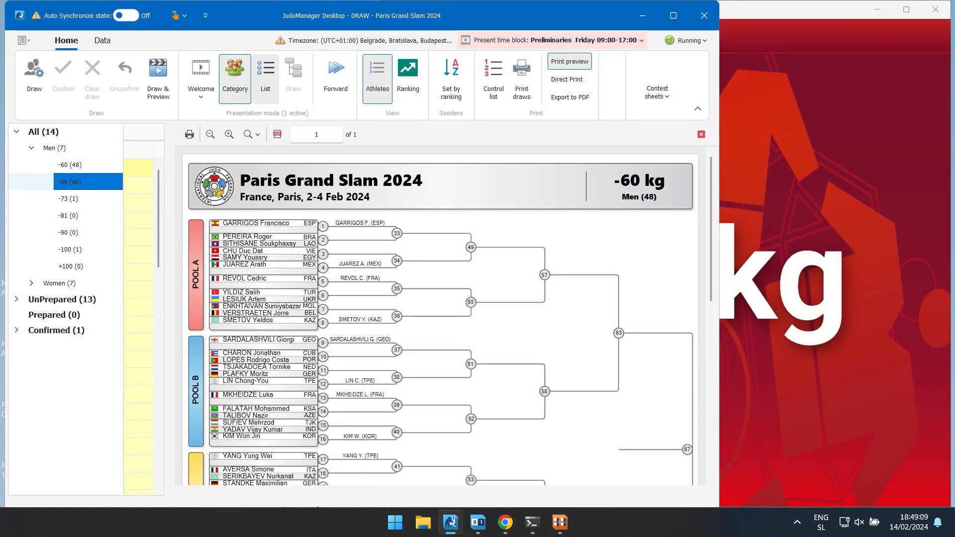
click(336, 74)
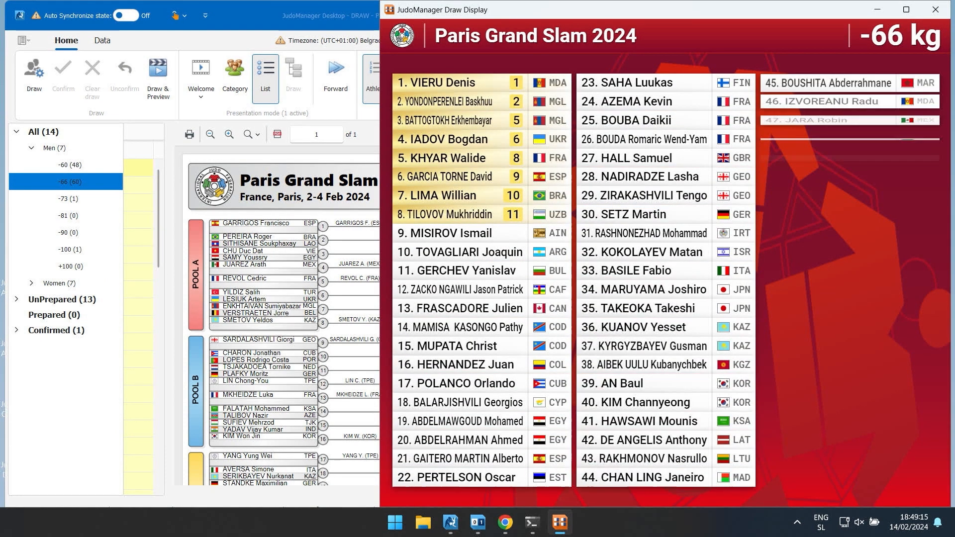
Step: Minimize the draw display window and maximize the main competition window
click(60, 283)
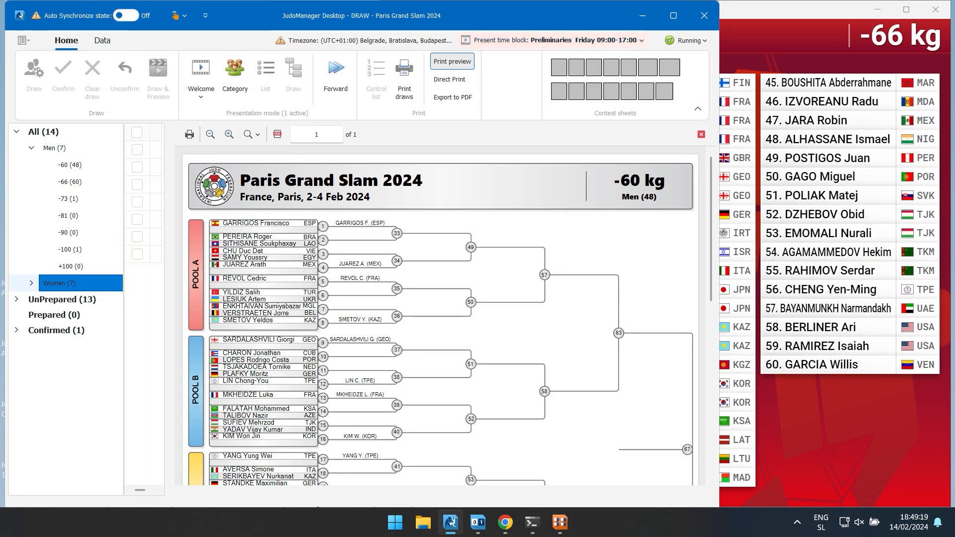
click(815, 10)
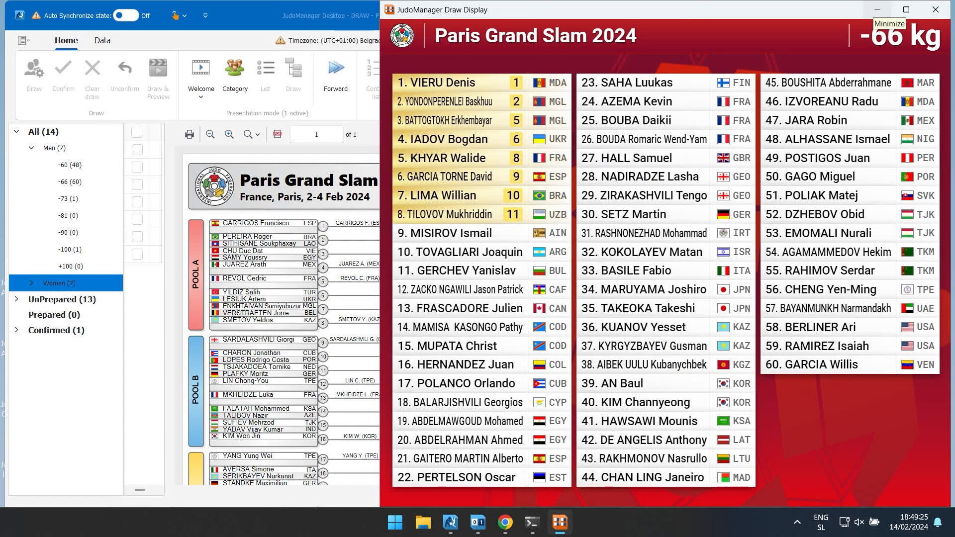
click(877, 10)
click(673, 16)
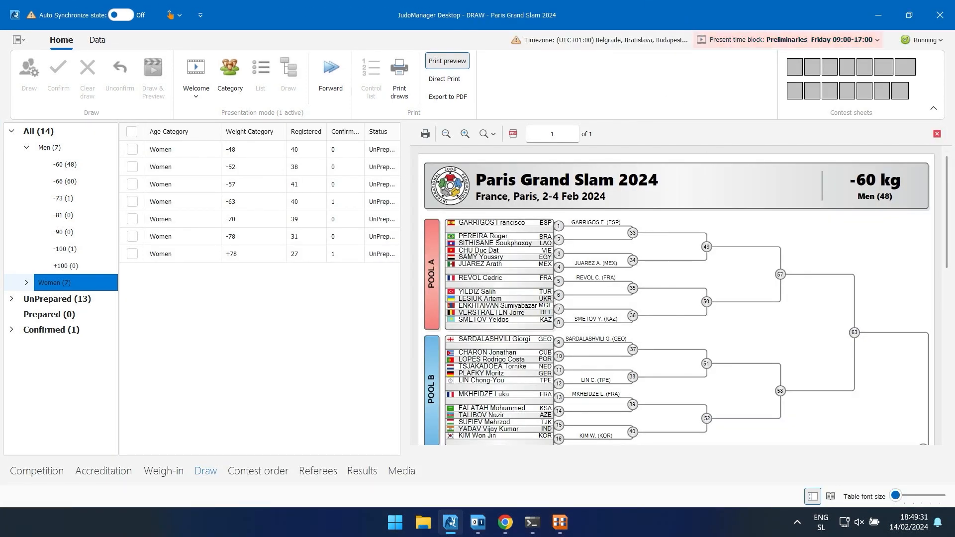
Step: Disqualify the eighth-seeded athlete in the men's -60 category for being overweight
click(66, 165)
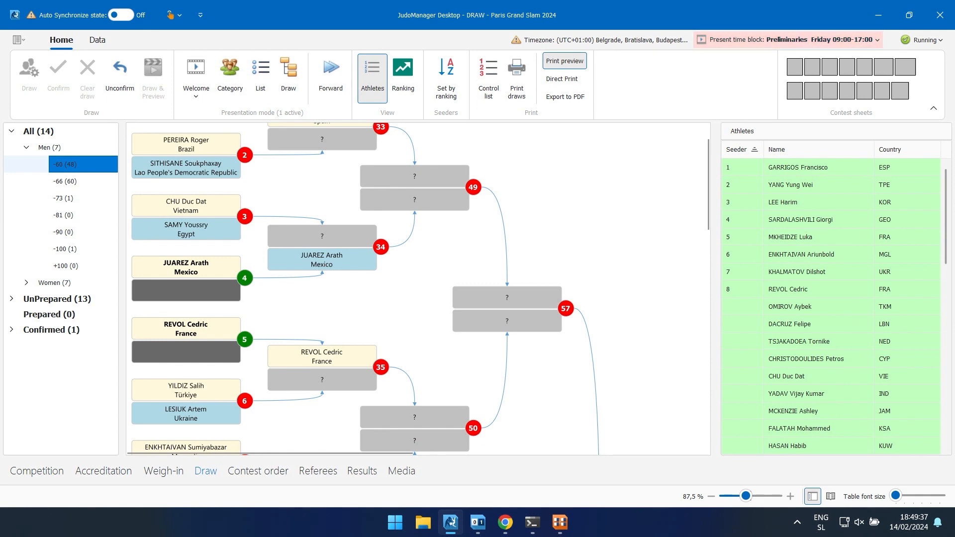
right_click(796, 290)
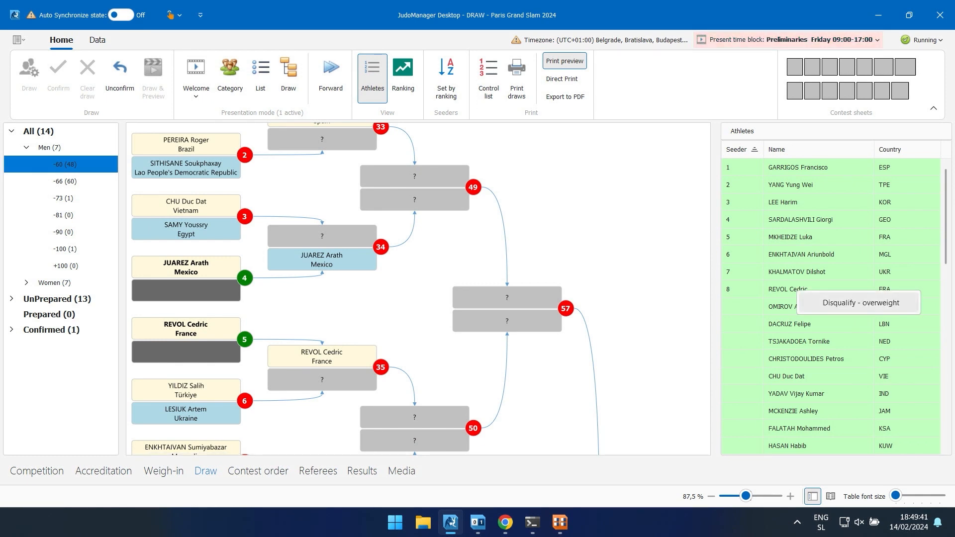
click(861, 302)
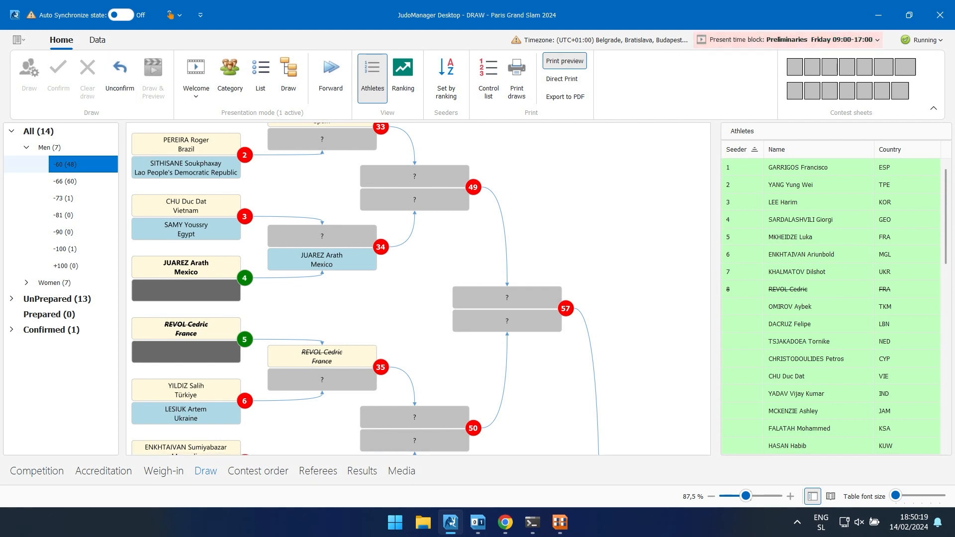
Step: Unconfirm the men's -60 category and clear its draw
click(50, 147)
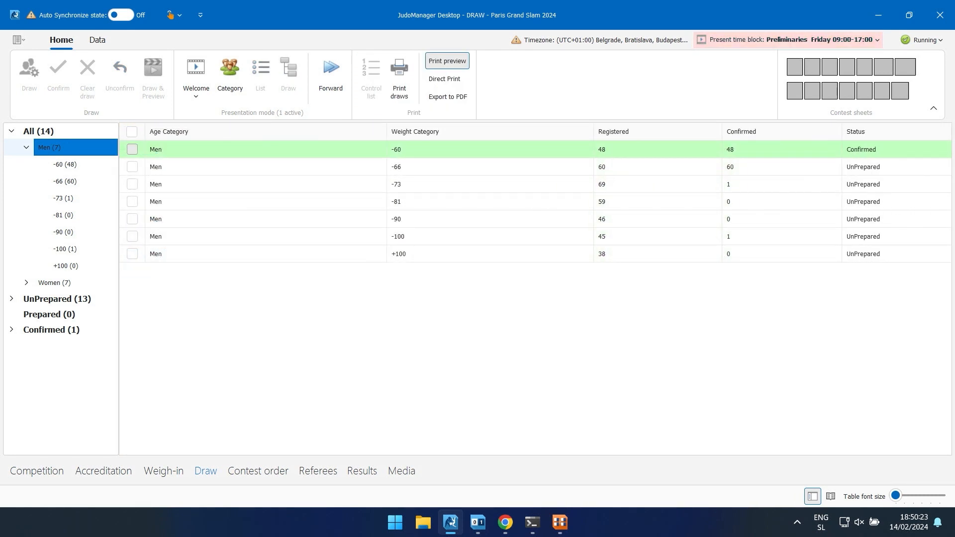
click(132, 149)
click(119, 74)
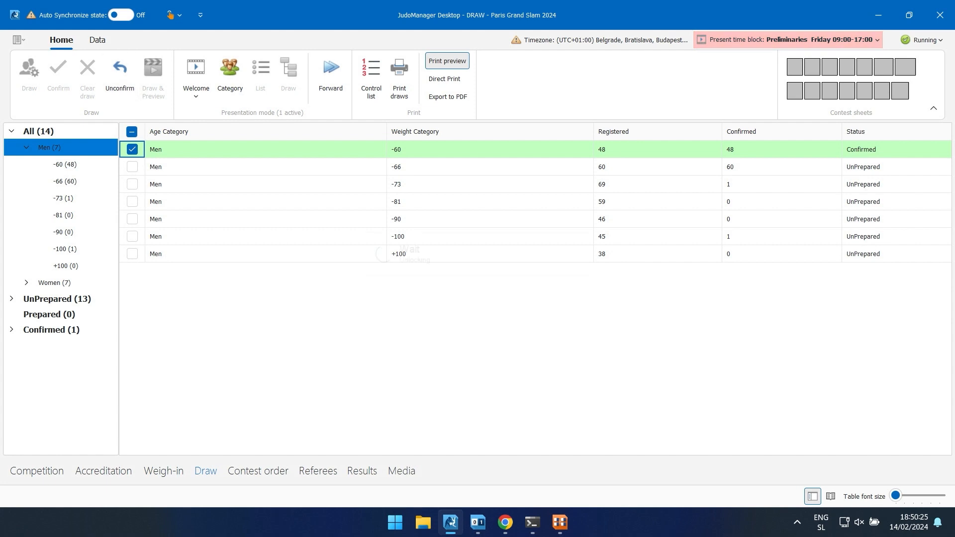
click(132, 150)
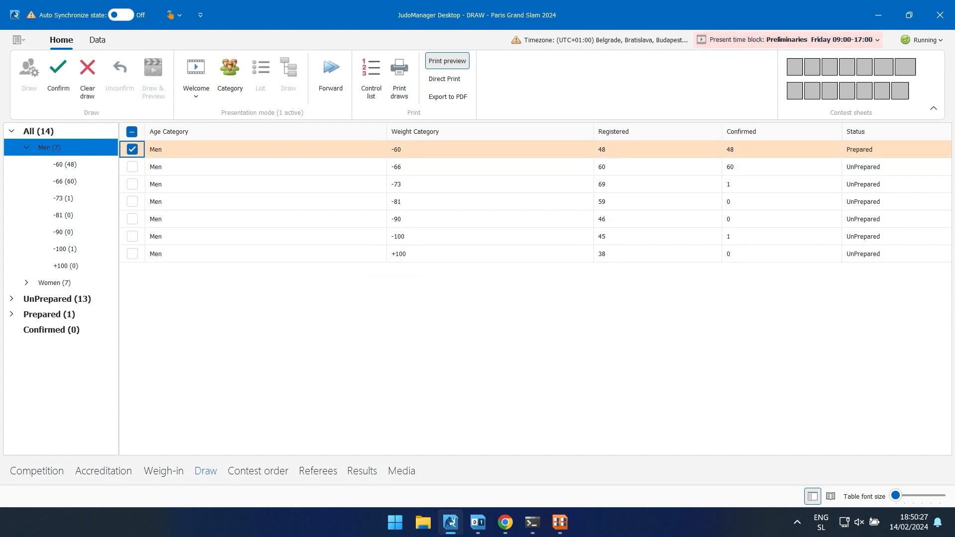
click(88, 80)
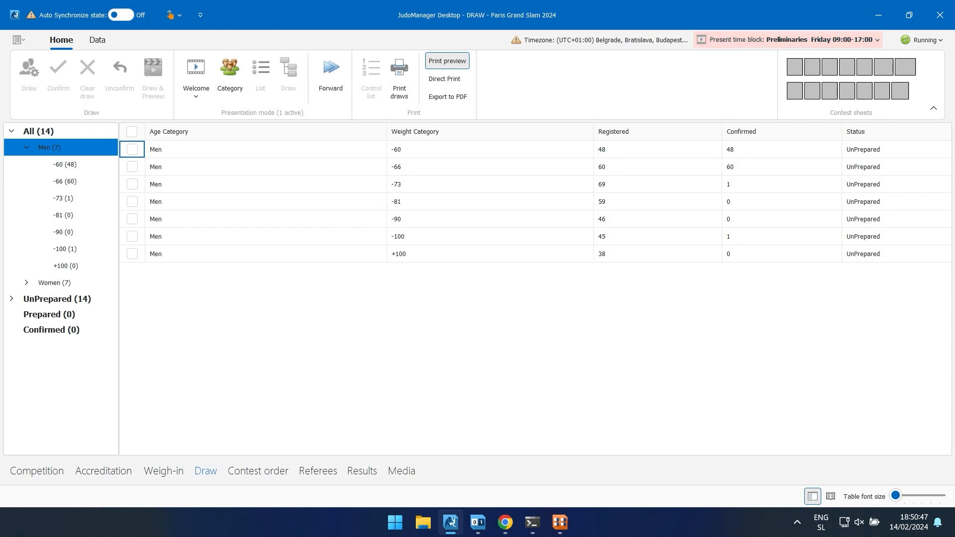
click(131, 132)
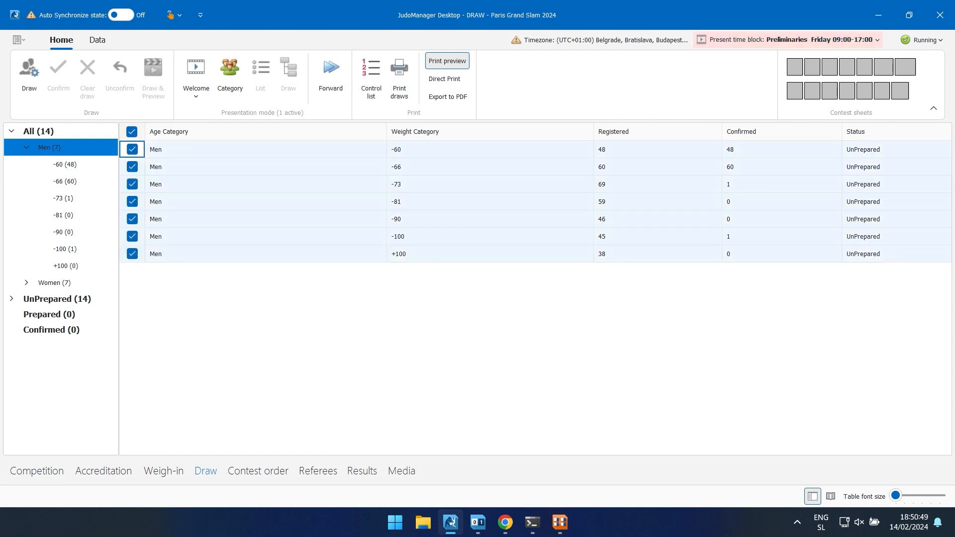
click(29, 74)
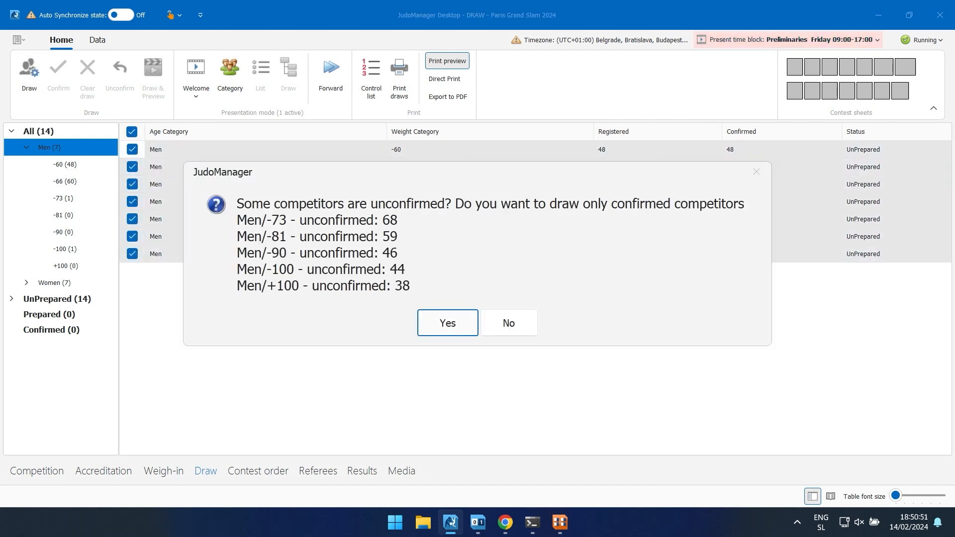
click(509, 323)
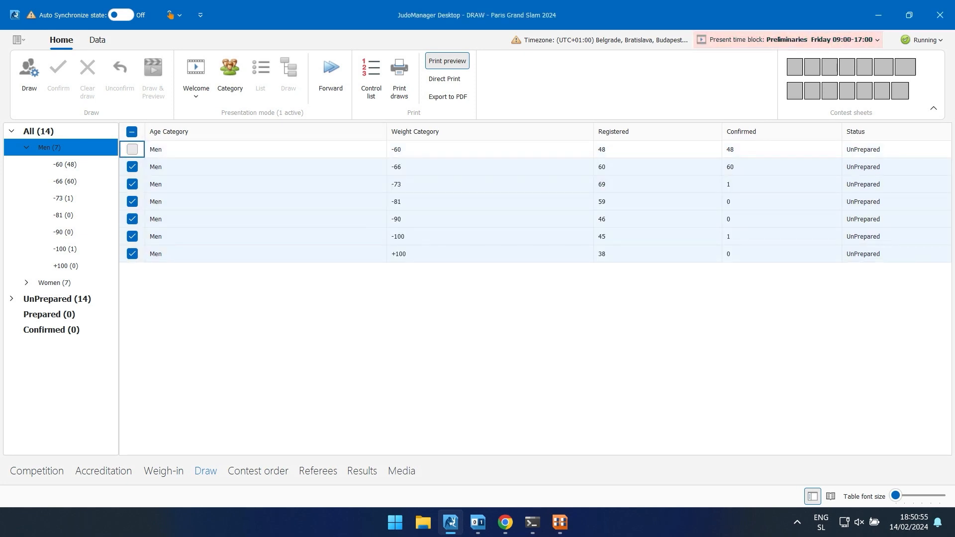
Step: Select only the men's -60 and -66 categories and generate their draws
click(131, 132)
click(132, 149)
click(132, 166)
click(29, 75)
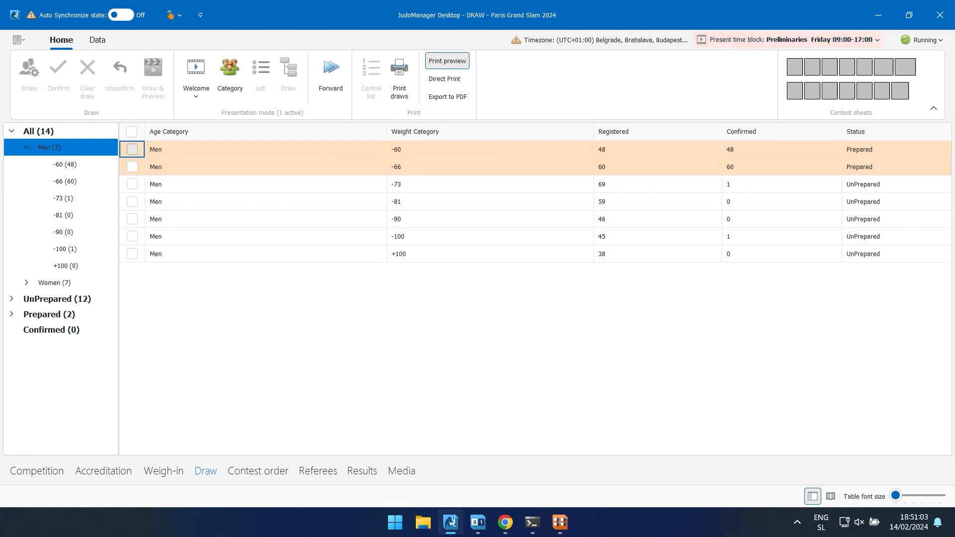
Step: Confirm the prepared draws of the men's -60 and -66 categories
click(133, 149)
click(132, 167)
click(58, 75)
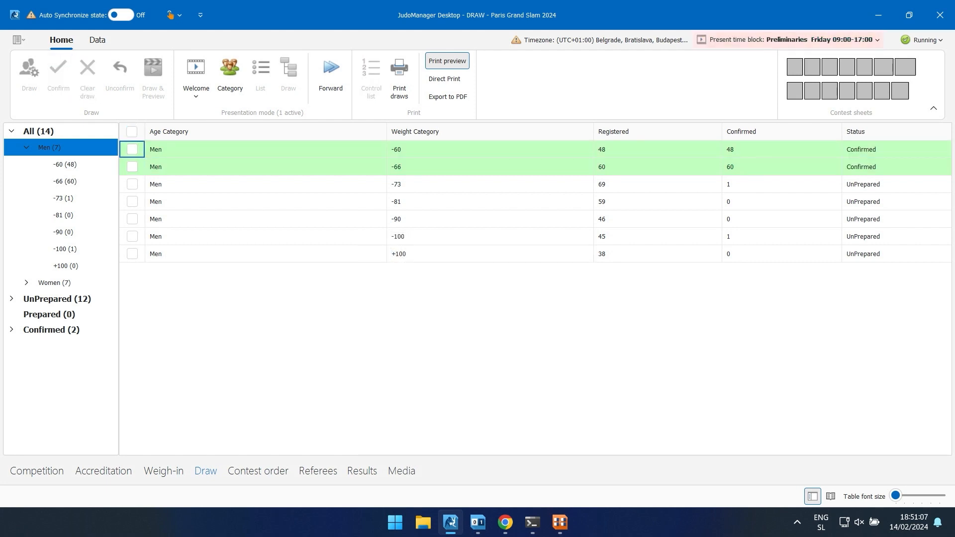
click(132, 184)
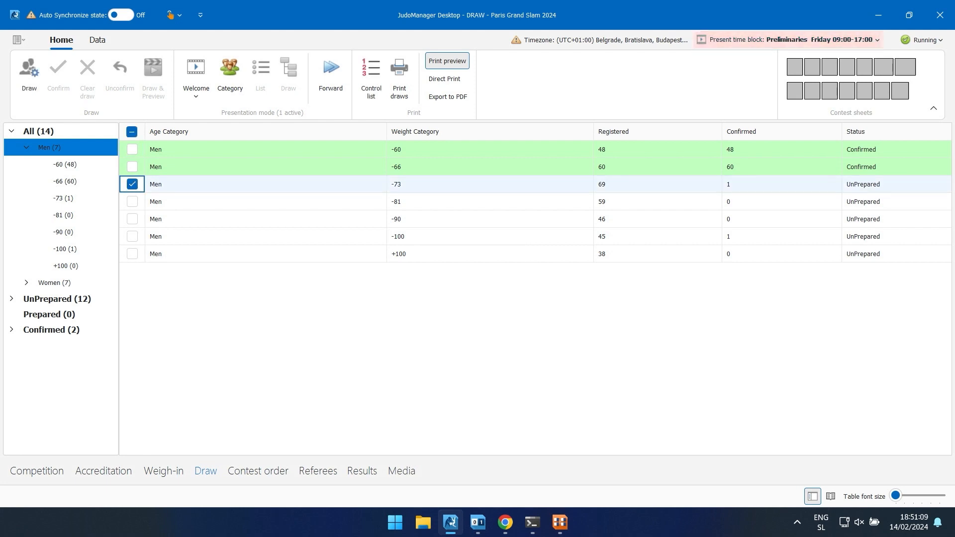
click(28, 75)
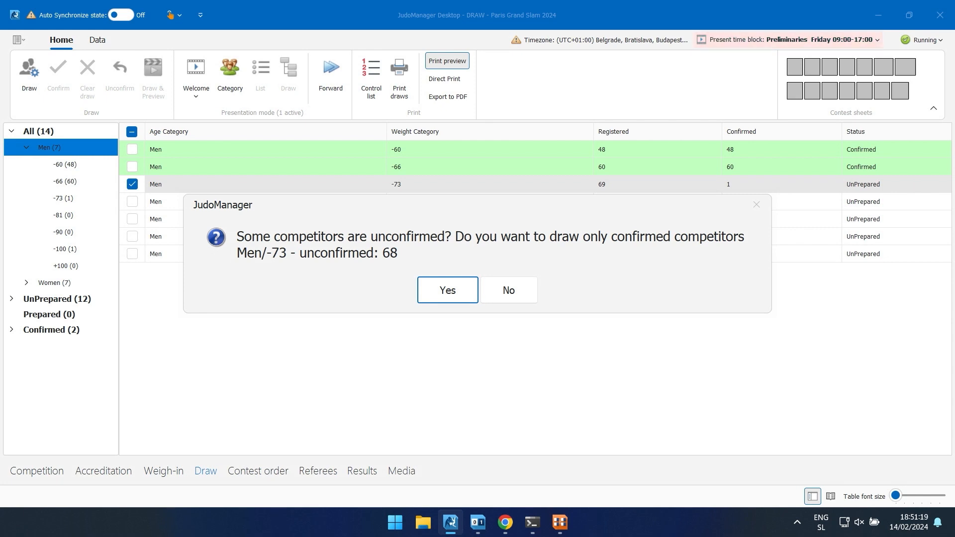
key(Return)
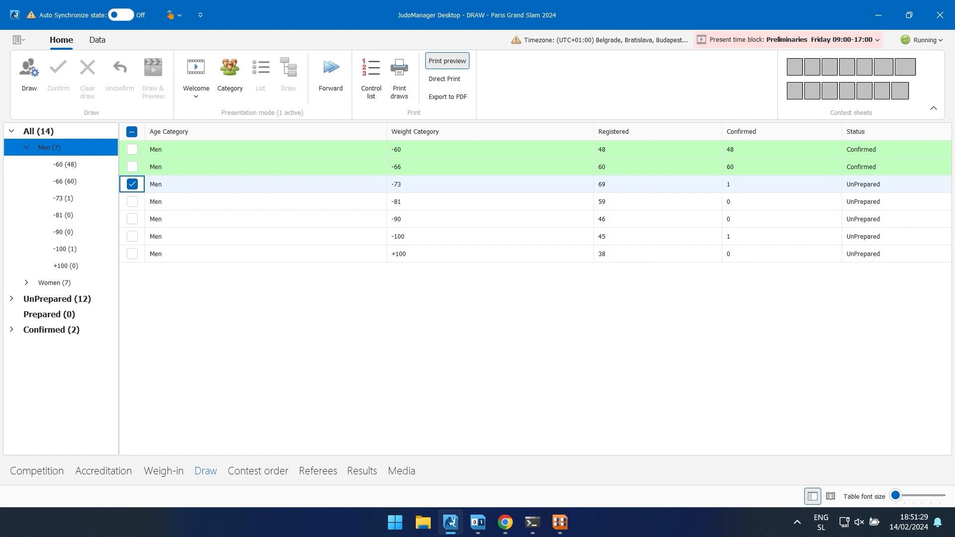
Step: Expand the women's categories and compare the men's and women's category lists, also viewing the men's -60 bracket
click(26, 283)
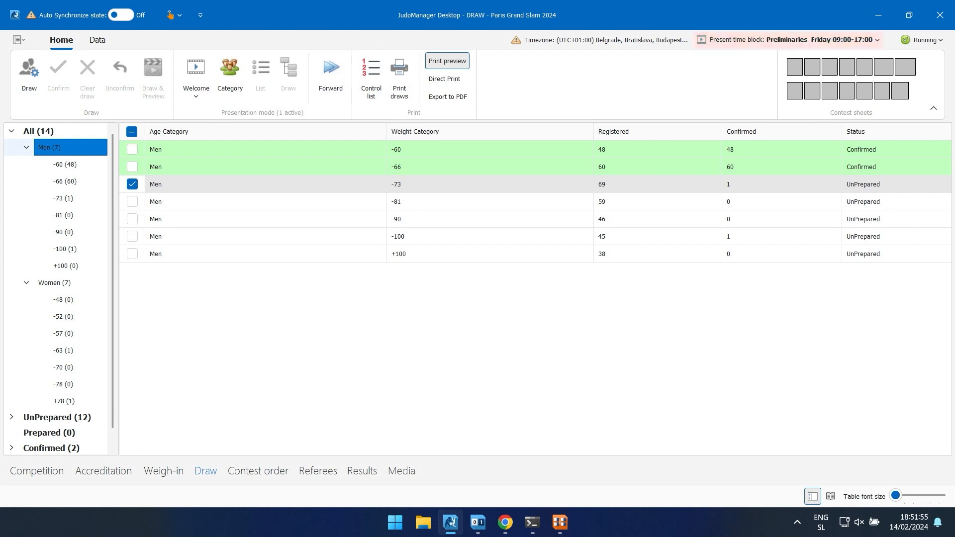
click(54, 282)
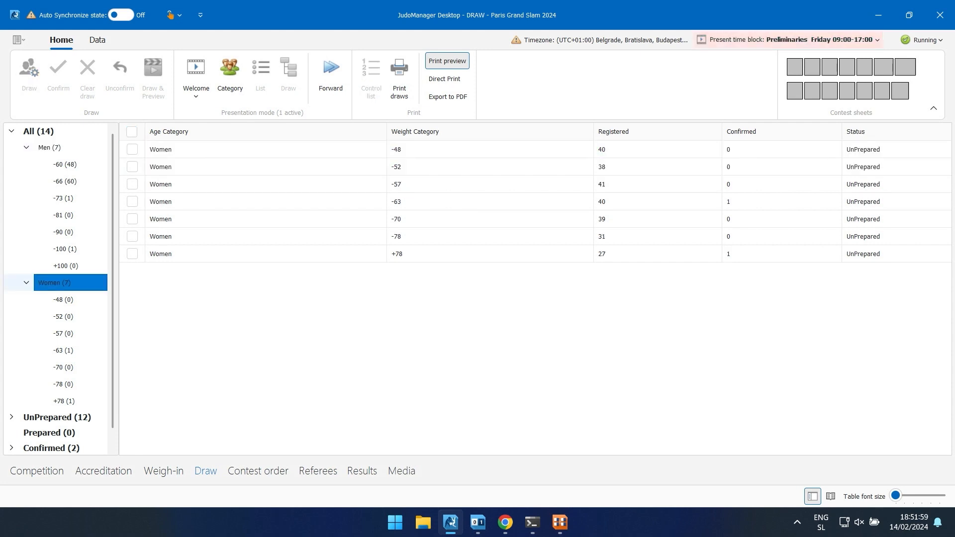
click(65, 165)
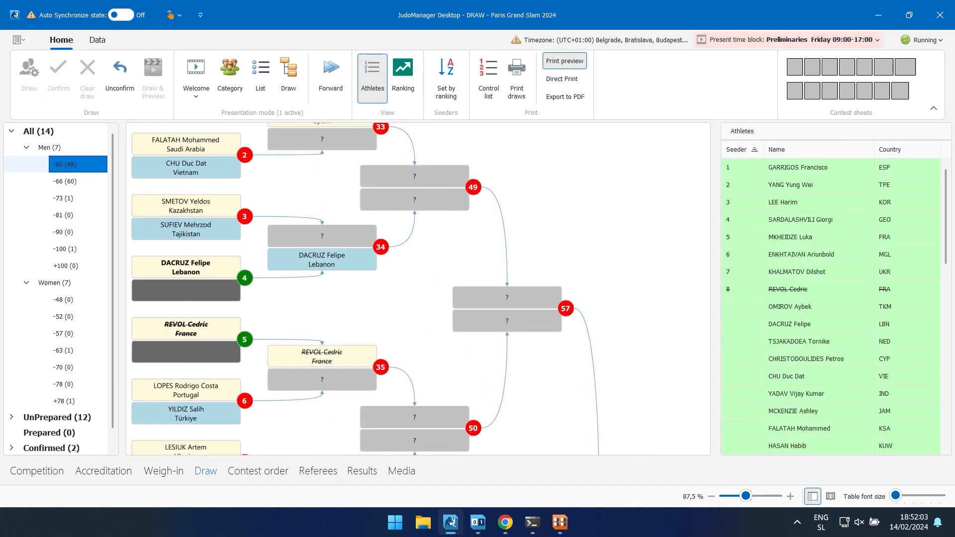
click(55, 283)
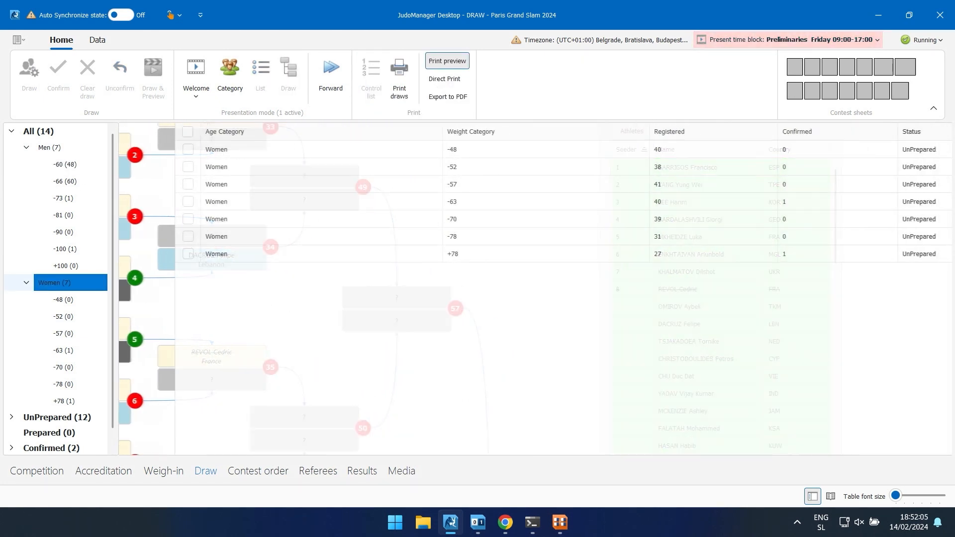
click(49, 148)
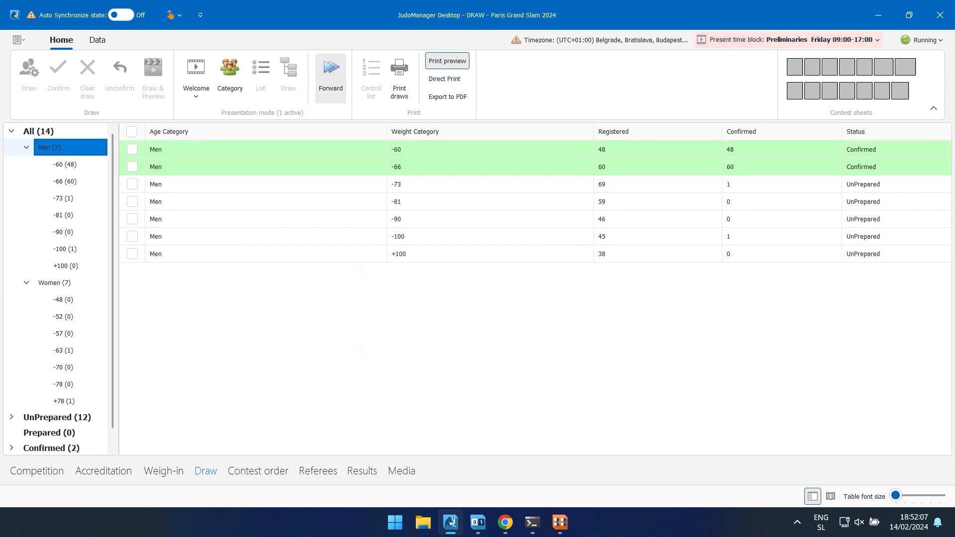
click(54, 283)
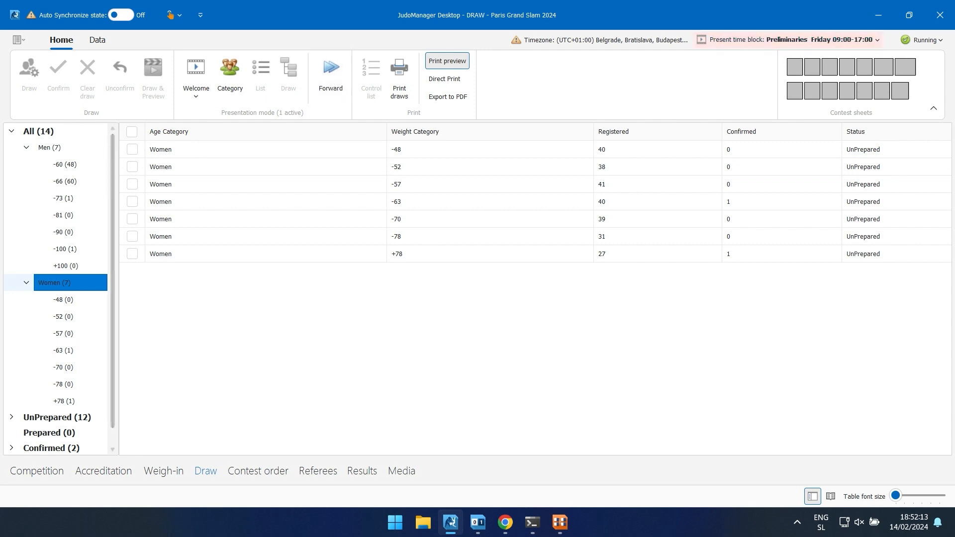
click(50, 147)
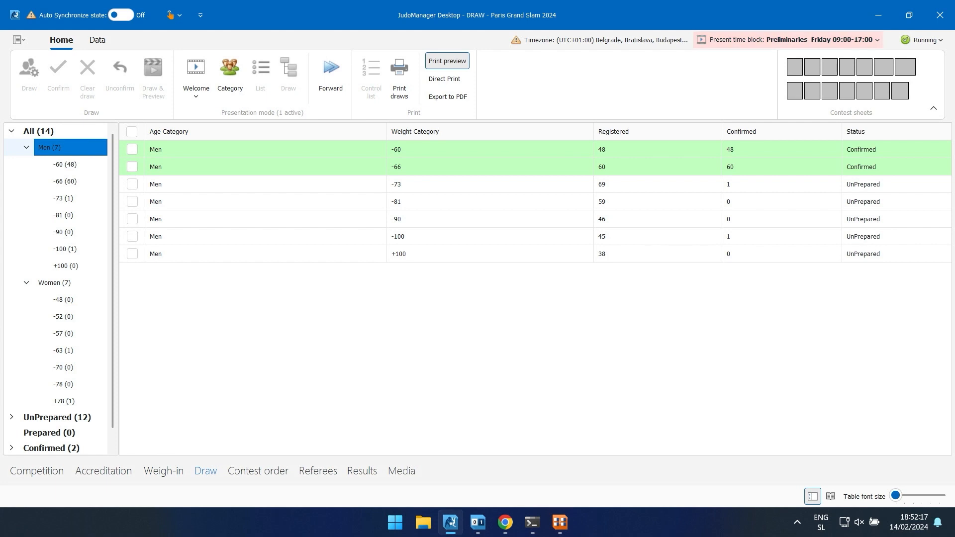
click(55, 283)
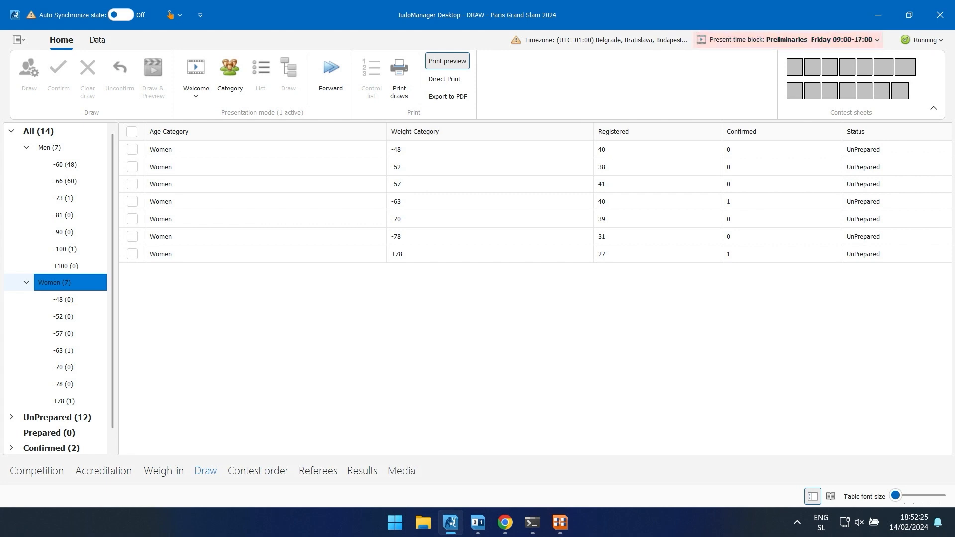
Step: Show the men's -60 athletes in the weigh-in section, view the first athlete's weigh-in form and close it without entering a weight
click(163, 471)
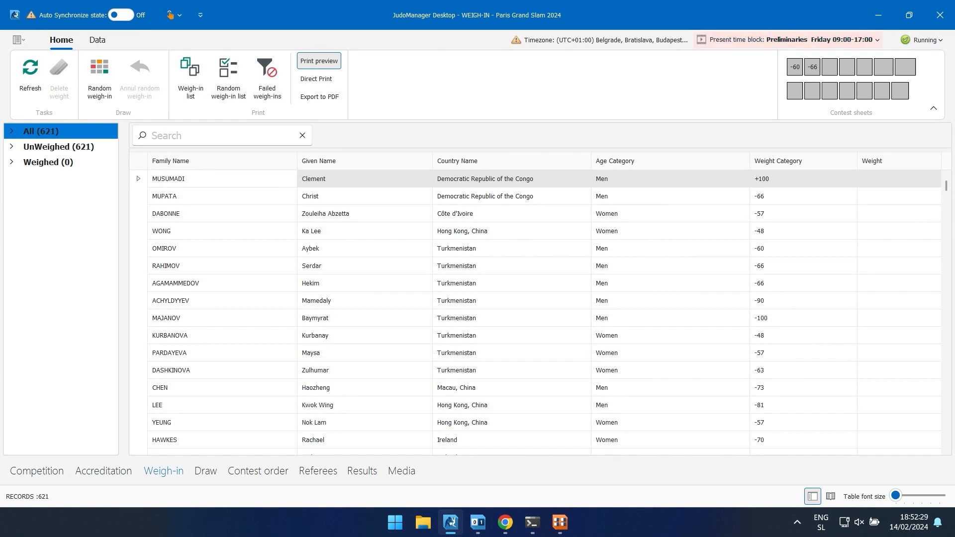
click(11, 131)
click(26, 147)
click(65, 165)
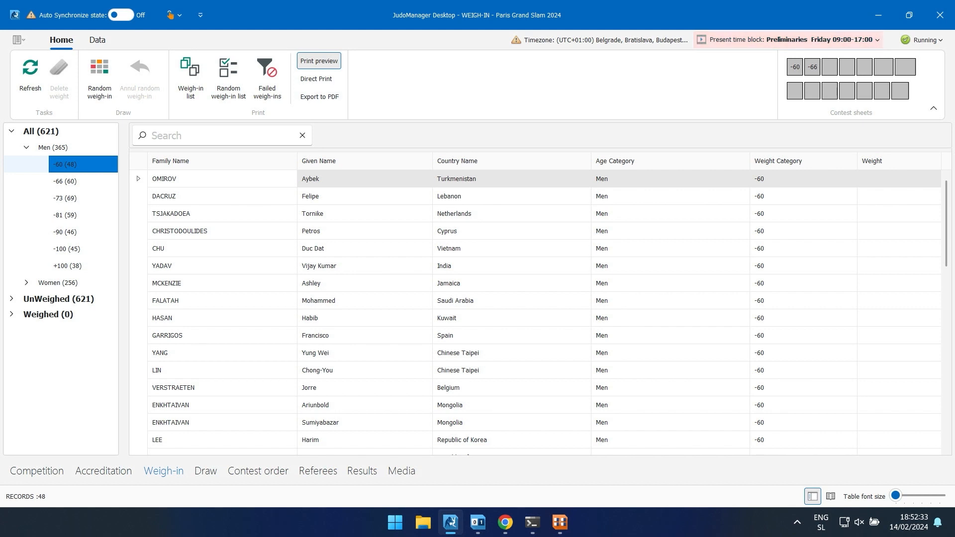
double_click(199, 179)
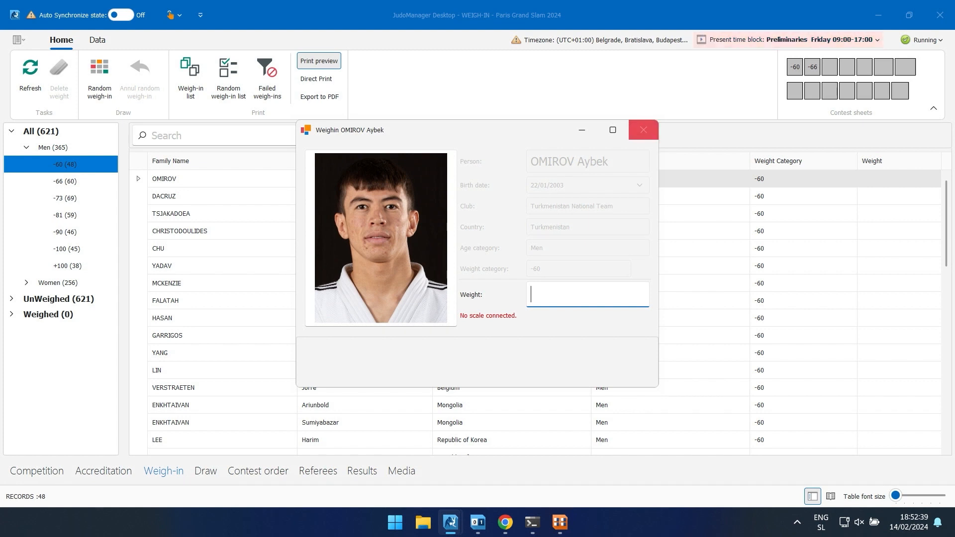
click(644, 129)
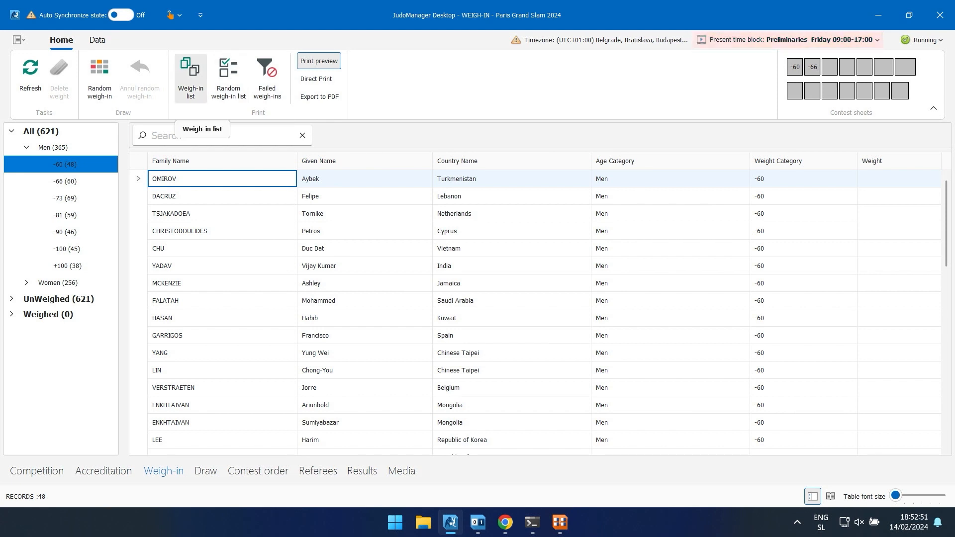
Step: Generate a print preview of the weigh-in list for all Day 1 men's and women's categories and look through its pages
click(190, 77)
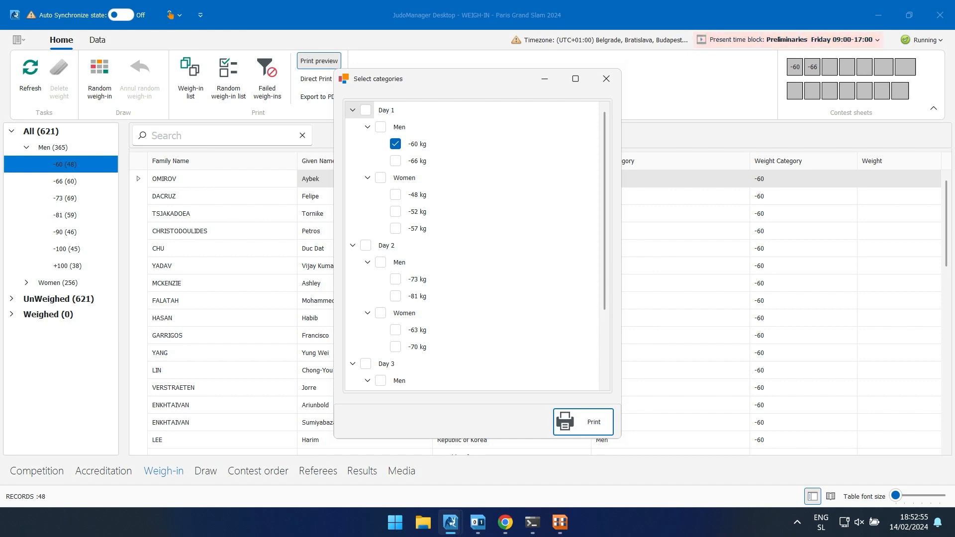
click(365, 110)
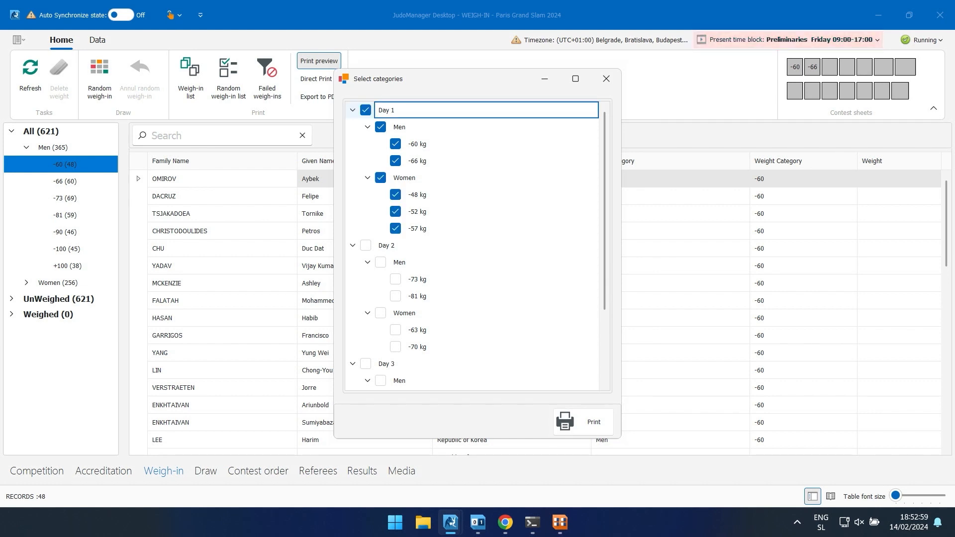
click(584, 421)
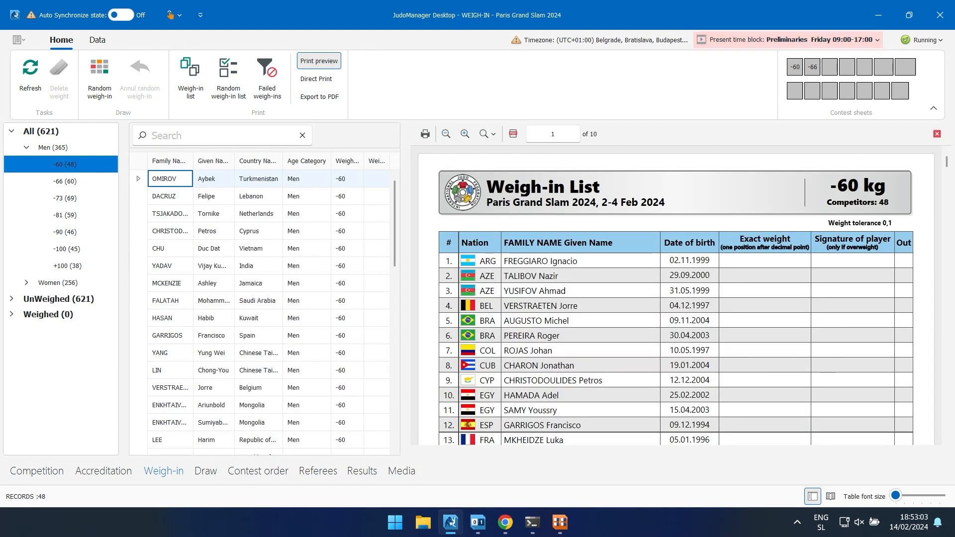
scroll(677, 295, down, 3)
scroll(675, 295, down, 10)
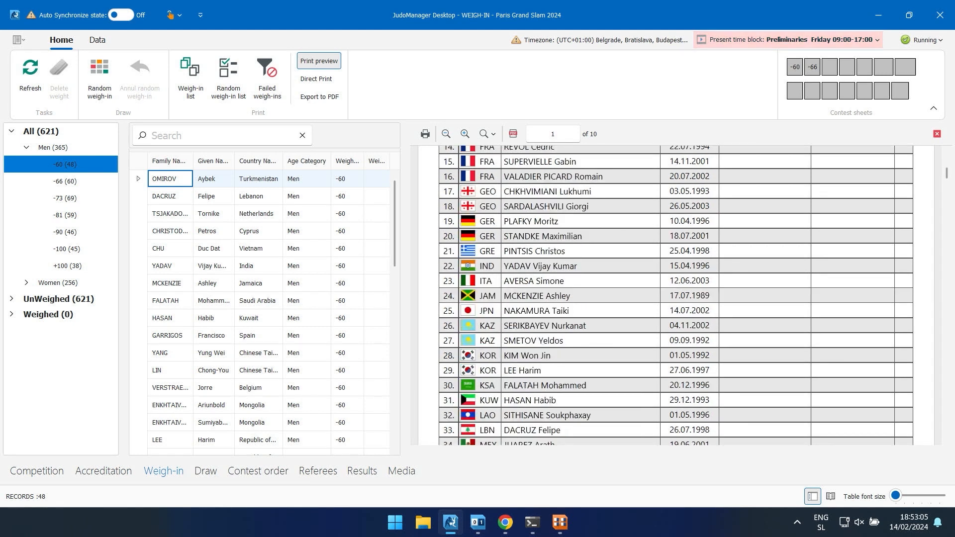
scroll(676, 295, down, 10)
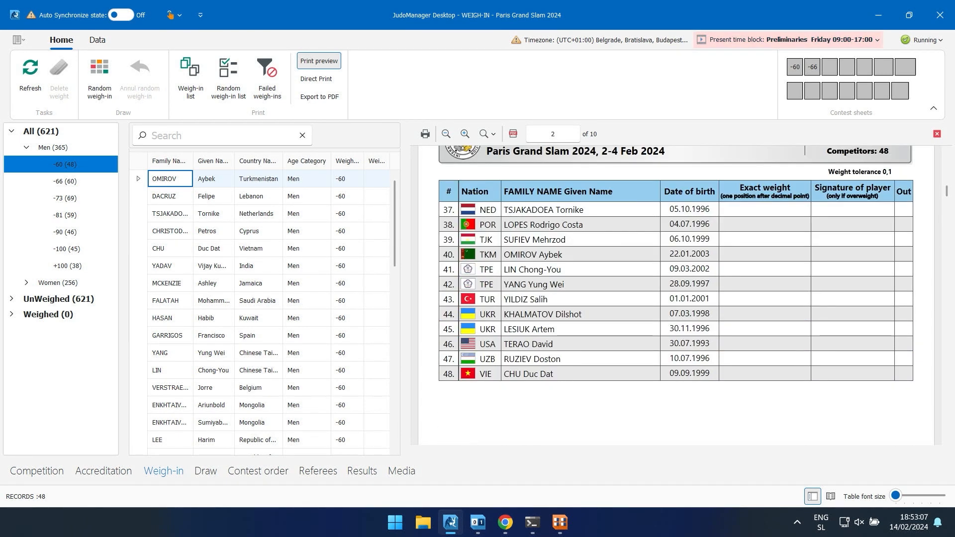
Step: Look through the weigh-in list preview up to the women's -48 kg page and close the preview
scroll(676, 295, down, 10)
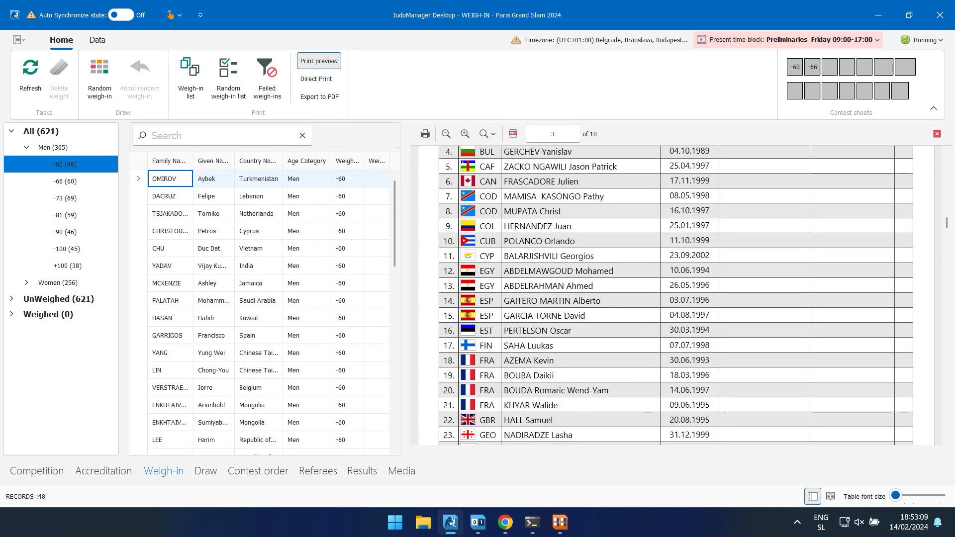
scroll(677, 296, down, 10)
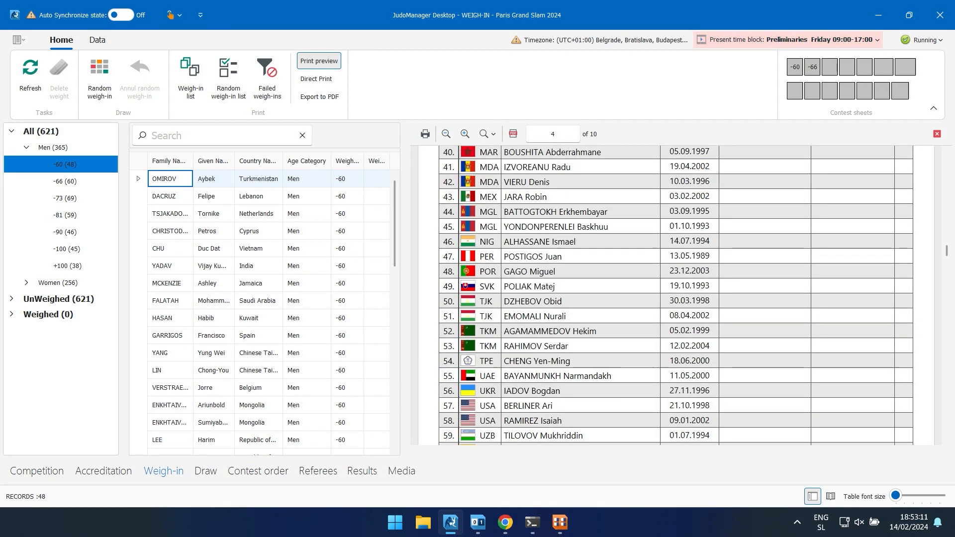
scroll(676, 296, down, 3)
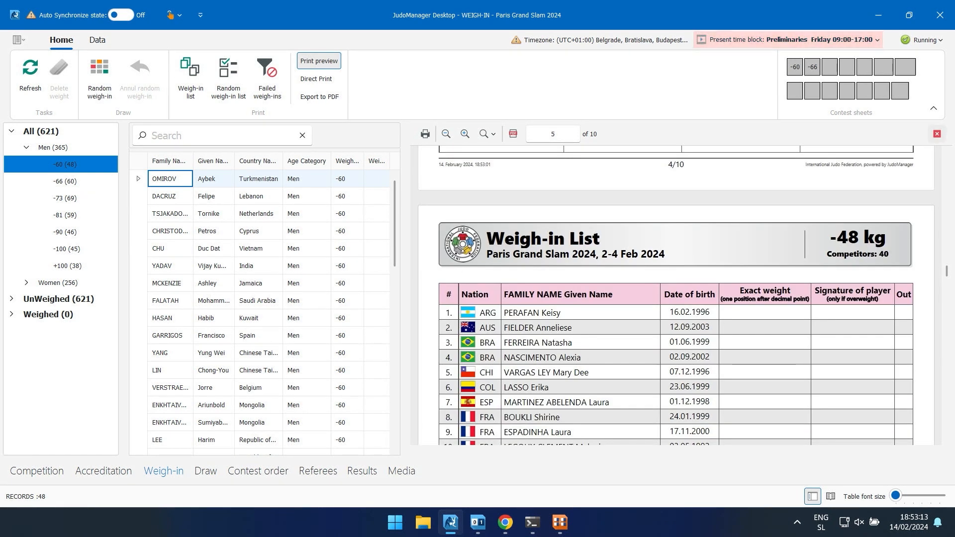
click(936, 134)
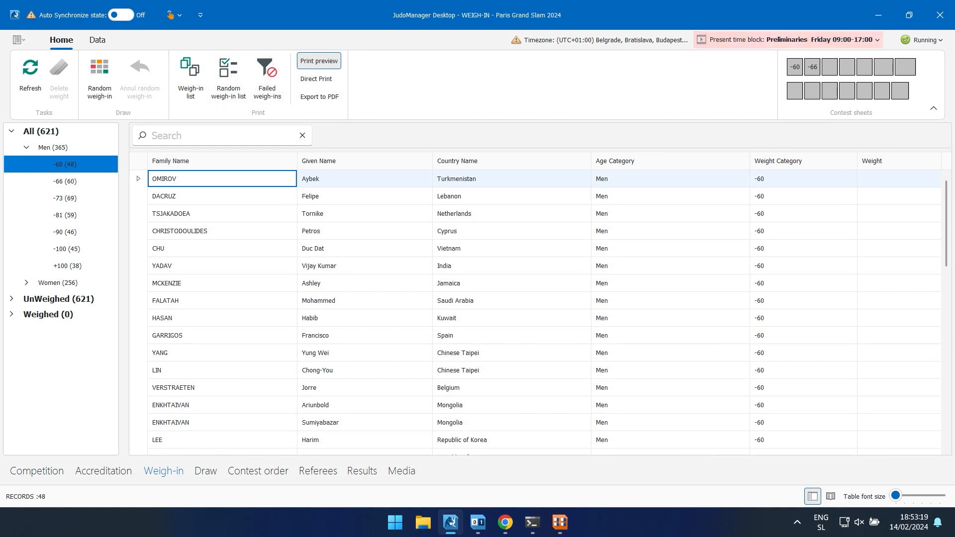
Step: Generate a print preview of the failed weigh-ins for all categories of every day, view it and close it
click(267, 77)
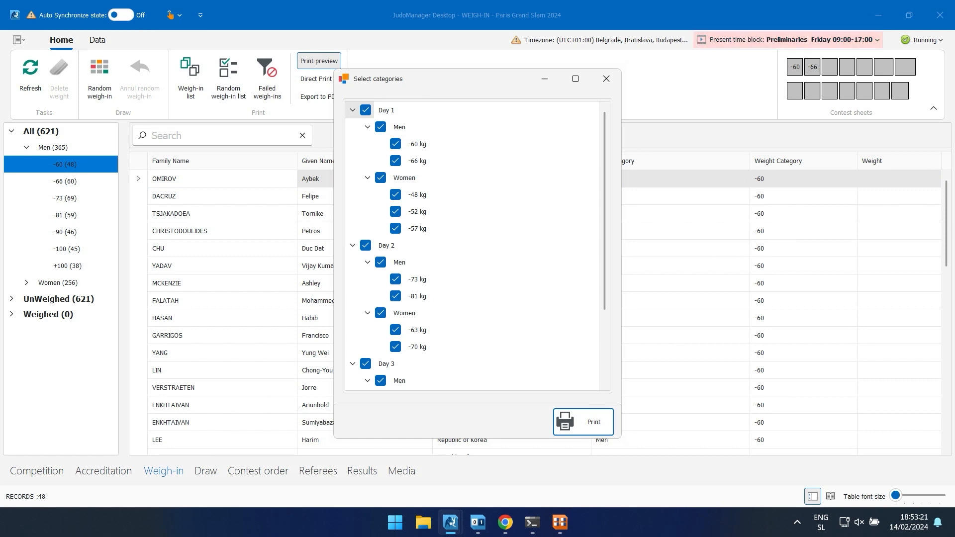
key(Return)
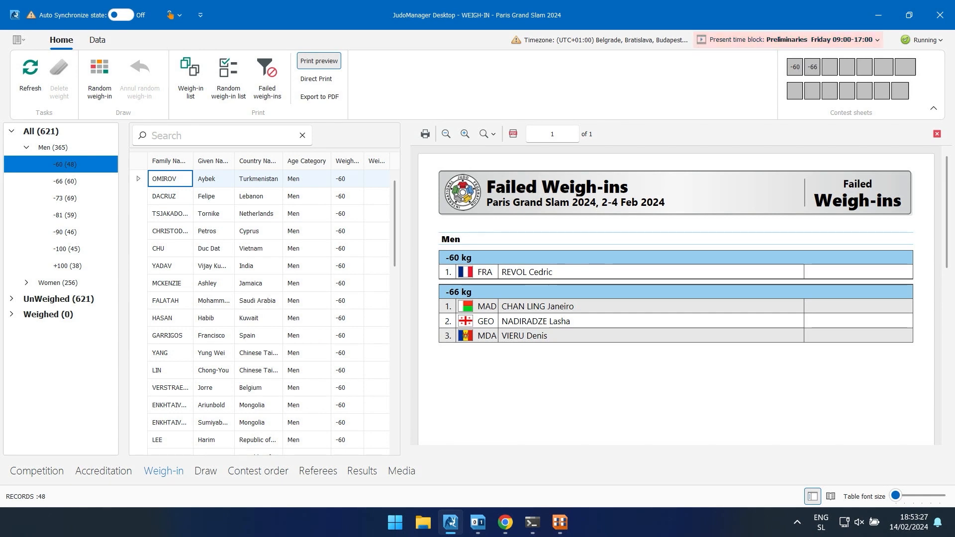
click(937, 134)
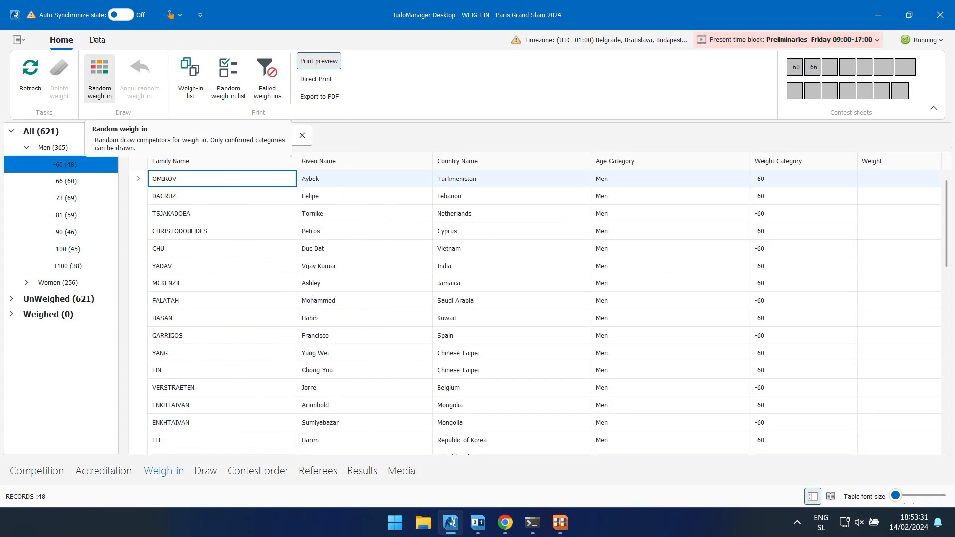
Step: Draw 4 random athletes of the men's -60 kg category for weigh-in and preview their random weigh-in list
click(100, 77)
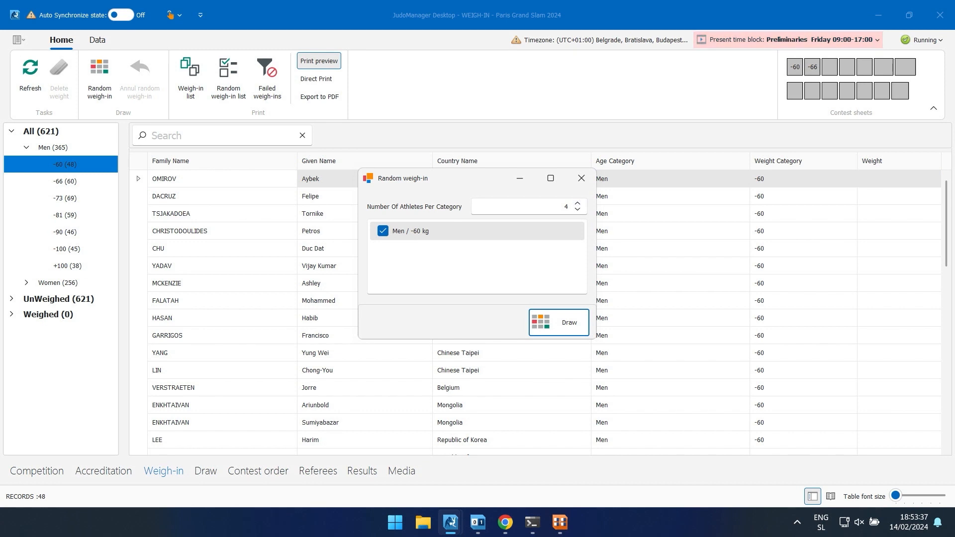
click(559, 322)
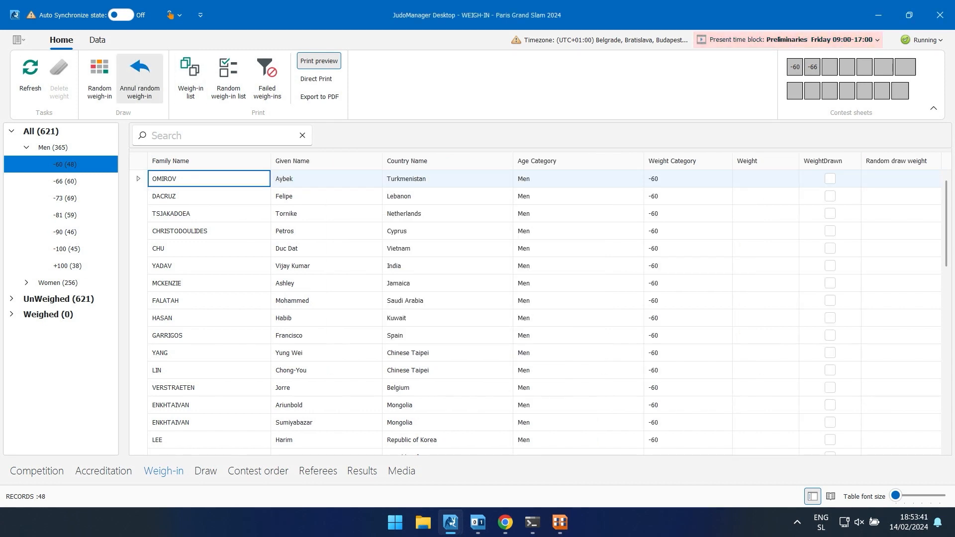
click(228, 77)
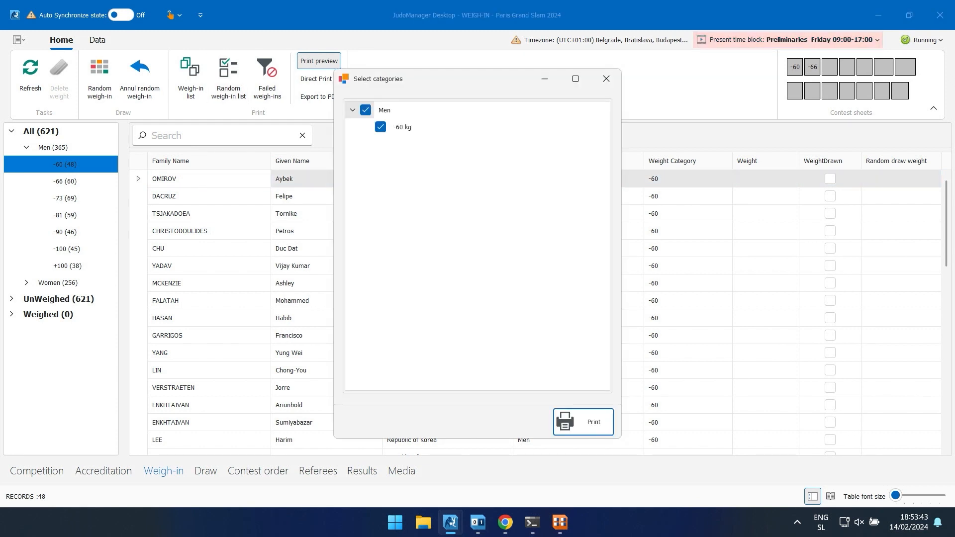
click(583, 421)
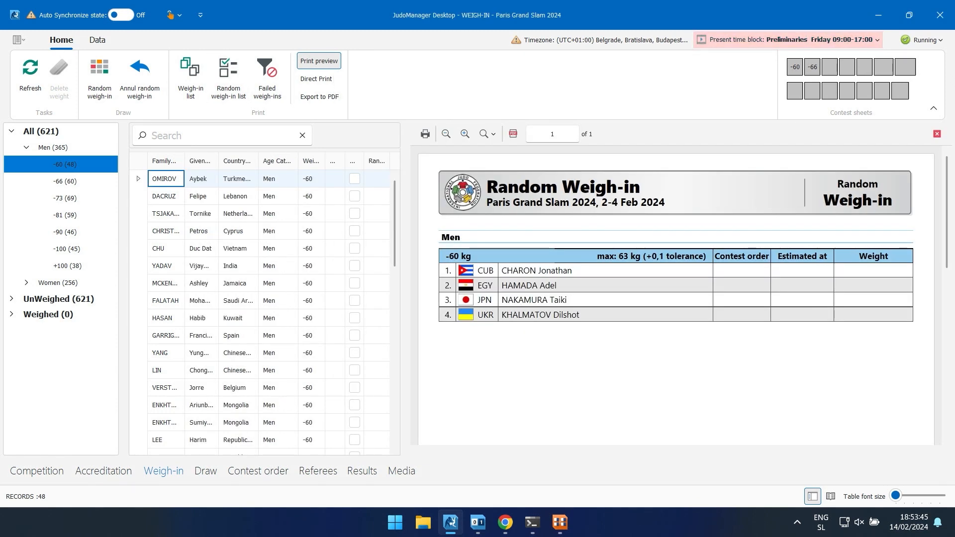
scroll(677, 296, down, 1)
scroll(676, 296, down, 1)
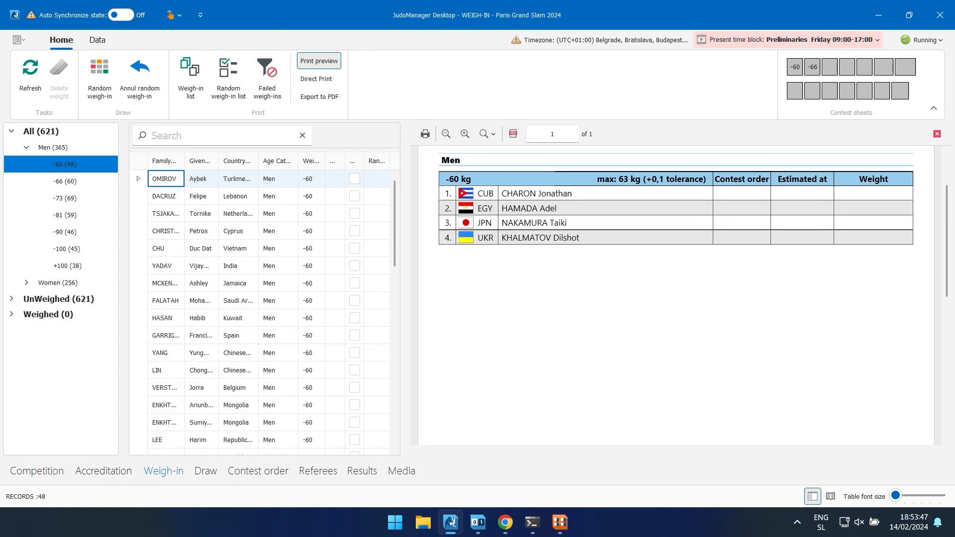
scroll(676, 295, up, 1)
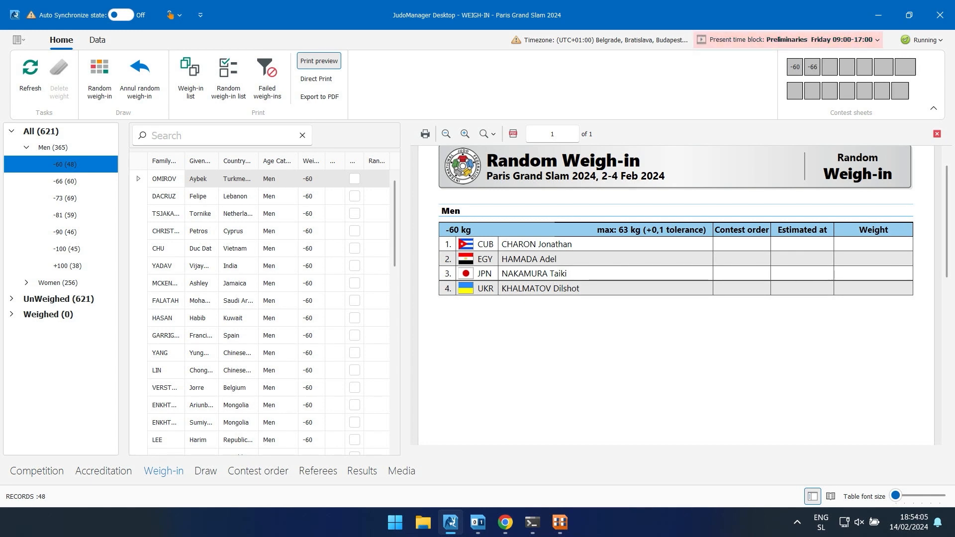
click(937, 134)
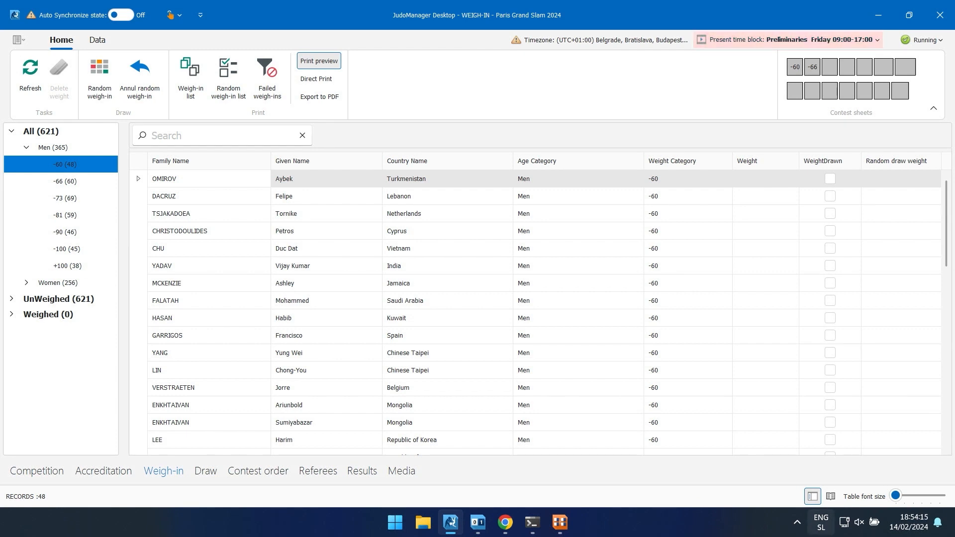
Step: Turn on the NDI Screen Capture icon under other system tray icons in the Windows taskbar settings and close the settings
click(796, 522)
right_click(796, 522)
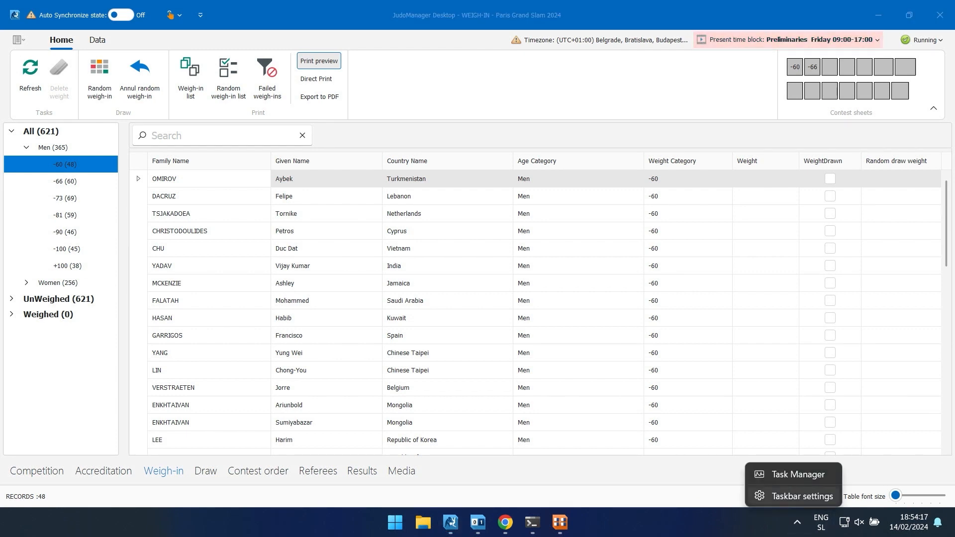
click(793, 495)
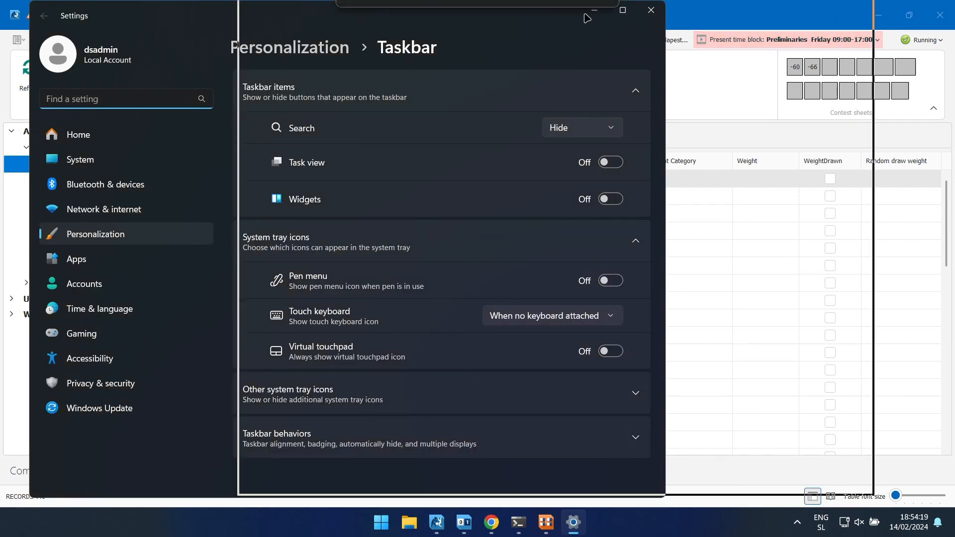
drag(543, 17, 752, 17)
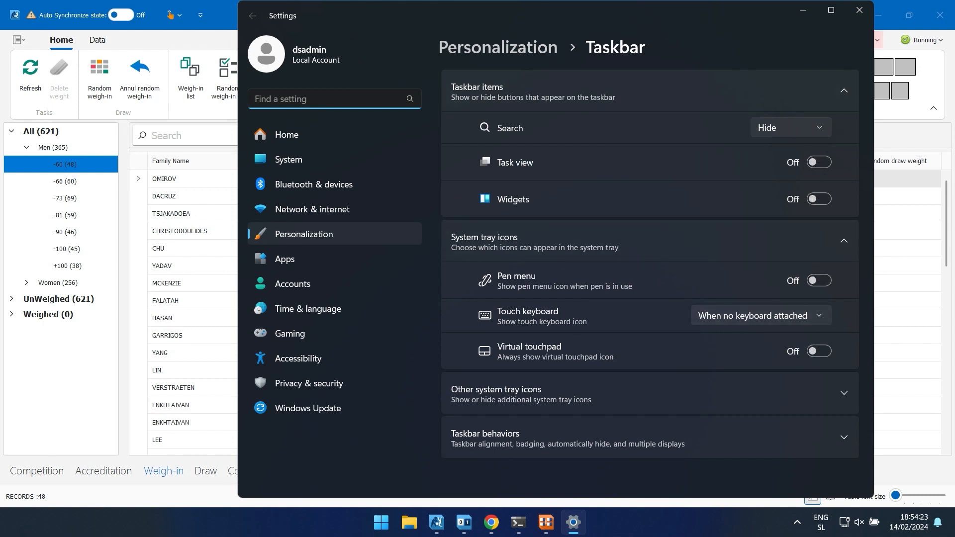
drag(614, 15, 492, 38)
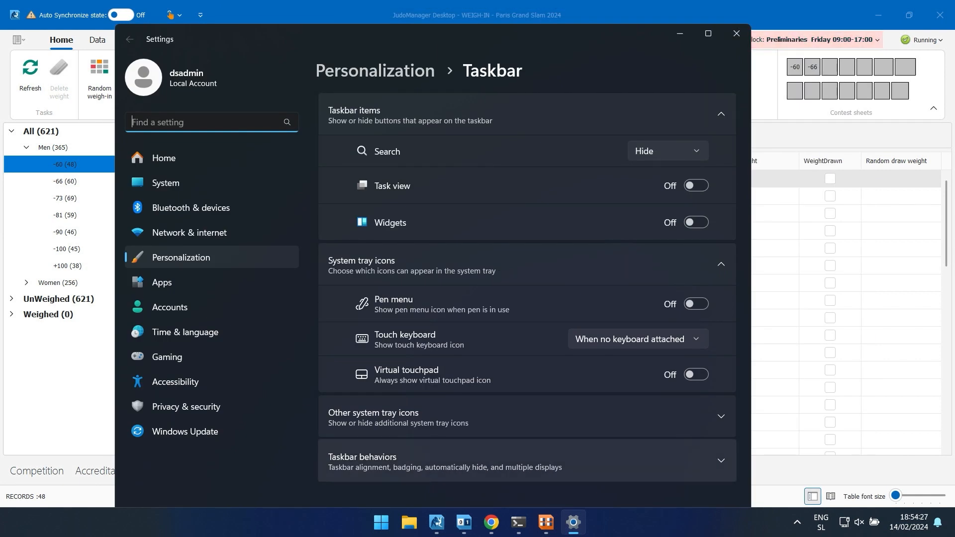
click(721, 416)
scroll(696, 397, down, 3)
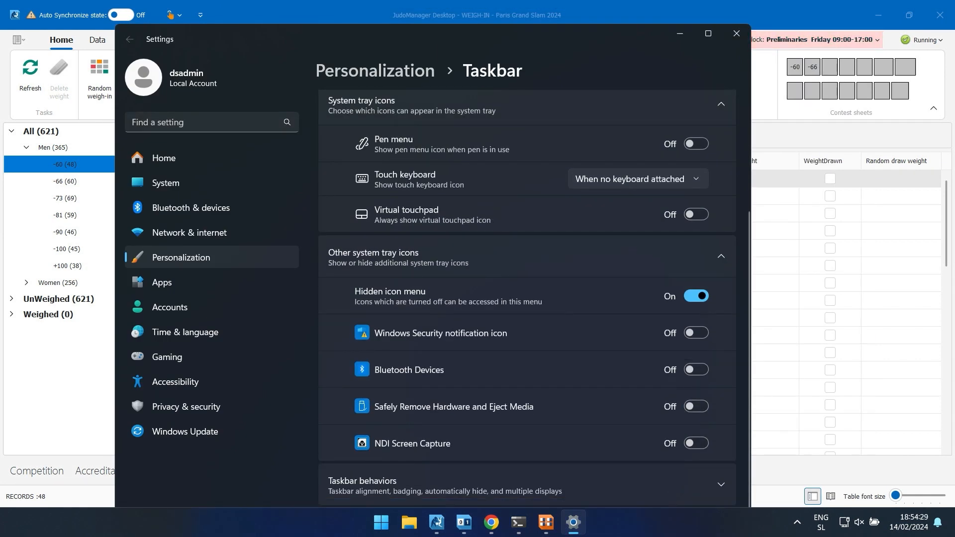
click(696, 443)
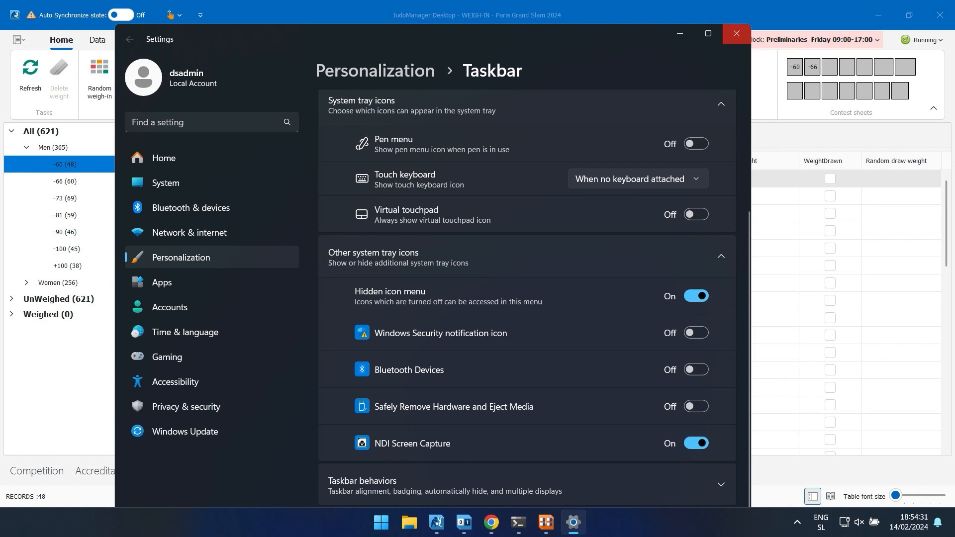
key(alt+F4)
Step: Check the hidden icons in the Windows system tray
click(796, 522)
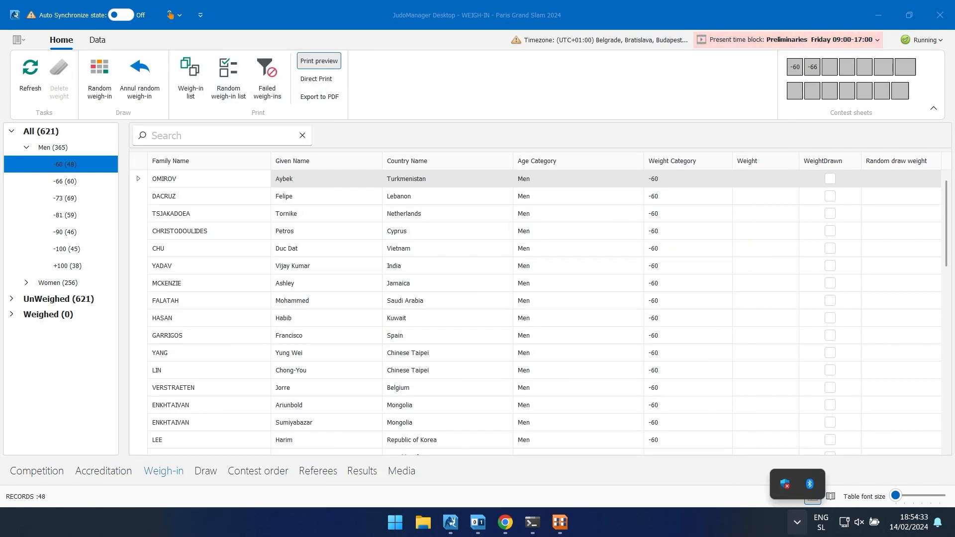
click(797, 522)
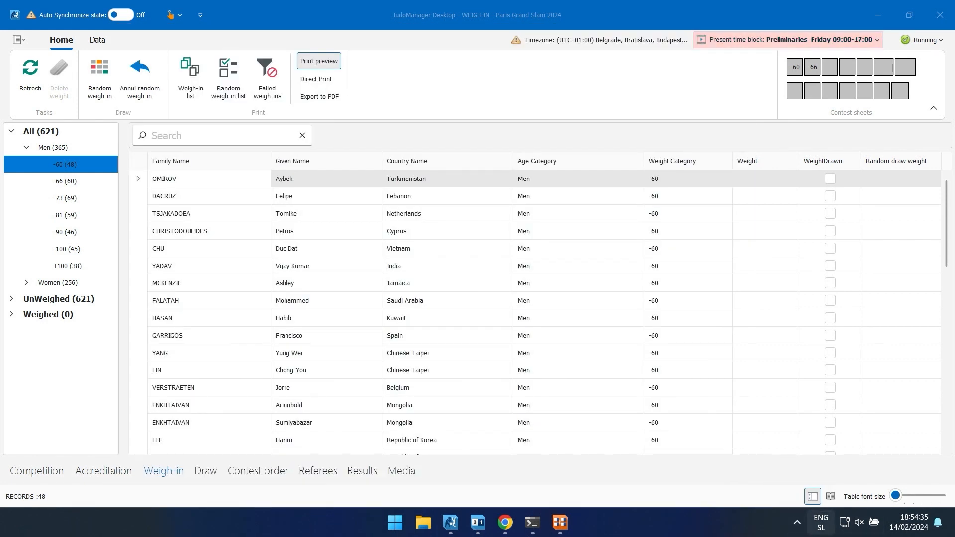
click(797, 522)
right_click(781, 523)
click(782, 495)
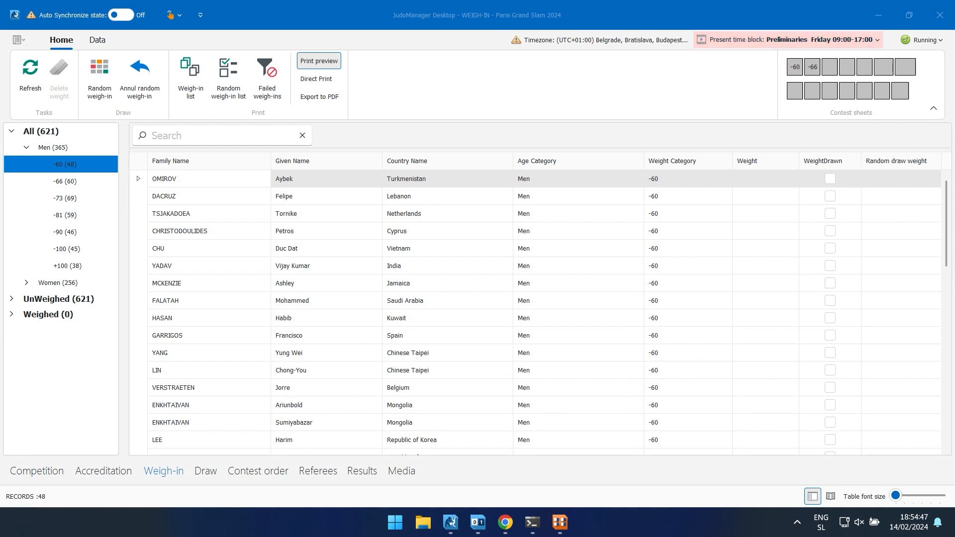
Step: Review the Competition, Accreditation, Weigh-in and Draw sections in order and open the contest order plan
click(37, 471)
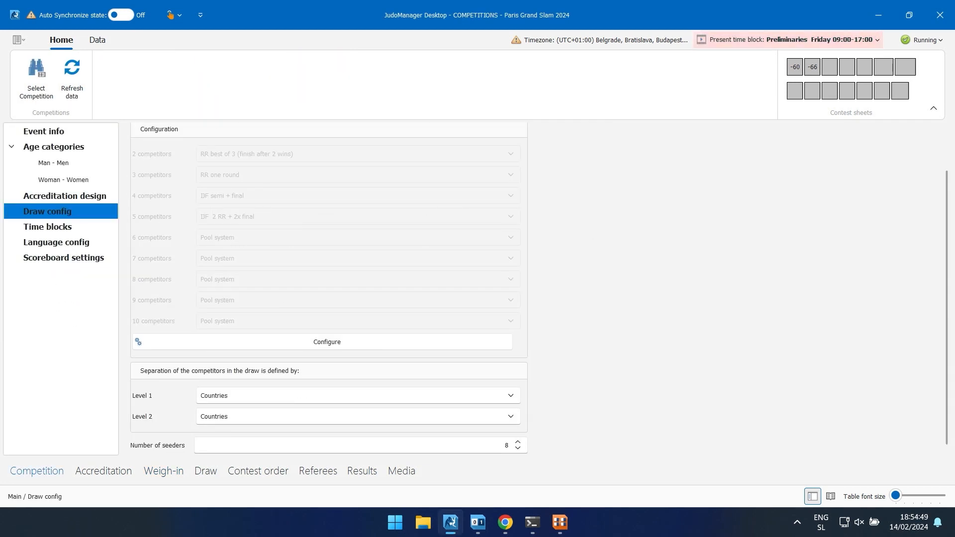
click(103, 470)
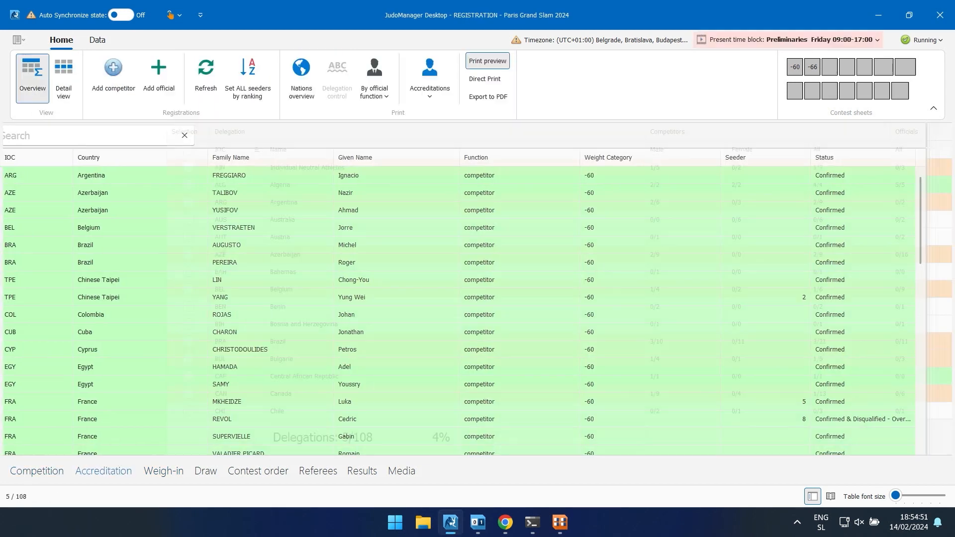
click(164, 471)
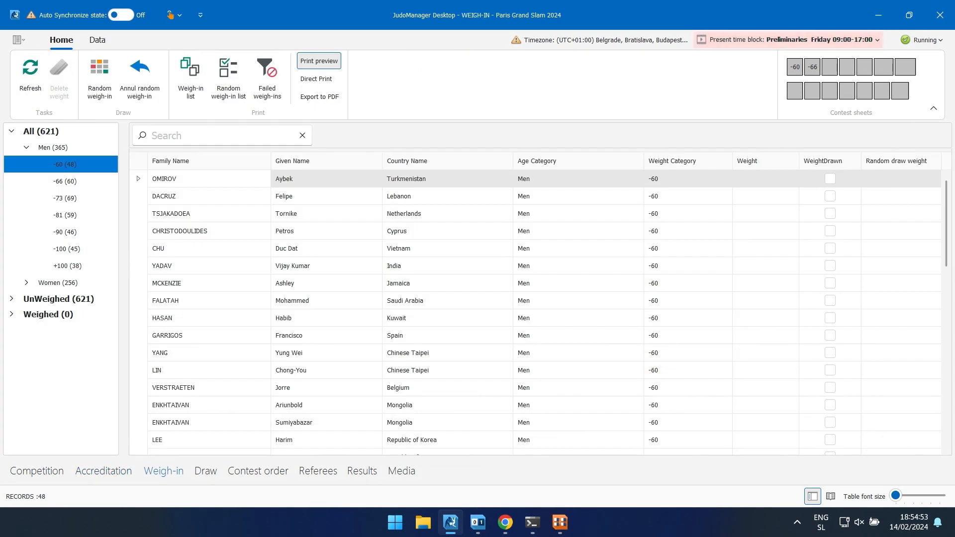
click(205, 470)
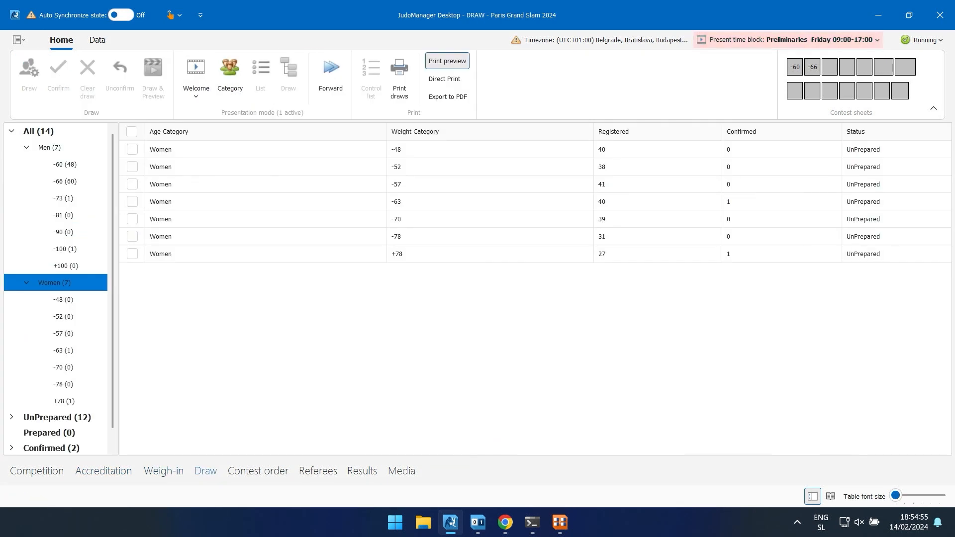
click(257, 471)
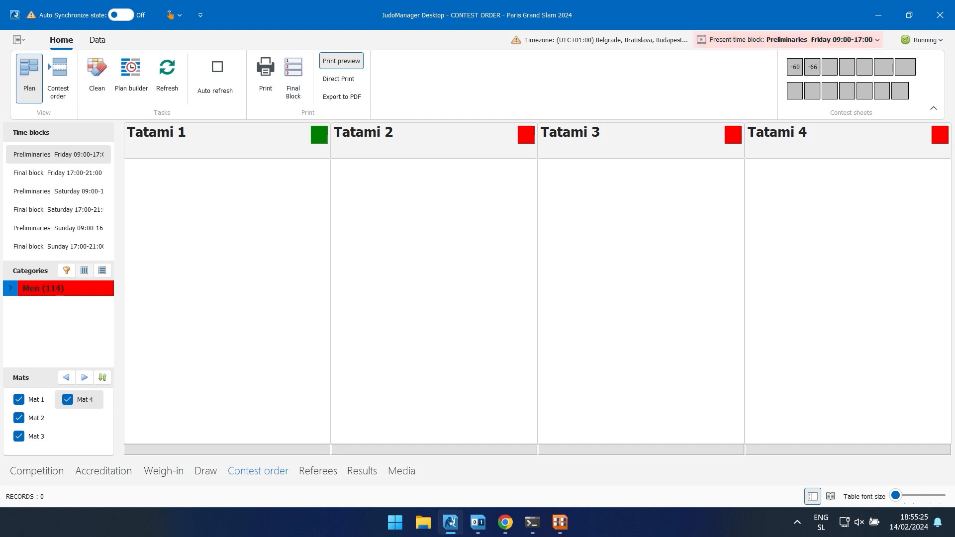
Step: Expand the men's categories in the contest order plan, examine the -60 contests grouped by pool and by round, and collapse -60
click(11, 288)
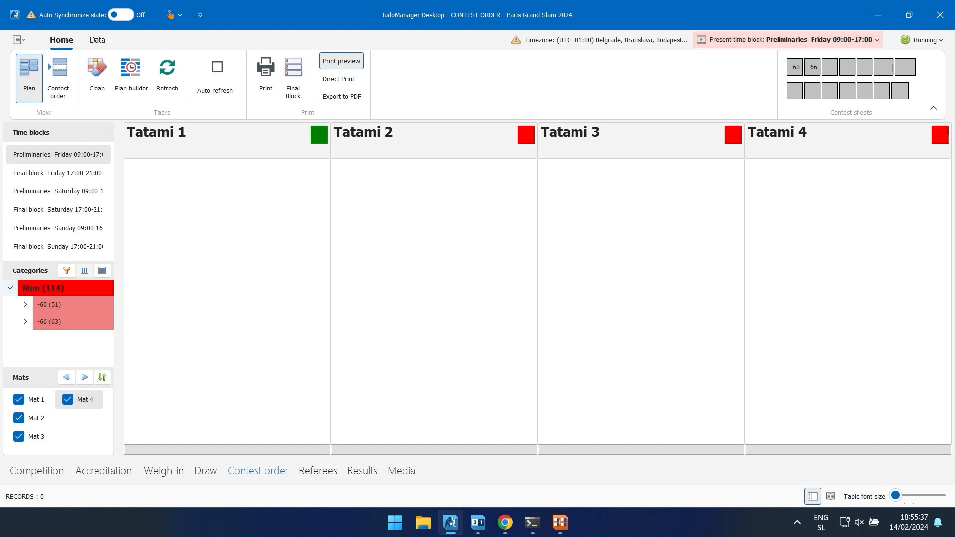
click(25, 305)
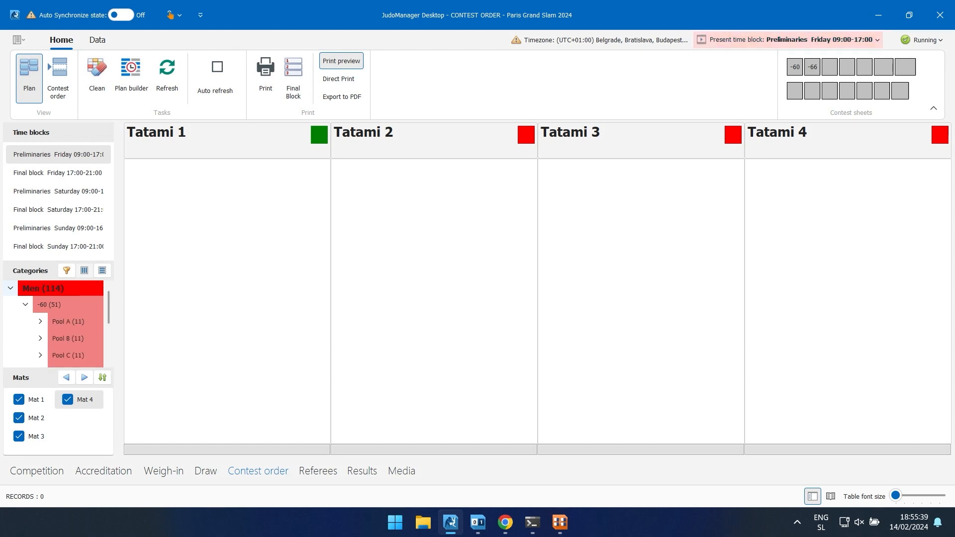
scroll(59, 323, down, 2)
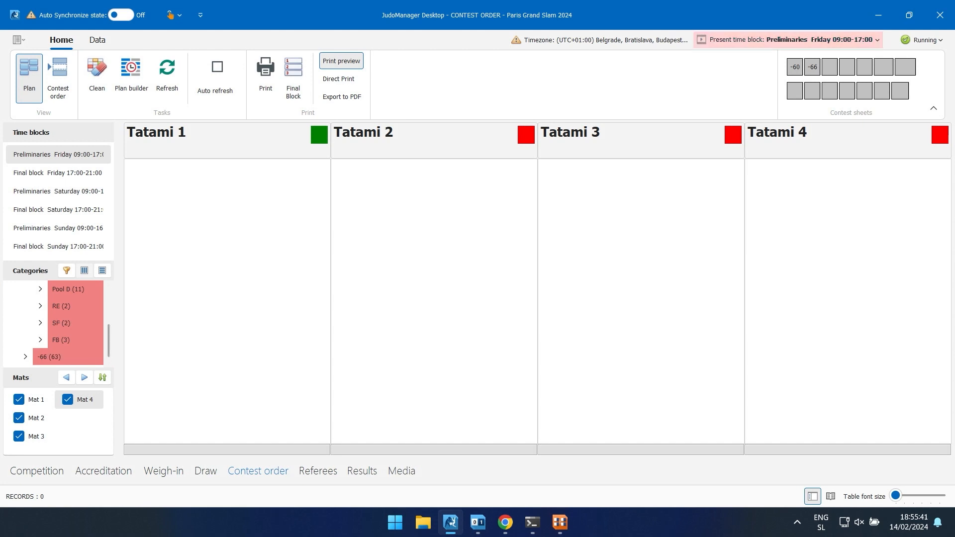
scroll(60, 323, up, 3)
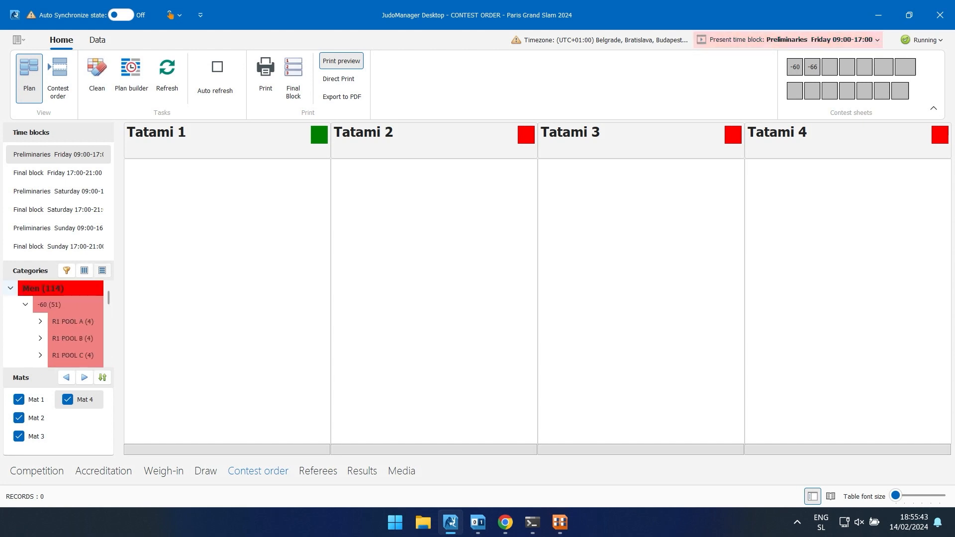
scroll(59, 323, down, 3)
scroll(60, 323, up, 5)
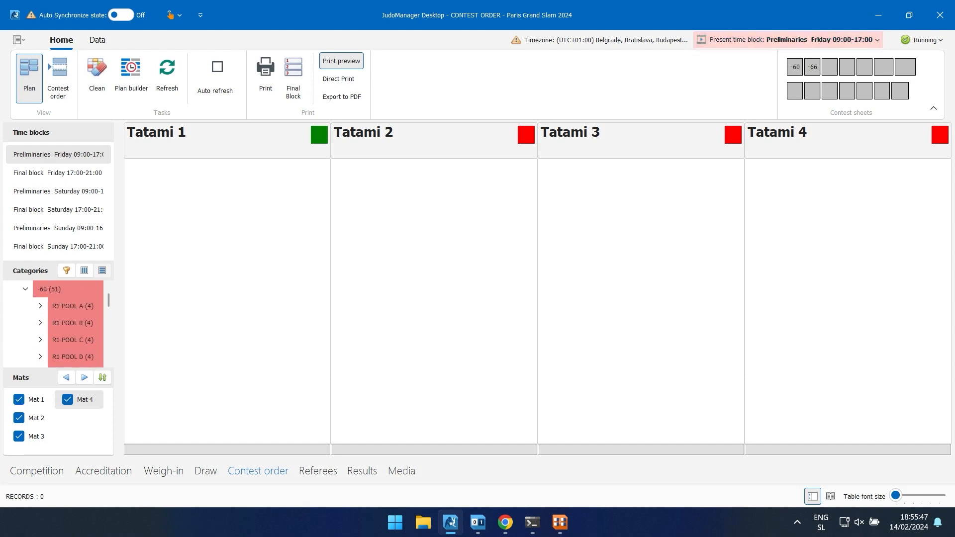
scroll(60, 323, up, 2)
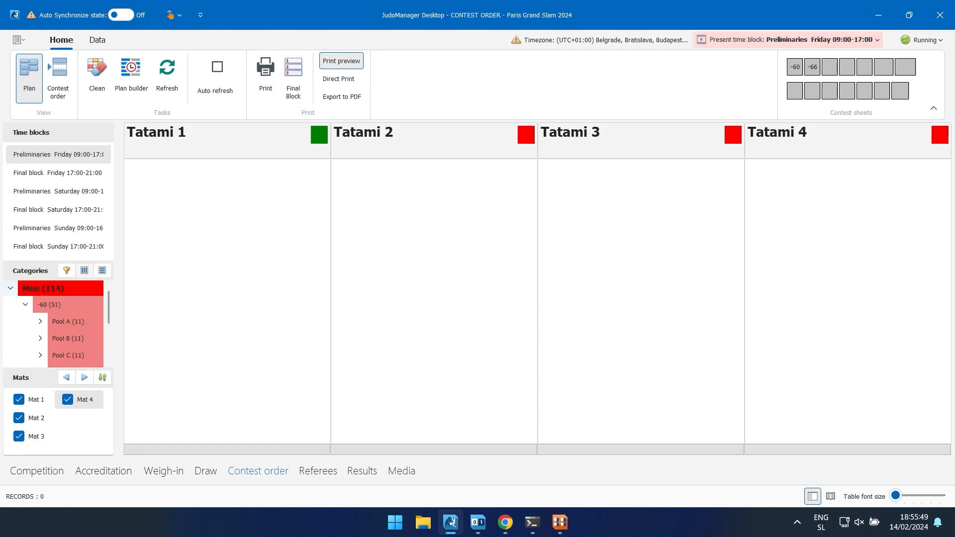
click(26, 304)
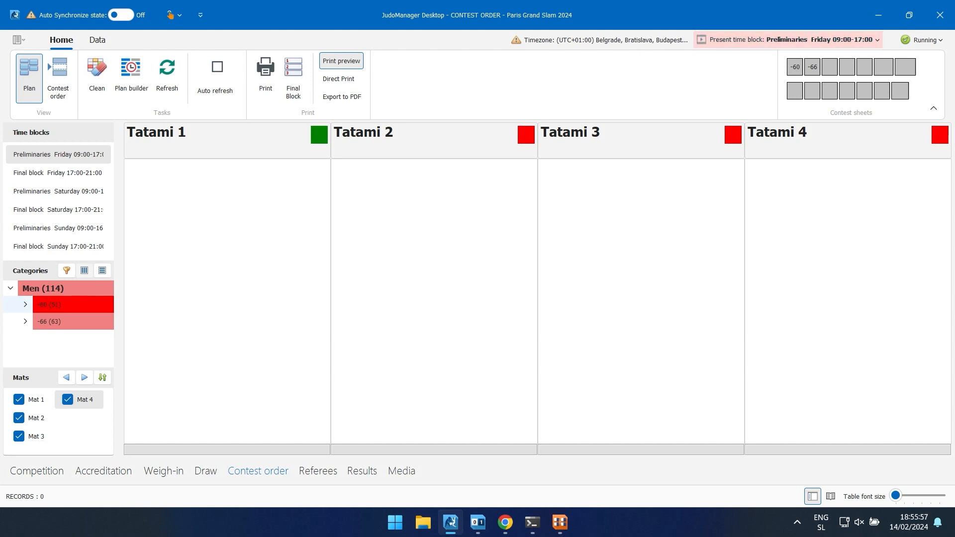
Step: Assign the men's -60 and -66 categories together to Tatami 1 in the Friday preliminaries with Mix rounds
ctrl+click(73, 322)
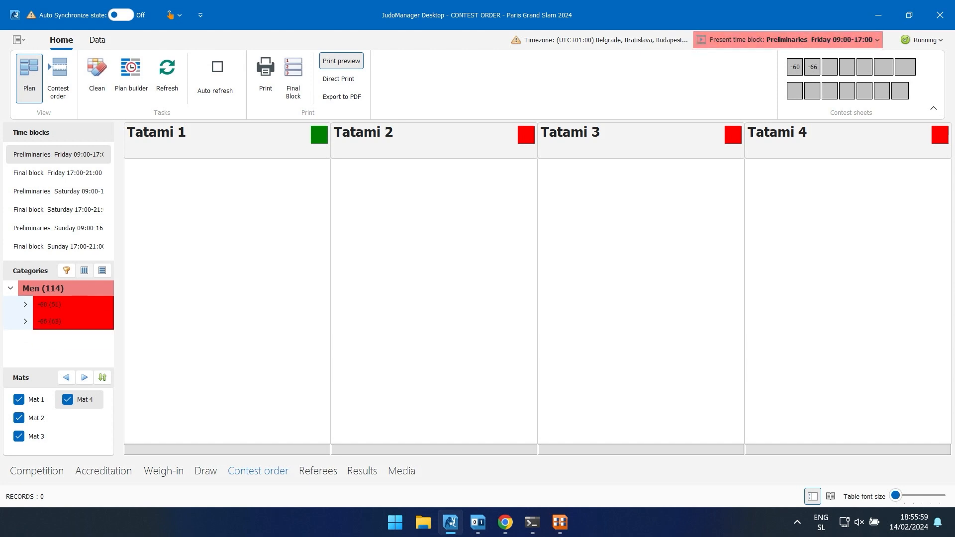
drag(72, 322, 212, 285)
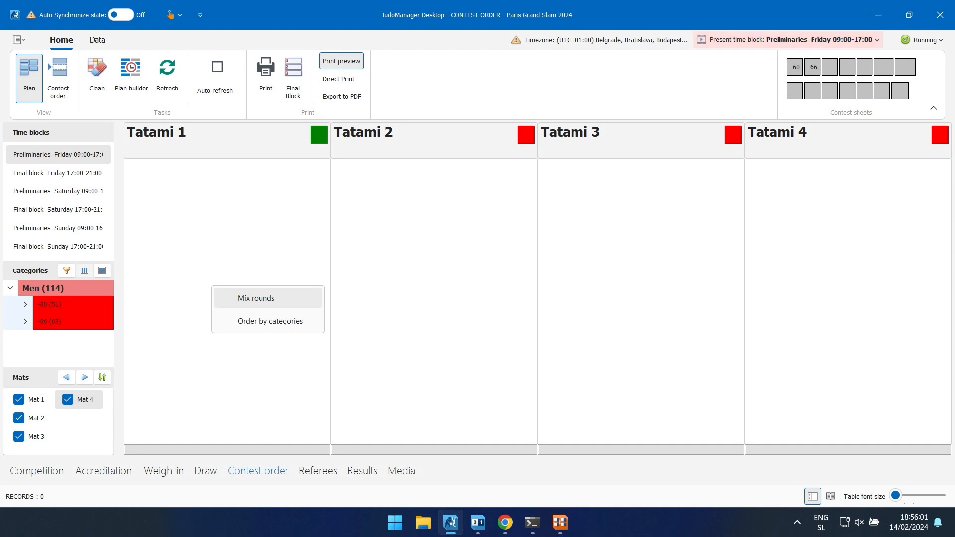
click(255, 298)
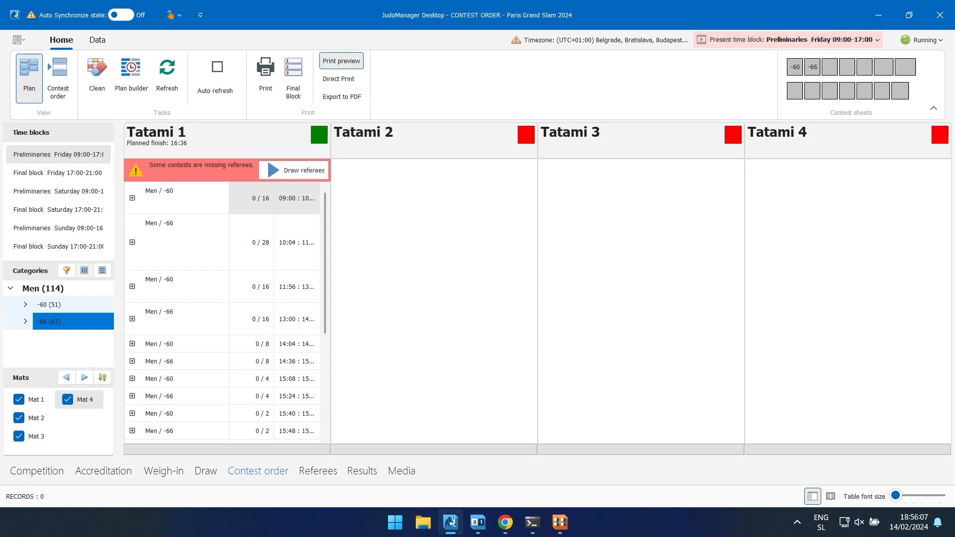
scroll(221, 312, down, 3)
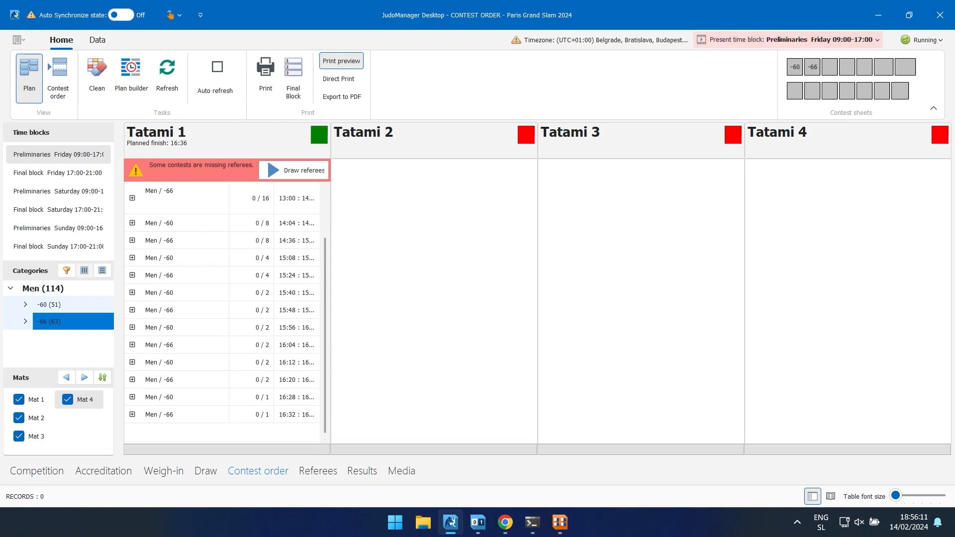
Step: Remove the -60 and -66 bronze medal and final contests from the end of the Tatami 1 contest order
click(58, 79)
scroll(221, 312, down, 6)
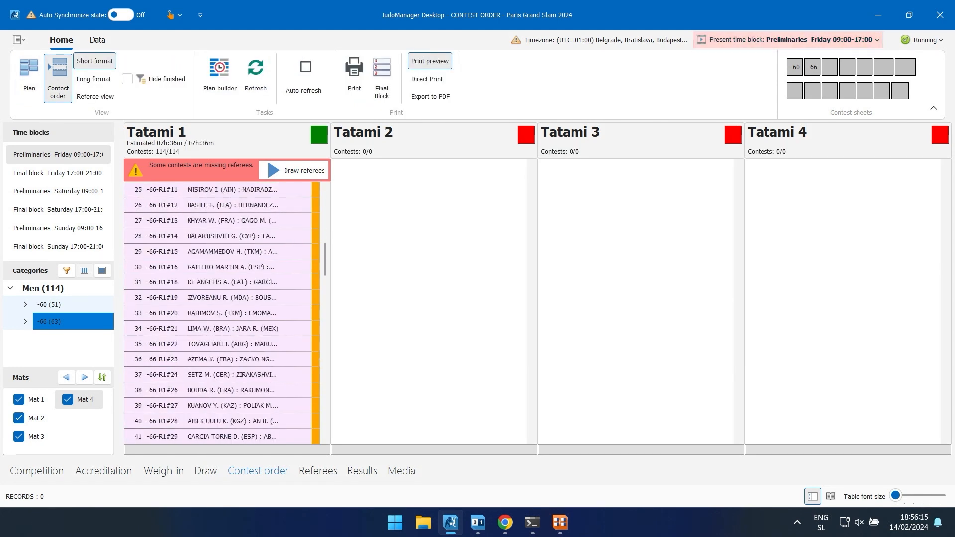
scroll(221, 312, down, 9)
scroll(221, 313, down, 11)
scroll(221, 313, down, 6)
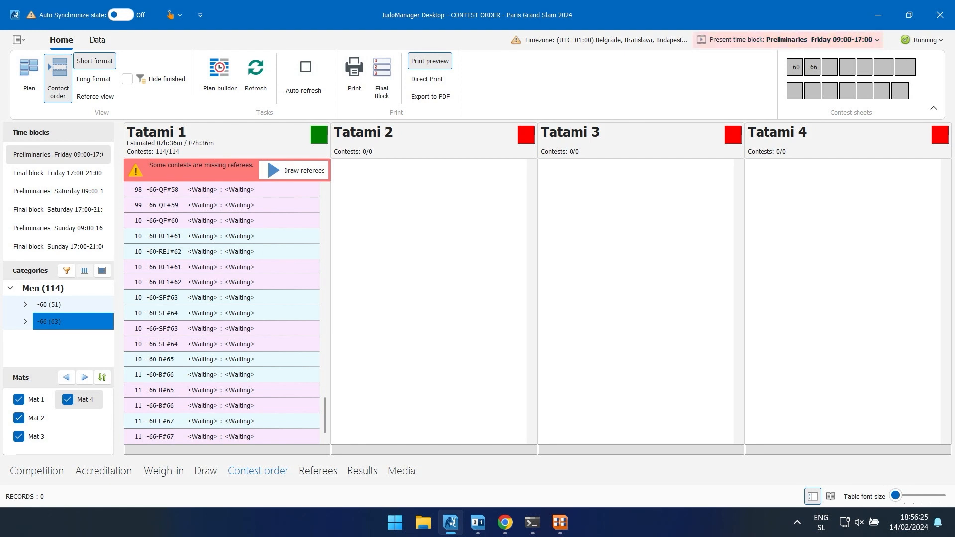
click(221, 359)
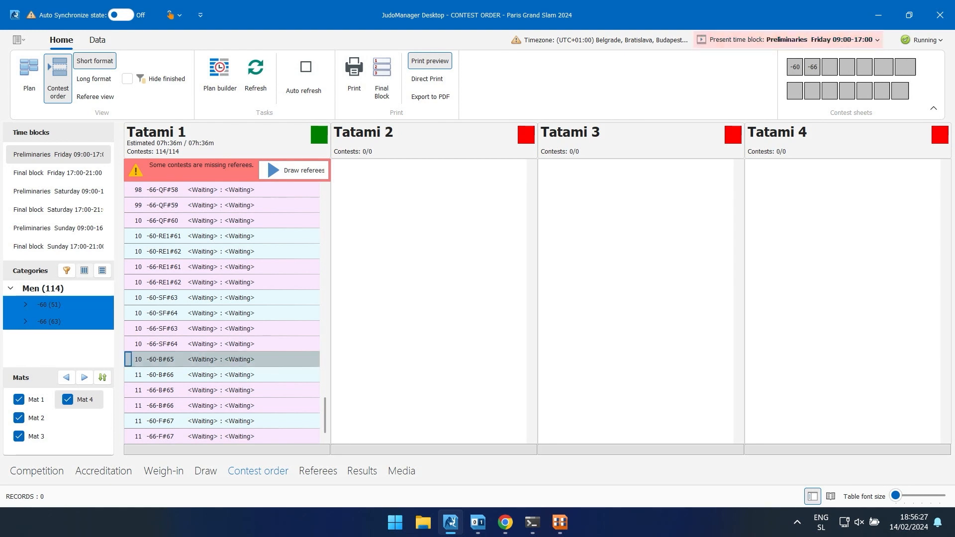
ctrl+click(138, 436)
ctrl+click(138, 421)
ctrl+click(139, 405)
ctrl+click(138, 389)
ctrl+click(138, 375)
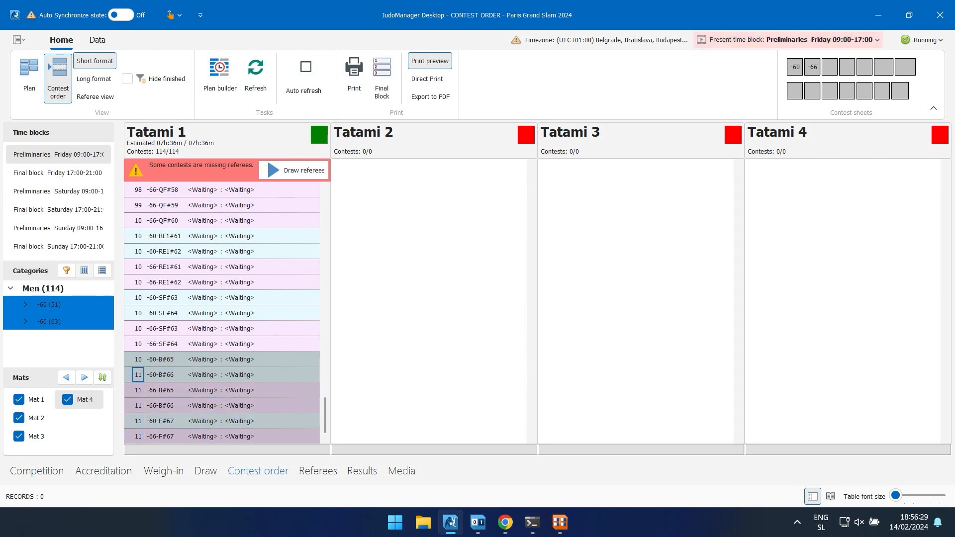
right_click(177, 374)
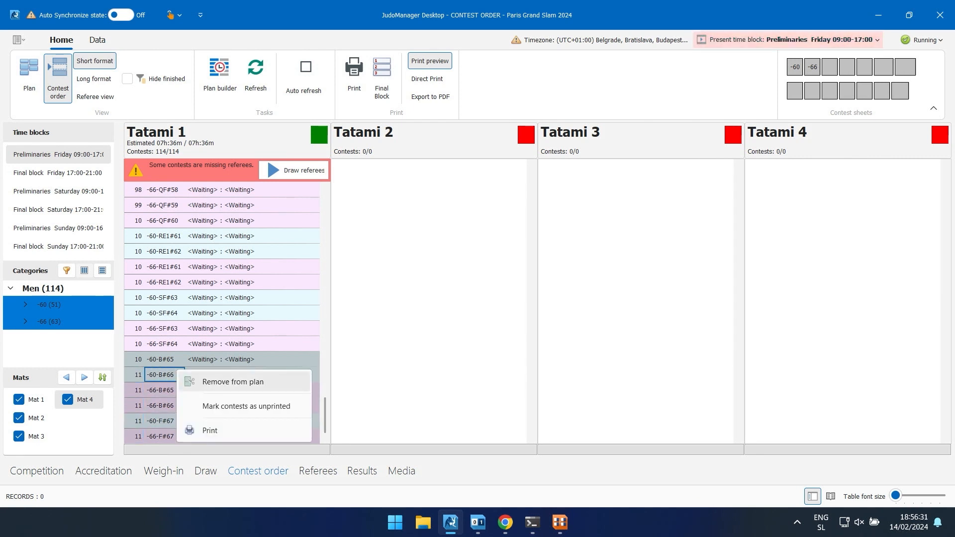
click(232, 382)
key(Return)
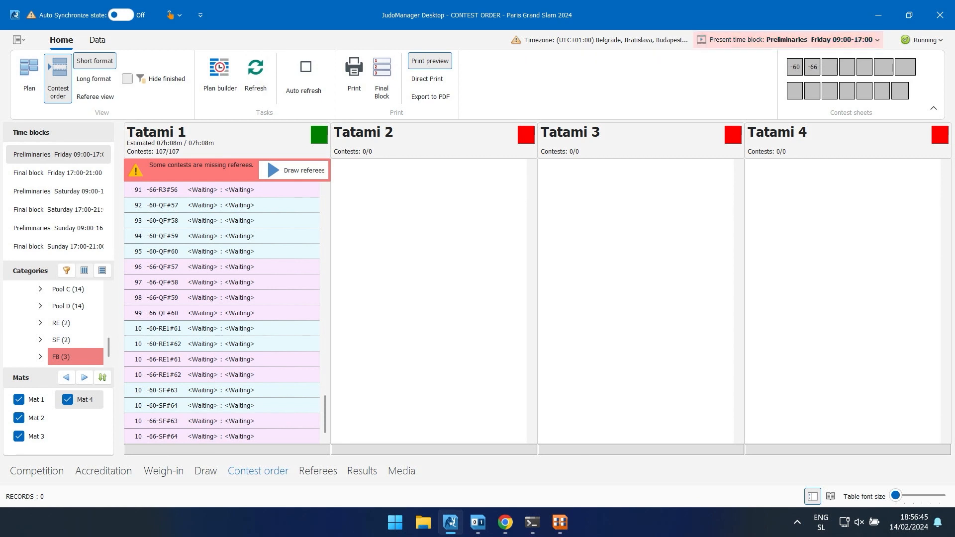
Step: Clear all planned contests from the Friday preliminaries time block
click(29, 78)
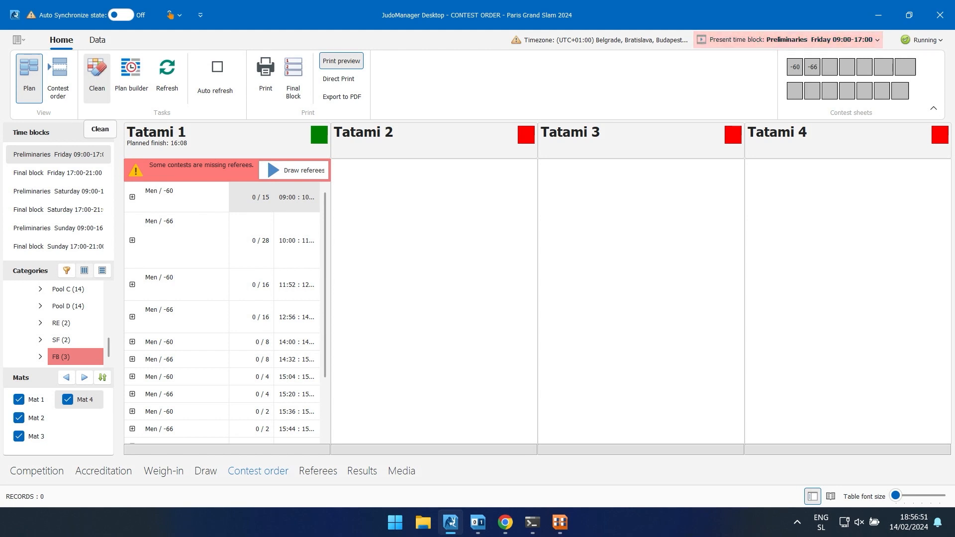
click(97, 77)
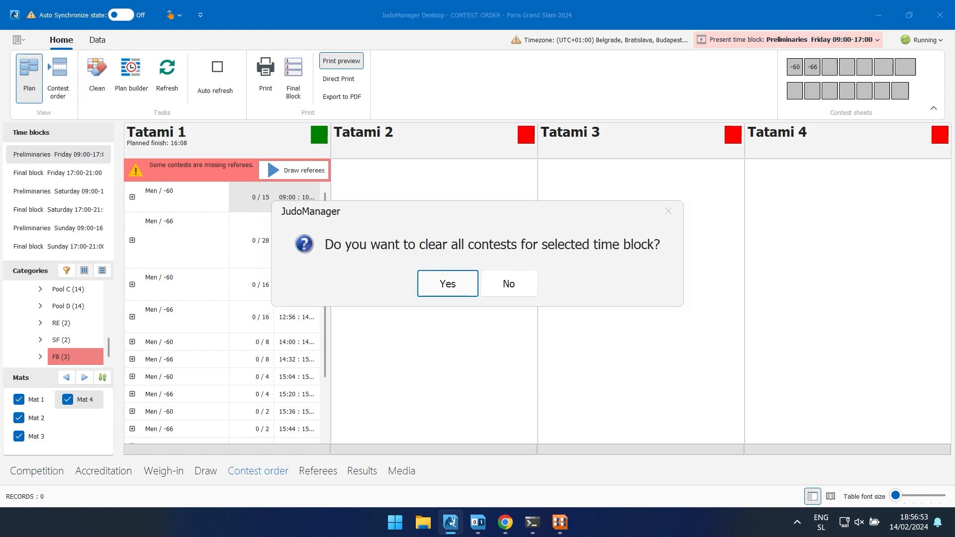
key(Return)
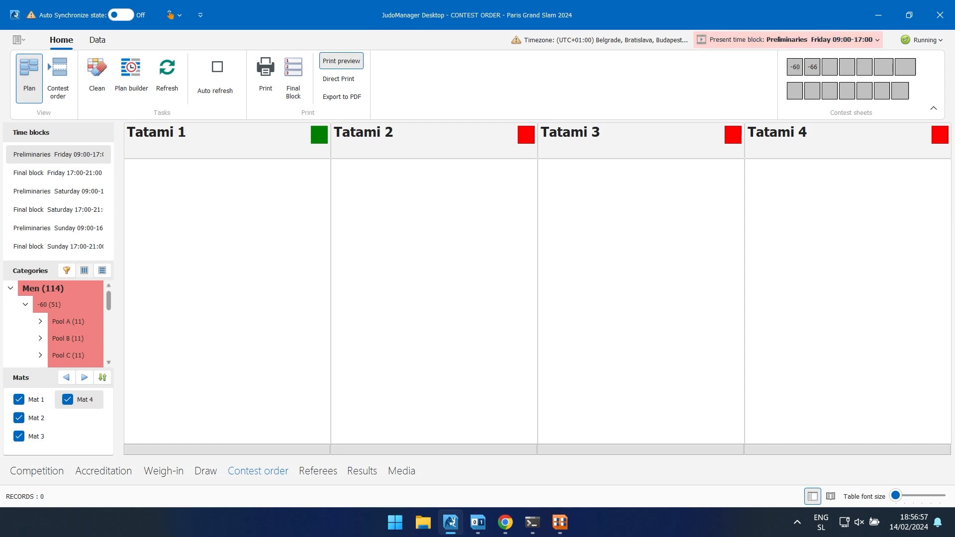
Step: Assign Pools A and B of -60 and the whole -66 category to Tatami 1 with mixed rounds
scroll(55, 323, down, 1)
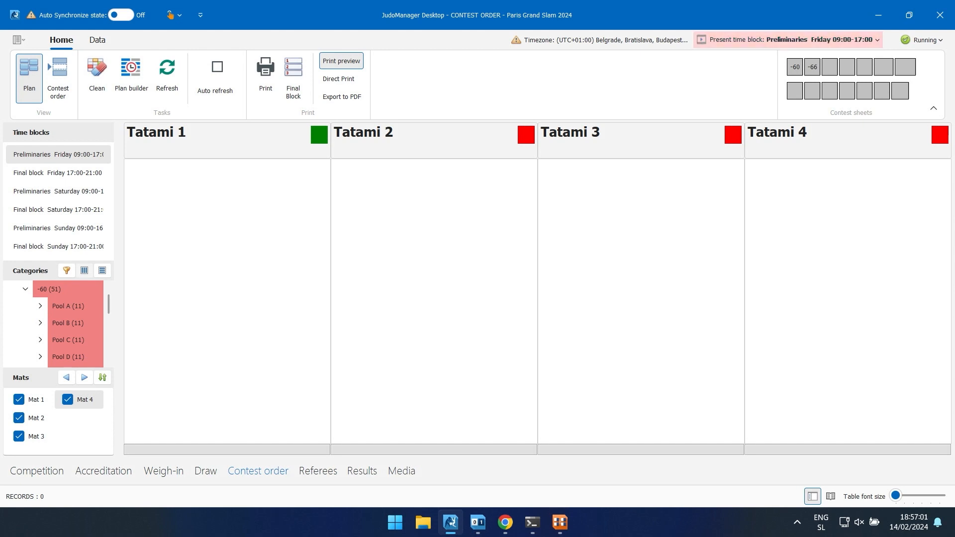
click(68, 306)
ctrl+click(68, 322)
drag(109, 304, 108, 335)
ctrl+click(68, 306)
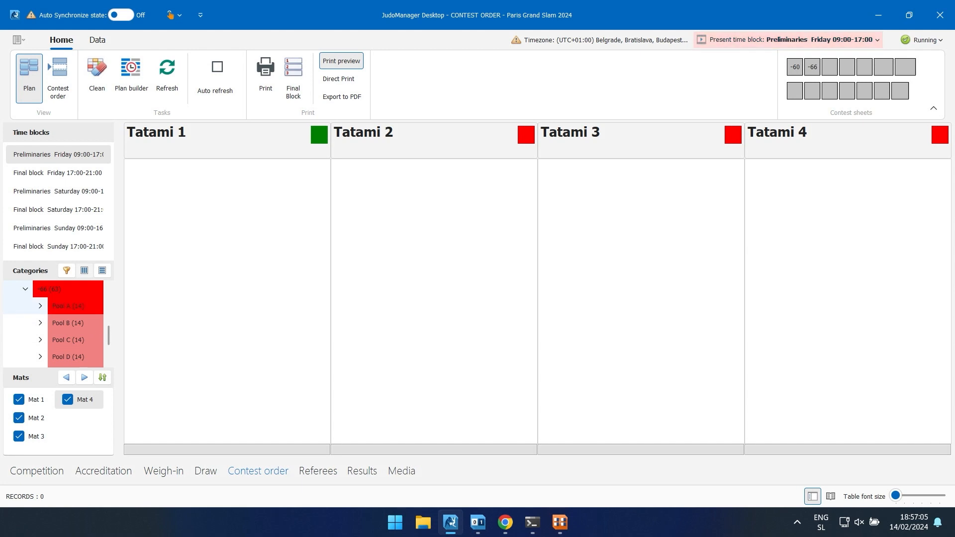
ctrl+click(69, 322)
drag(68, 323, 227, 300)
click(266, 324)
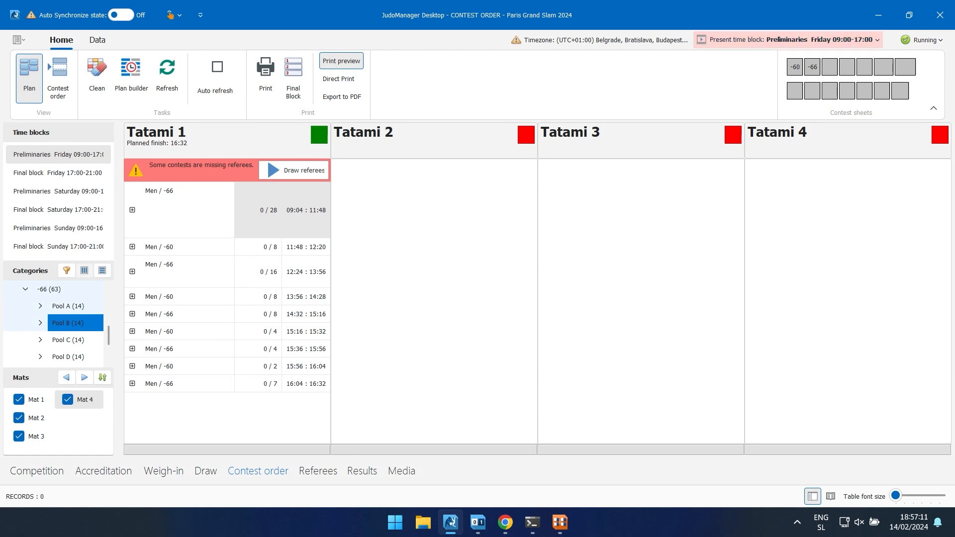
Step: Examine the Tatami 1 contest order through to the last contest and compare it with the plan
scroll(54, 323, down, 1)
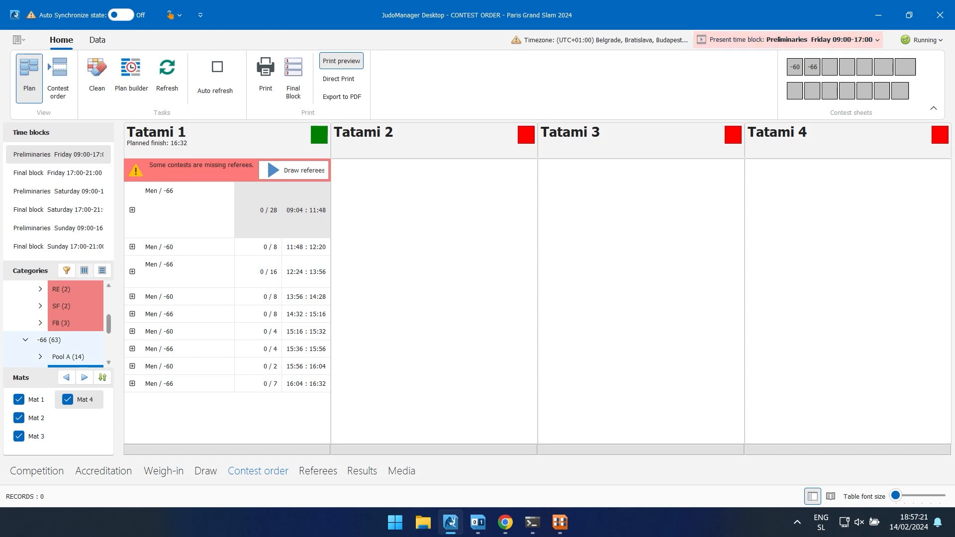
click(58, 78)
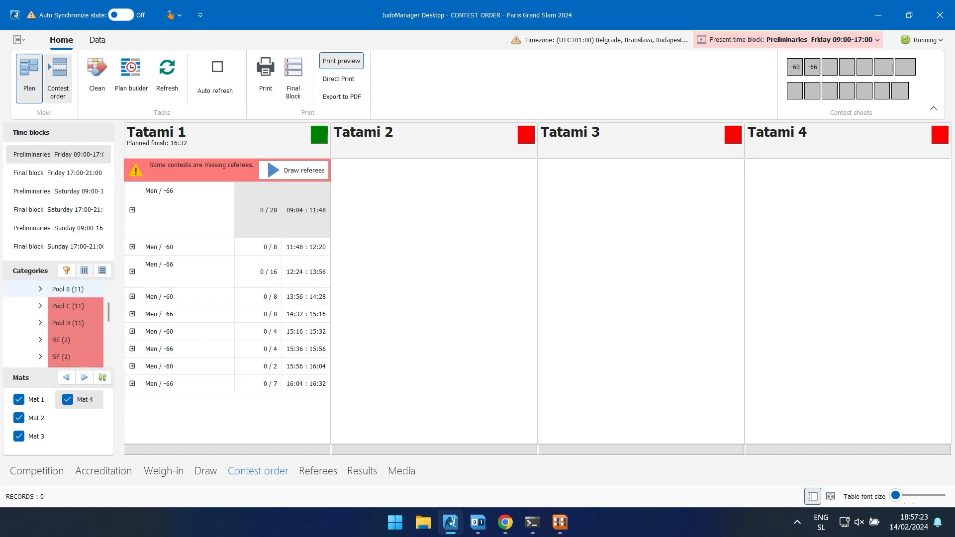
scroll(221, 314, down, 10)
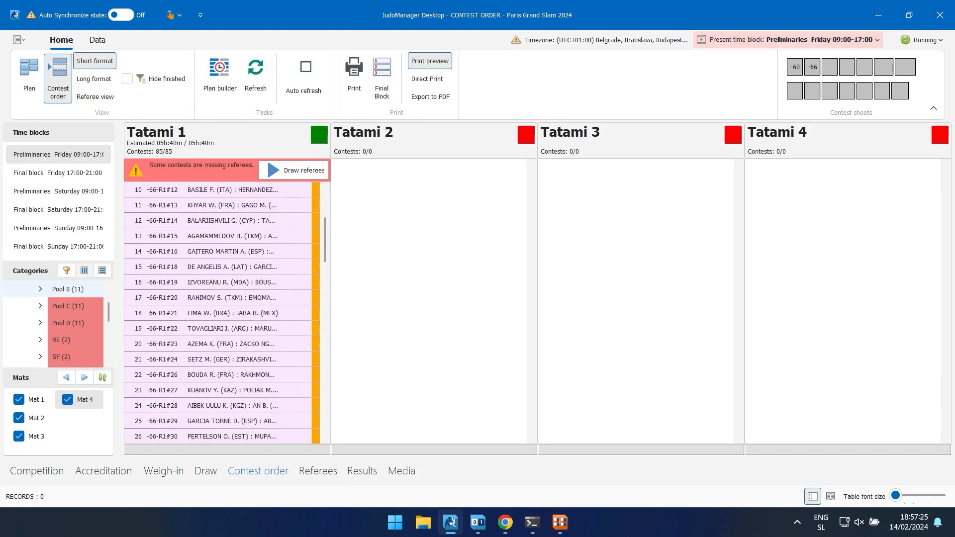
scroll(221, 313, down, 13)
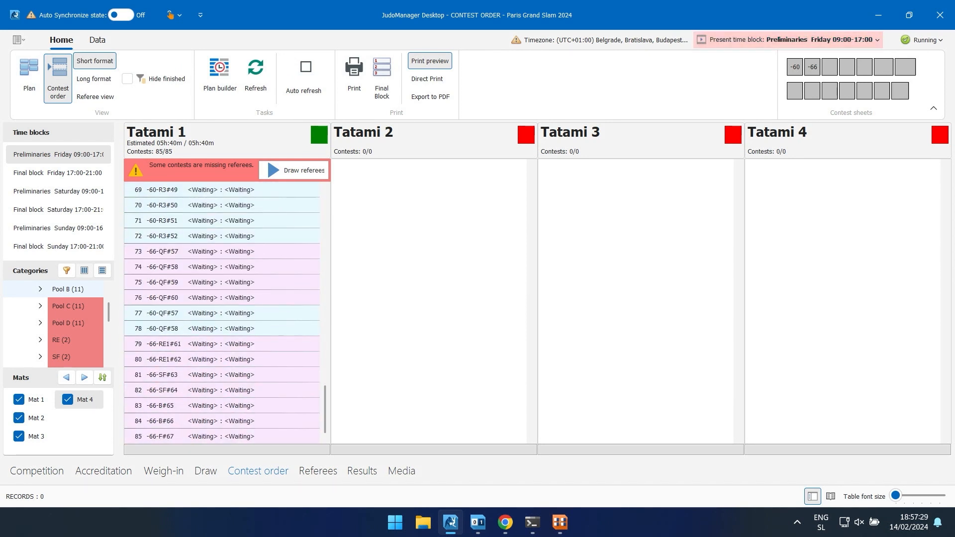
click(29, 79)
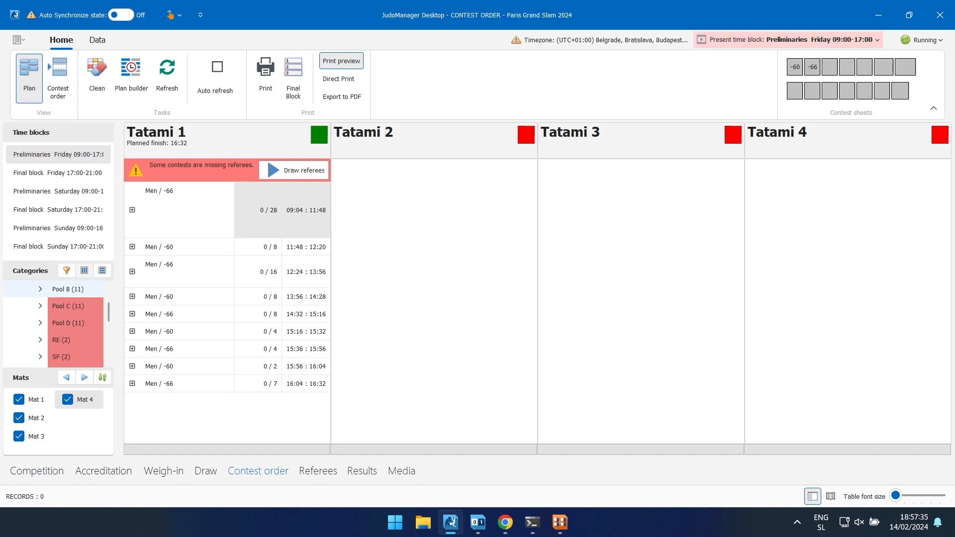
click(58, 79)
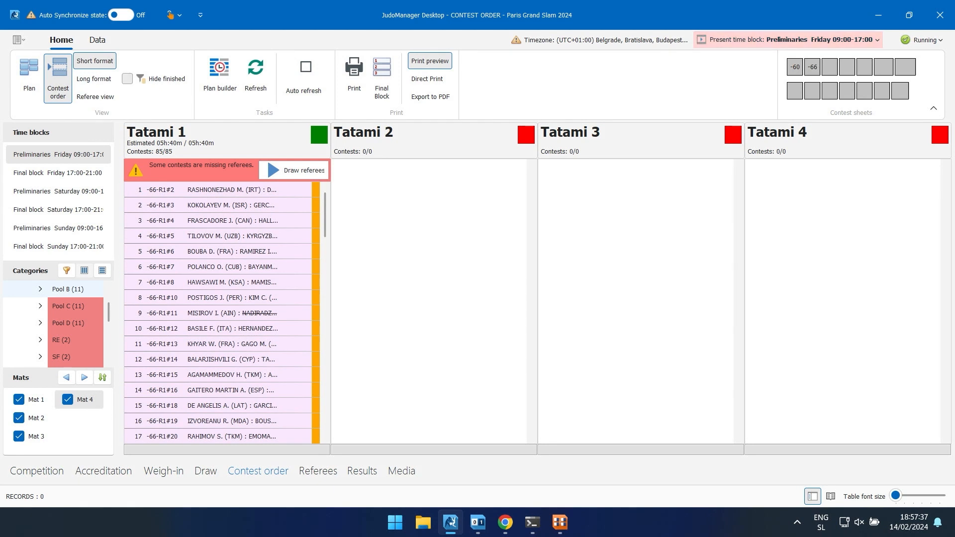
Step: Show only Mat 1 and compare its contest order in the long and short formats
click(94, 79)
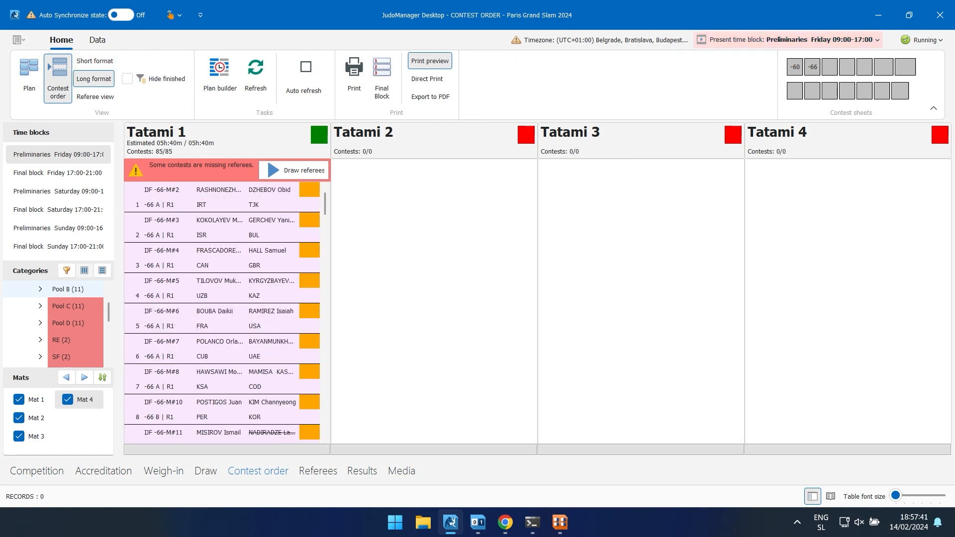
click(19, 436)
click(19, 418)
click(67, 399)
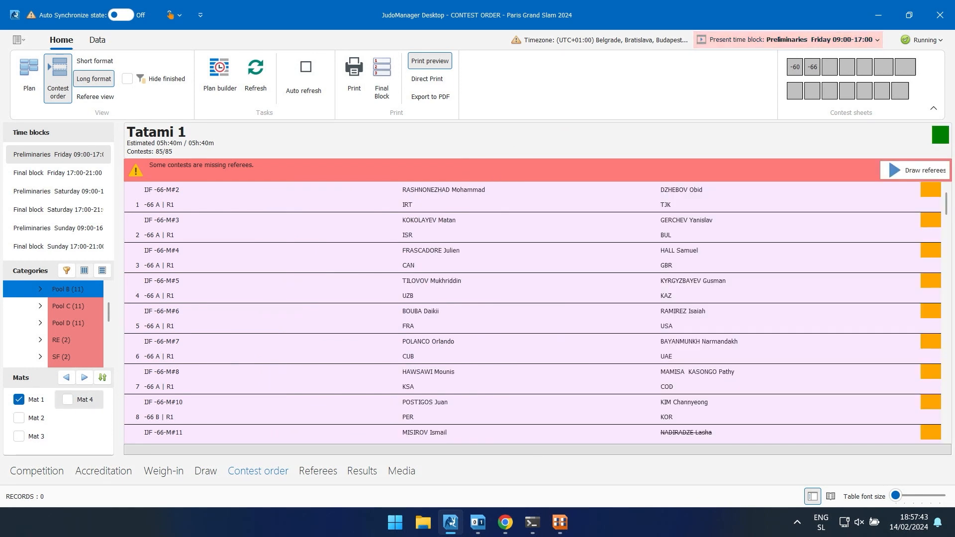
click(94, 61)
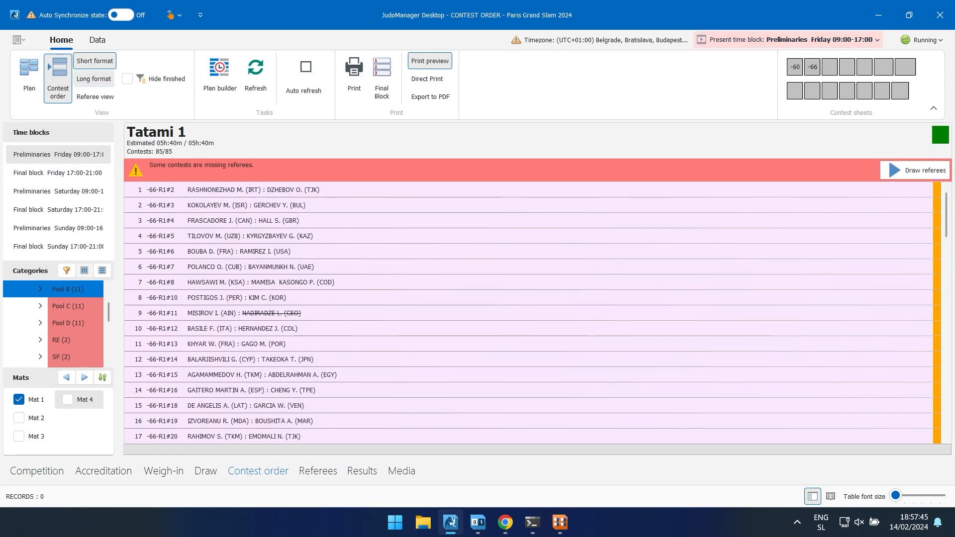
click(93, 79)
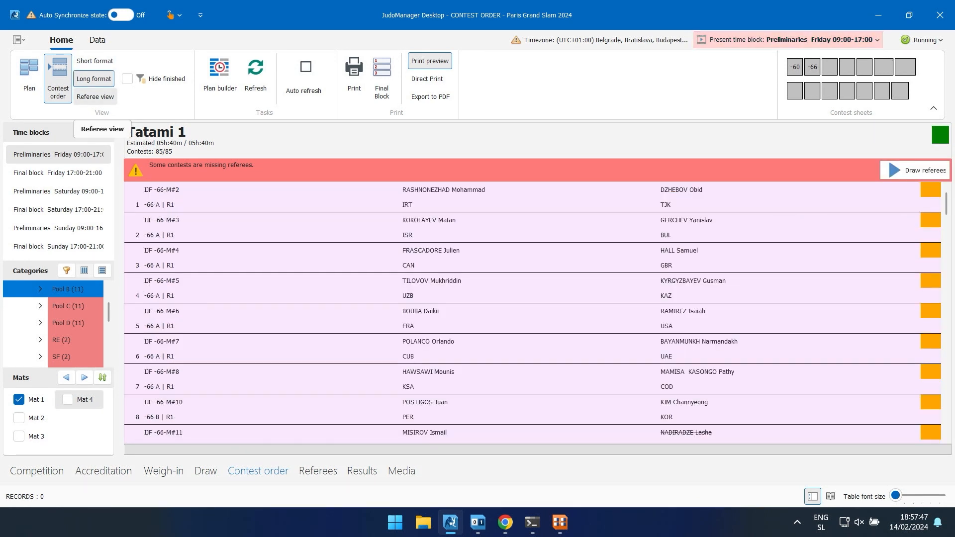
Step: Show the Tatami 1 contests in the referee view and look through the mat's referee list
click(95, 96)
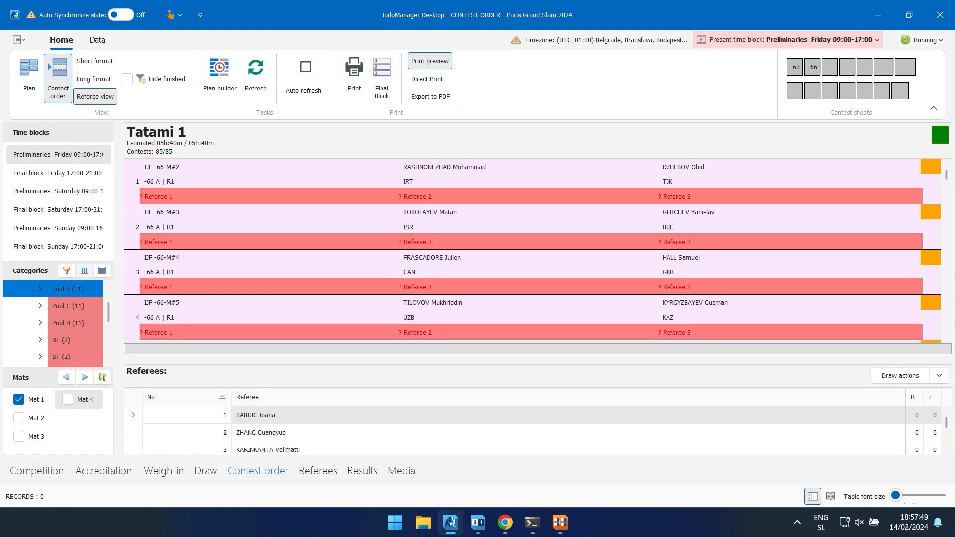
scroll(515, 430, down, 2)
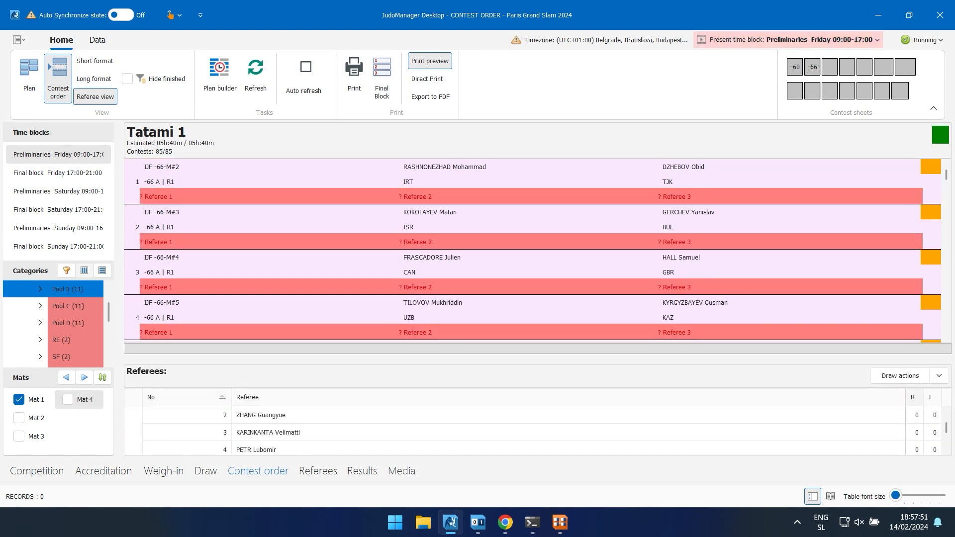
scroll(515, 430, up, 2)
scroll(515, 430, down, 2)
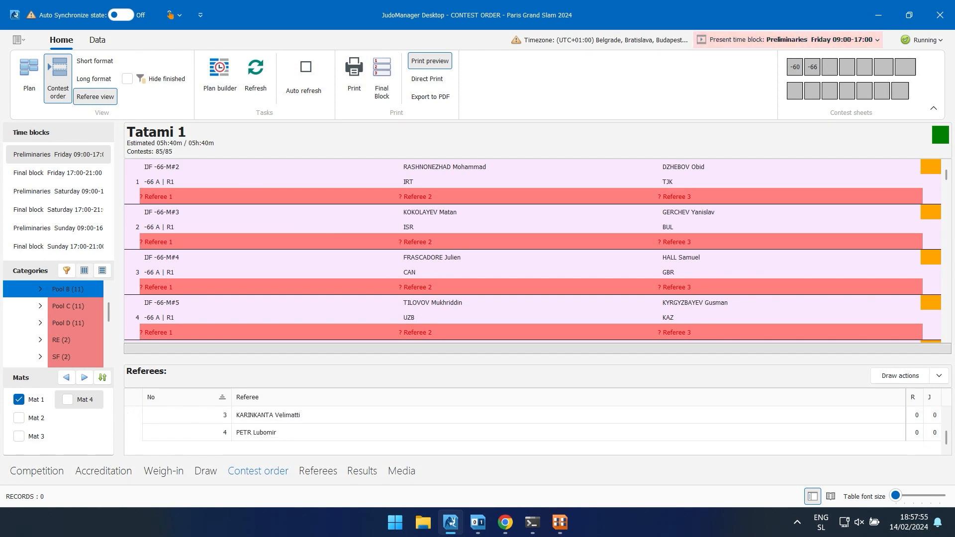
Step: Set the number of referees to 1 in the Referees configuration
click(318, 470)
click(932, 438)
click(931, 438)
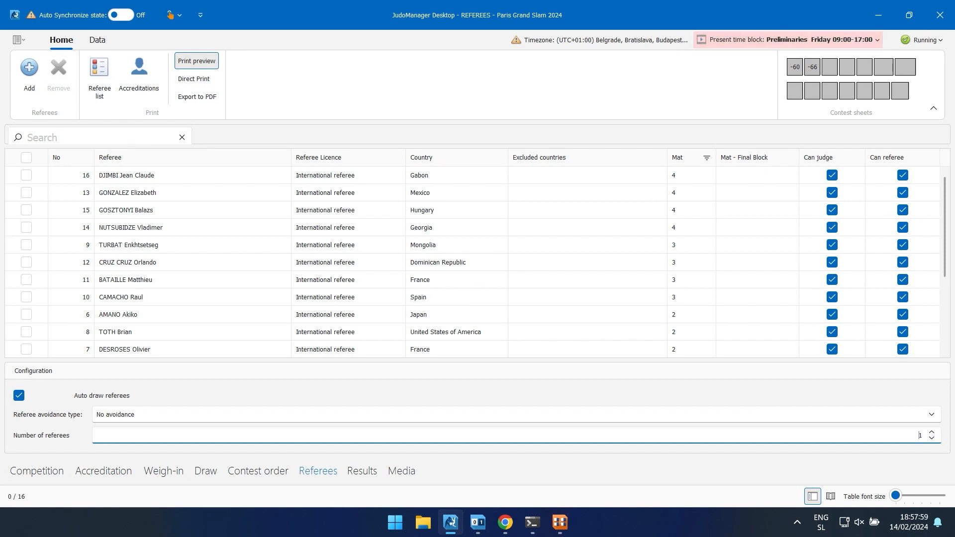
Step: Return to the contest order in short format and draw the missing referees for Tatami 1
click(258, 471)
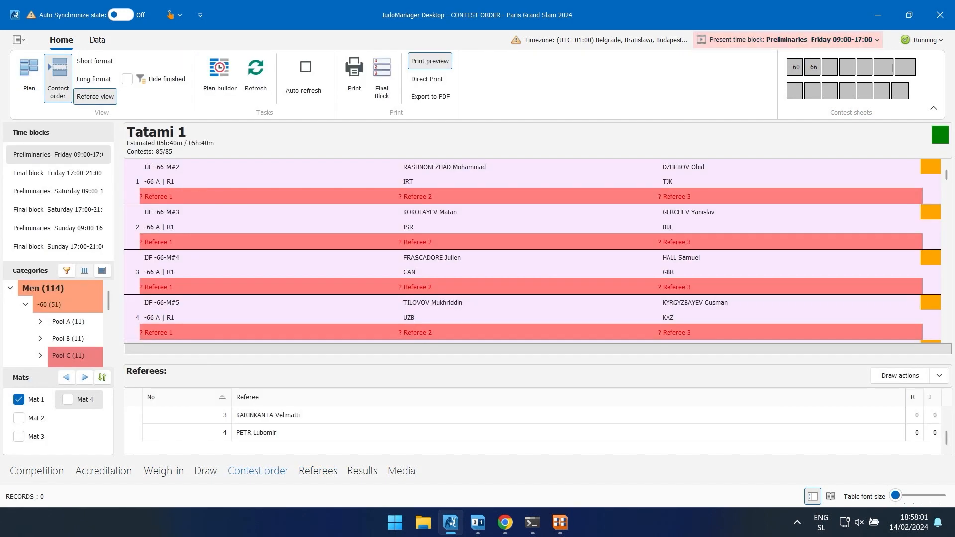
click(95, 61)
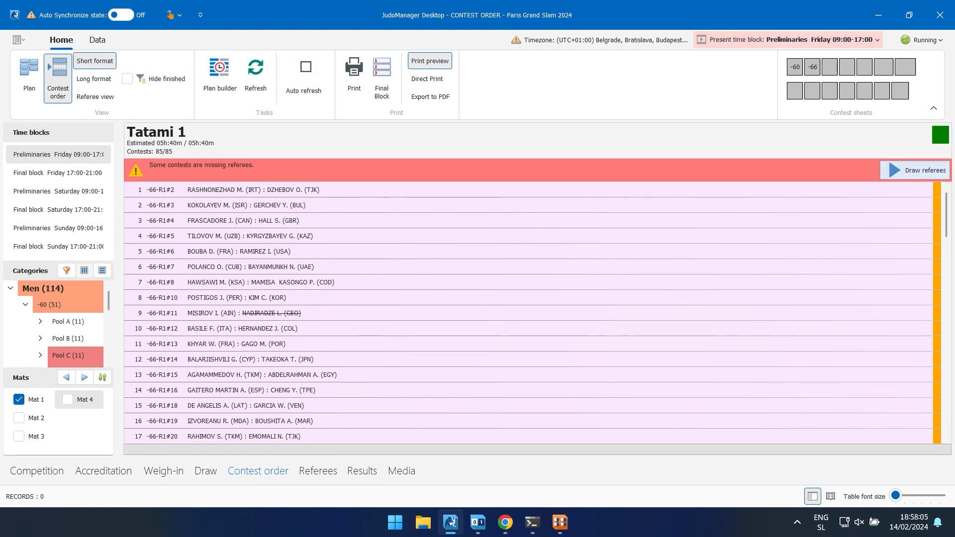
click(915, 170)
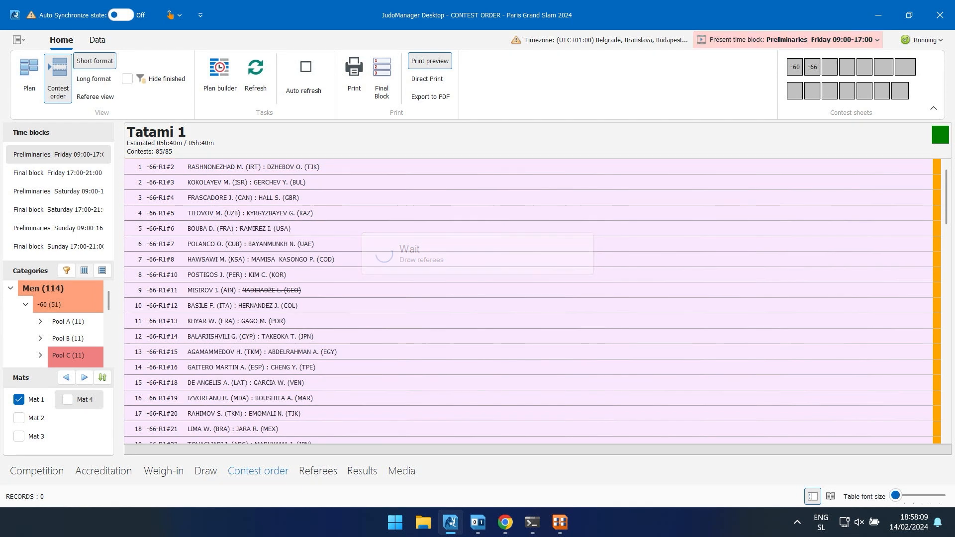
Step: Check the drawn referees in the referee view and show Mat 2 alongside Mat 1
click(95, 97)
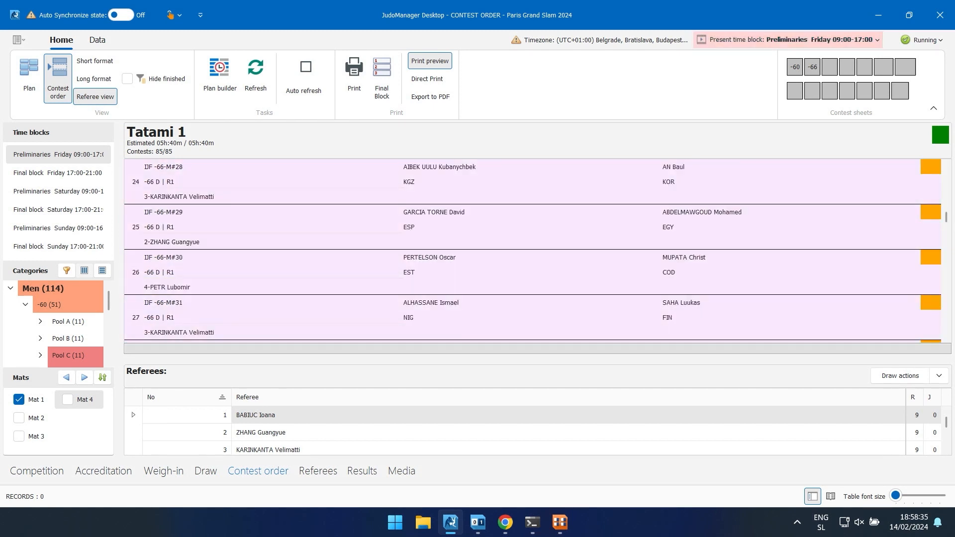
click(18, 418)
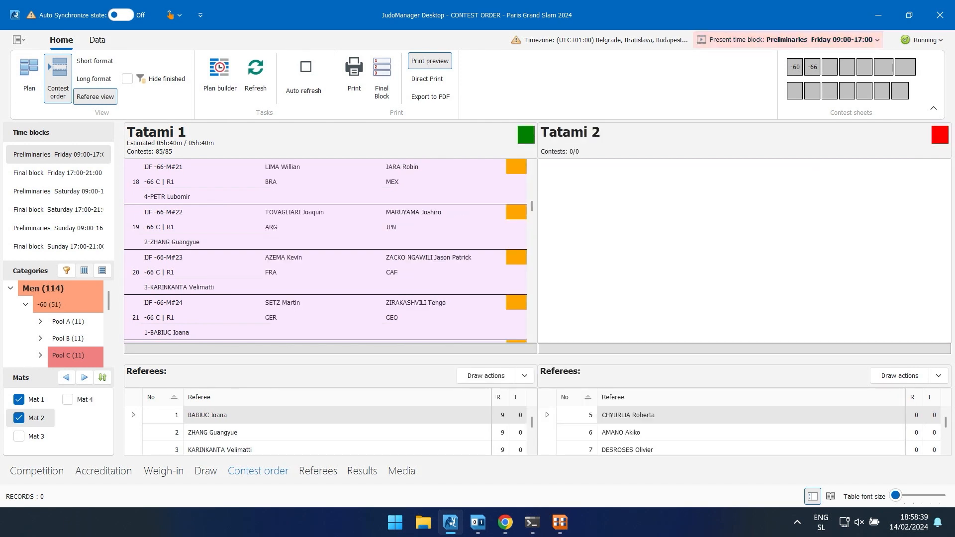
Step: Show the contest order in short format and look through the winner, disqualification and referee options of Tatami 1's first contest
click(94, 60)
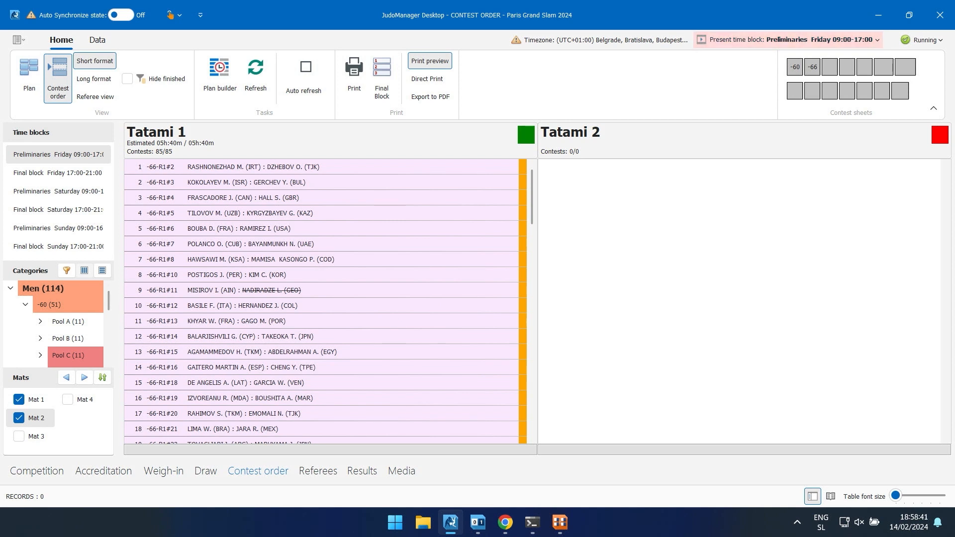
right_click(220, 168)
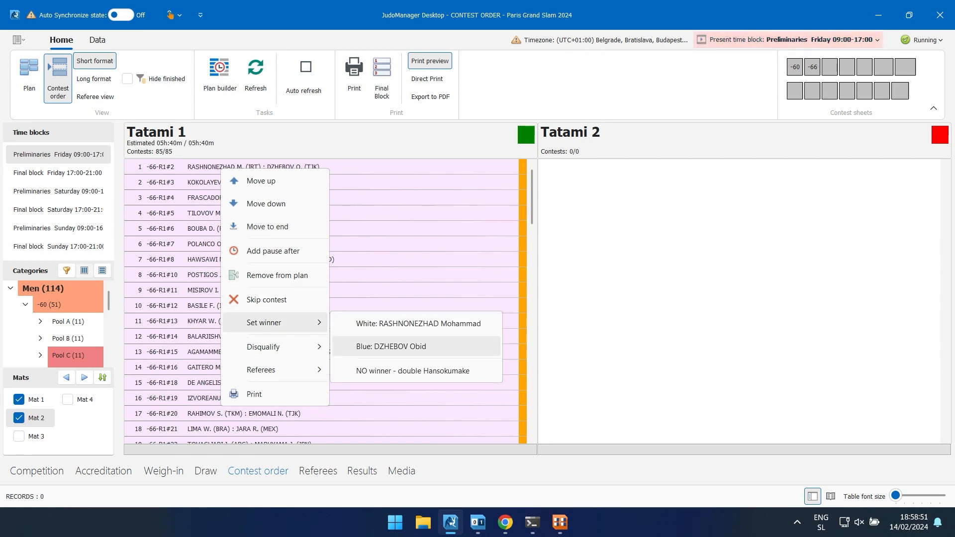
mouse_move(279, 369)
mouse_move(279, 346)
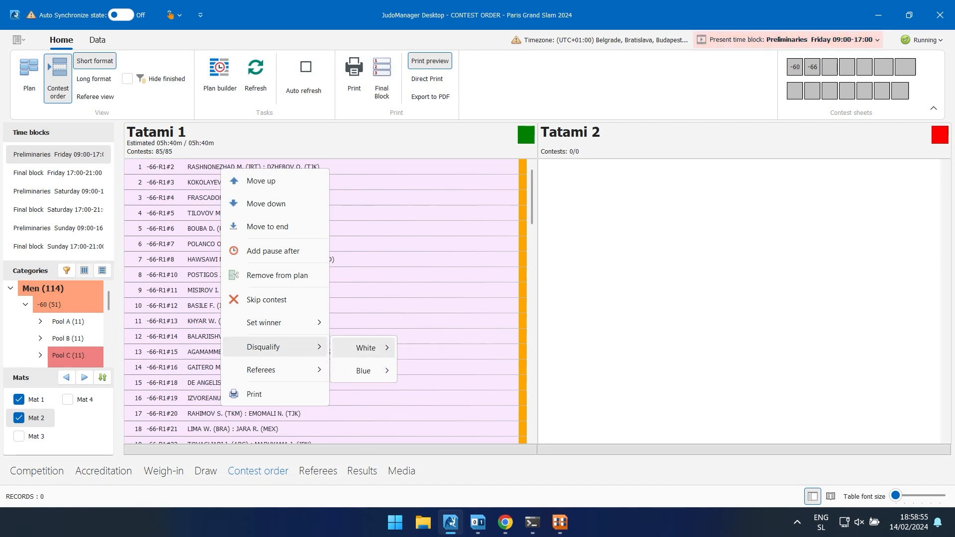
mouse_move(366, 348)
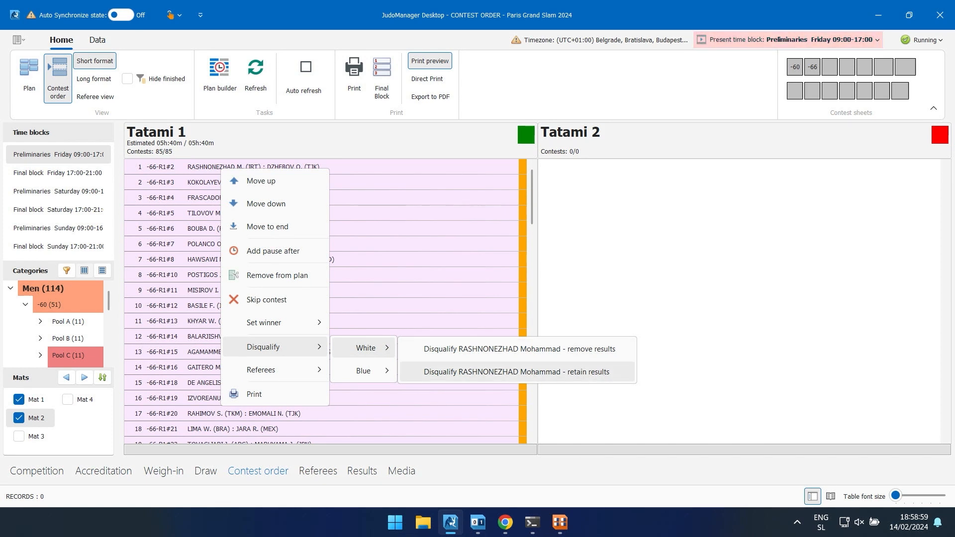
mouse_move(363, 371)
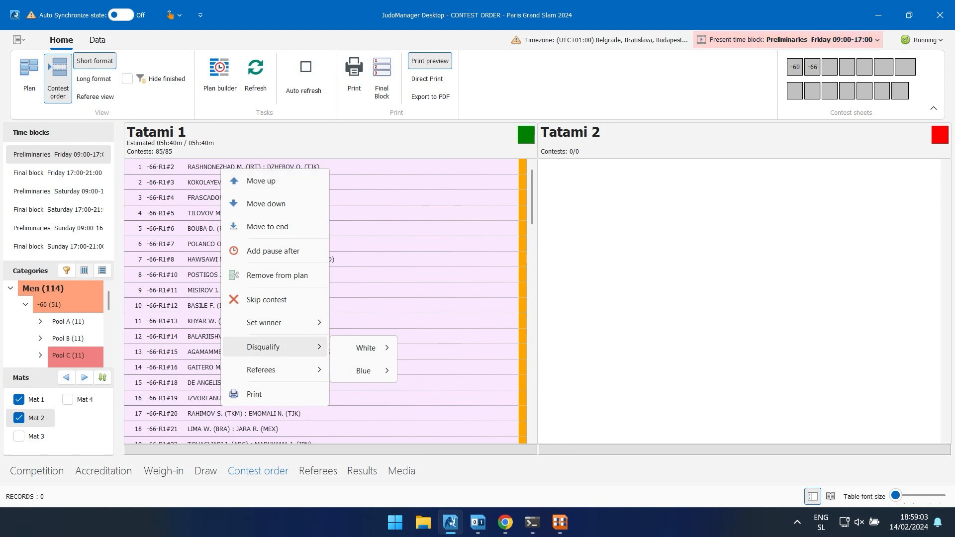
click(370, 182)
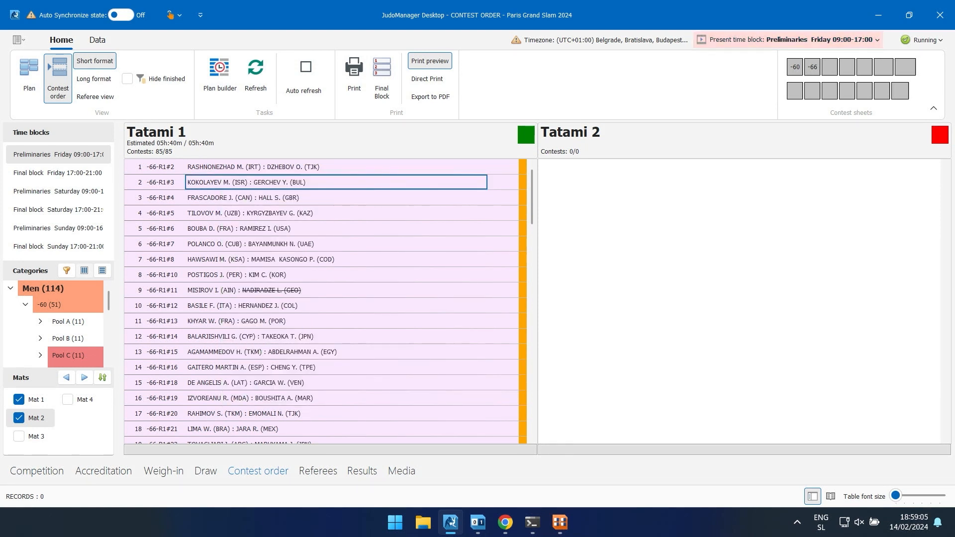
Step: Add a 180-second countdown pause after the second contest (-66-R1#3) on Tatami 1
right_click(217, 184)
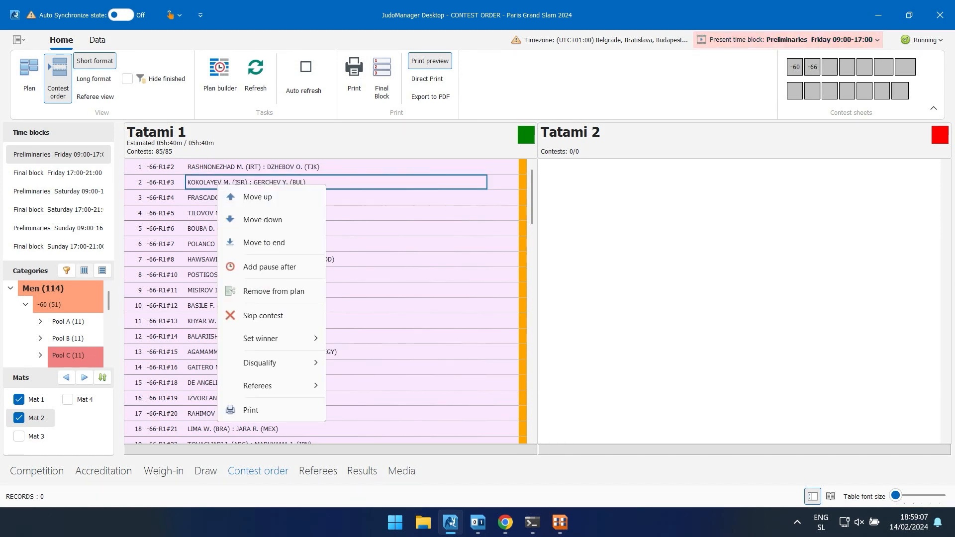
click(270, 266)
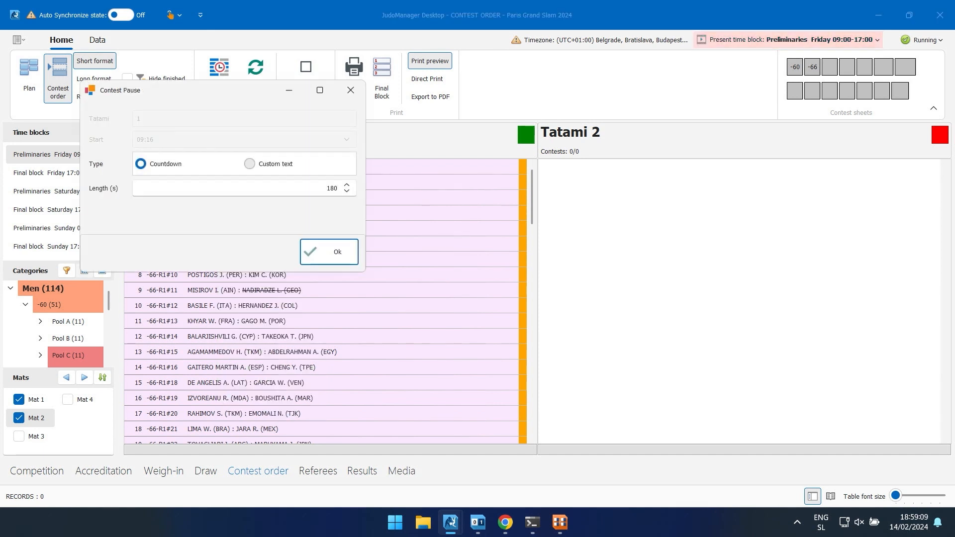
key(Return)
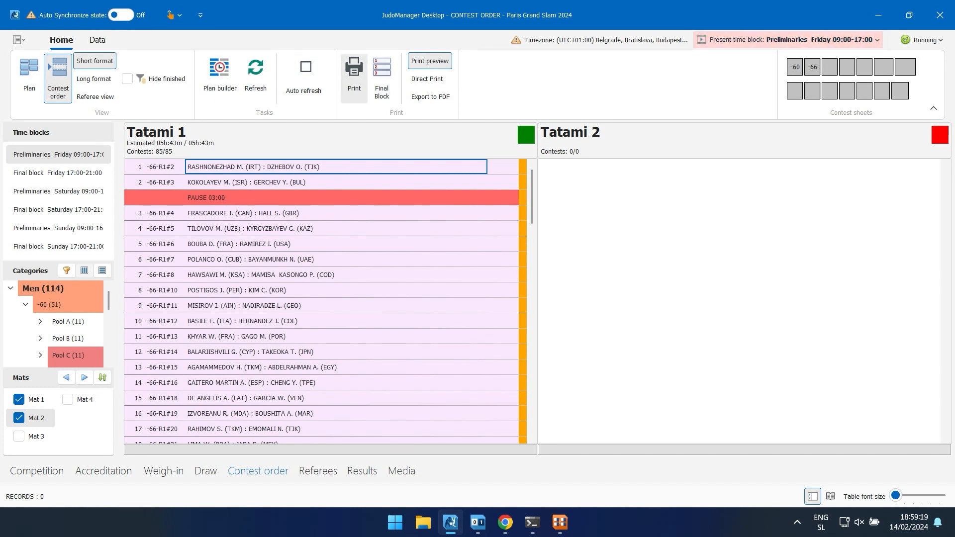
Step: Generate a Mat 1 contest order print preview of type Unfinished - one page, with one copy each of the standard, With referees and Referee commission layouts
click(354, 75)
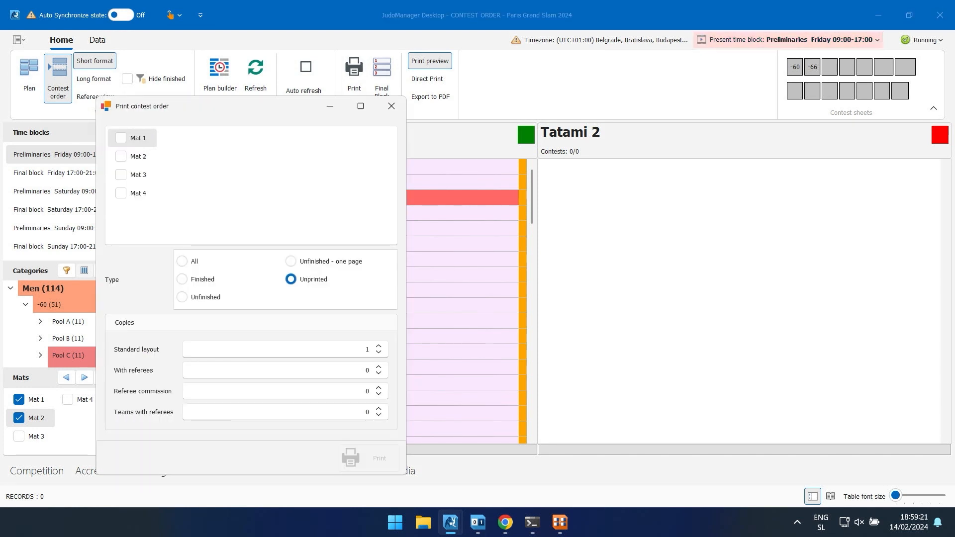
click(121, 137)
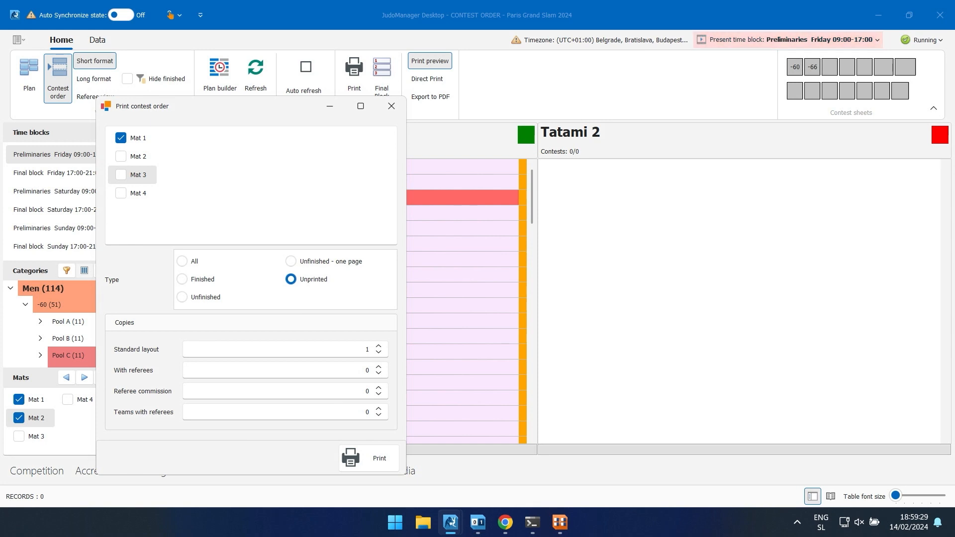
click(378, 367)
click(378, 388)
click(290, 261)
click(369, 458)
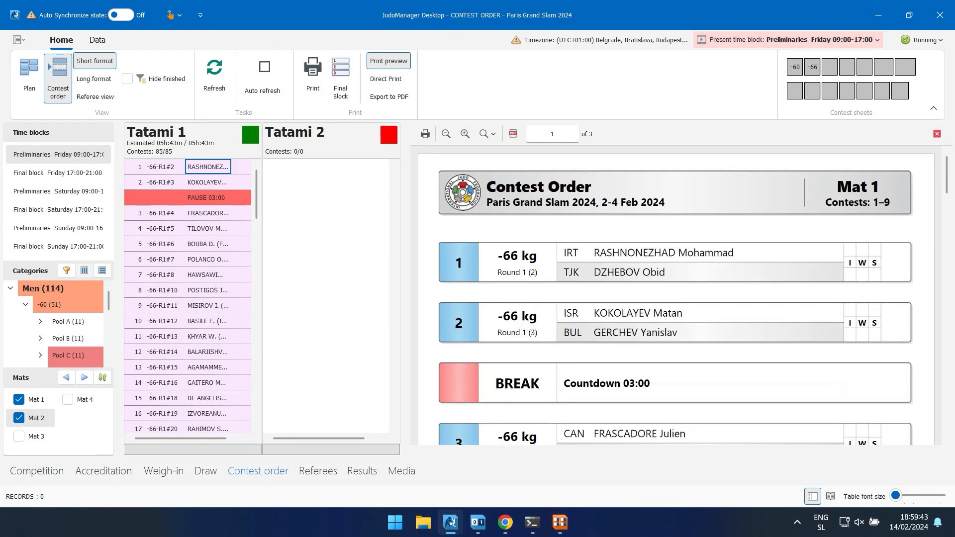
Step: Examine all pages of the Mat 1 contest order print preview, comparing the three layouts, and close the preview
scroll(676, 298, down, 5)
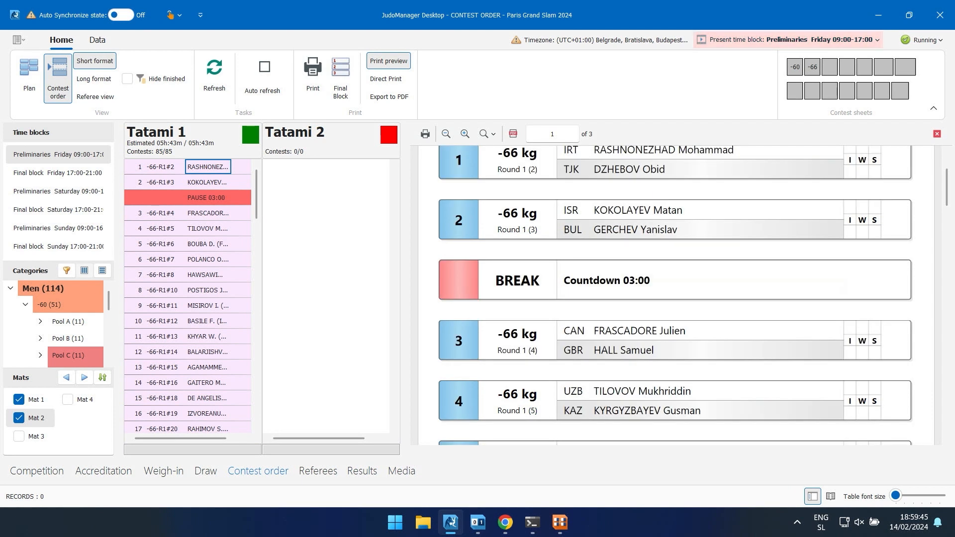
scroll(676, 298, down, 15)
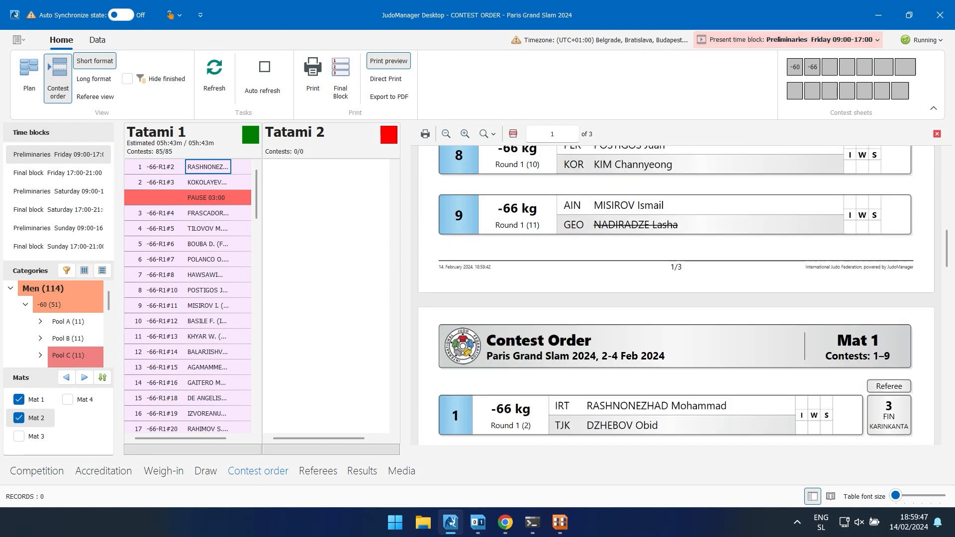
scroll(677, 298, down, 15)
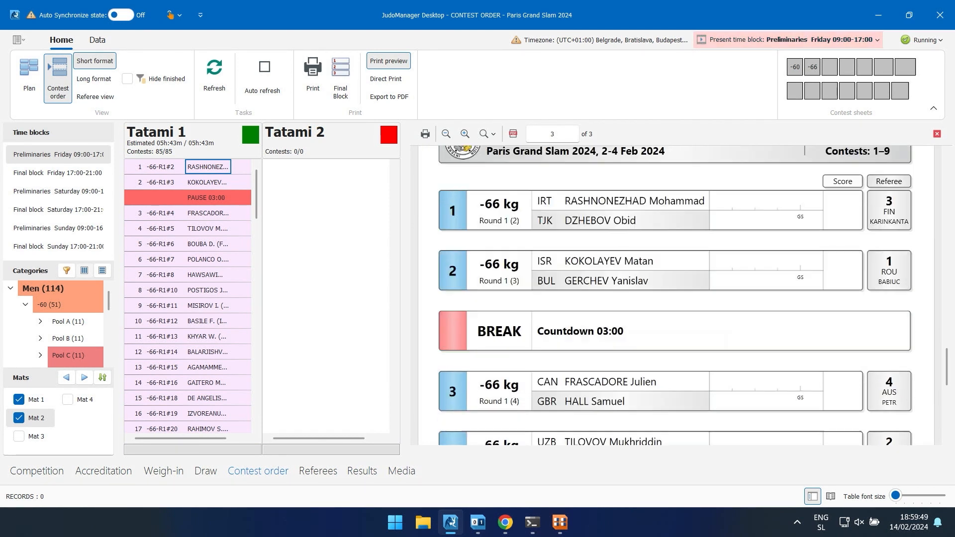
scroll(676, 298, down, 2)
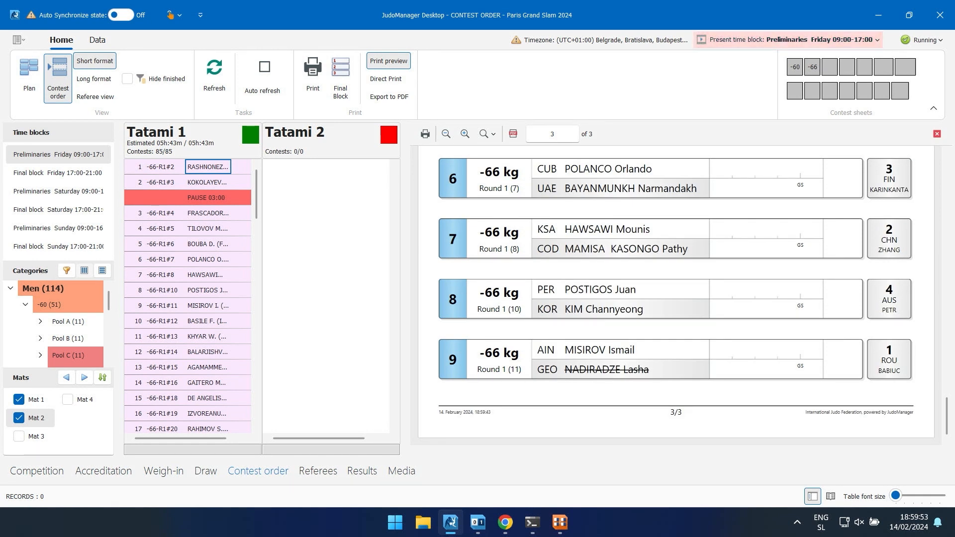
scroll(676, 298, up, 15)
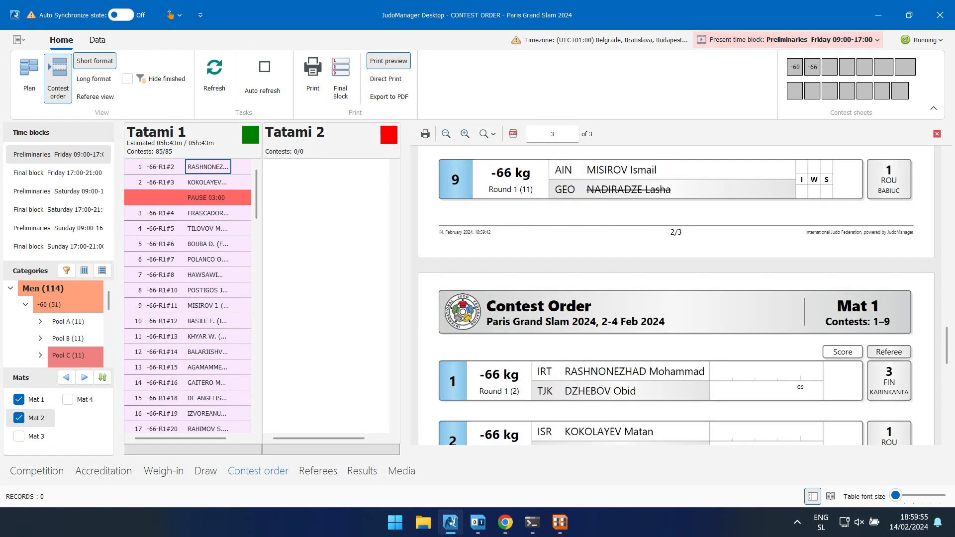
scroll(676, 299, up, 10)
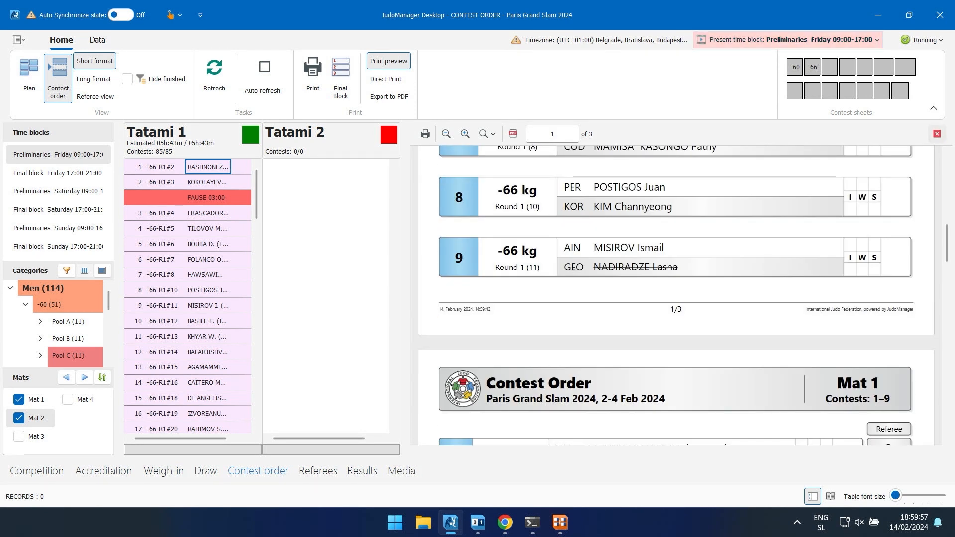
click(936, 133)
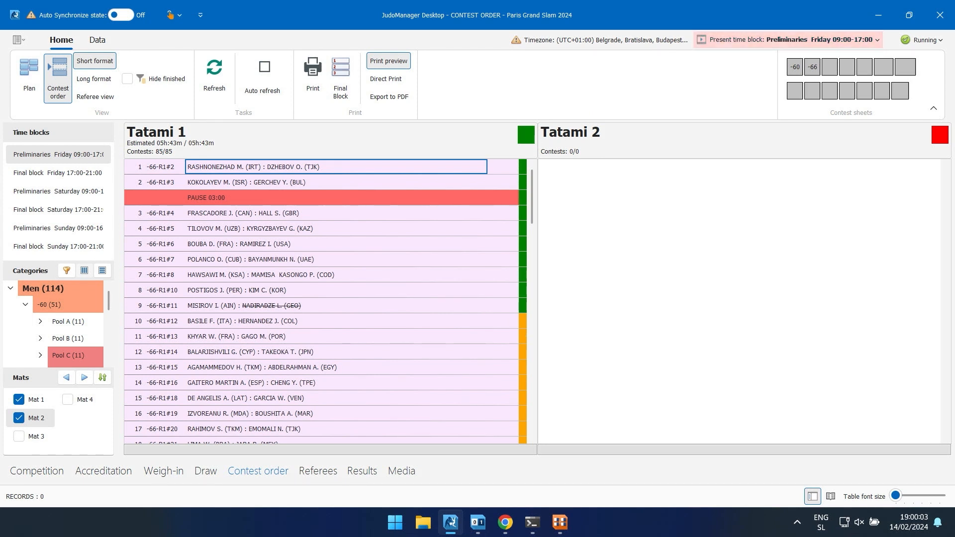
Step: Restore the JudoManager Desktop window to a smaller size and move it aside to uncover the desktop shortcuts
click(908, 15)
drag(559, 20, 764, 15)
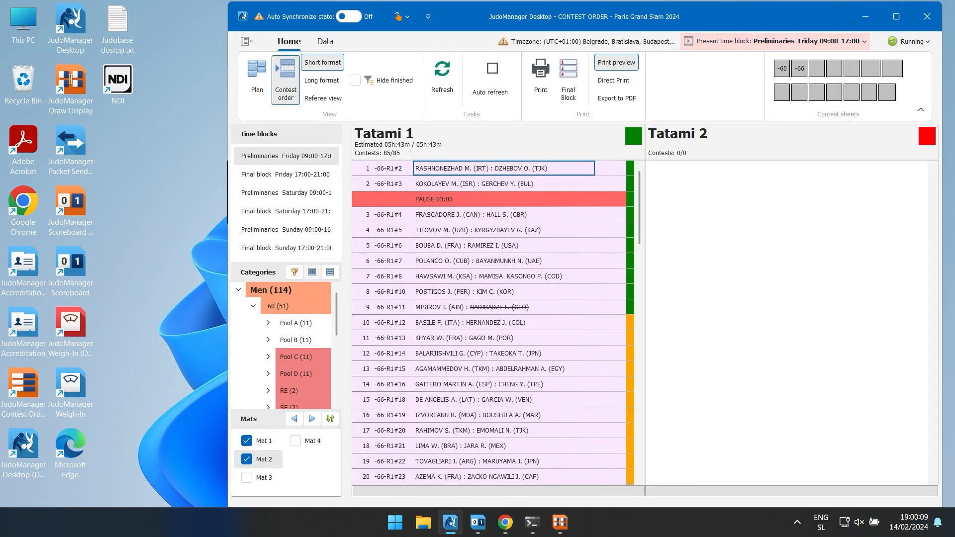
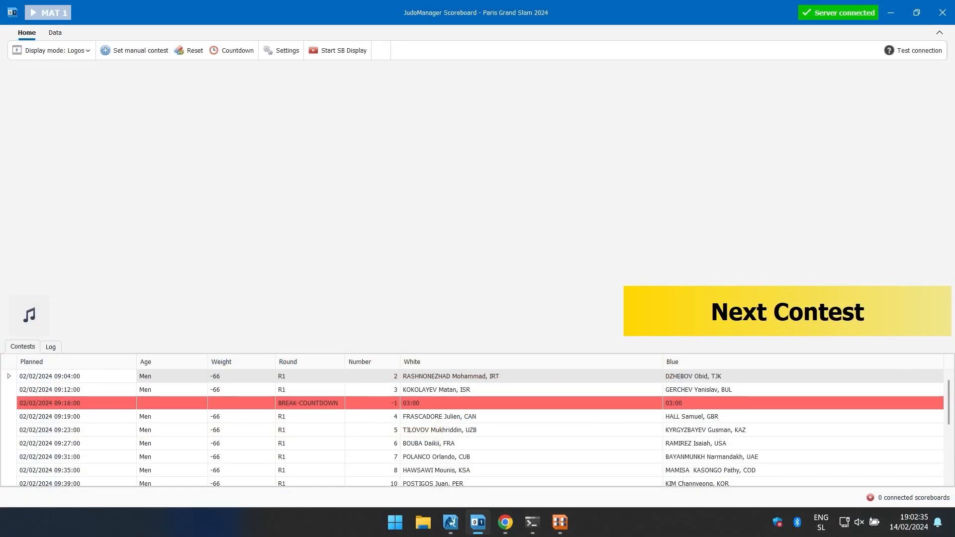
Step: In JudoManager Scoreboard, open the settings, show the advanced settings and enlarge the dialog to fit more of the flow options
click(280, 50)
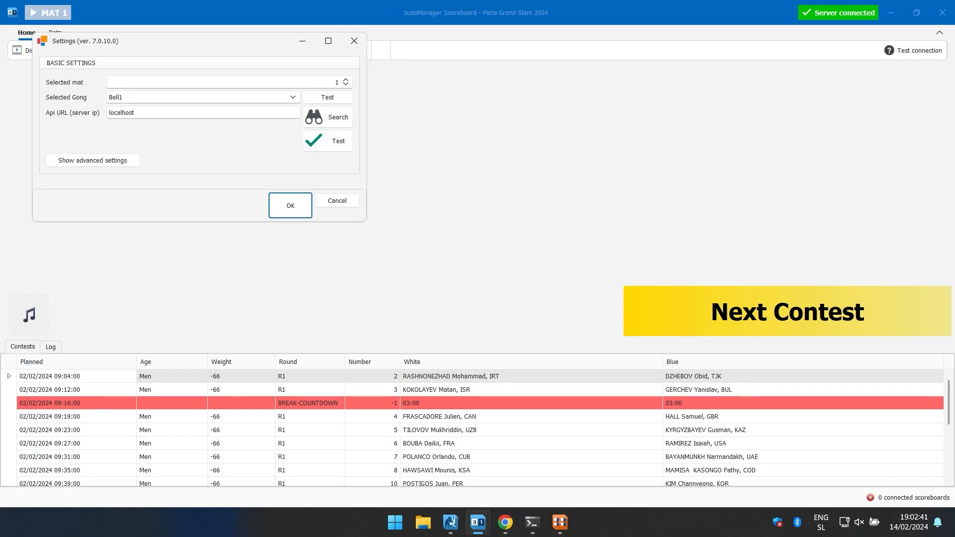
click(333, 82)
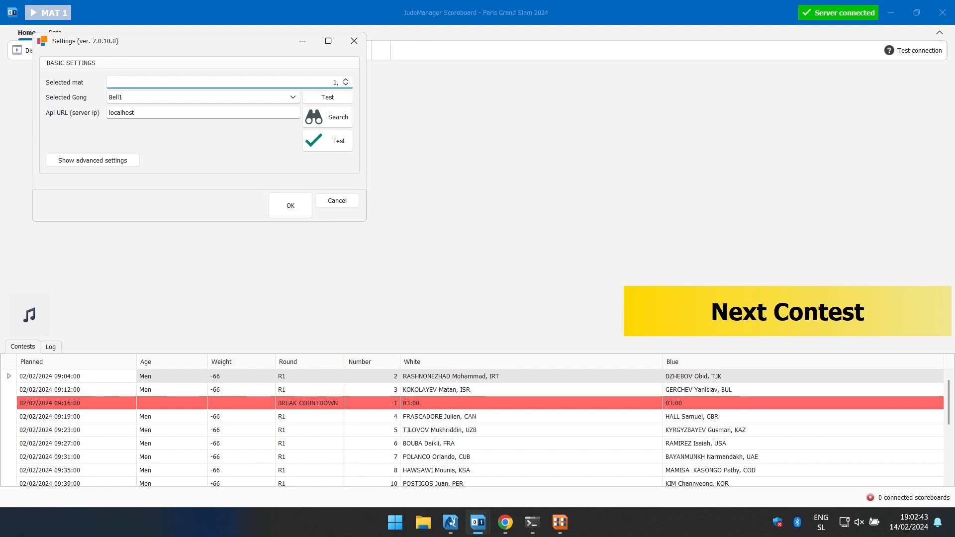
key(Tab)
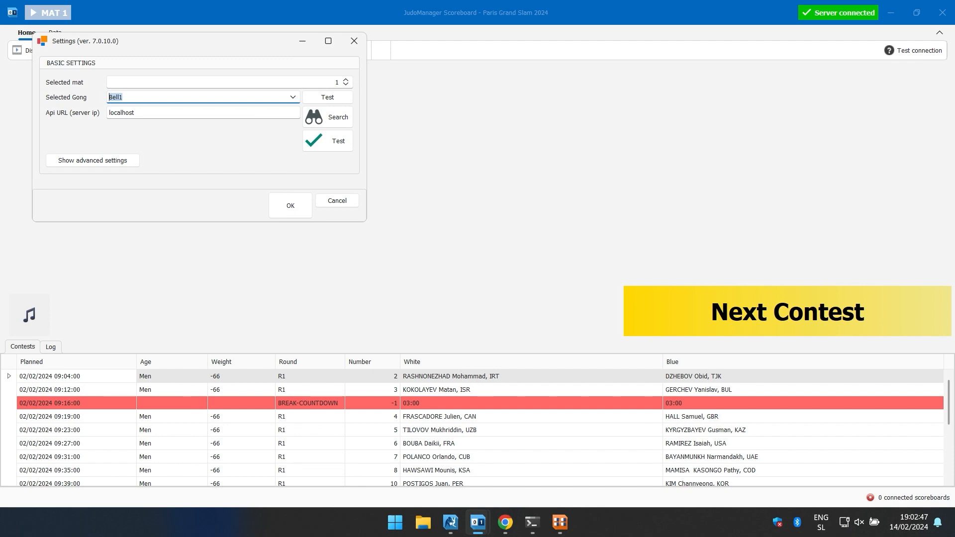
click(93, 161)
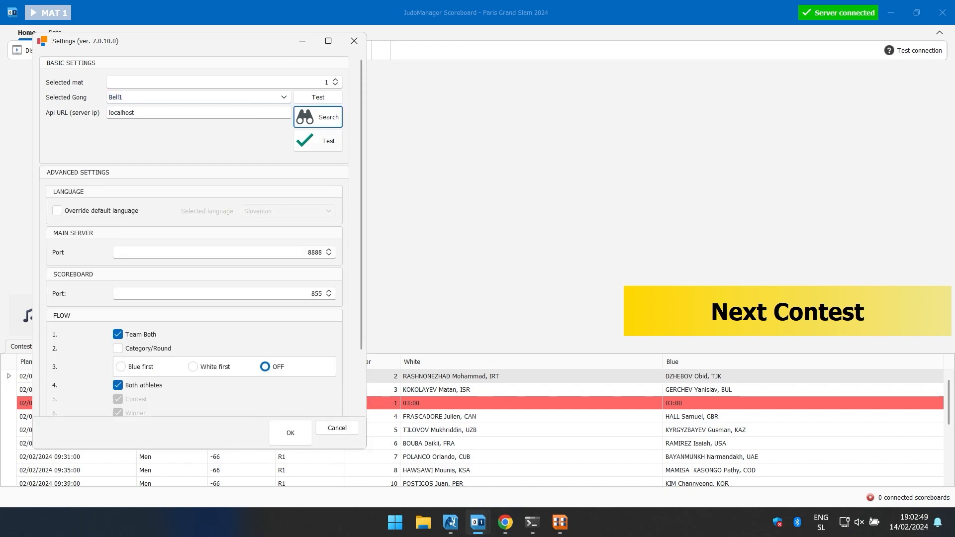
scroll(194, 239, down, 3)
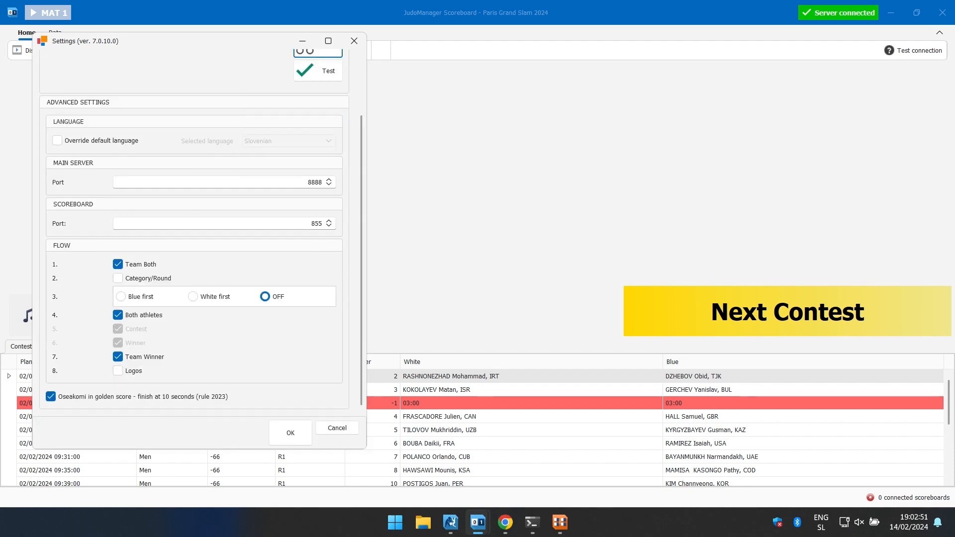
drag(223, 449, 223, 485)
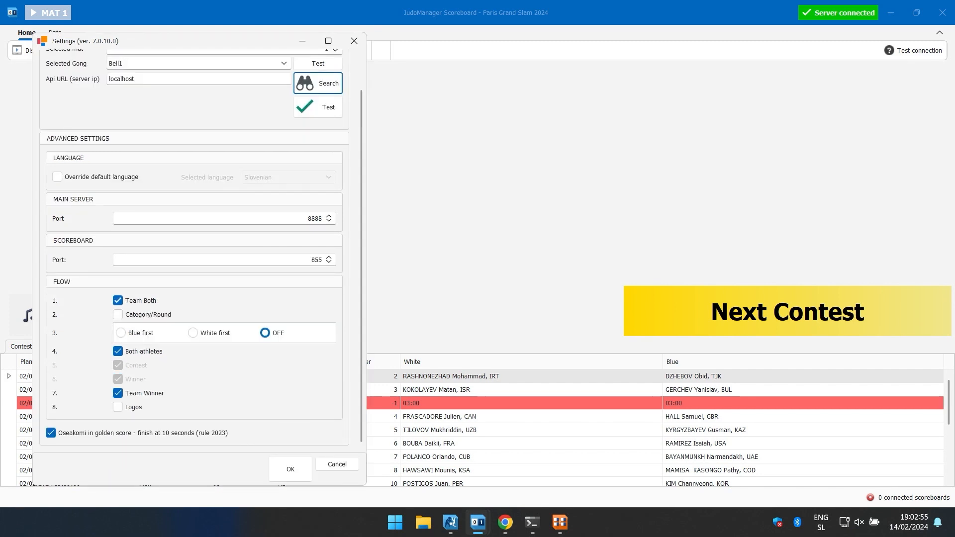
Step: Set the scoreboard flow to use Category/Round and White first, turn off Team Both and Team Winner, and save the settings
click(118, 300)
click(118, 314)
click(121, 333)
click(193, 333)
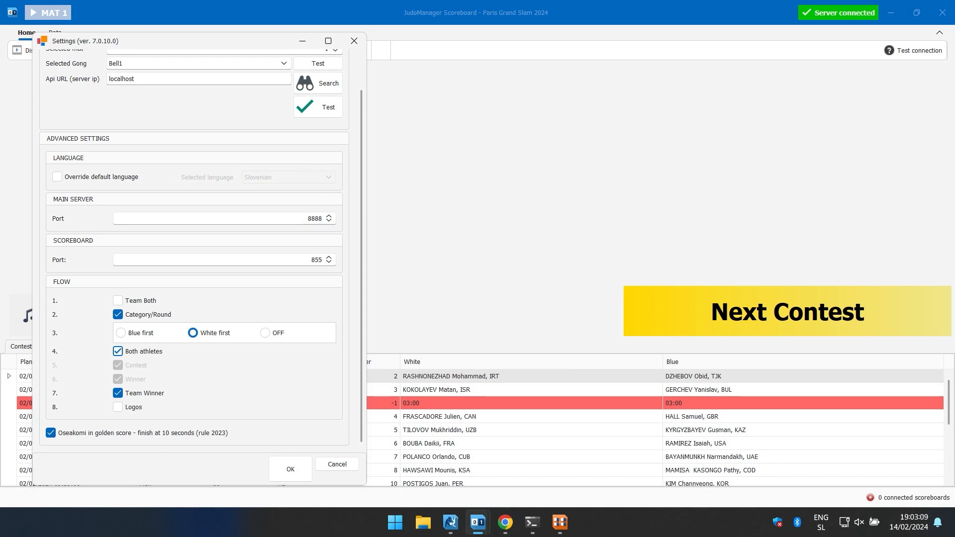
click(117, 392)
click(117, 406)
click(118, 406)
click(290, 468)
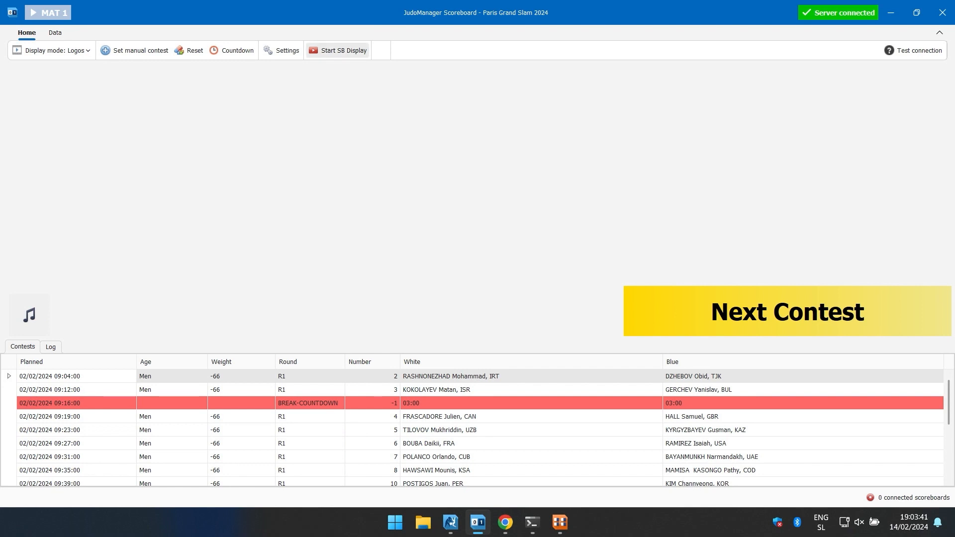
Step: Clean the scoreboard's data and confirm the reset
click(55, 32)
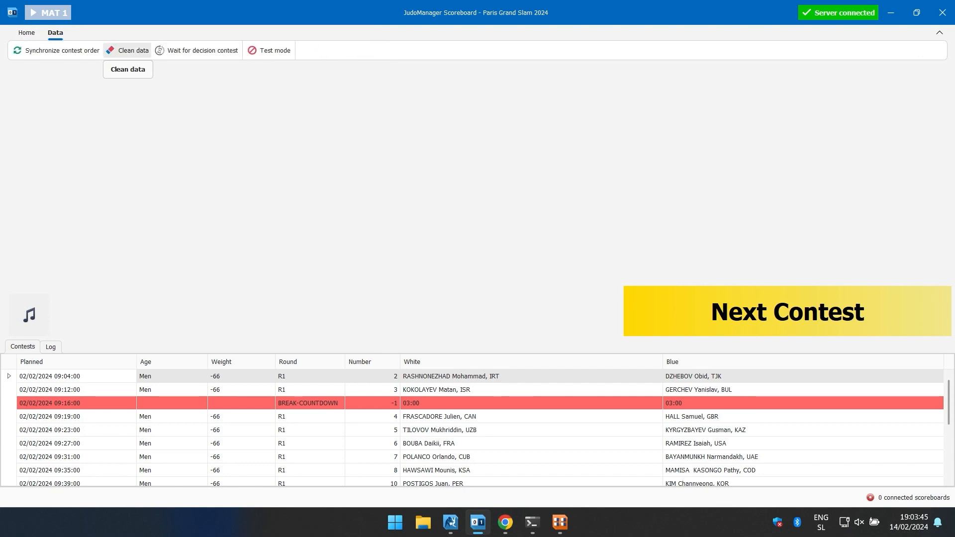
click(127, 50)
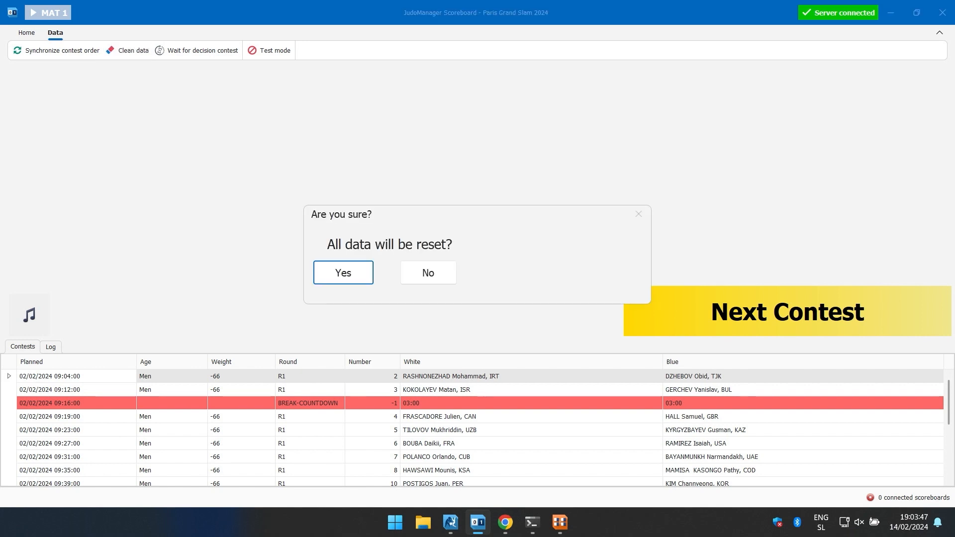
click(344, 273)
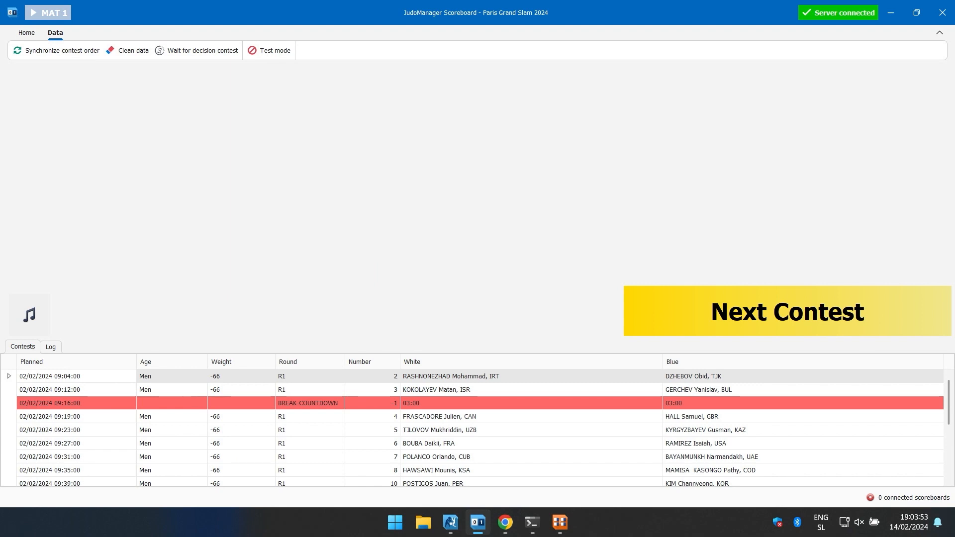
Step: Restore the Scoreboard window to a smaller size, start the scoreboard display and open its view settings
click(916, 13)
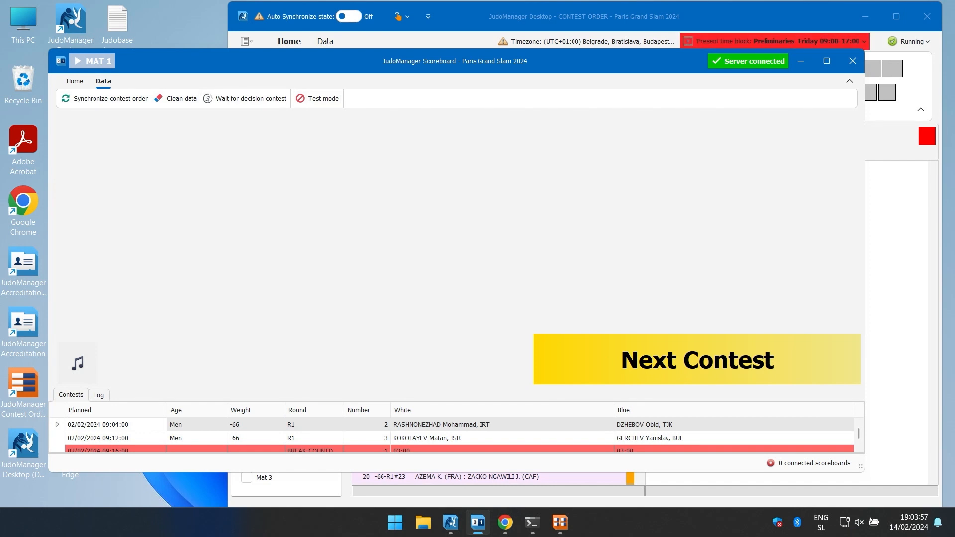
click(75, 81)
click(386, 98)
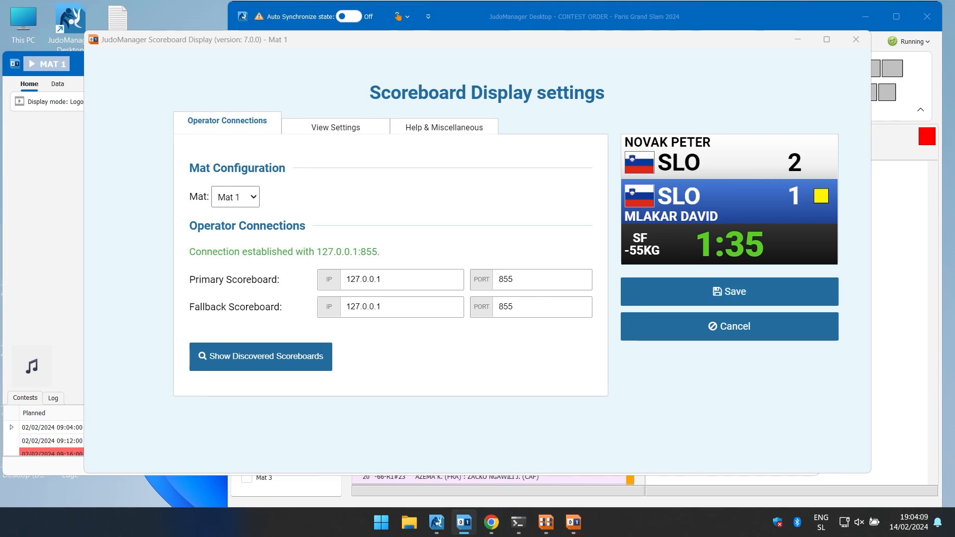
click(335, 121)
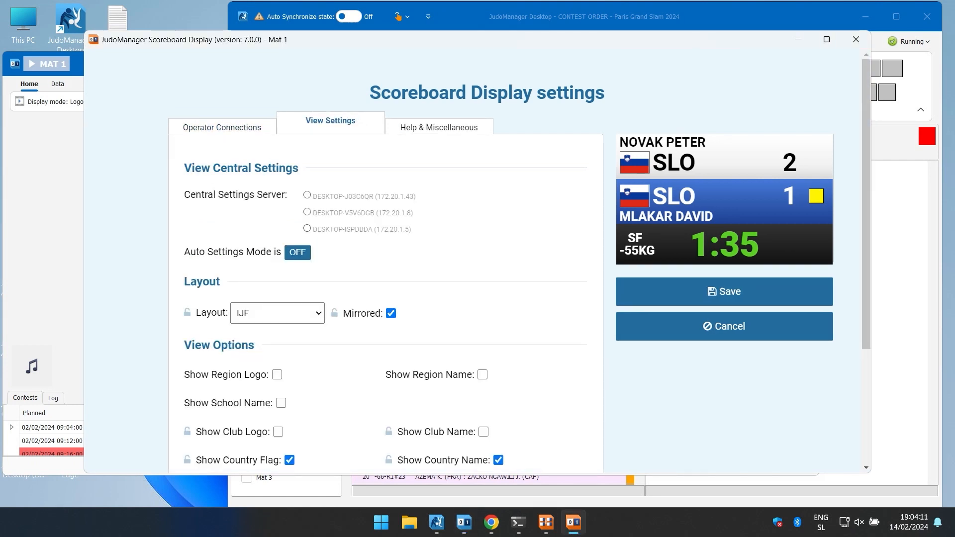
Step: Review the scoreboard display's central, layout and view options and save the view settings
scroll(388, 249, down, 1)
scroll(388, 249, down, 1)
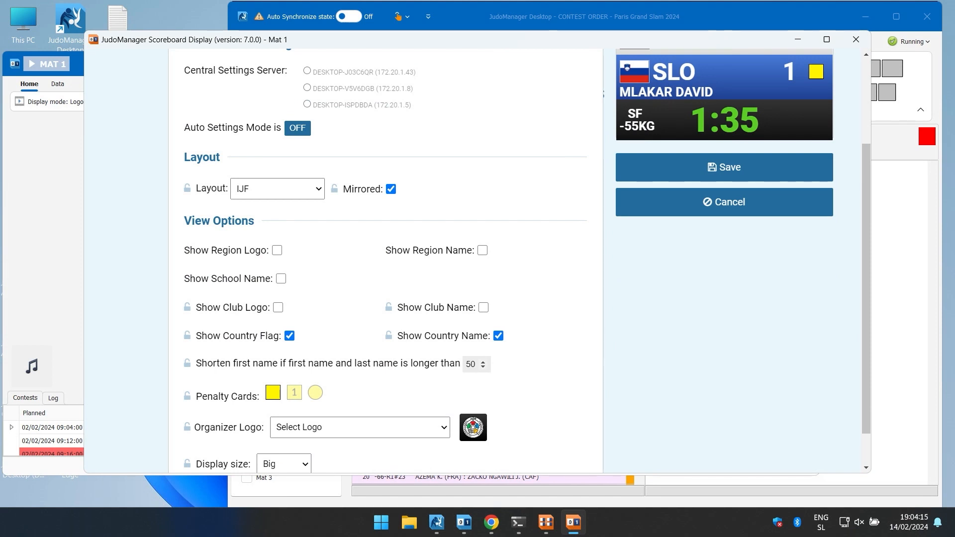
scroll(387, 249, down, 1)
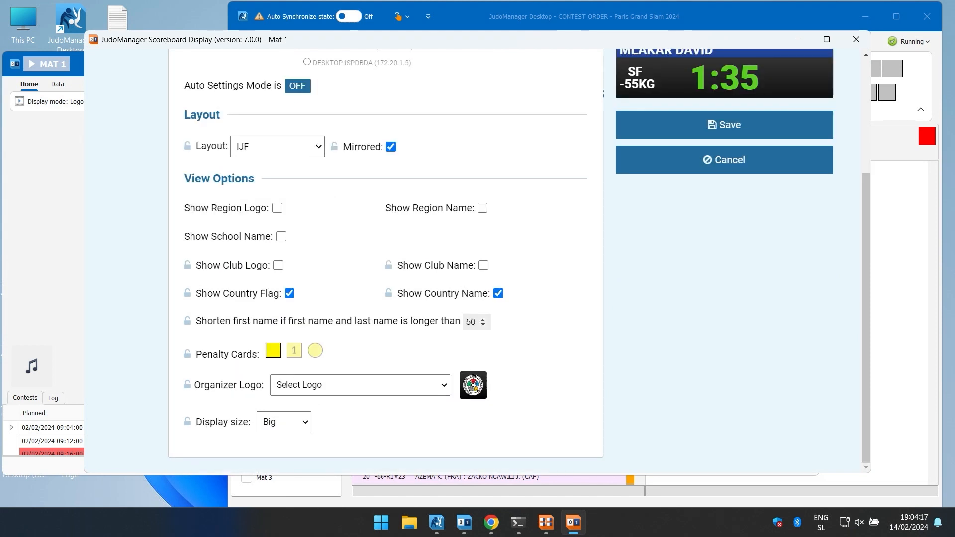
scroll(387, 248, up, 3)
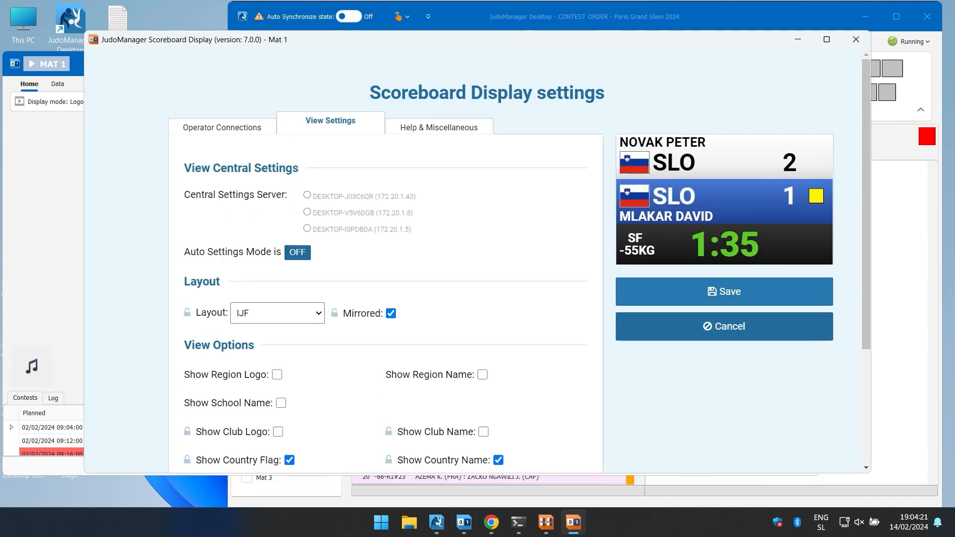
click(724, 292)
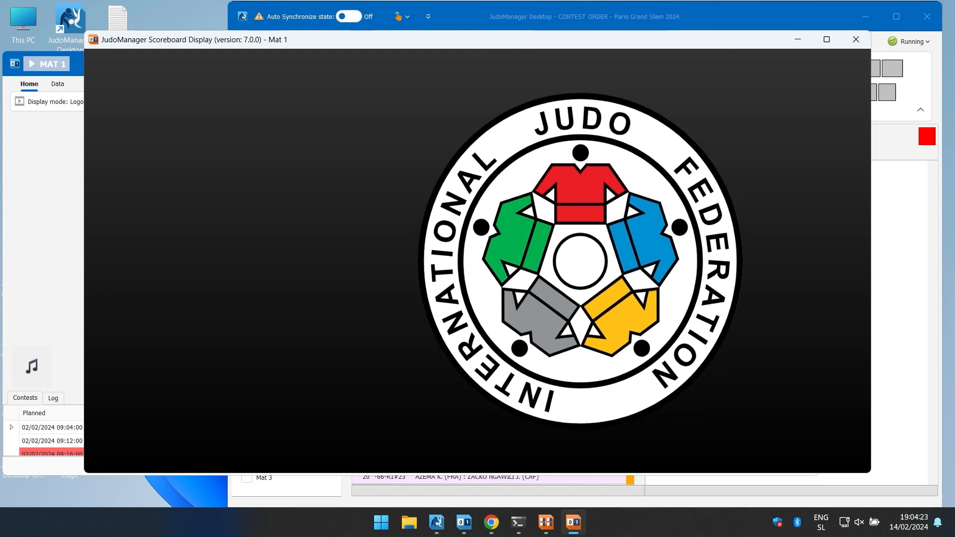
Step: Shrink and reposition the scoreboard display window, minimize it and move the Scoreboard operator window for easier access
drag(84, 31, 264, 169)
drag(595, 181, 617, 192)
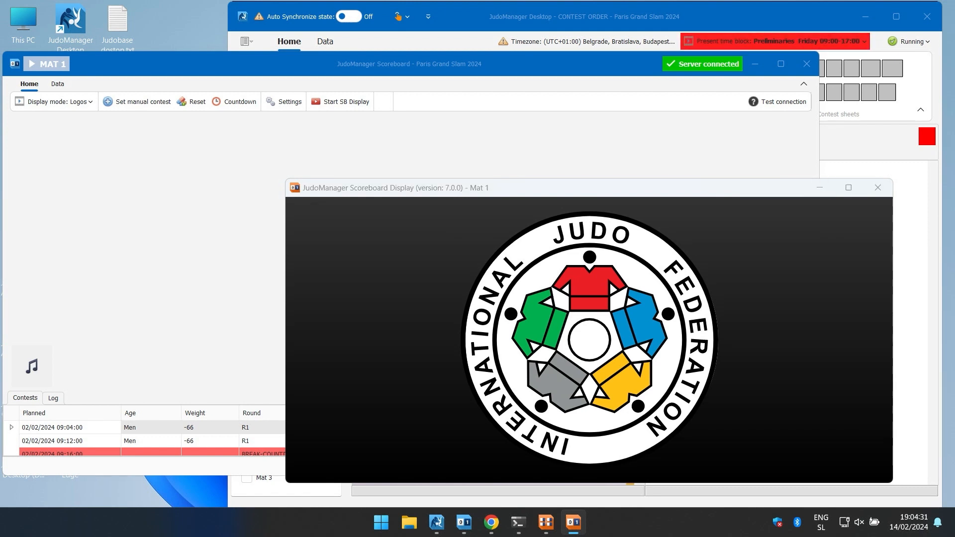
click(819, 187)
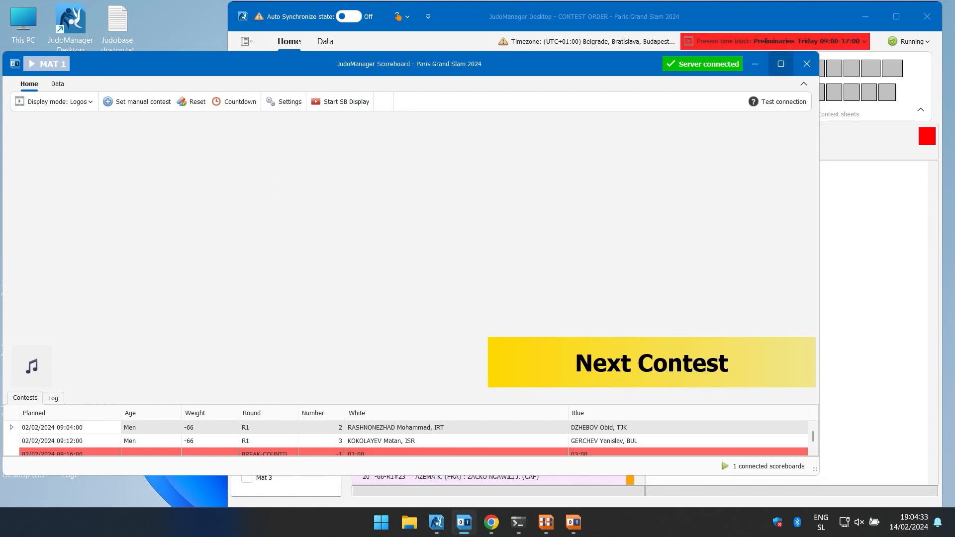
drag(463, 64, 535, 66)
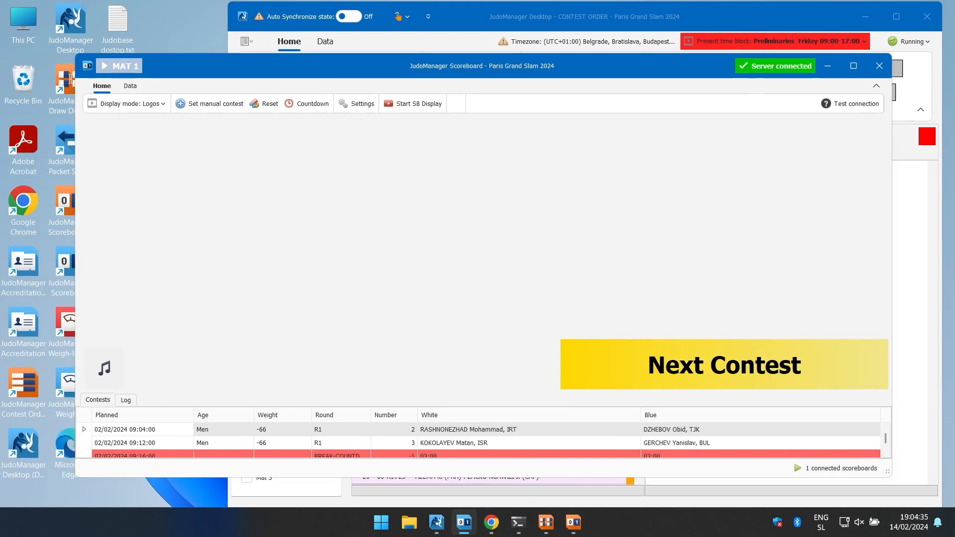
Step: Switch the Mat 1 scoreboard to test mode and confirm the switch
click(130, 86)
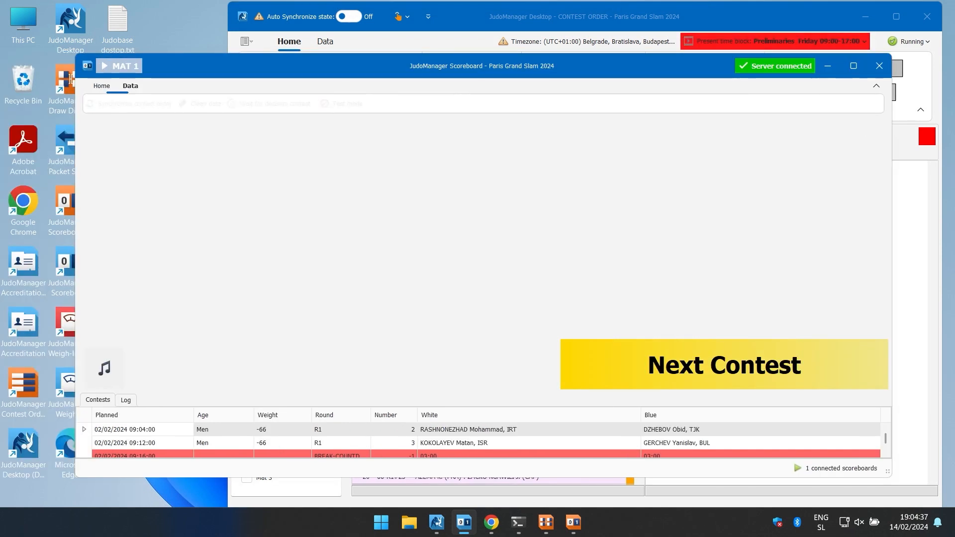
click(344, 103)
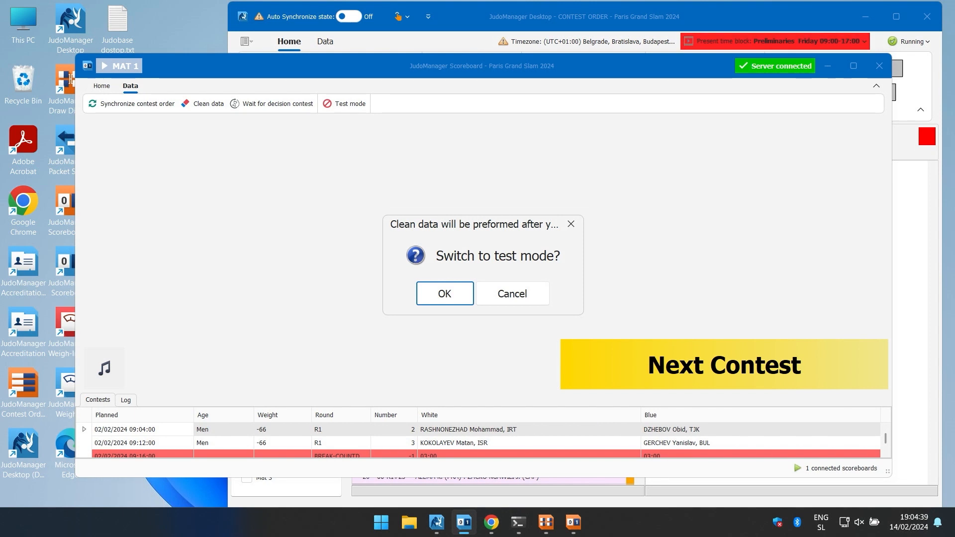
key(Return)
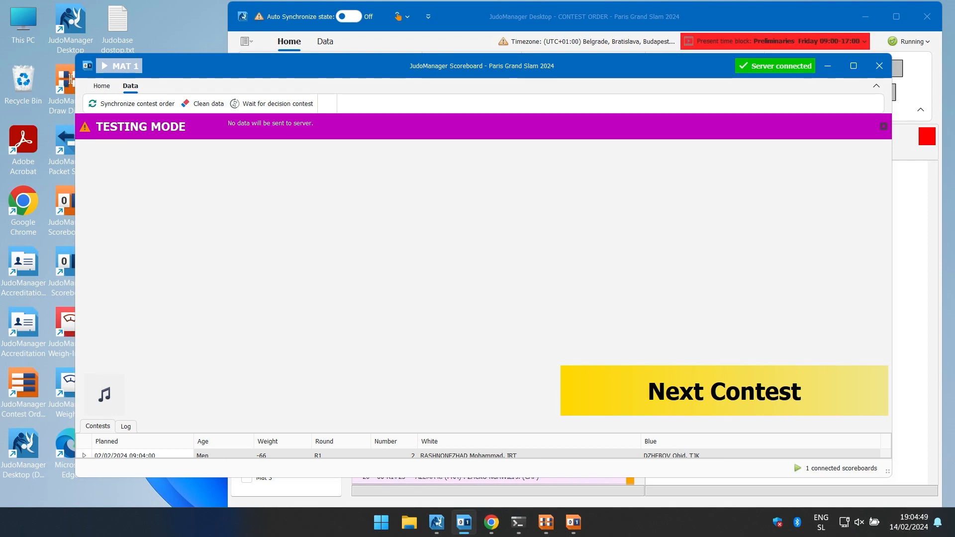
Step: Call the next contest in test mode and present Category/Round, White, Blue and the contest view in sequence
click(724, 391)
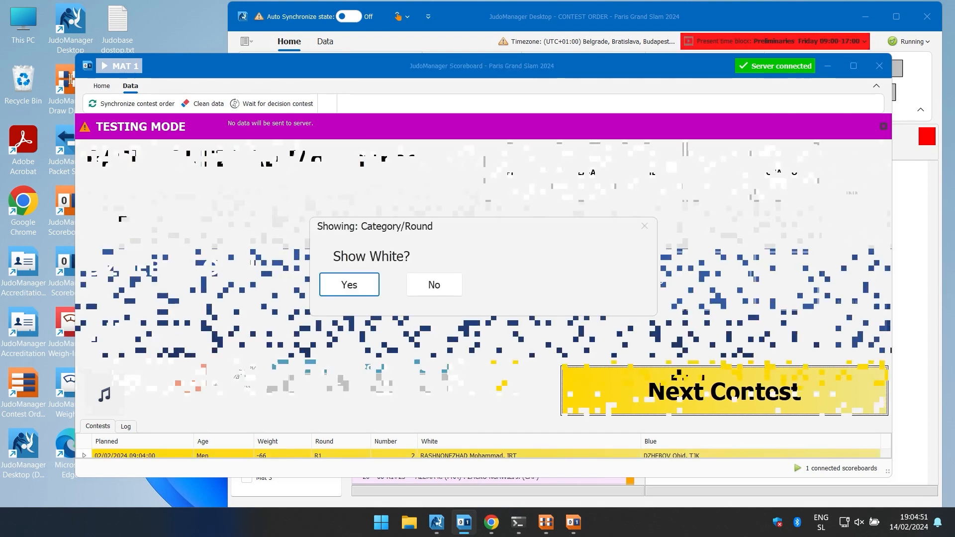
key(Return)
key(Return)
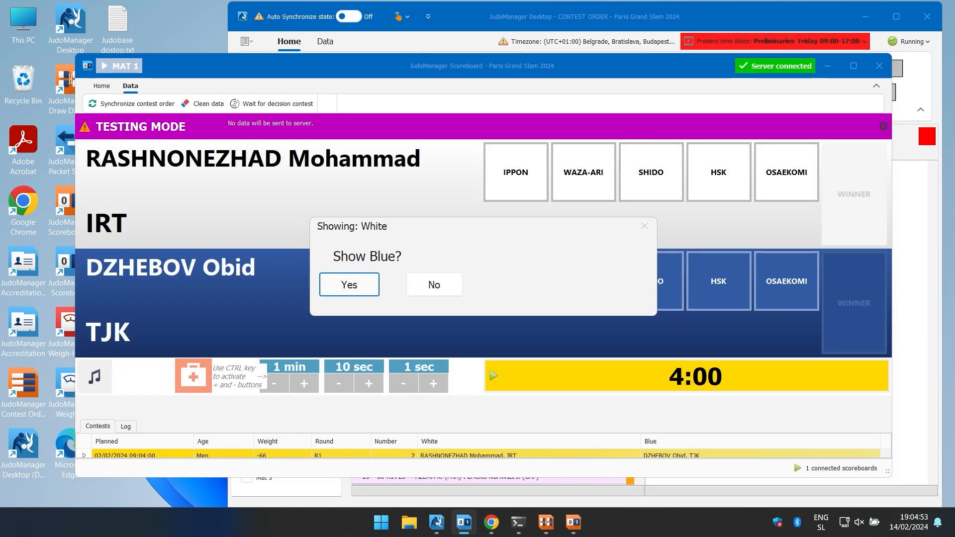
key(Return)
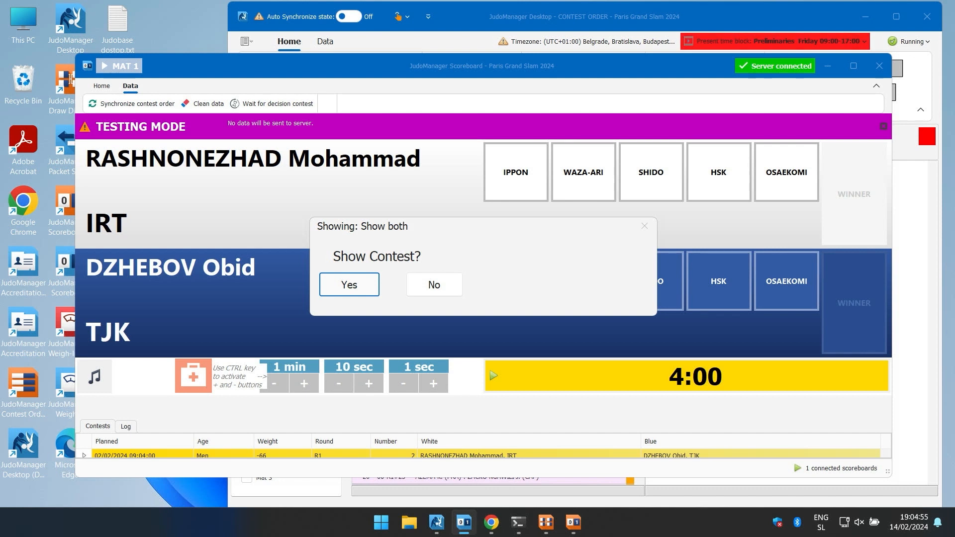
key(Return)
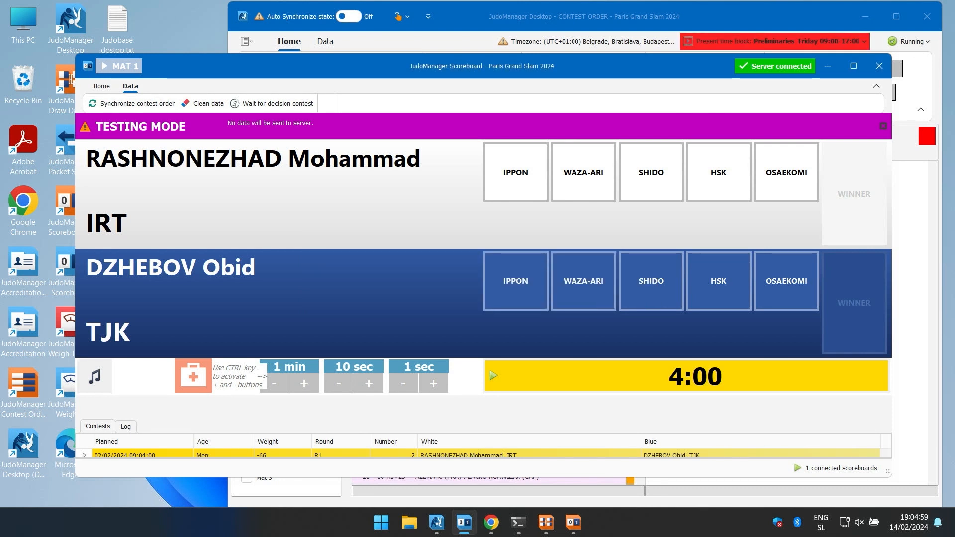
Step: Run the contest clock briefly, award Blue an ippon and delete that score again
key(space)
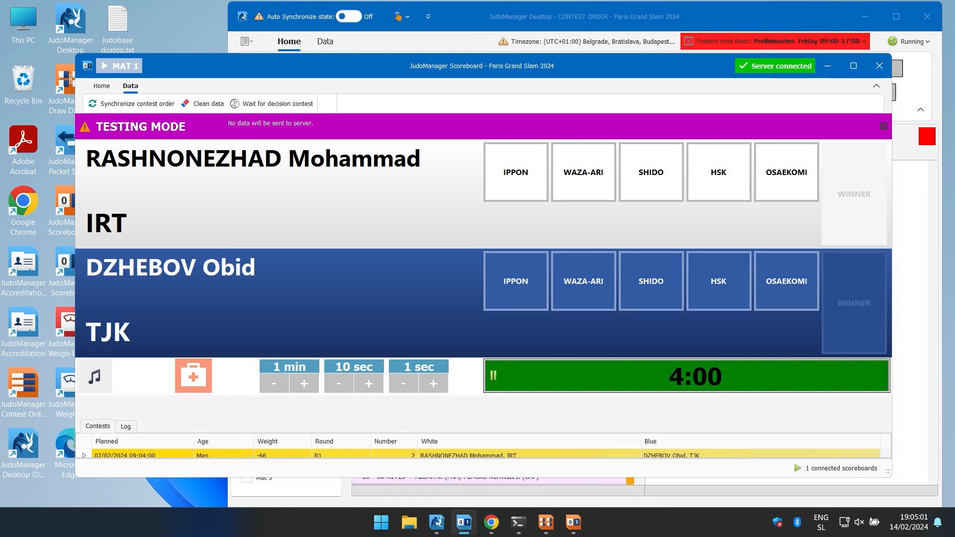
key(space)
click(516, 281)
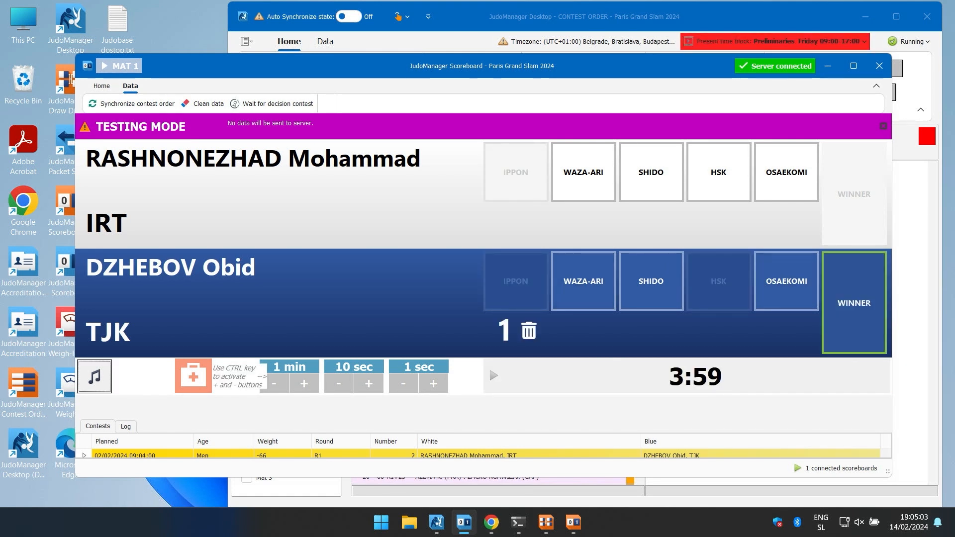
click(528, 331)
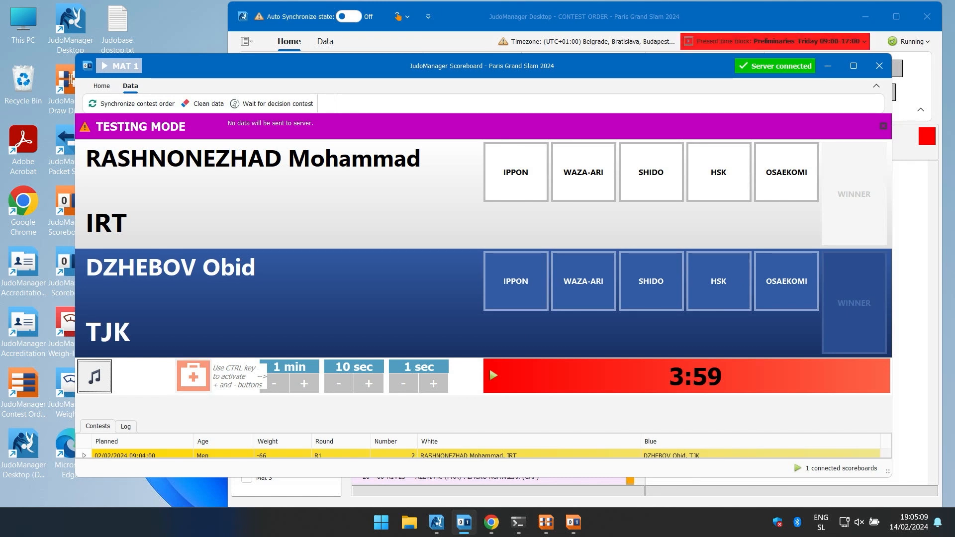
Step: Register a doctor call for the test contest, acknowledge it and briefly run the contest clock before pausing
click(200, 376)
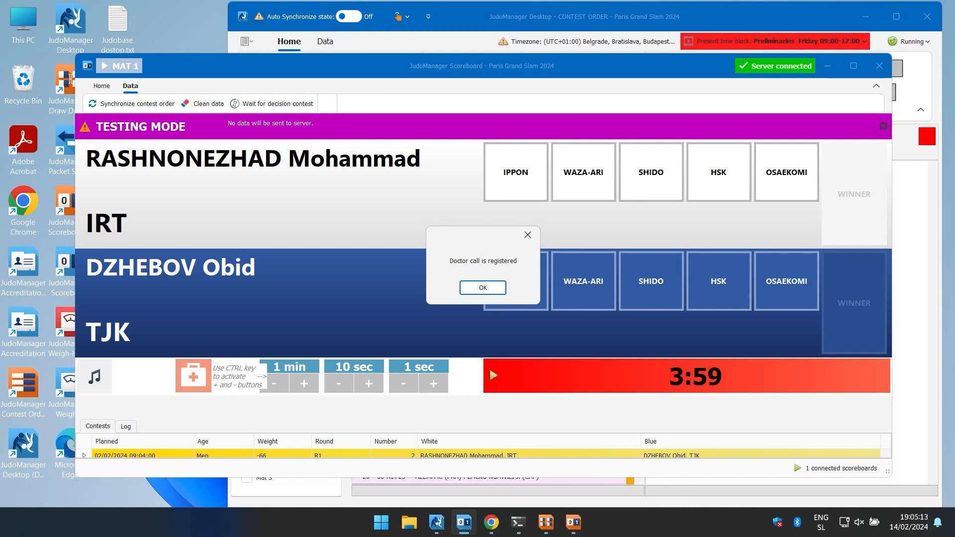
key(Return)
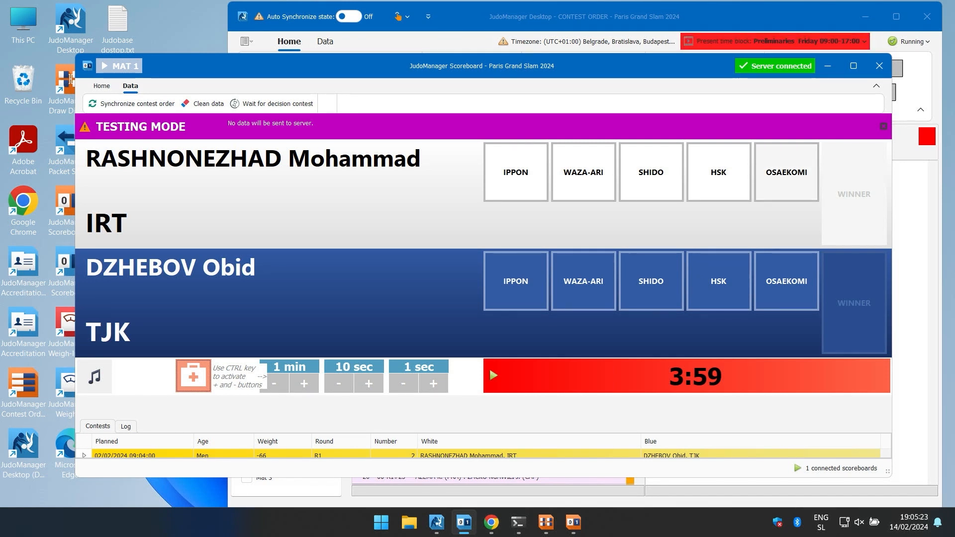
key(space)
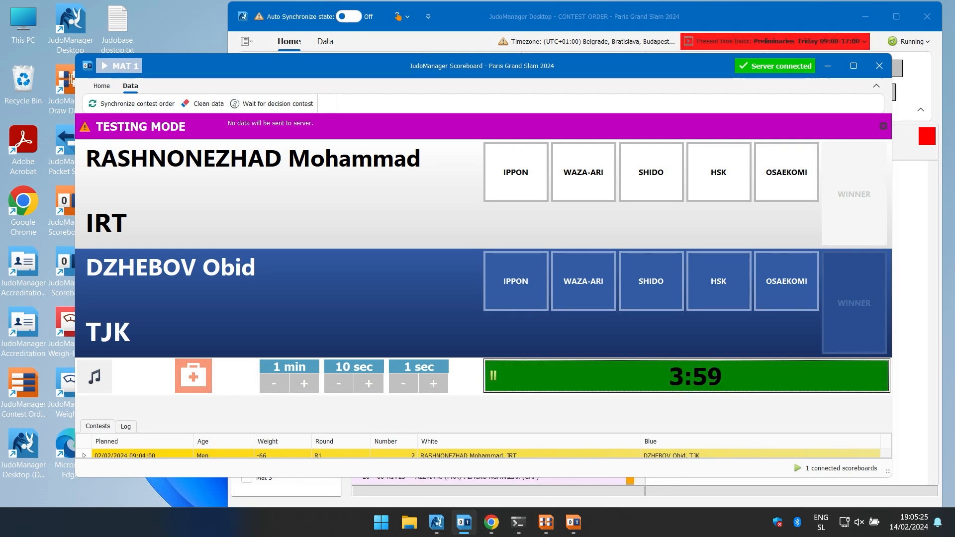
key(space)
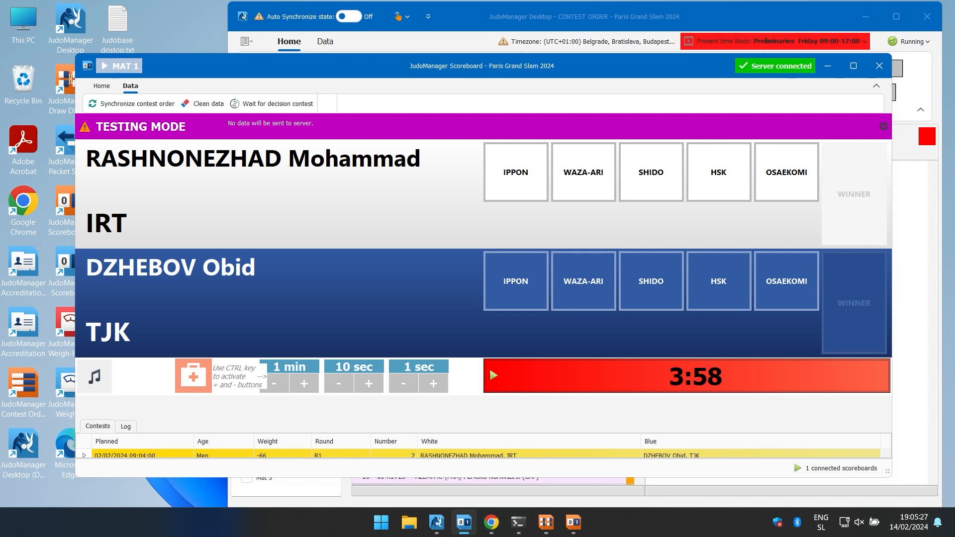
Step: Subtract 20 seconds from the paused contest clock using two 10-second corrections
key(ctrl)
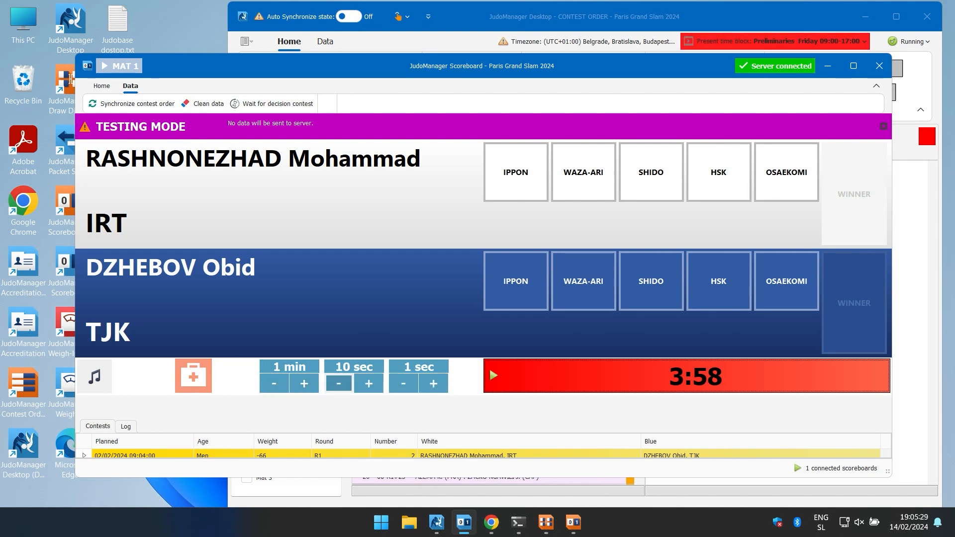
click(339, 383)
click(338, 384)
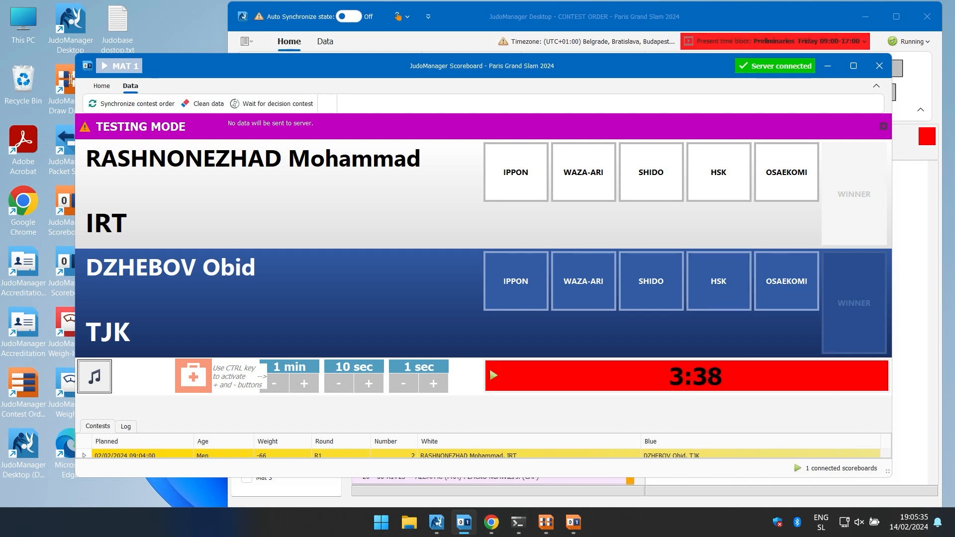
Step: Resume the clock, time an osaekomi for White, end it with a confirmed toketa and pause the clock
key(space)
click(786, 172)
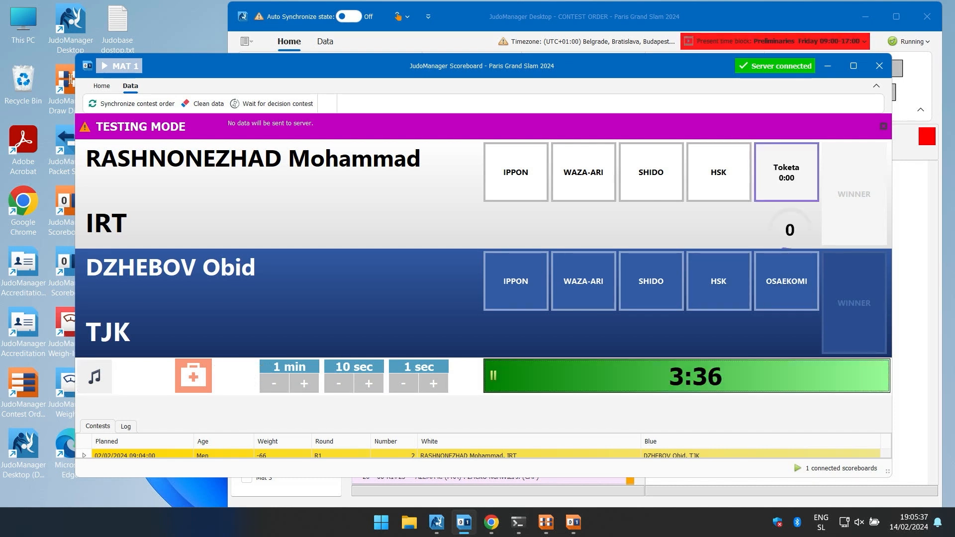
click(786, 172)
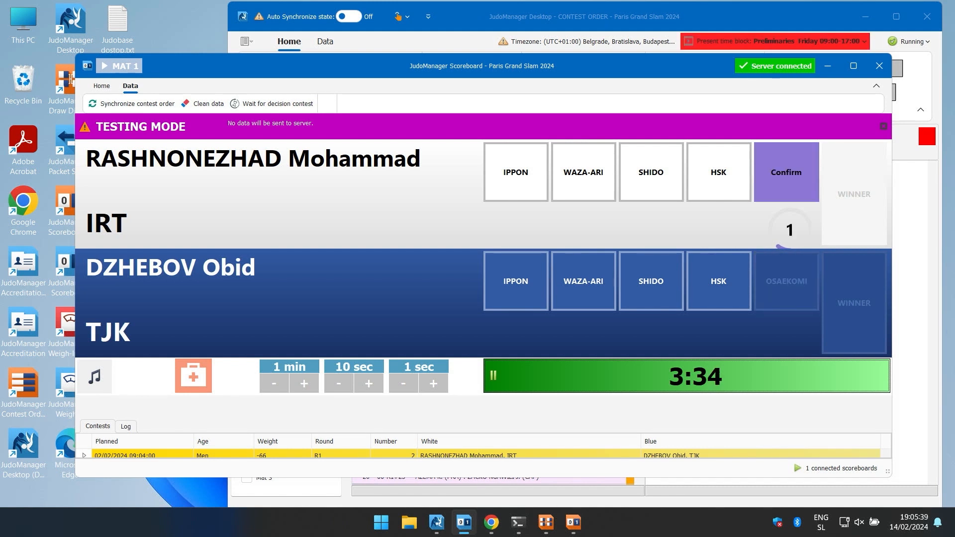
click(786, 172)
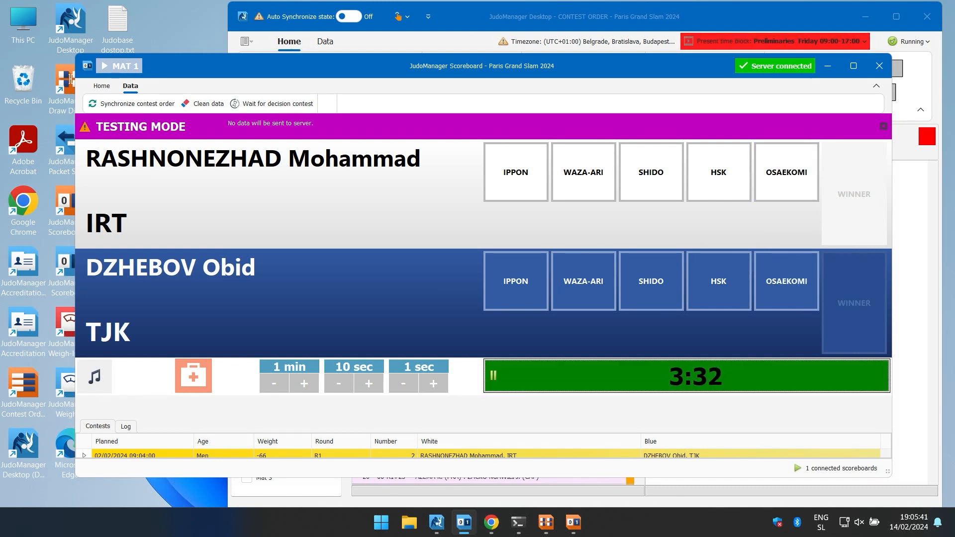
click(489, 366)
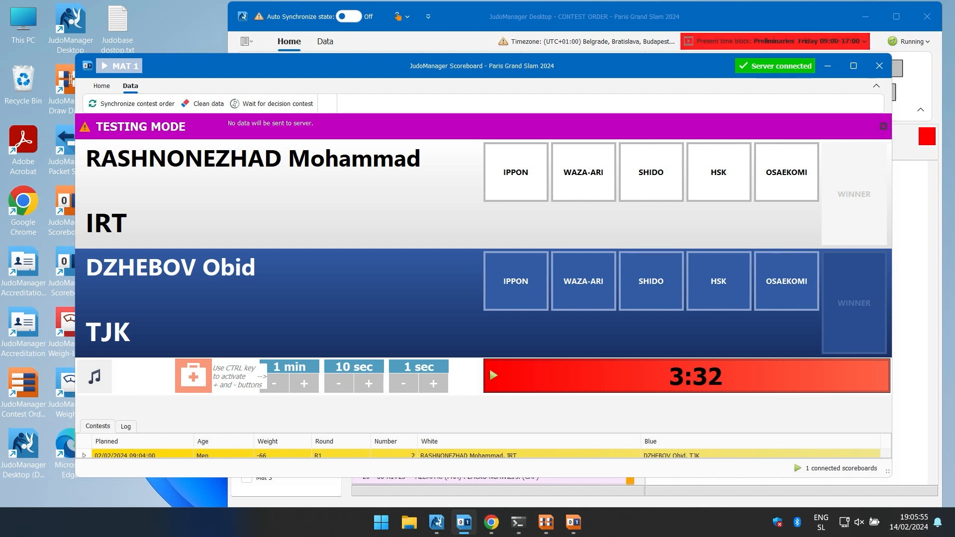
Step: Leave test mode, acknowledge the deletion of local data and call the next contest in live mode
click(883, 126)
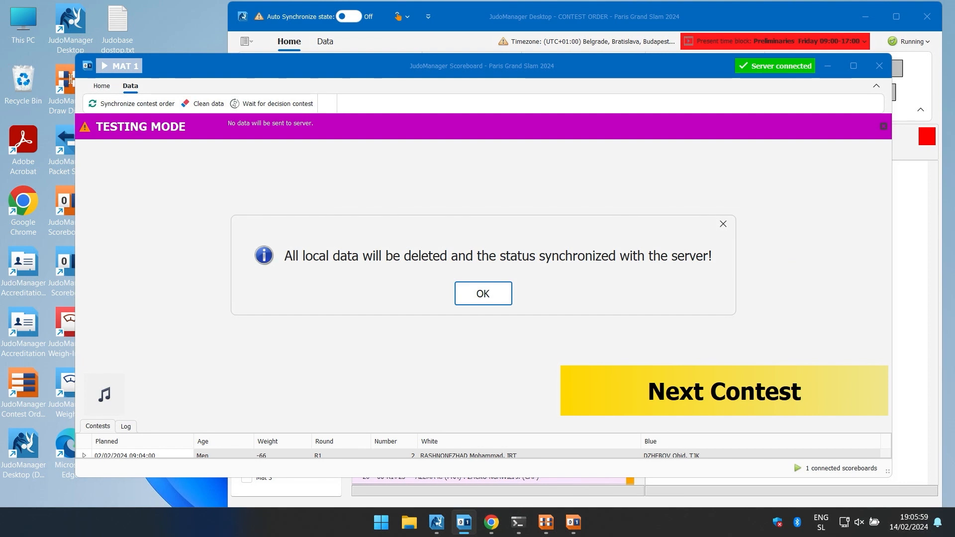
key(Return)
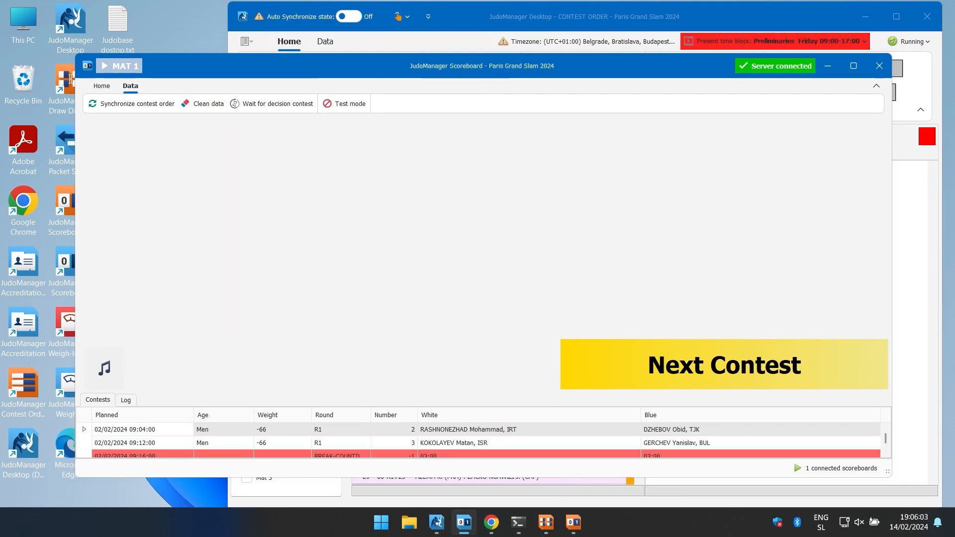
click(724, 364)
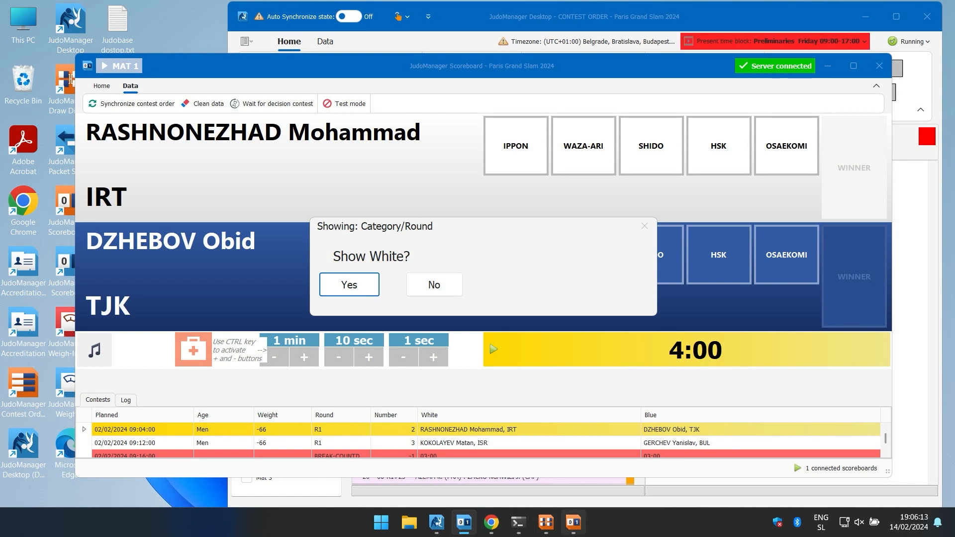
Step: Switch to JudoManager Desktop, add Mat 3 to the contest order view and maximize the window
mouse_move(574, 522)
key(alt+Tab)
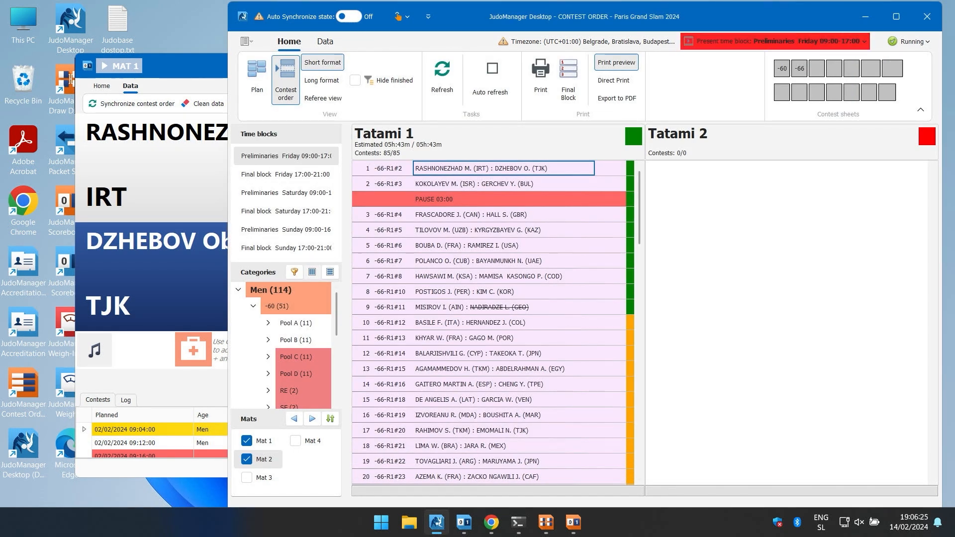
click(246, 477)
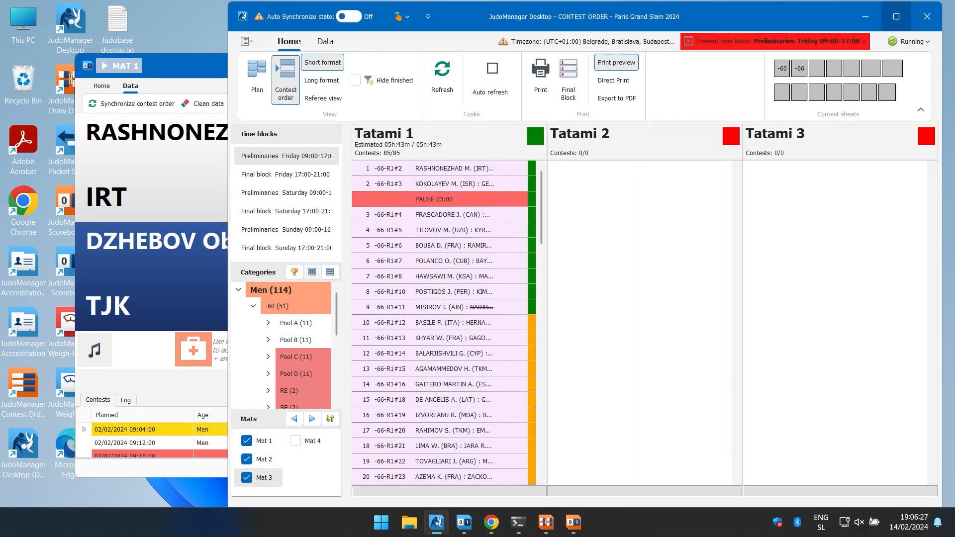
click(896, 16)
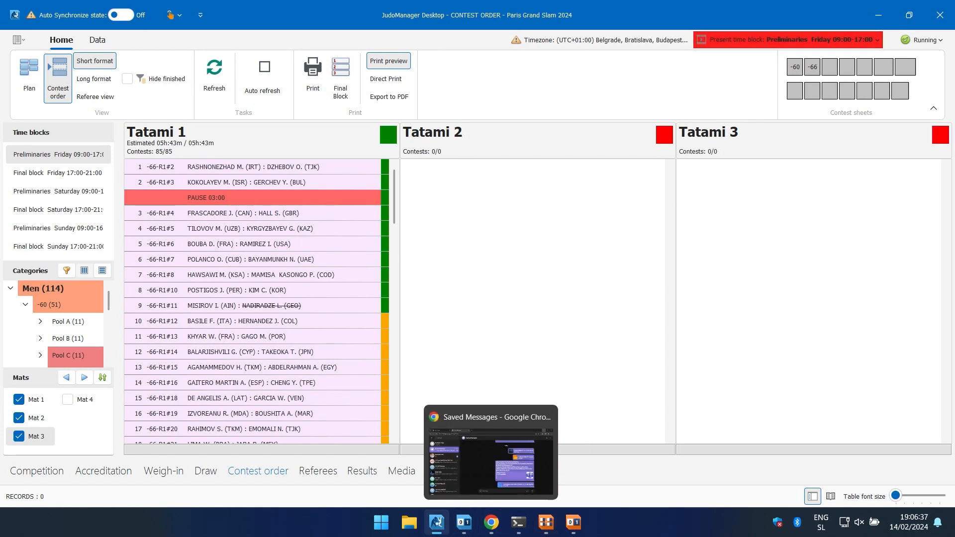
Step: Switch to the Mat 1 scoreboard, decline showing White, put the scoreboard into test mode and minimize it
click(464, 522)
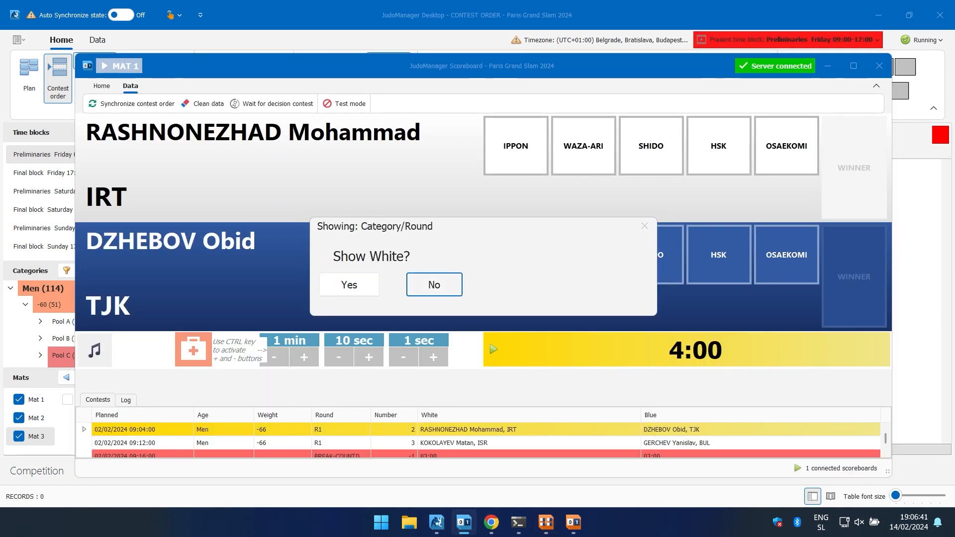
click(434, 285)
click(345, 103)
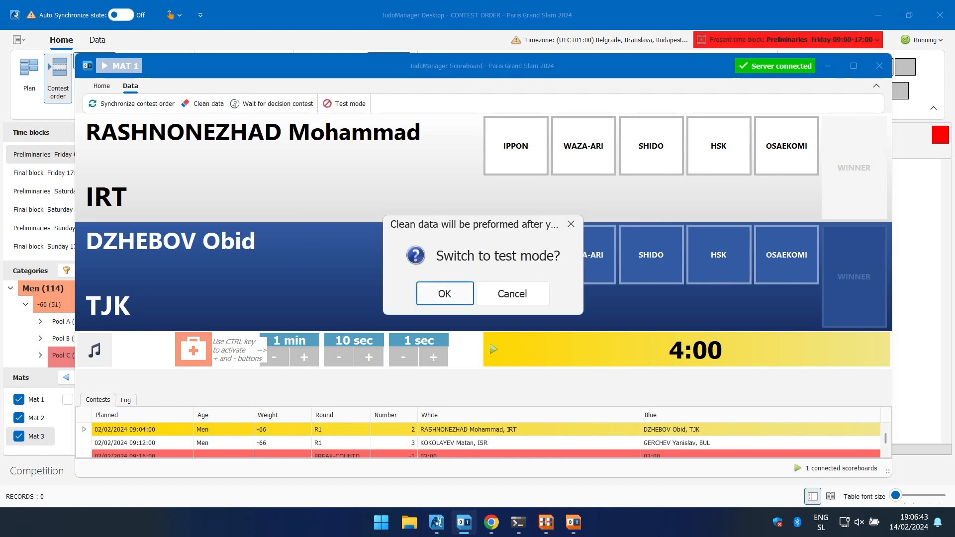
click(444, 293)
click(828, 66)
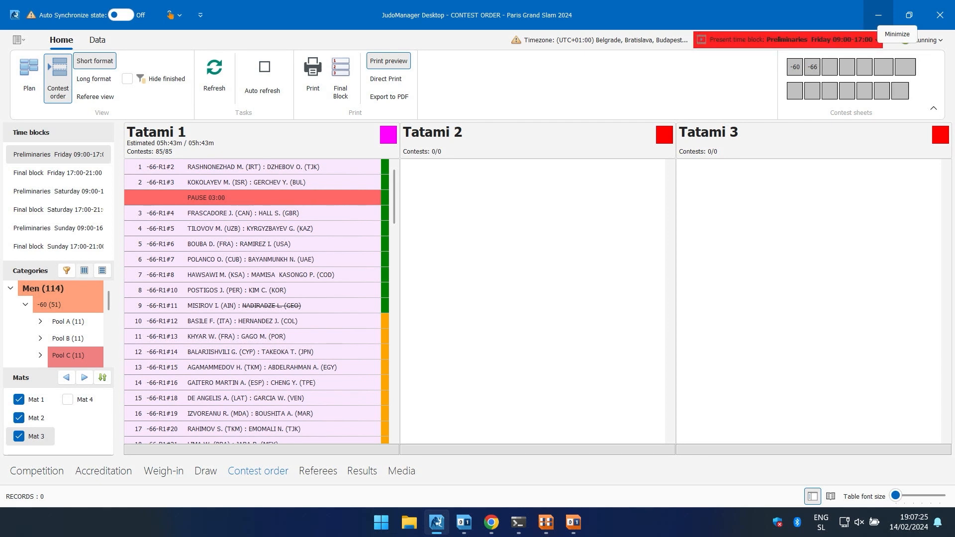
Step: Restore the contest order window, launch JudoManager Contest Order Display from the desktop, open its settings and maximize it
click(909, 15)
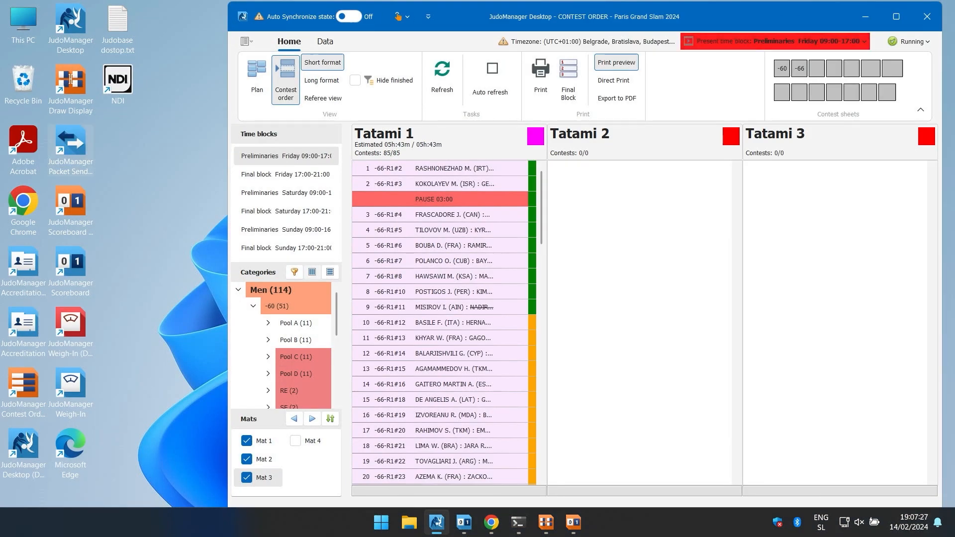
double_click(20, 385)
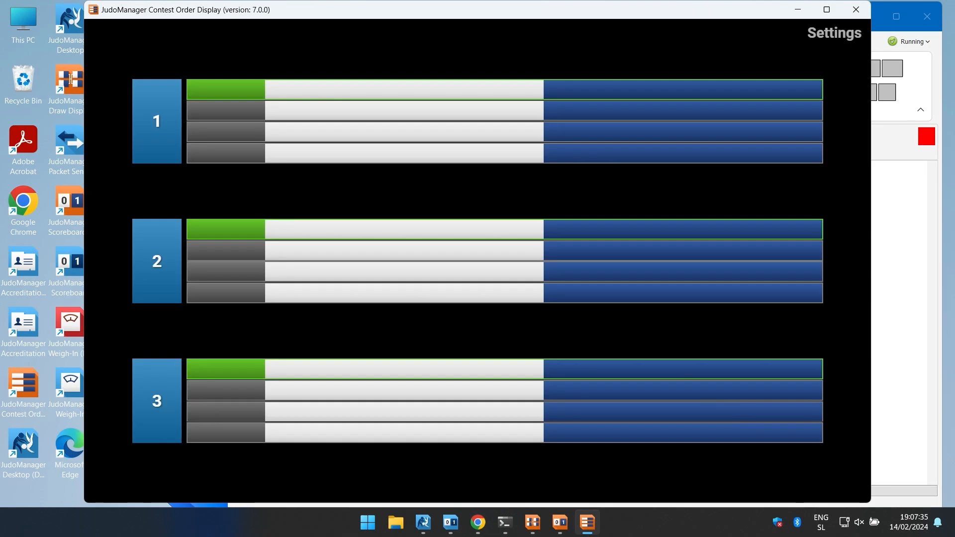
click(834, 33)
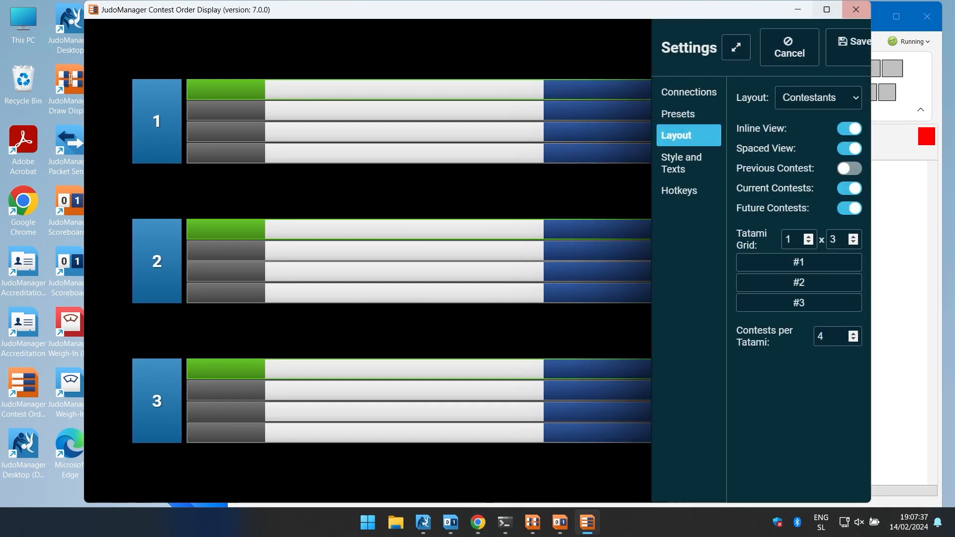
click(826, 9)
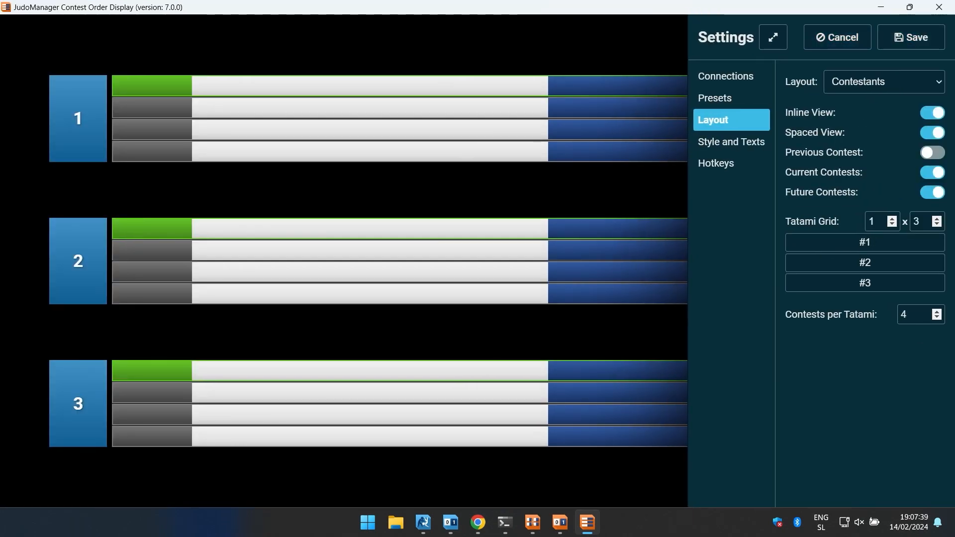
Step: Set the display's server IP to localhost and enable following the MAT-1 scoreboard
click(731, 76)
double_click(887, 82)
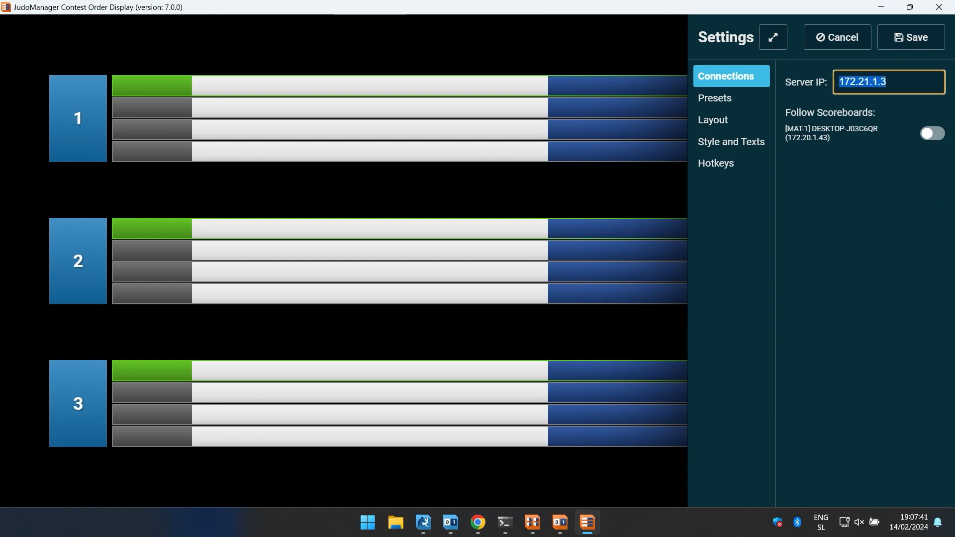
text(locsal)
key(BackSpace)
key(BackSpace)
key(BackSpace)
text(alhost)
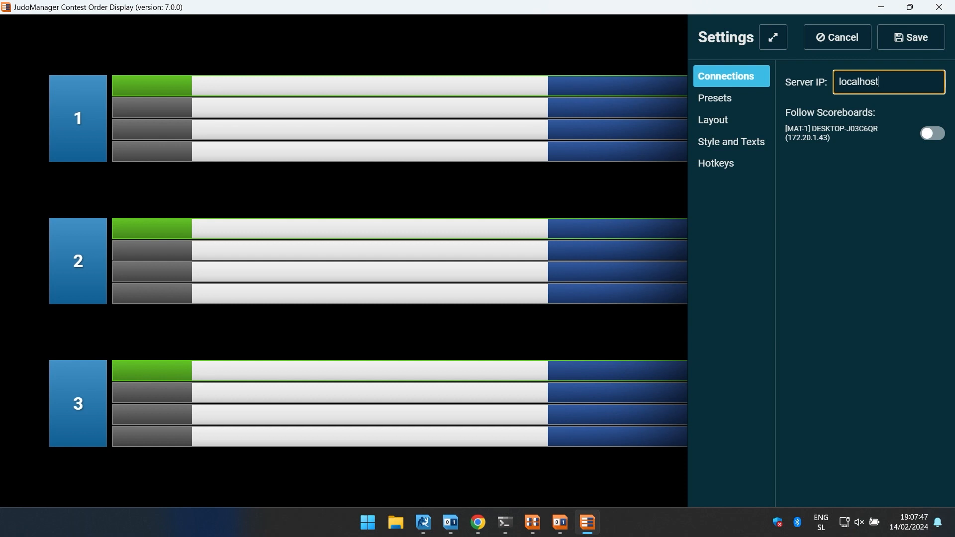
click(932, 134)
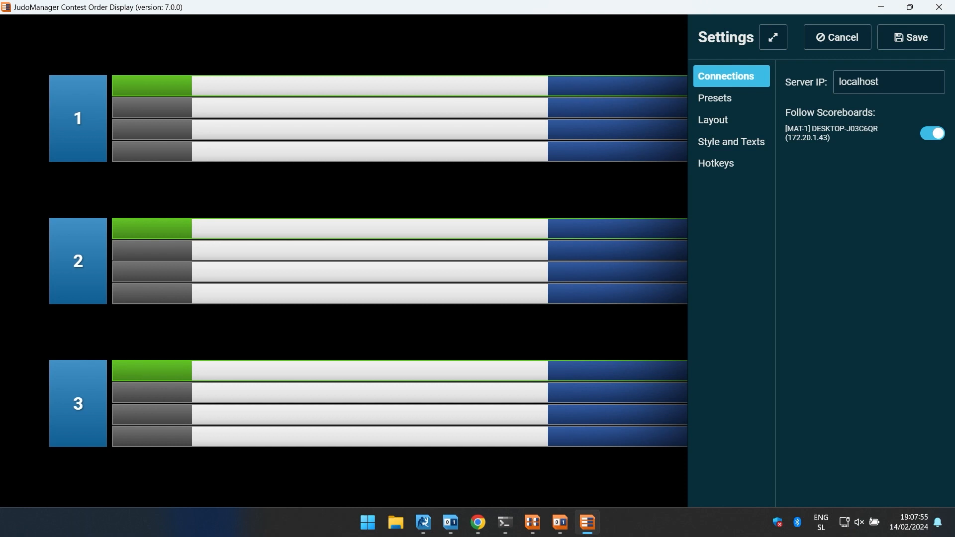
Step: Preview the 2x2 - Clubs and Inline 1x1 Big Spaced presets and settle on the 1x3 - Countries preset
click(715, 98)
click(864, 83)
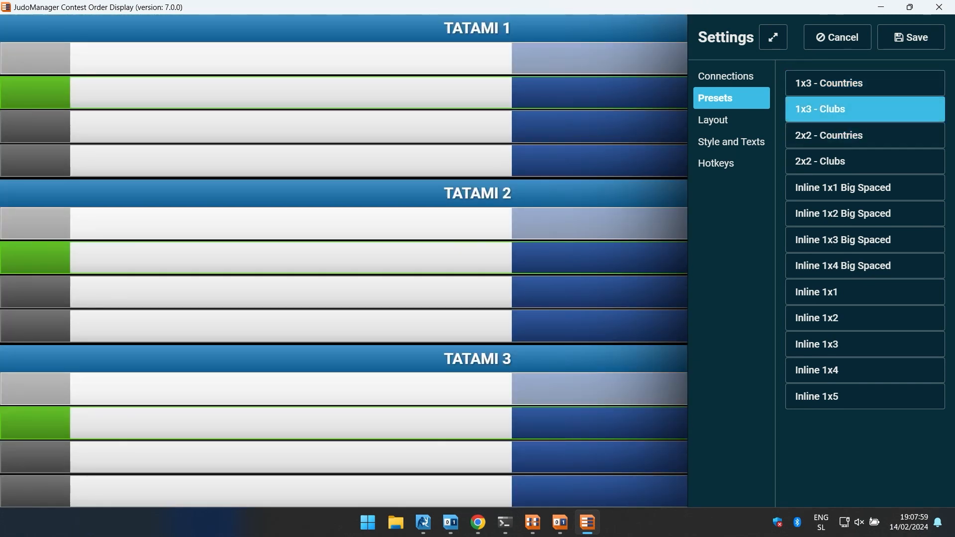
click(864, 161)
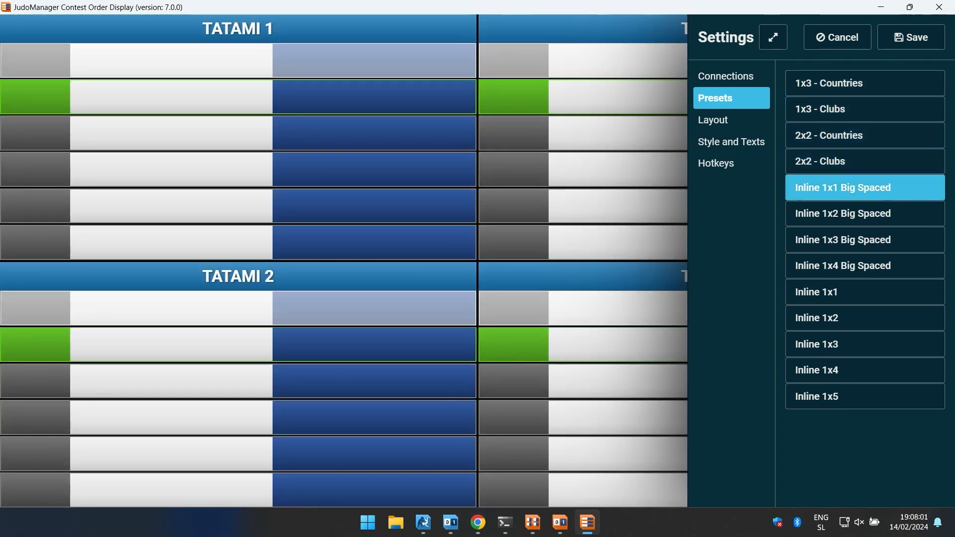
click(864, 188)
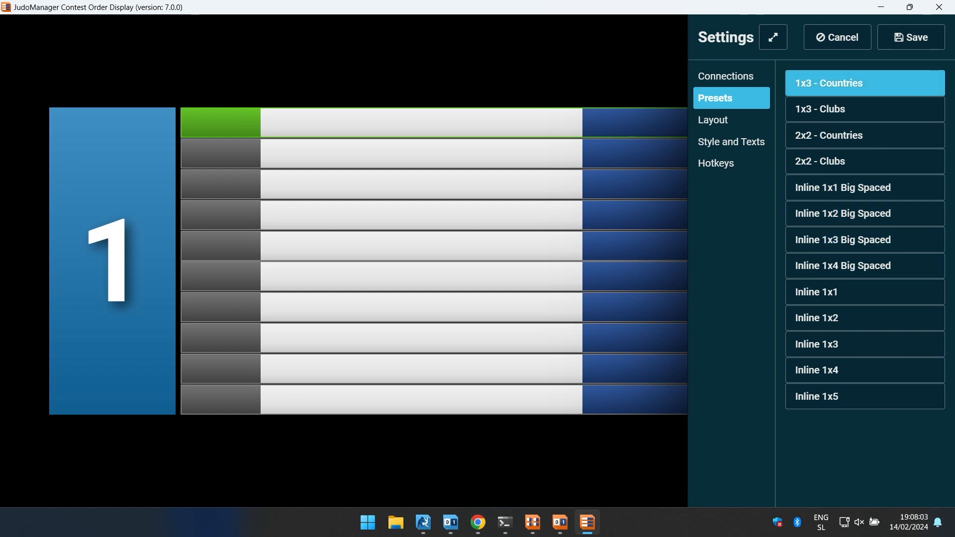
click(864, 83)
Step: Change the display layout to a 1 x 2 tatami grid with 6 contests per tatami
click(731, 120)
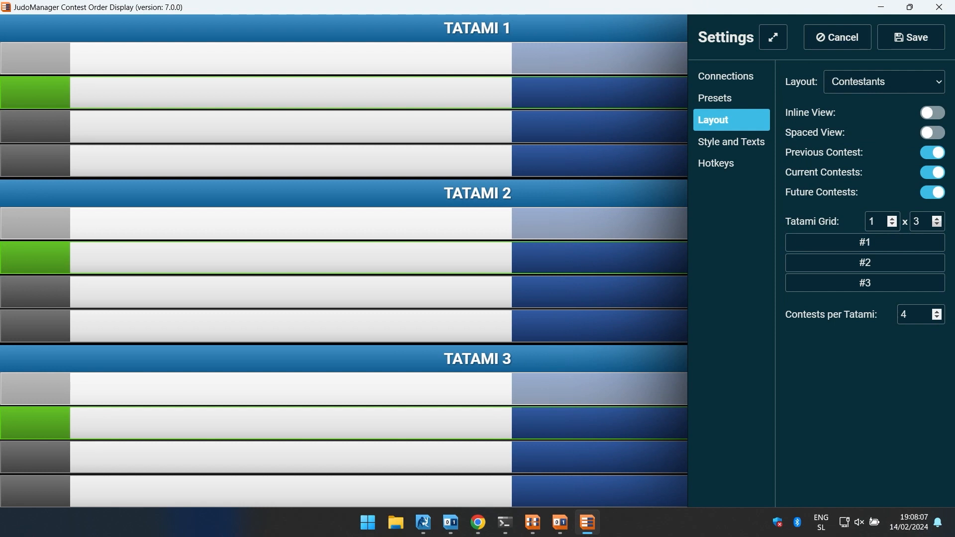
click(936, 225)
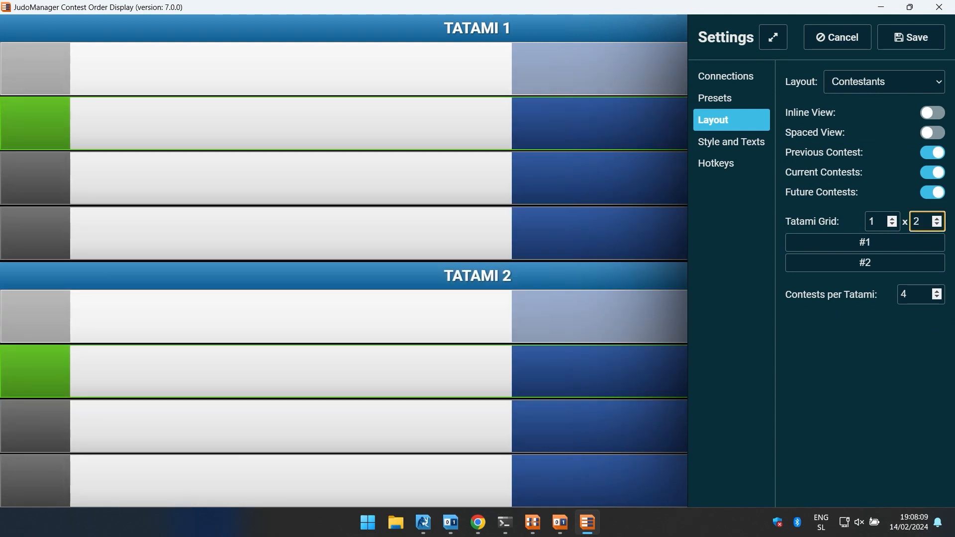
click(936, 291)
click(936, 291)
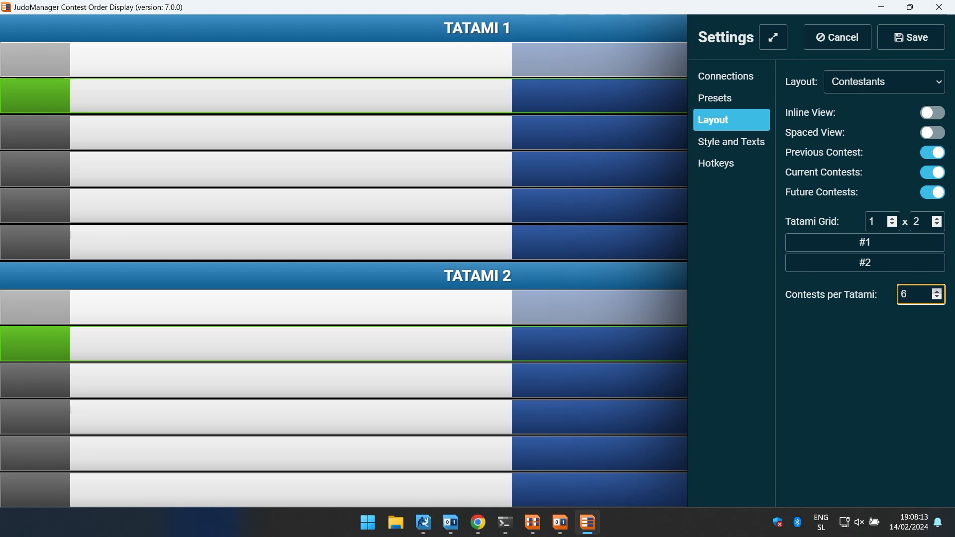
Step: Review the available layout types and the style and text options, keep the Contestants layout and save the settings
click(884, 82)
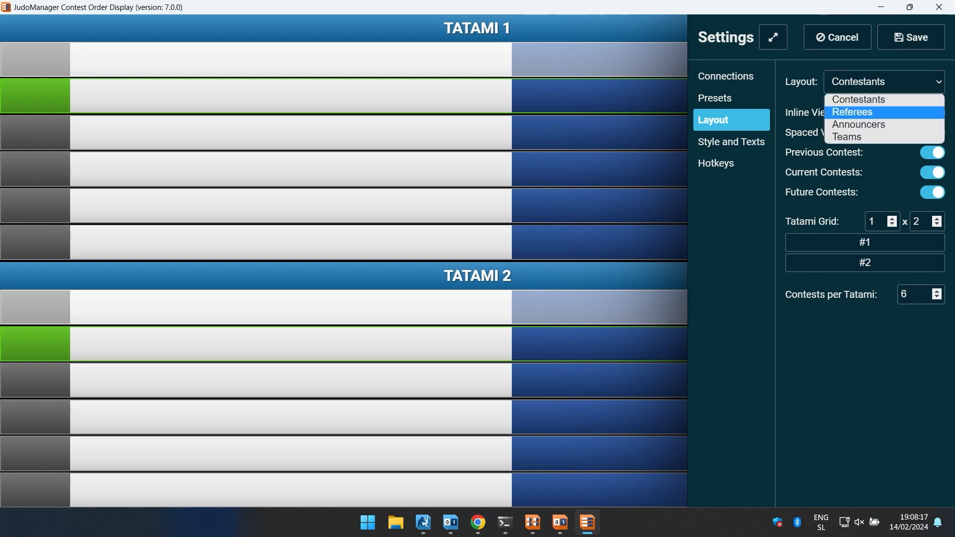
key(Down)
key(Down)
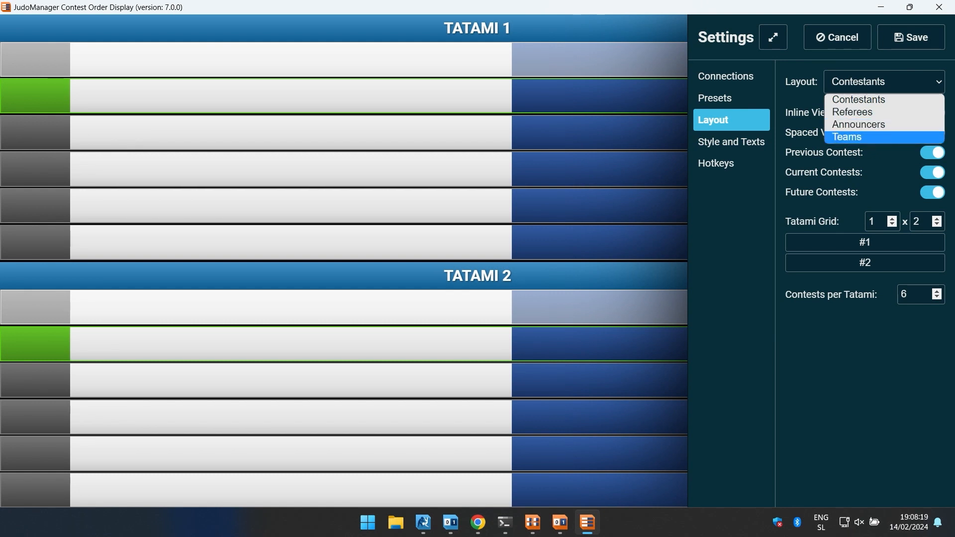
click(731, 141)
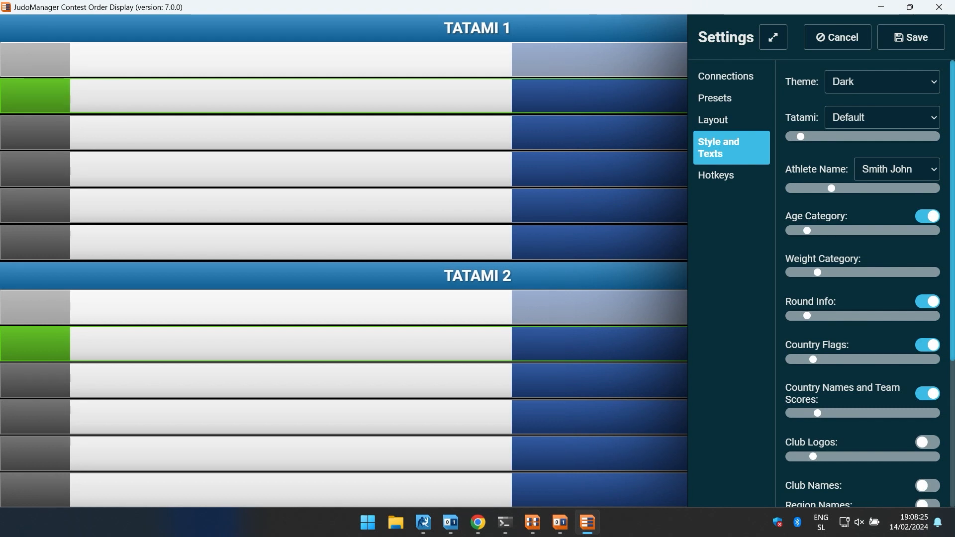
click(910, 37)
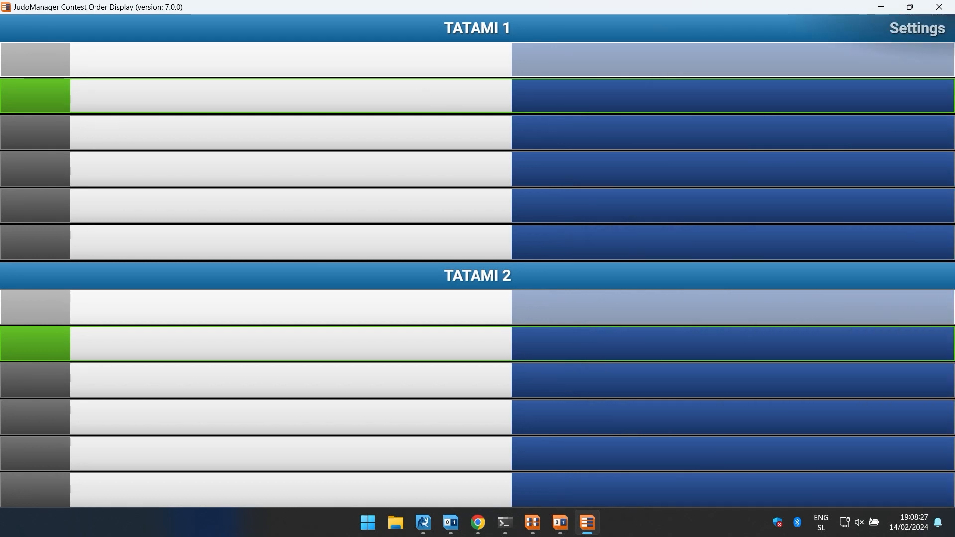
Step: Reopen the display settings, check the connections and save again to load the contests
mouse_move(909, 7)
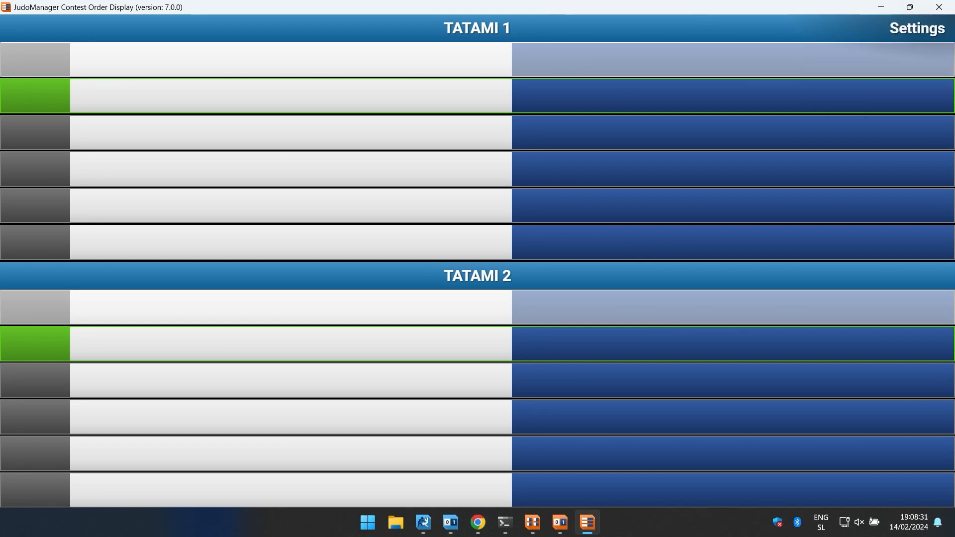
click(917, 29)
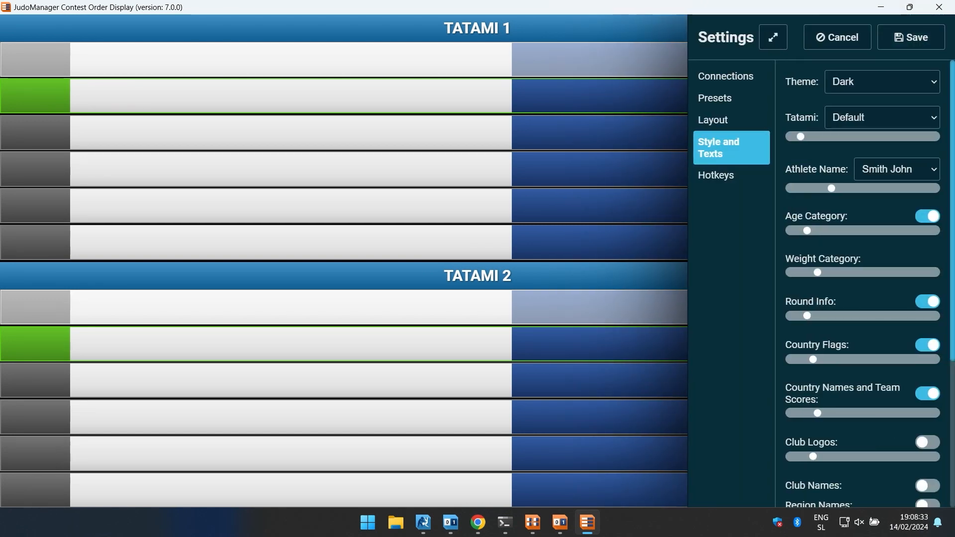
click(725, 76)
click(910, 37)
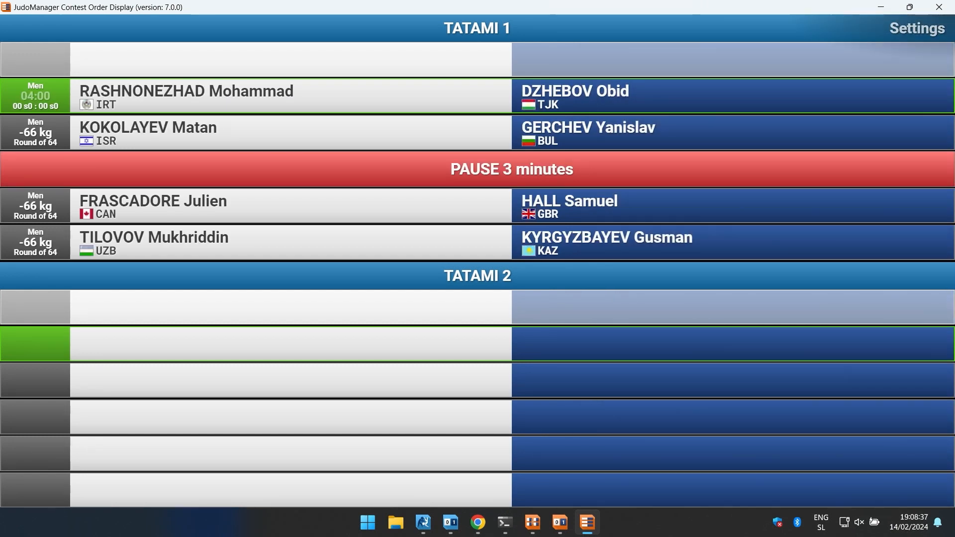
Step: Restore the Contest Order Display to a smaller window and bring JudoManager Desktop to the front
mouse_move(910, 7)
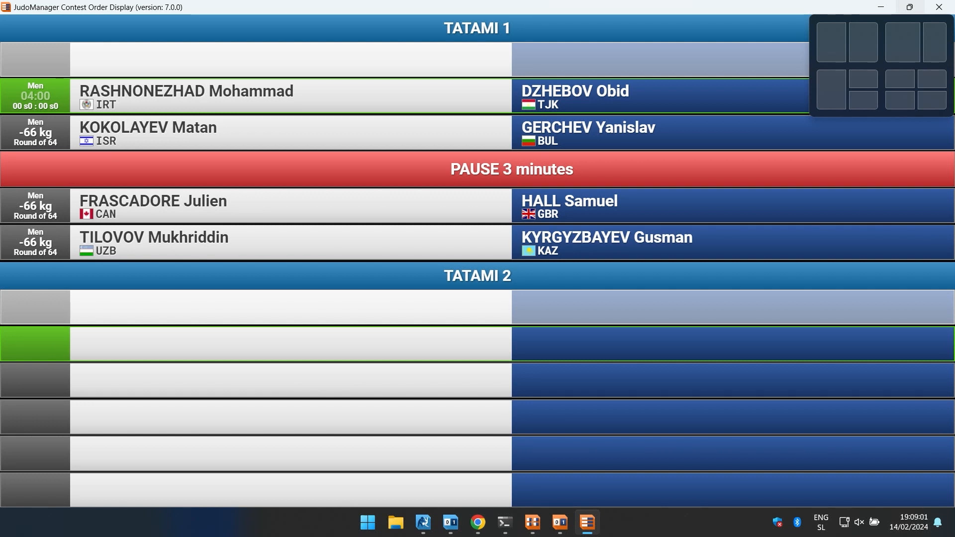
click(909, 7)
click(905, 111)
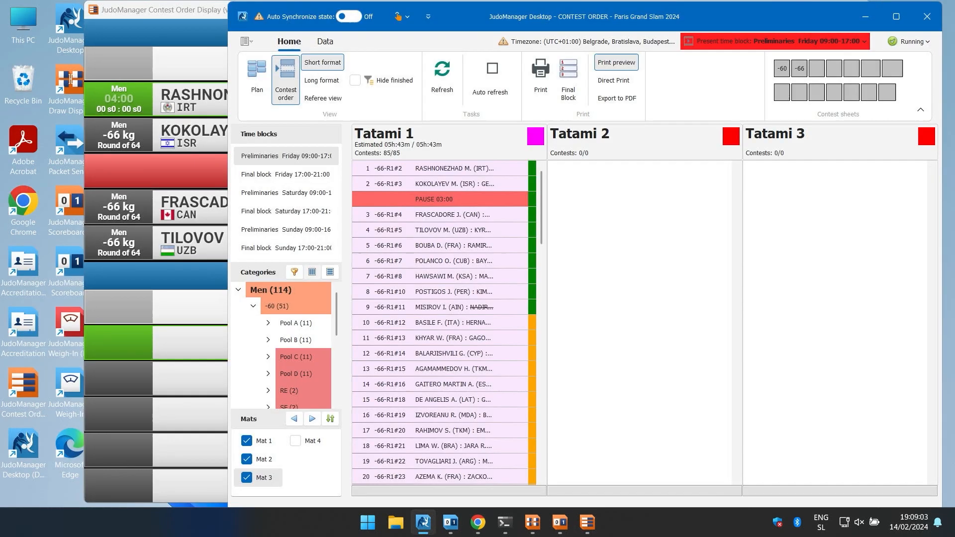
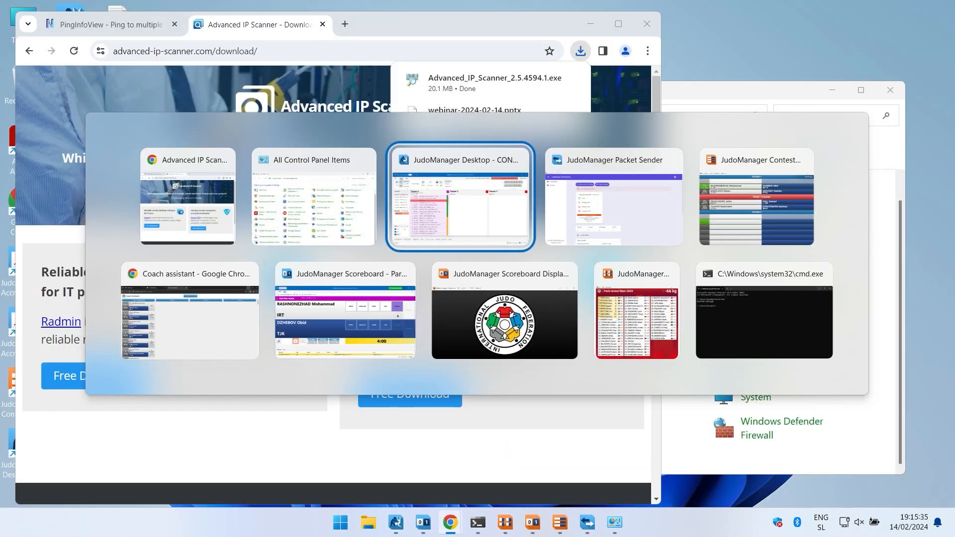
Step: Switch to Control Panel, enlarge its window vertically and open the adapter settings from Network and Sharing Center
key(alt+shift+tab)
drag(683, 94, 731, 88)
drag(730, 88, 709, 88)
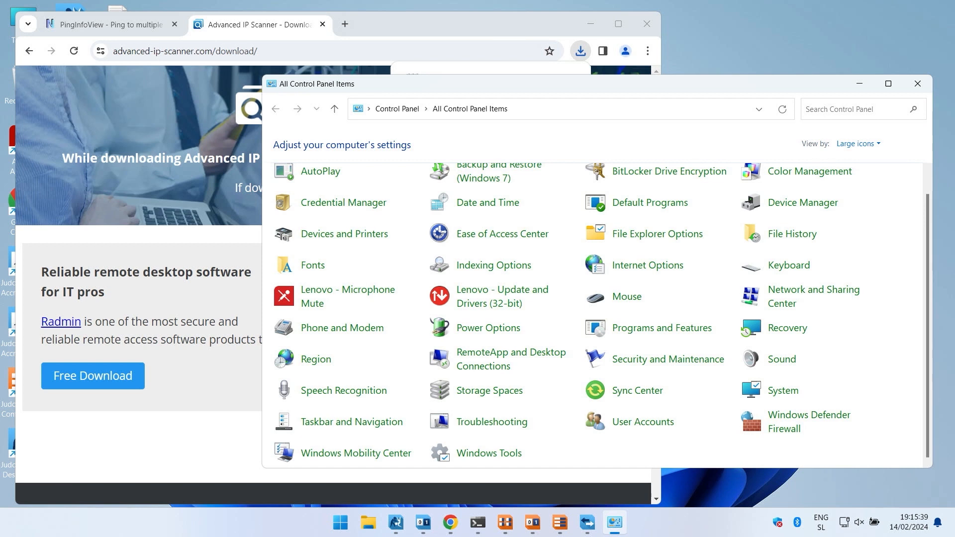
double_click(757, 77)
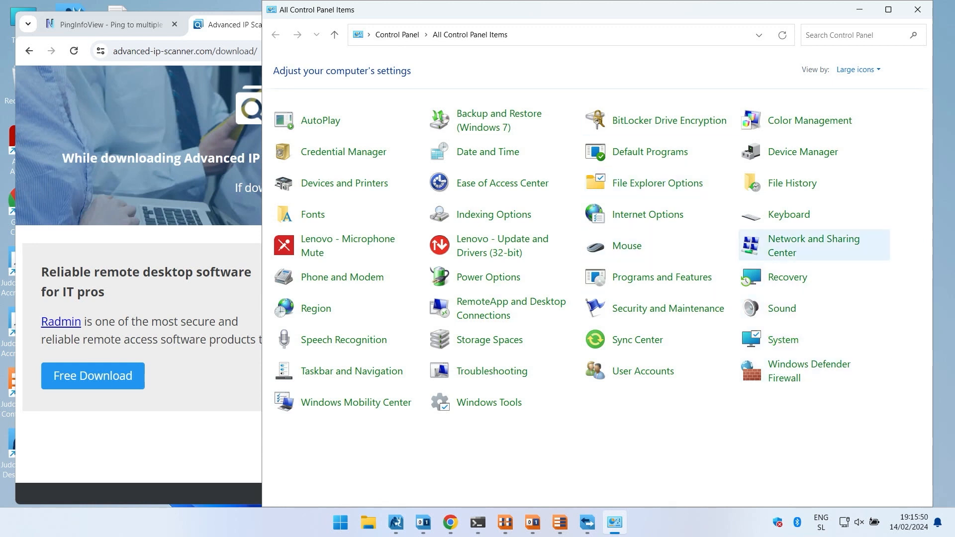
click(814, 245)
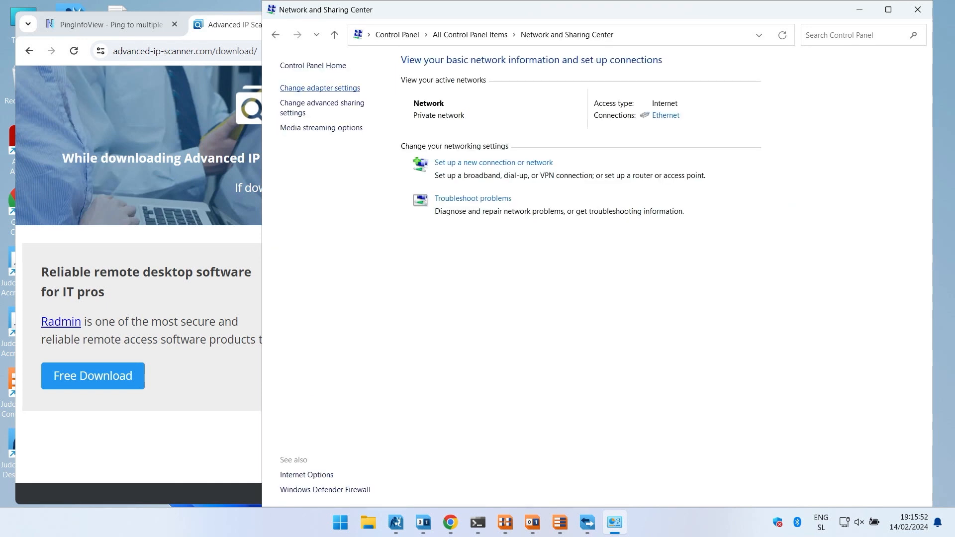
click(319, 88)
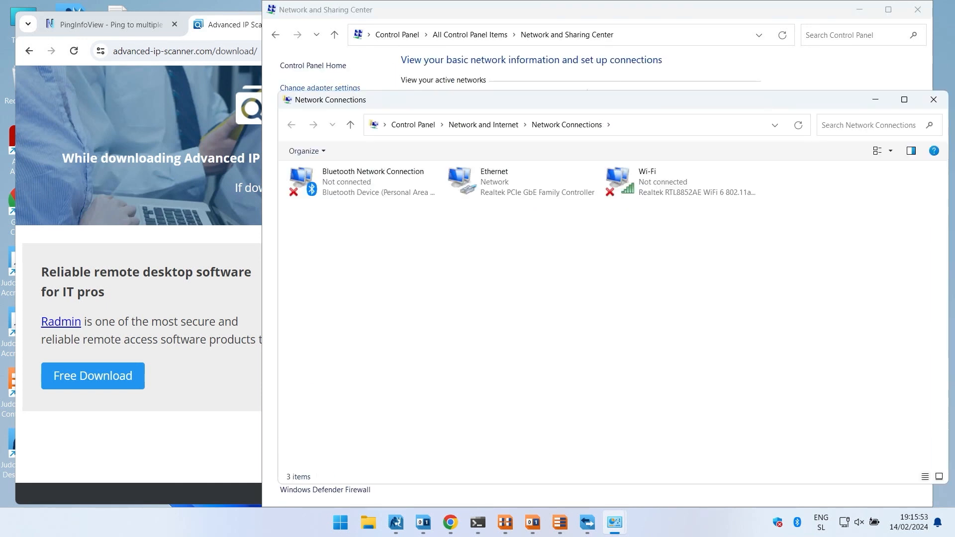
Step: Reposition the Network Connections window and disable the Wi-Fi adapter
drag(478, 100, 395, 78)
drag(657, 239, 425, 146)
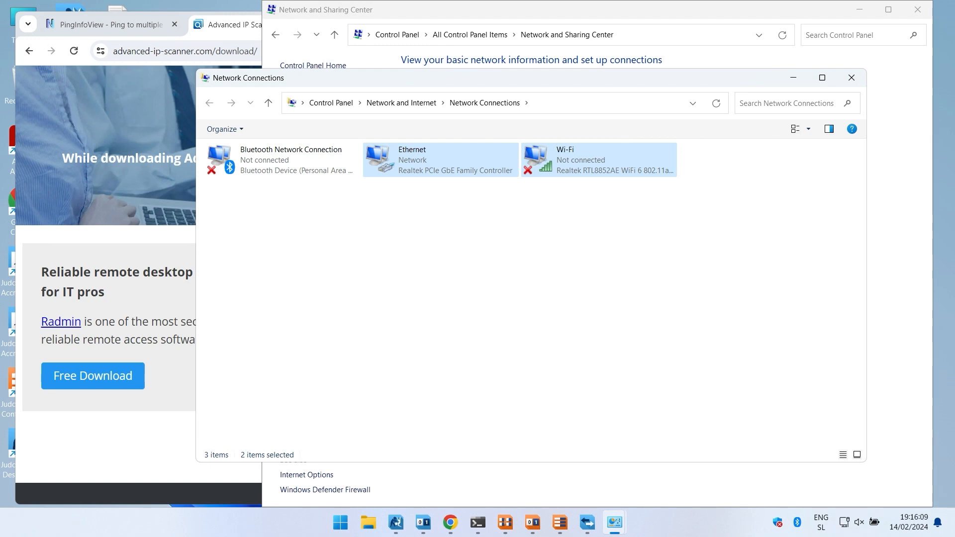
click(517, 278)
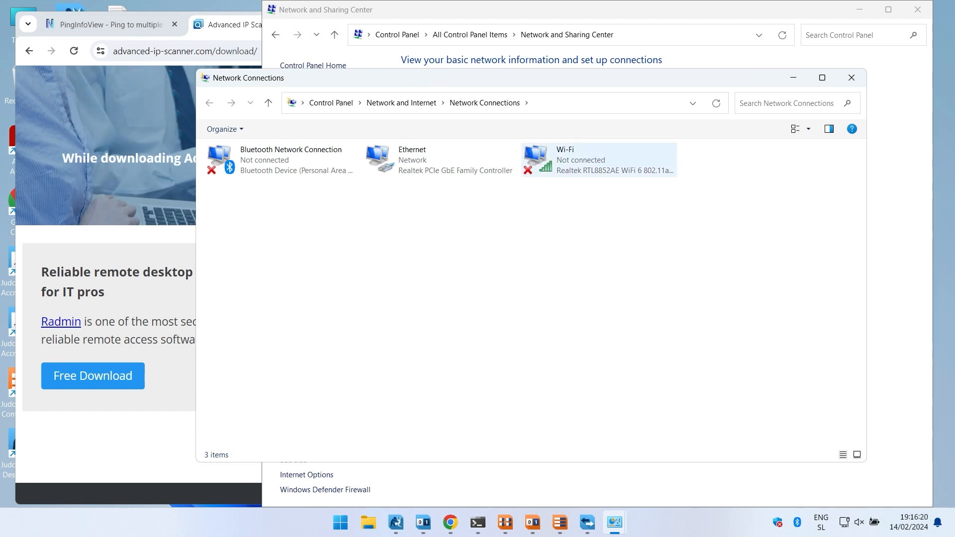
right_click(576, 163)
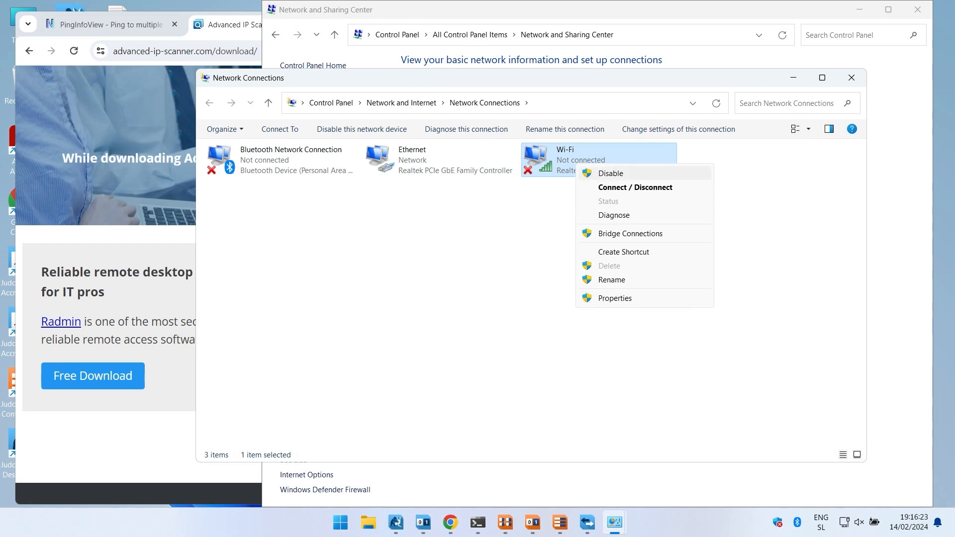
click(610, 173)
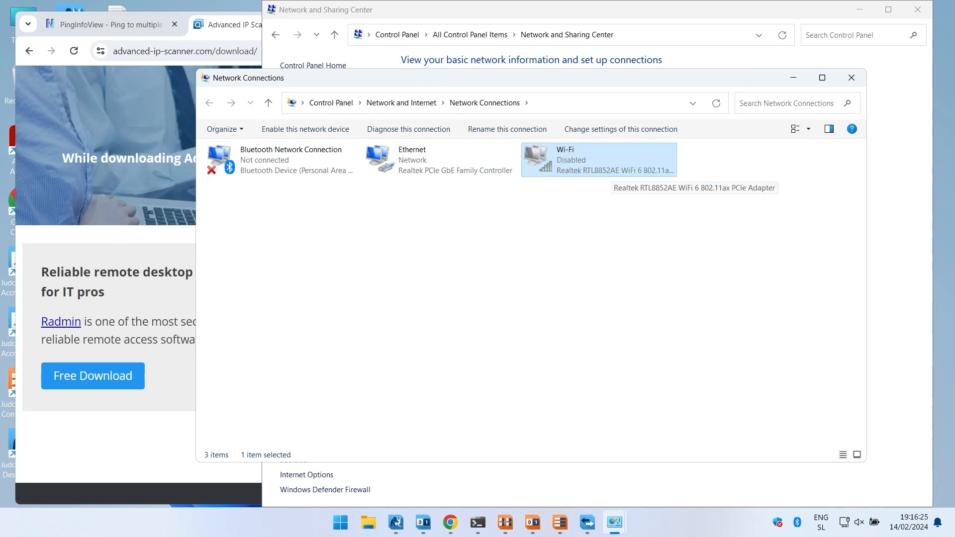
Step: Open the Ethernet adapter's properties and reposition the properties window
click(419, 163)
click(403, 193)
drag(404, 194, 428, 153)
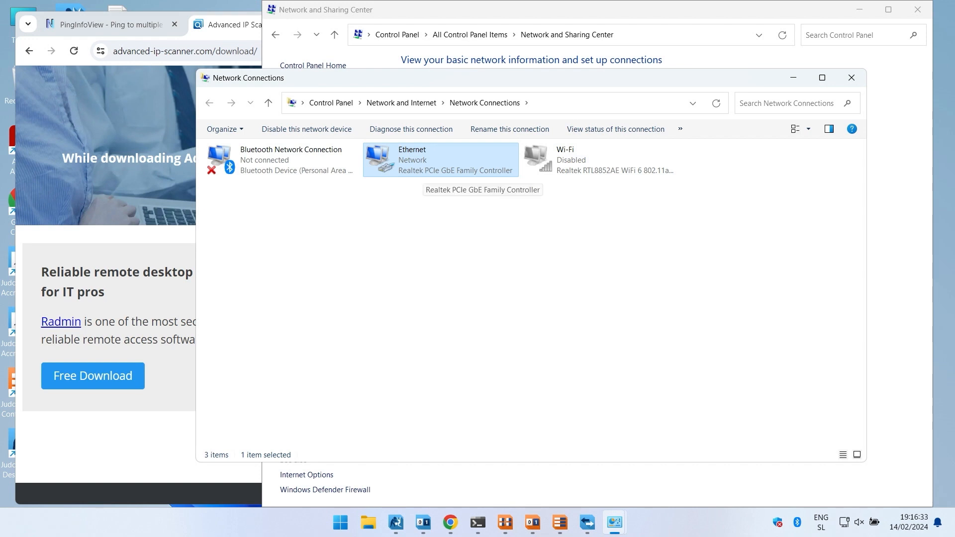
right_click(423, 151)
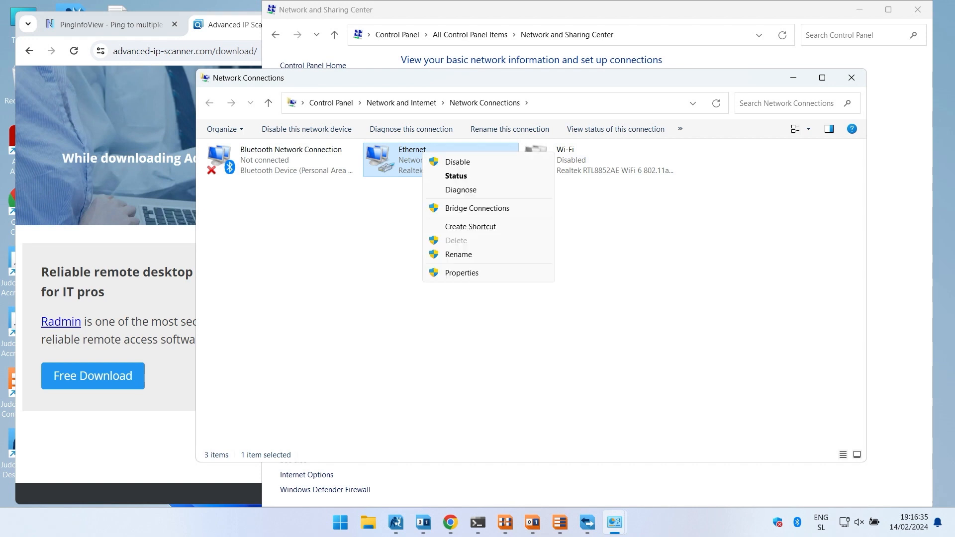
click(460, 273)
drag(323, 139, 477, 191)
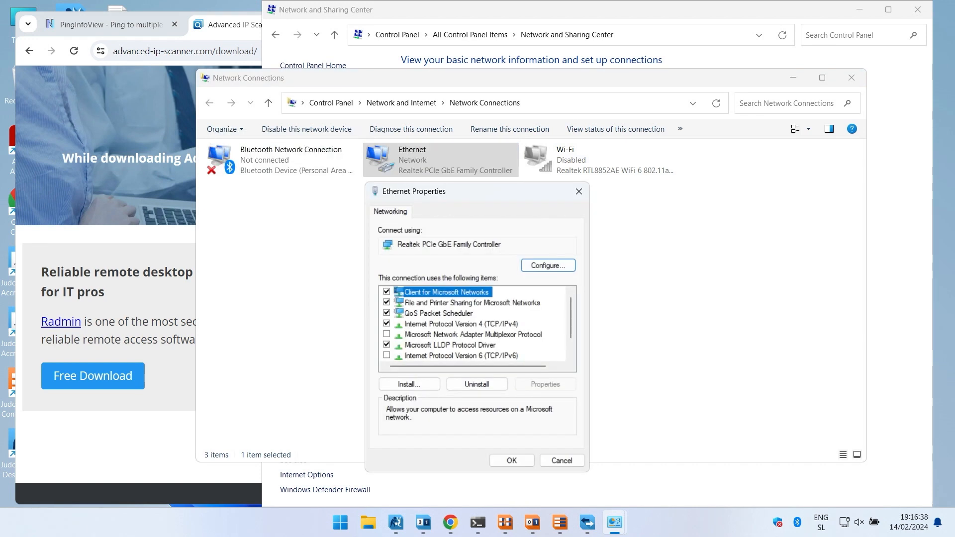
Step: Open the adapter's Internet Protocol Version 4 properties and switch from automatic to manual IP addressing
click(461, 356)
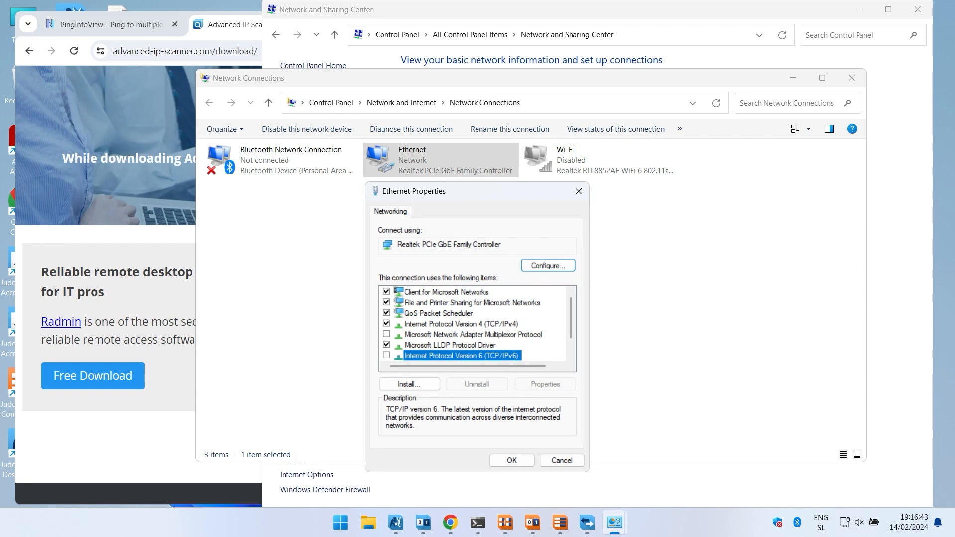
click(461, 324)
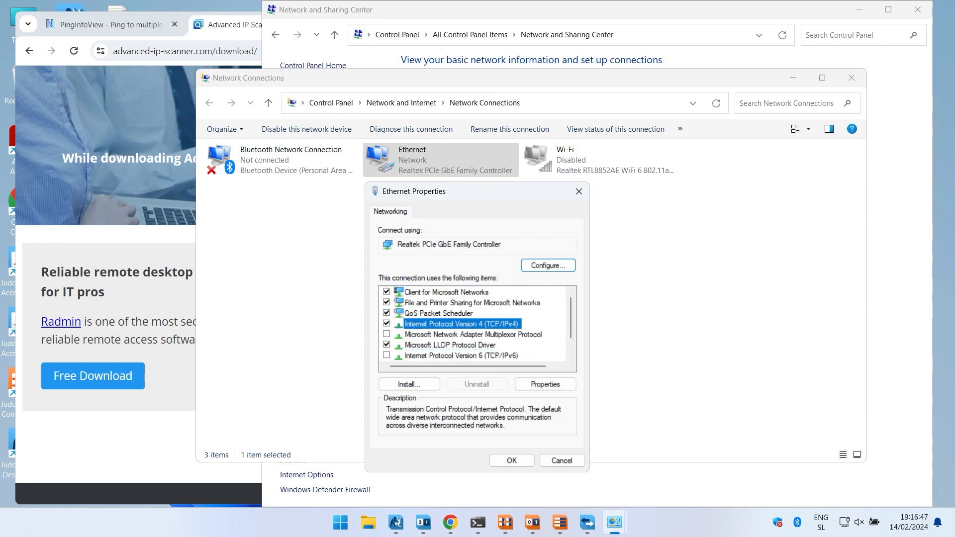
click(545, 383)
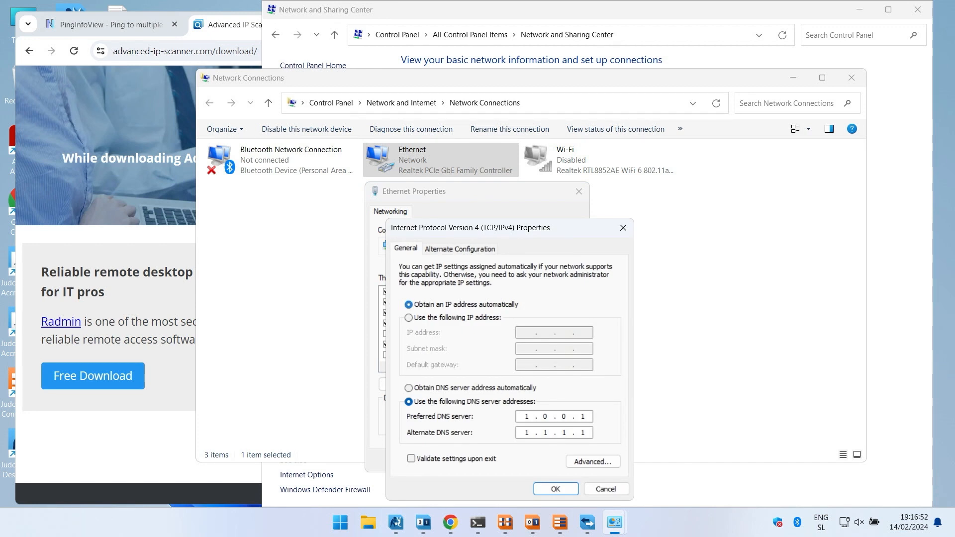
click(409, 318)
click(526, 332)
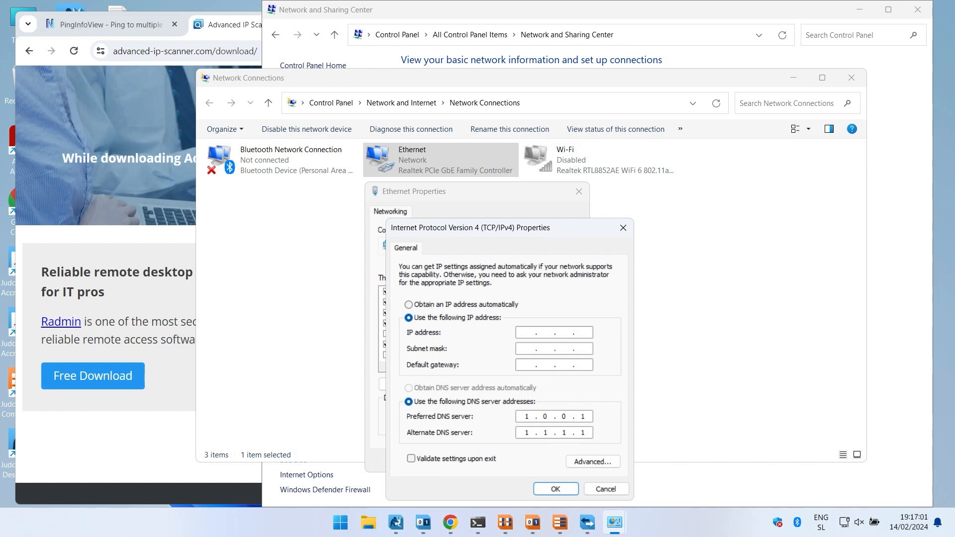
Step: Switch to Chrome to examine the PingInfoView description, and return to the IPv4 properties
click(104, 24)
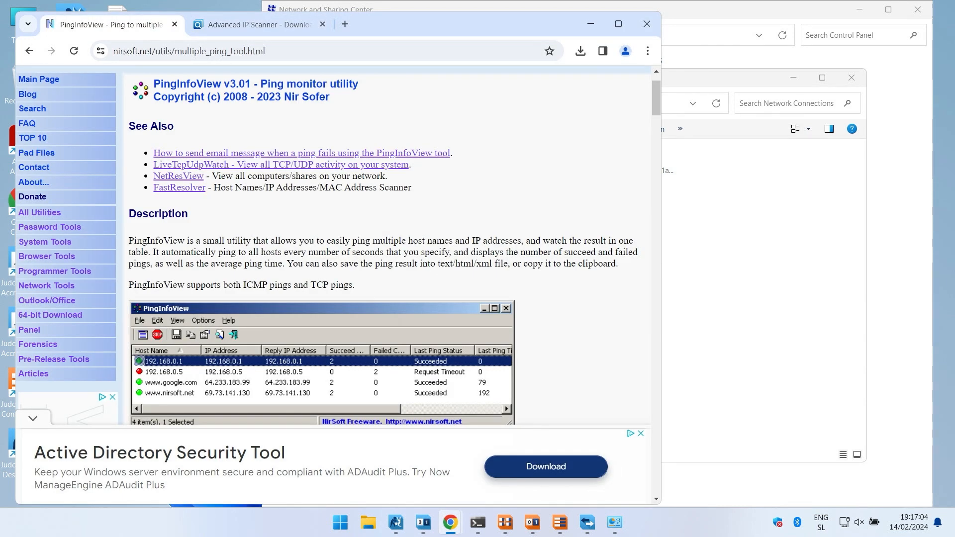
scroll(333, 244, down, 1)
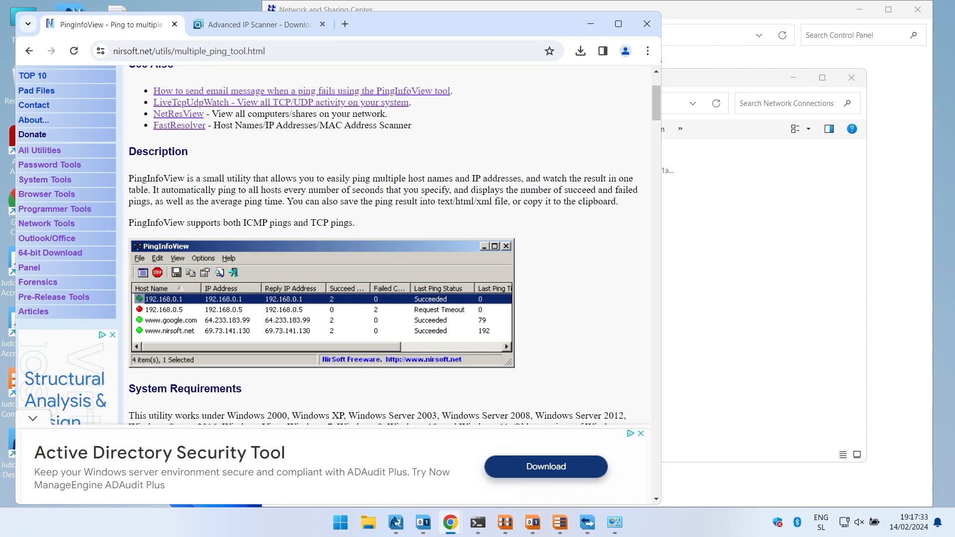
key(alt+Tab)
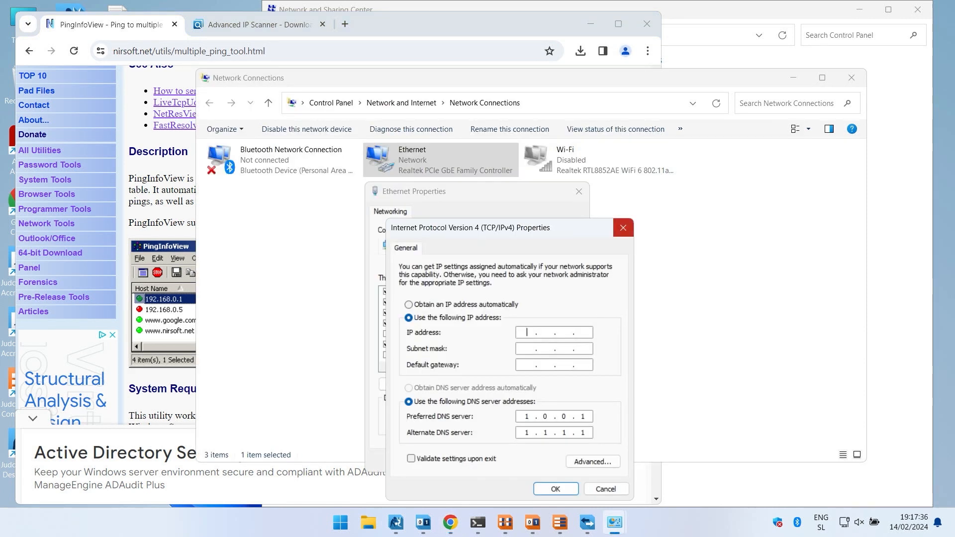
Step: Close the IPv4 and Ethernet properties without saving, and minimize the Network Connections and Network and Sharing Center windows
click(622, 228)
click(578, 191)
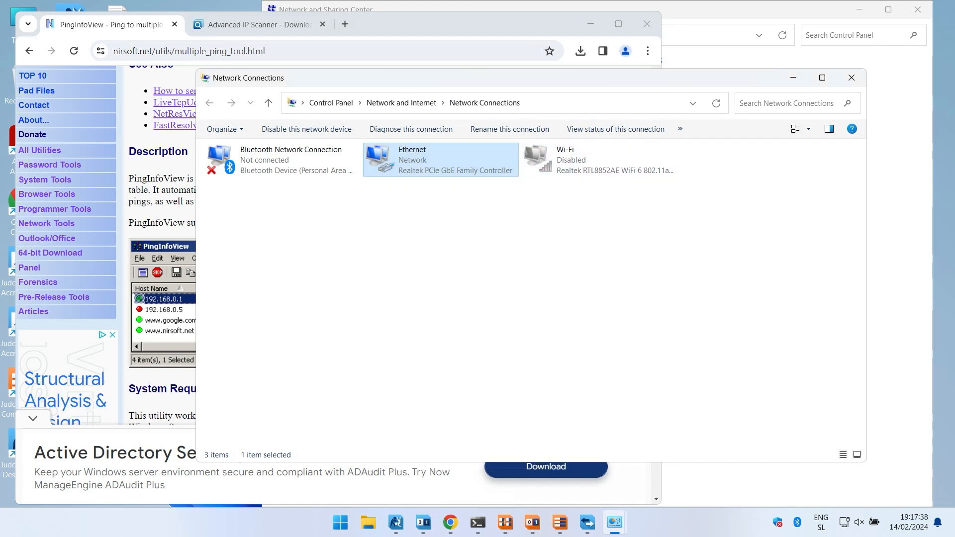
click(794, 77)
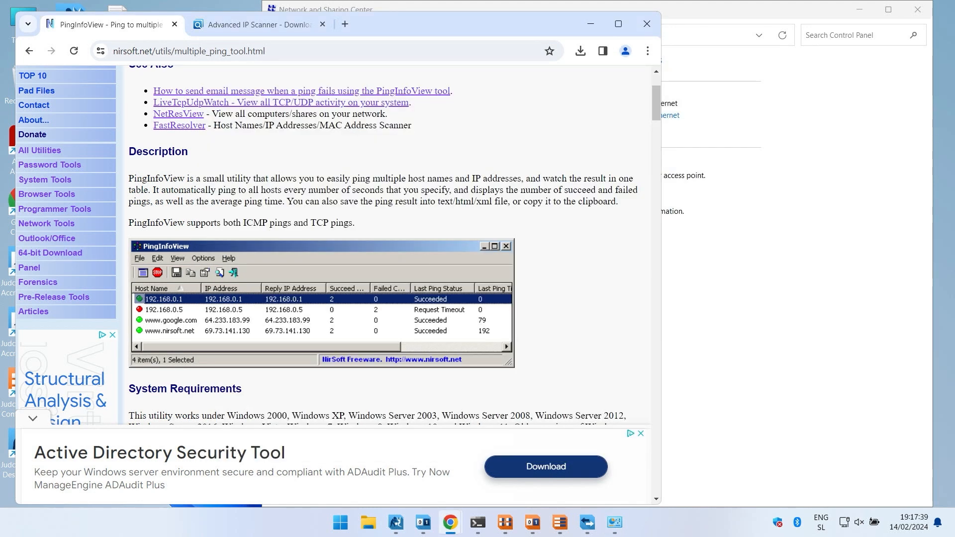
click(859, 10)
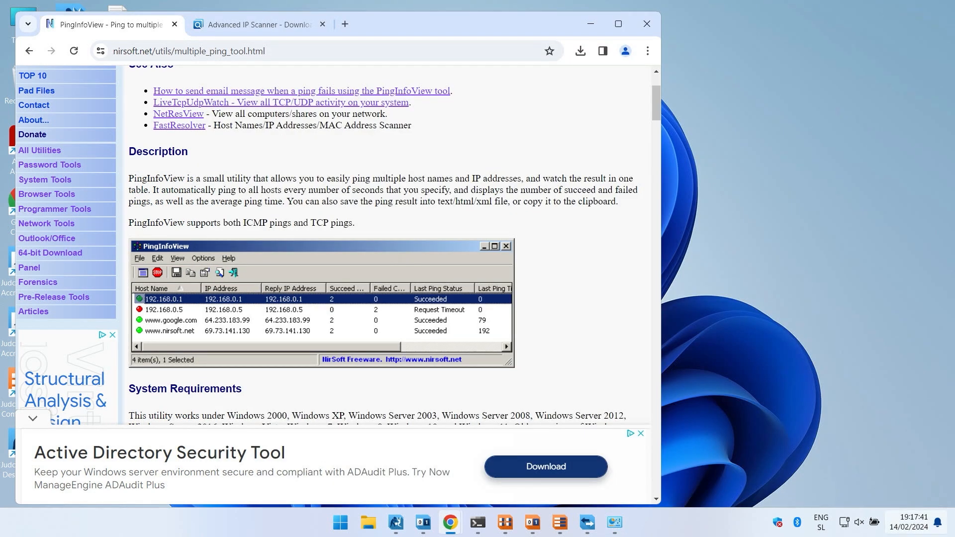
Step: In the Date & time settings, reselect the (UTC+01:00) Belgrade, Bratislava, Budapest, Ljubljana, Prague time zone and try to synchronize the clock
right_click(908, 522)
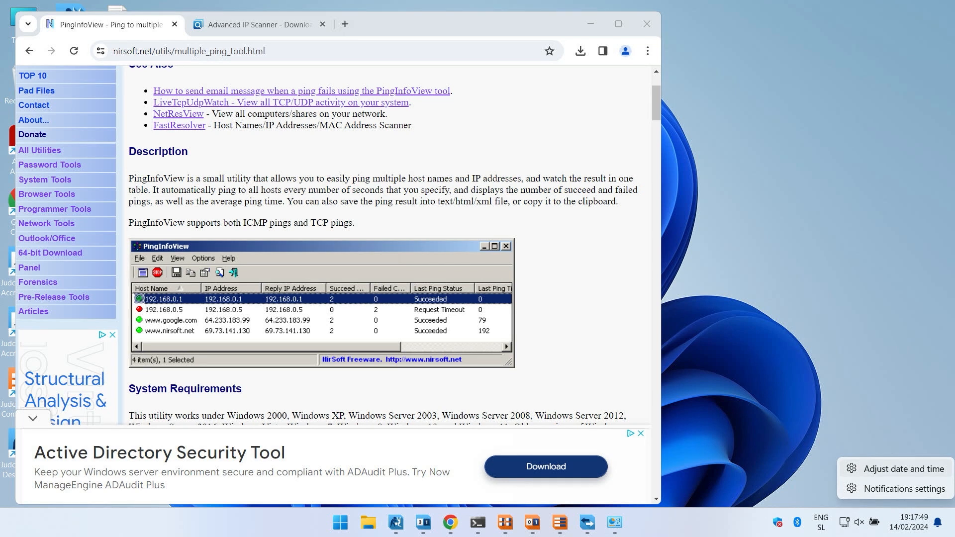
click(903, 468)
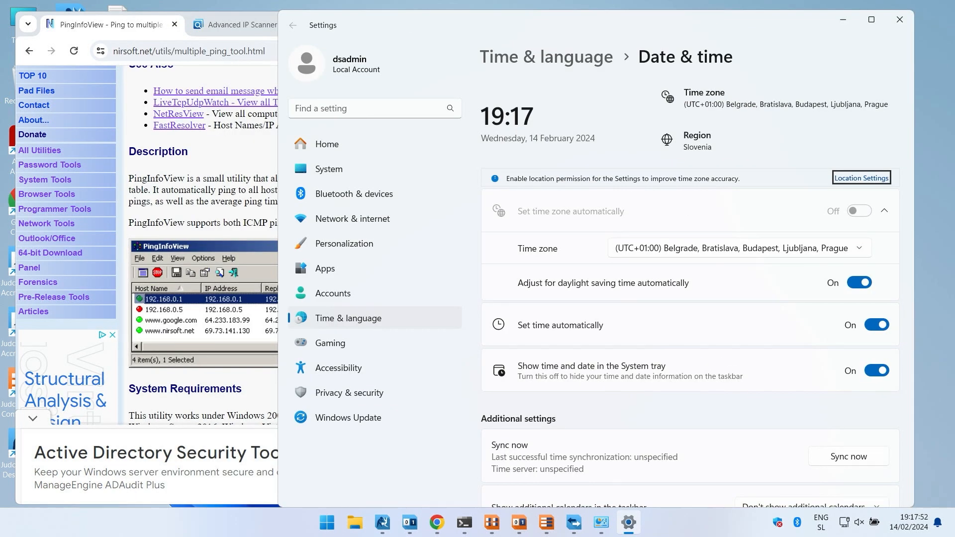
click(739, 248)
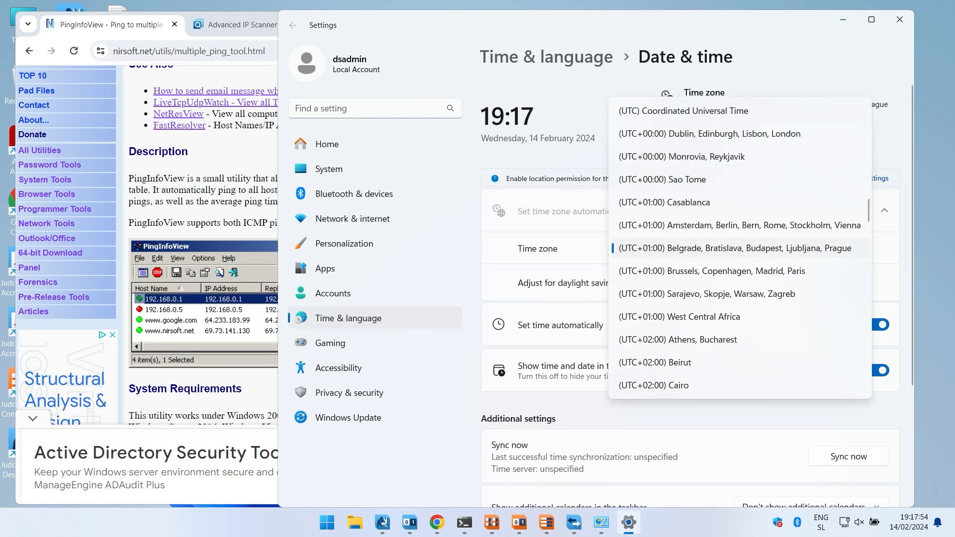
click(738, 248)
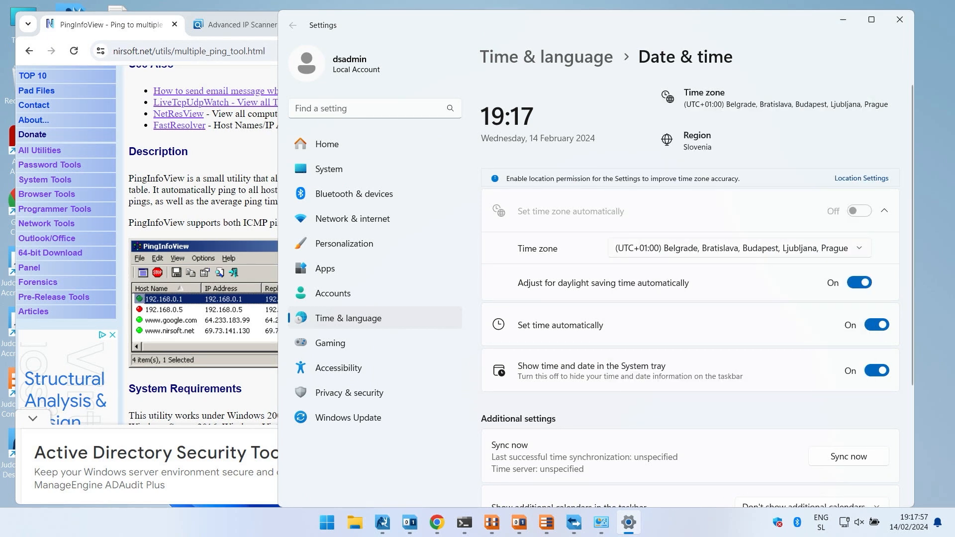
scroll(689, 299, down, 1)
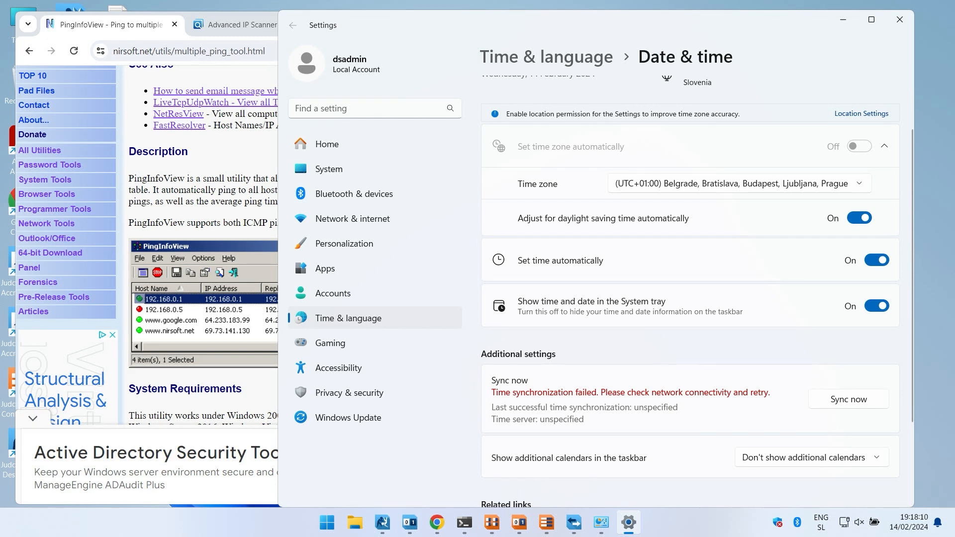
Step: Switch to Control Panel, show all items as small icons and open Date and Time
mouse_move(601, 522)
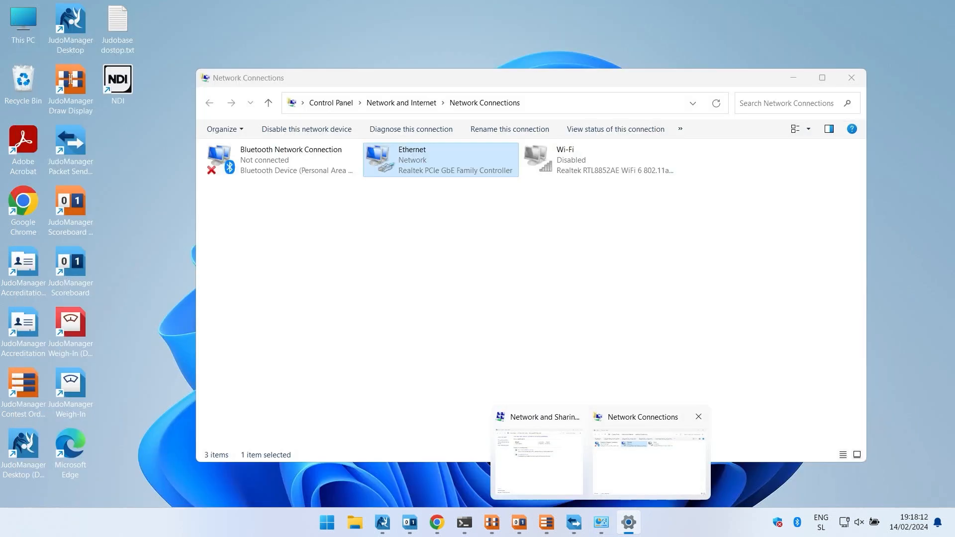
click(649, 458)
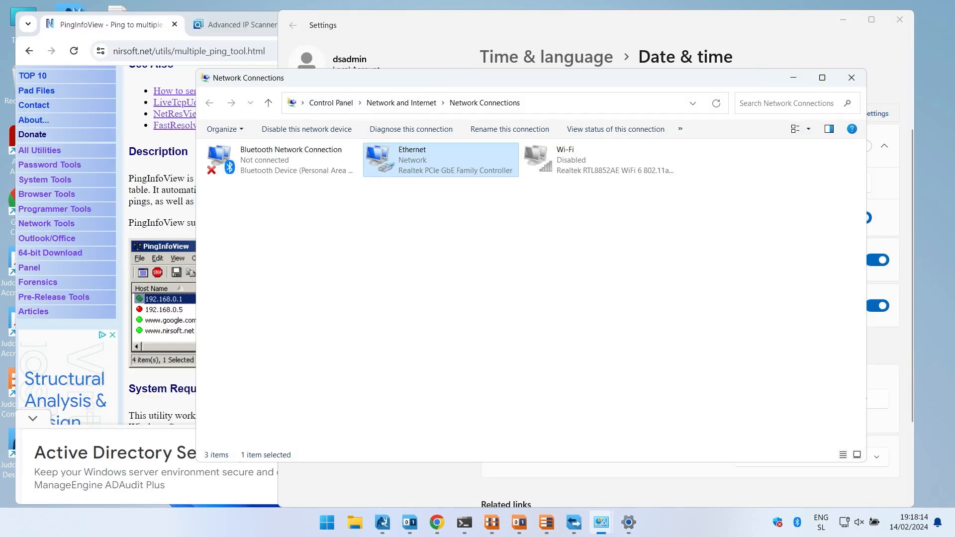
click(331, 102)
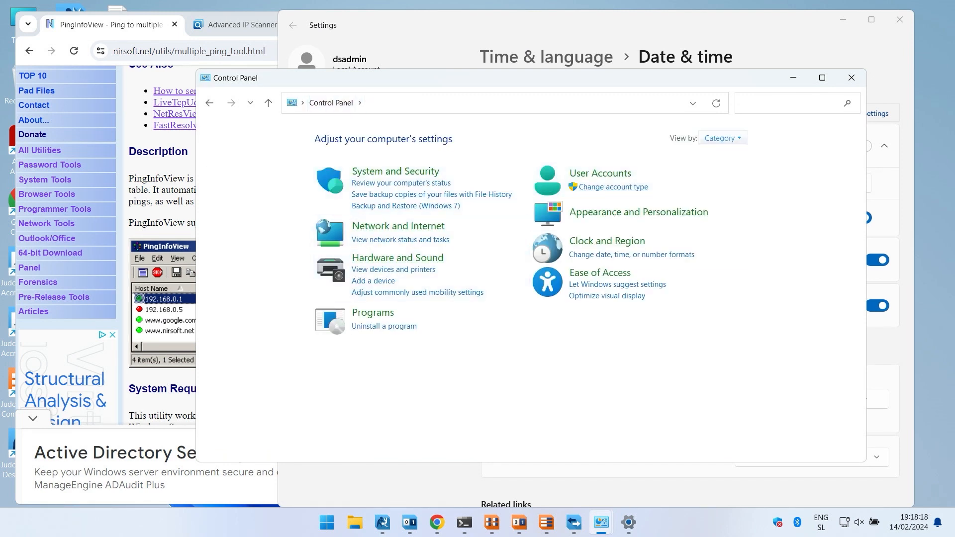
click(722, 138)
click(739, 185)
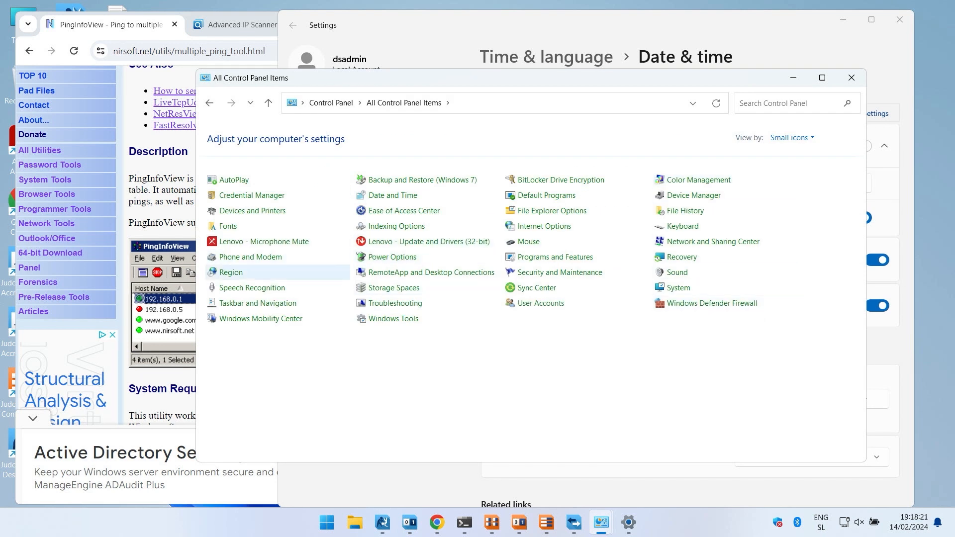
click(393, 195)
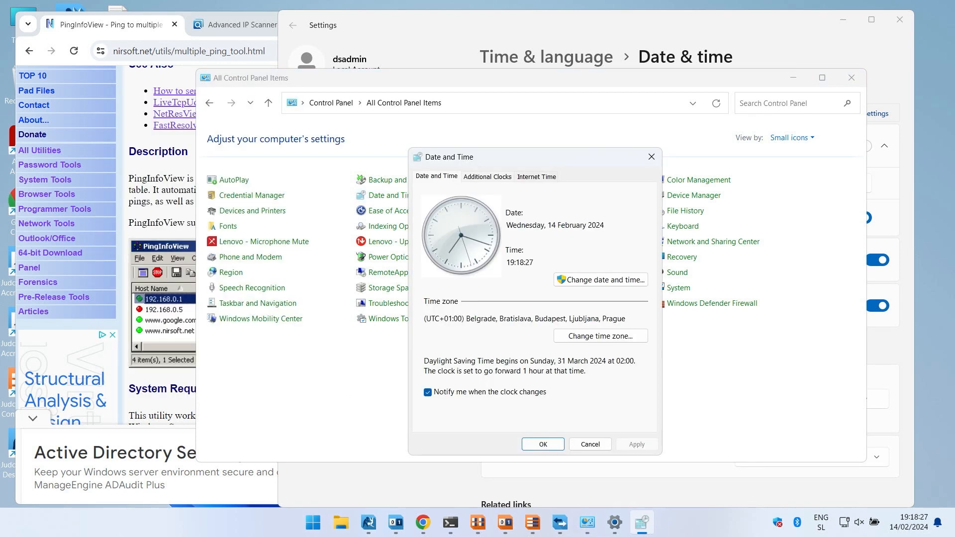
Step: Try to change the Internet Time synchronization settings, and close the Date and Time dialog and Control Panel
click(536, 176)
click(602, 334)
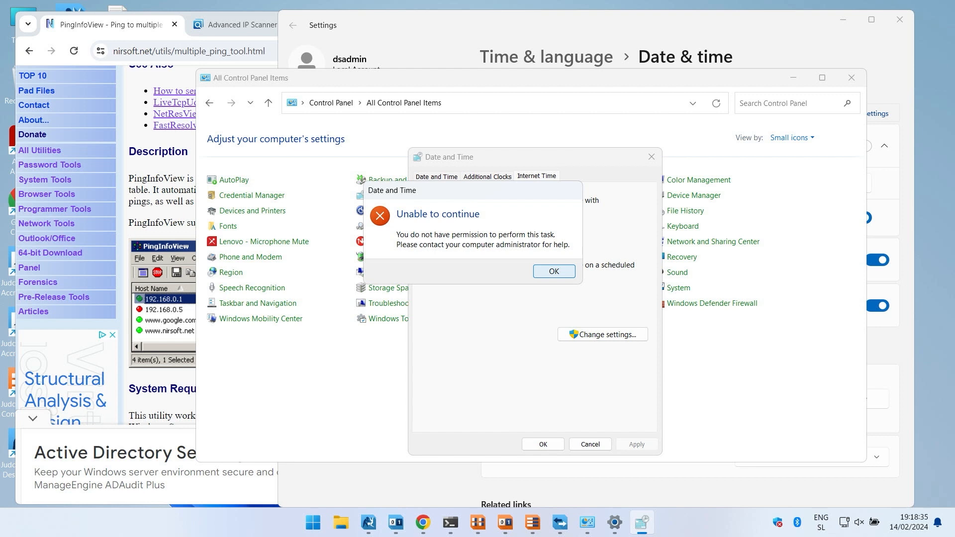
key(Return)
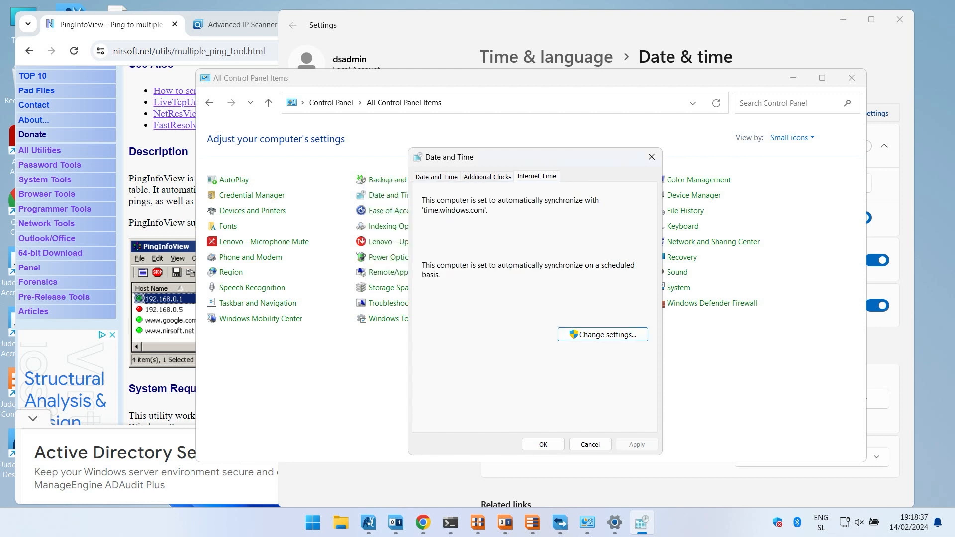
click(651, 157)
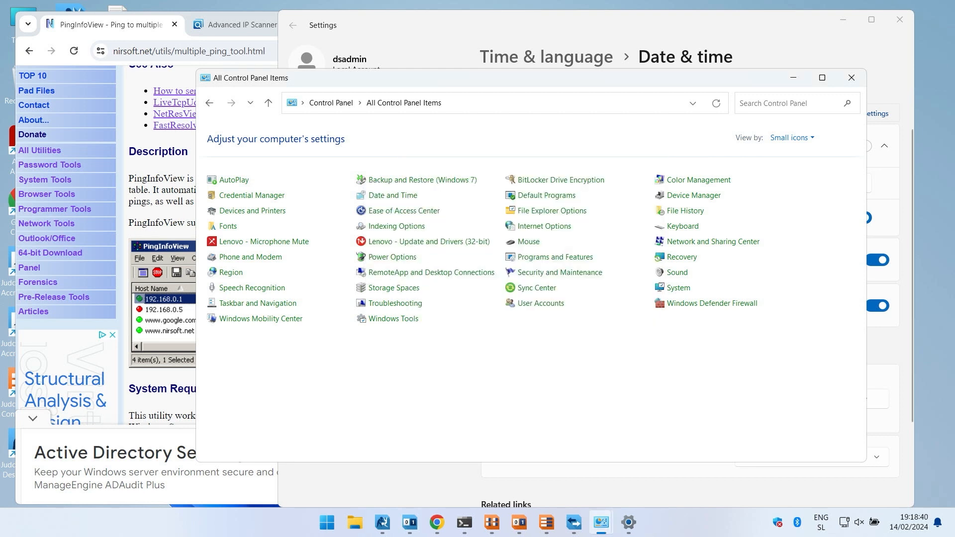
click(852, 77)
Step: Start Computer Management and open the properties of the local user dsadmin
key(super)
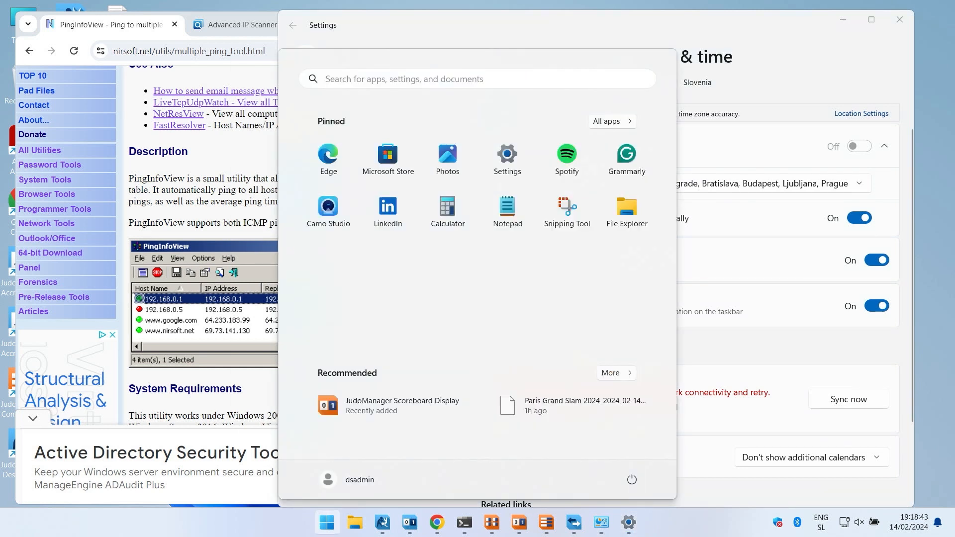
text(computer)
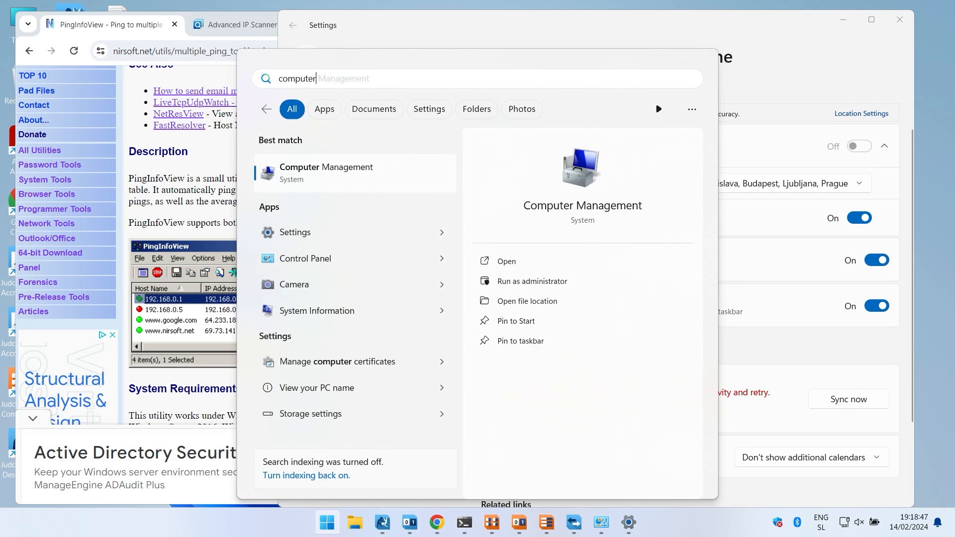
key(Return)
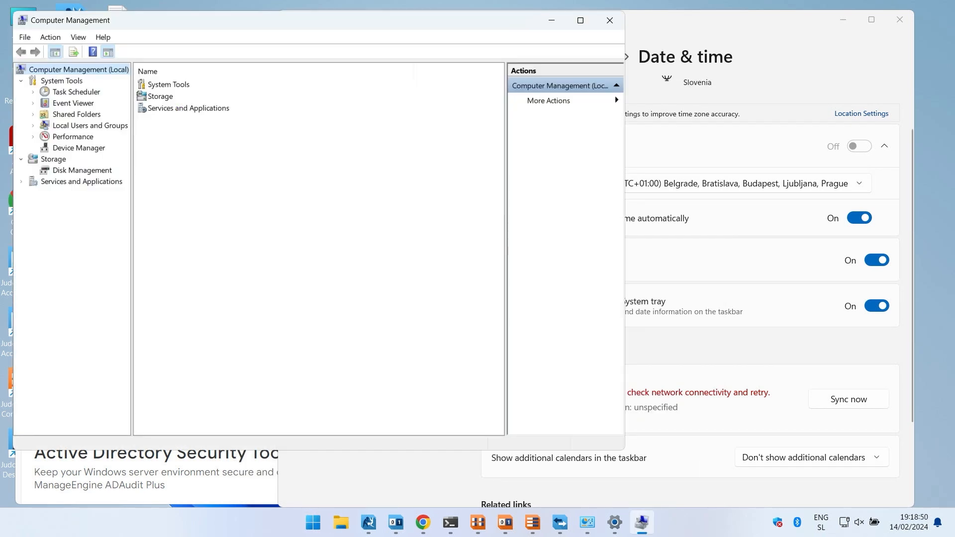
click(32, 126)
click(90, 125)
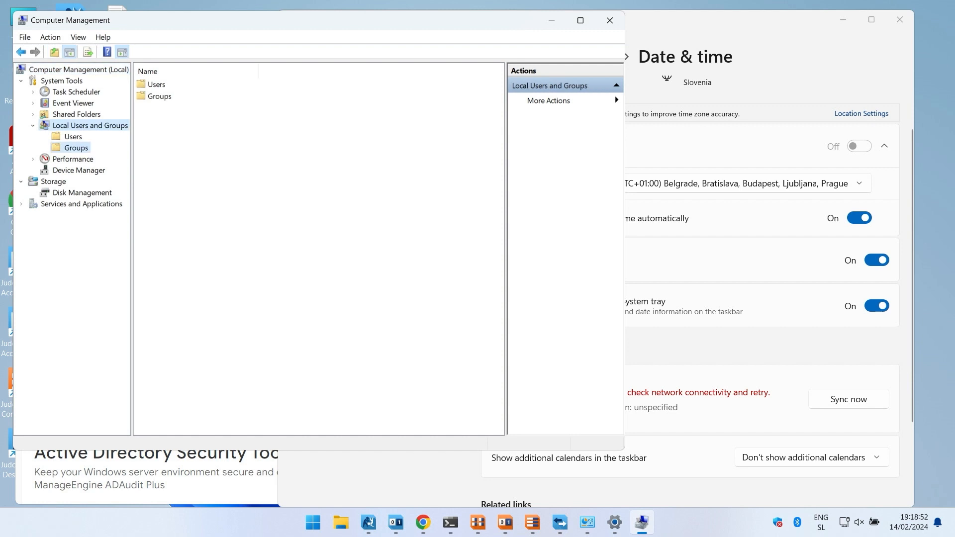
click(76, 148)
click(73, 137)
double_click(162, 108)
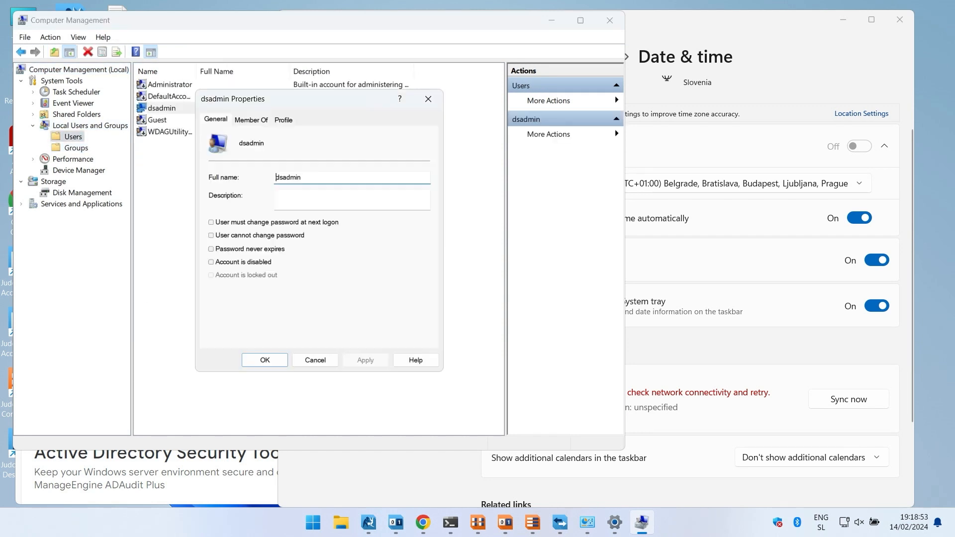
Step: Check the group memberships and general properties of dsadmin, close the dialog and minimize Computer Management
click(251, 119)
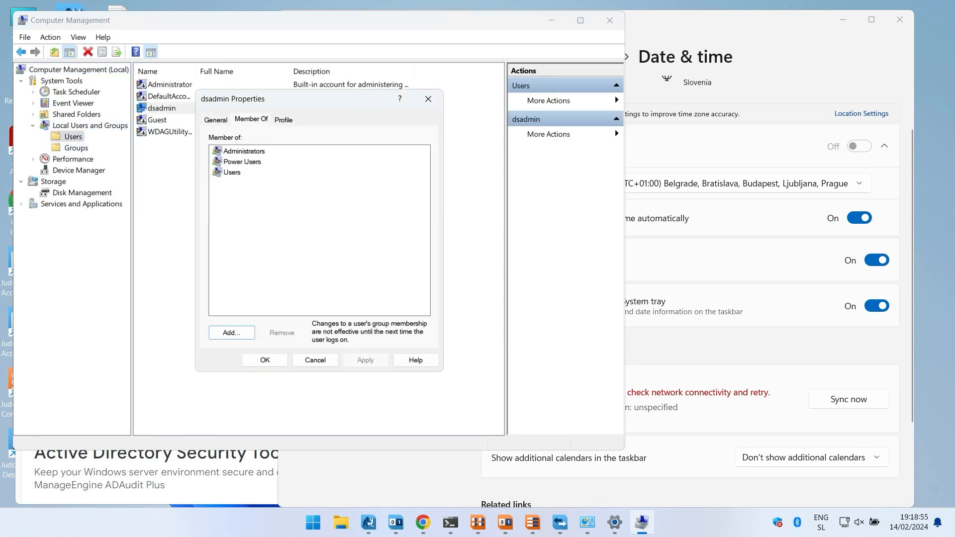
click(244, 151)
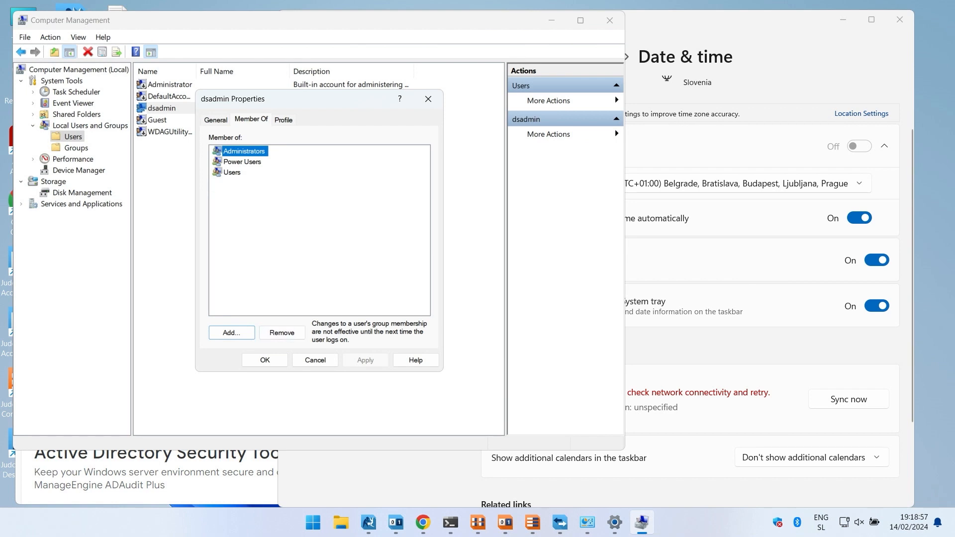
click(216, 120)
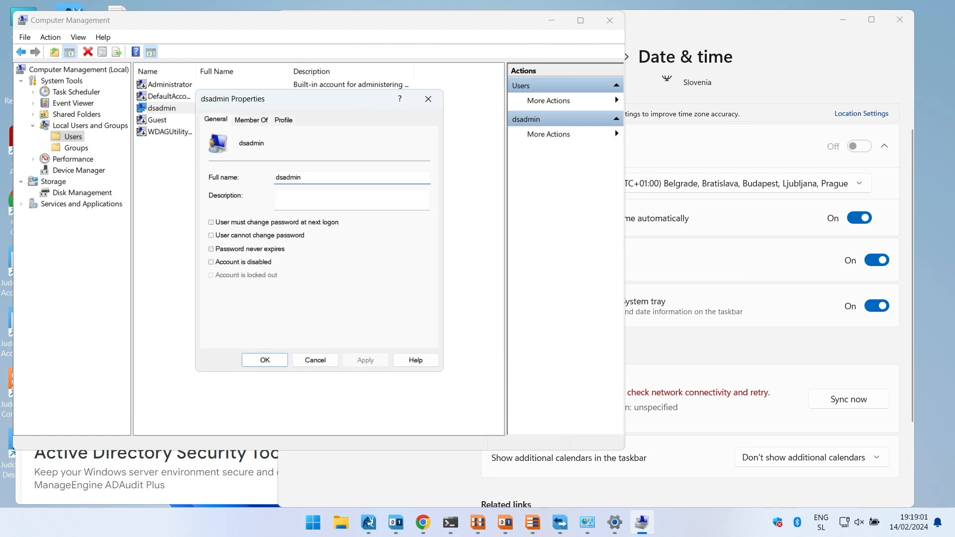
key(Return)
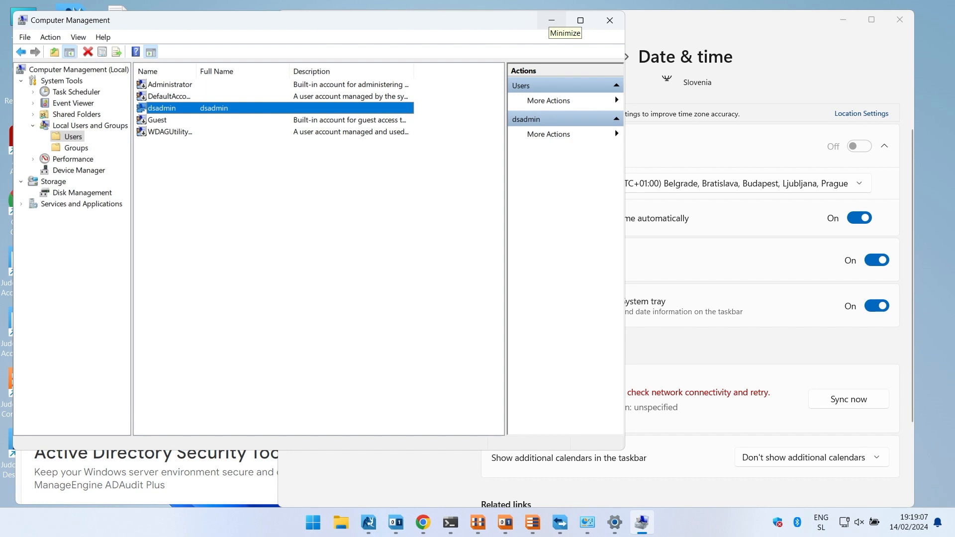
click(551, 21)
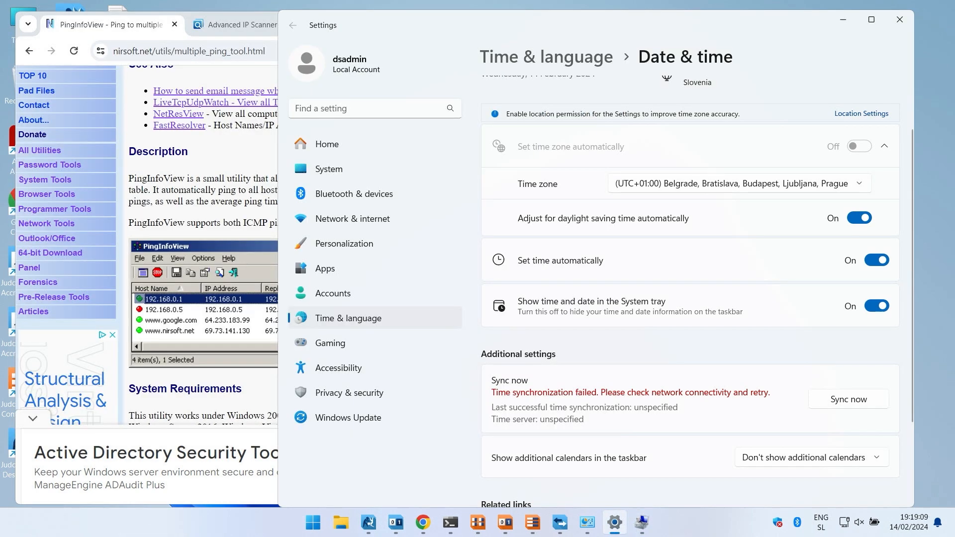